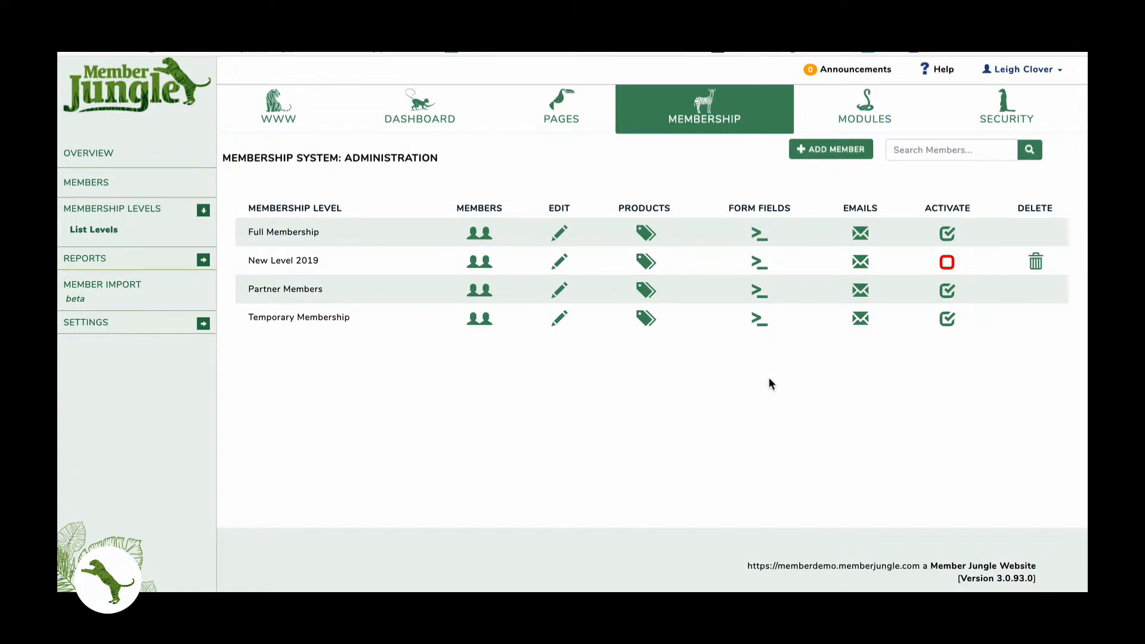
- Open the Full Membership level's form fields and review the Account Creation, Date, Membership and Select Box fields
click(757, 234)
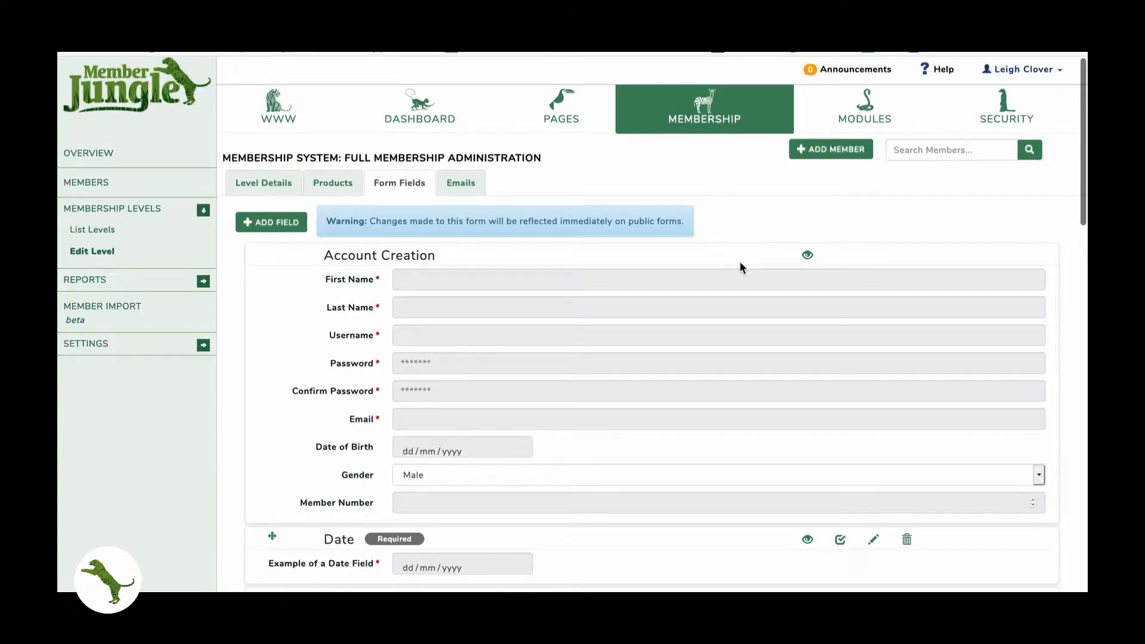
scroll(741, 265, down, 2)
scroll(741, 265, down, 5)
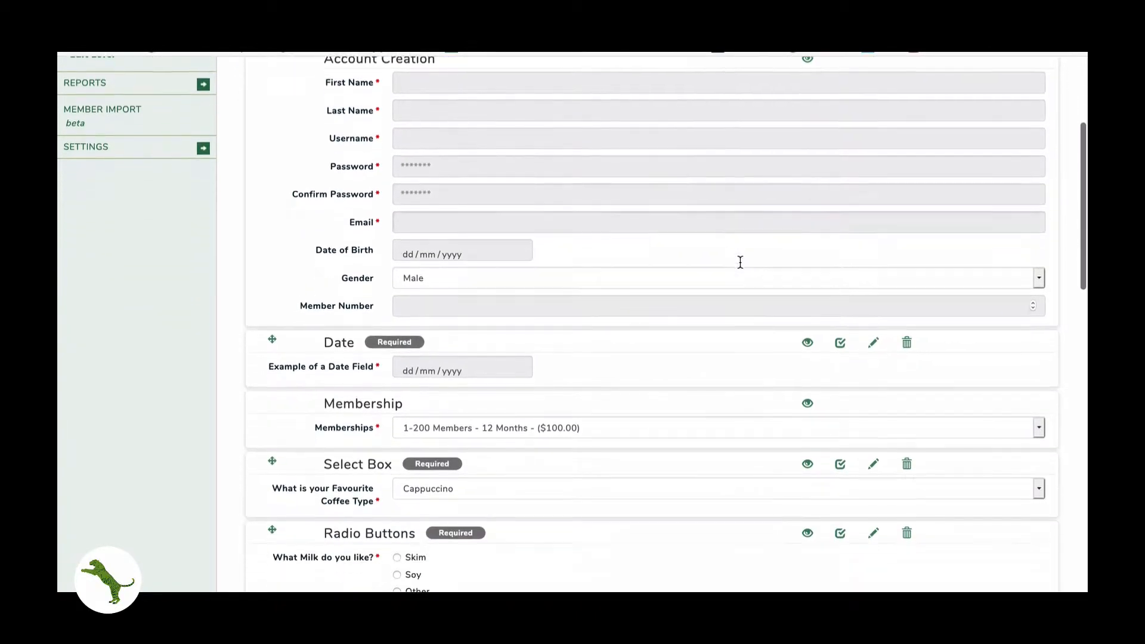
scroll(740, 263, down, 6)
scroll(741, 262, up, 12)
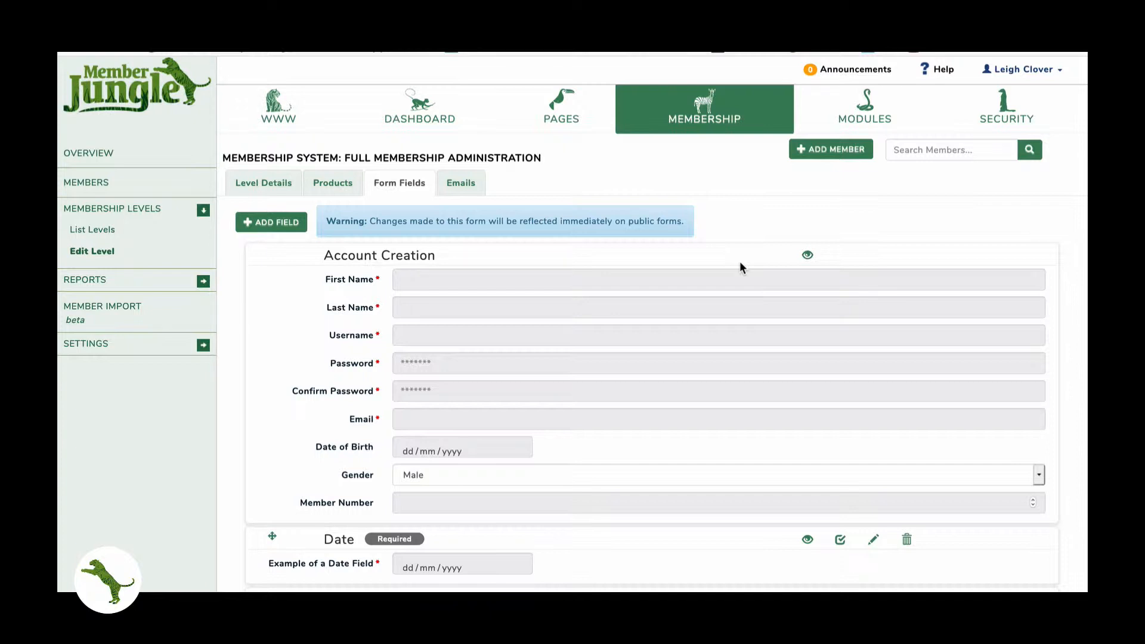
scroll(740, 261, down, 2)
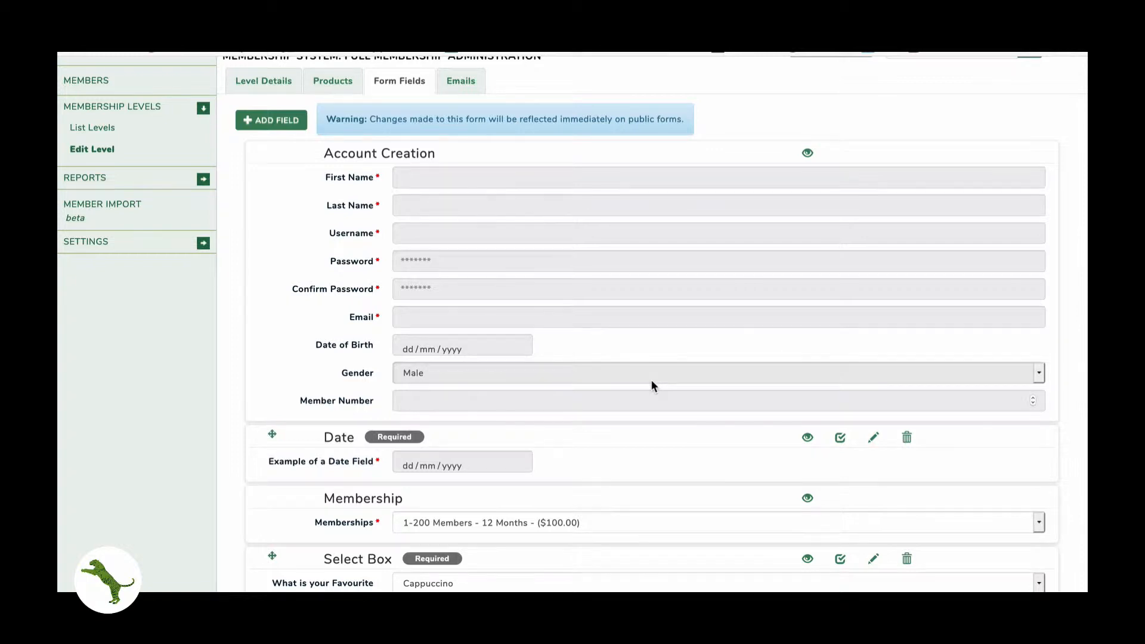
scroll(651, 380, up, 2)
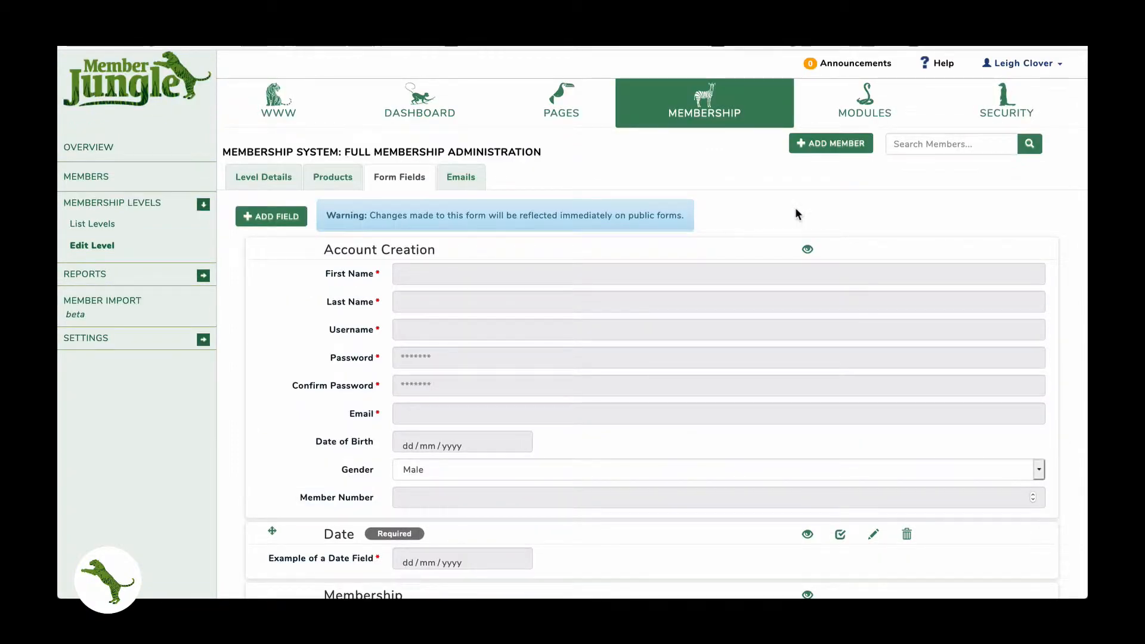
scroll(577, 350, down, 4)
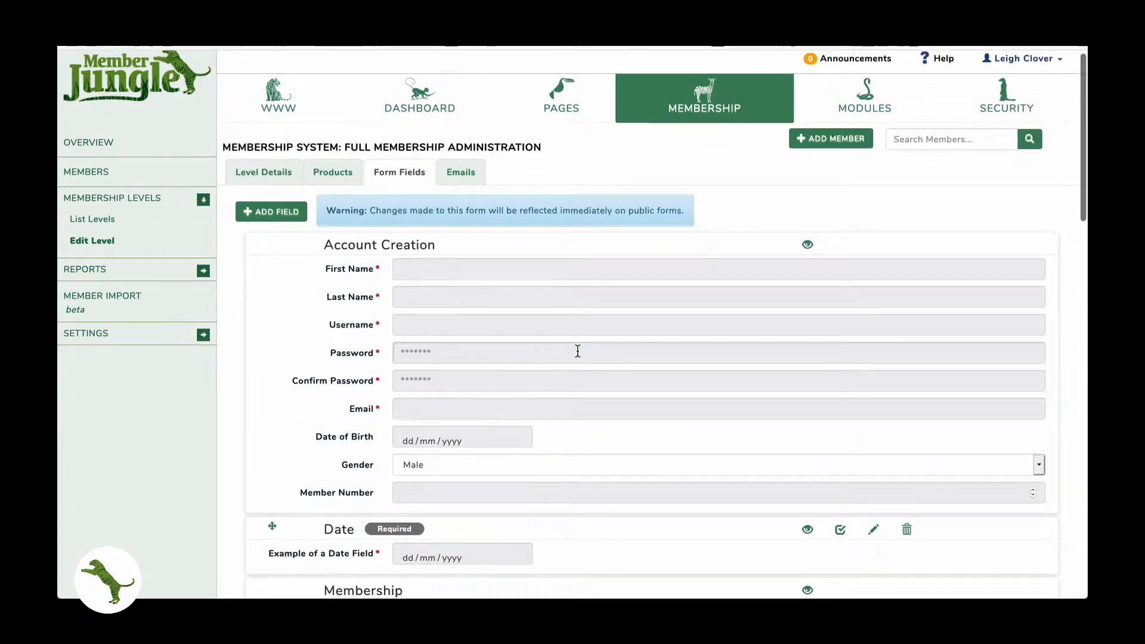
- Drag the coffee select box above the Date field, then check its settings and close them unchanged
drag(276, 352, 275, 384)
drag(270, 474, 267, 366)
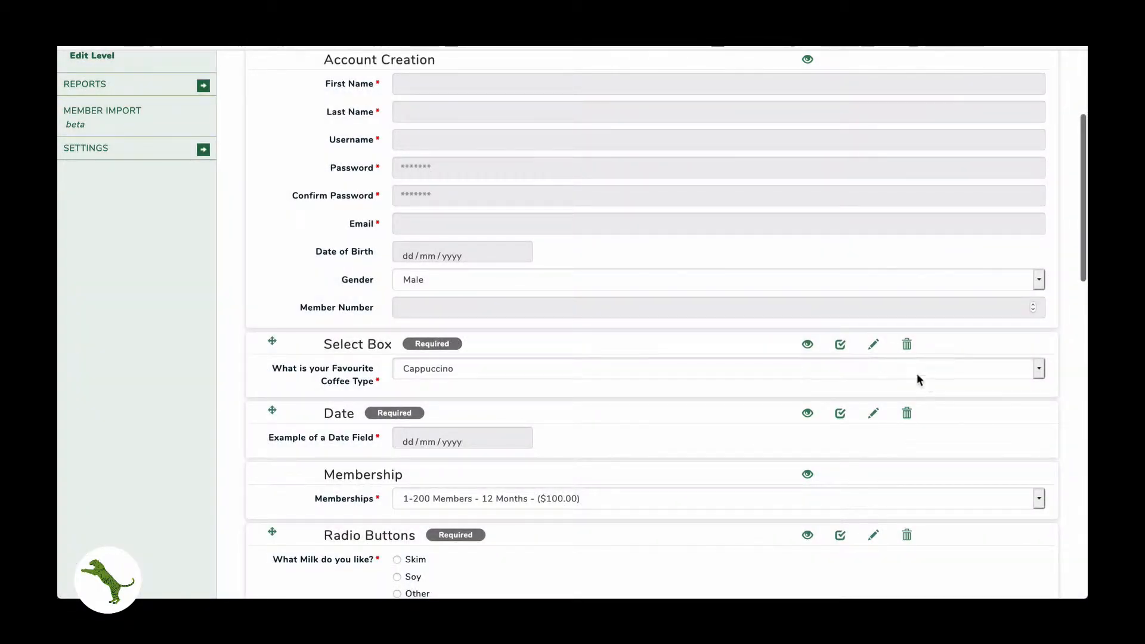
click(874, 344)
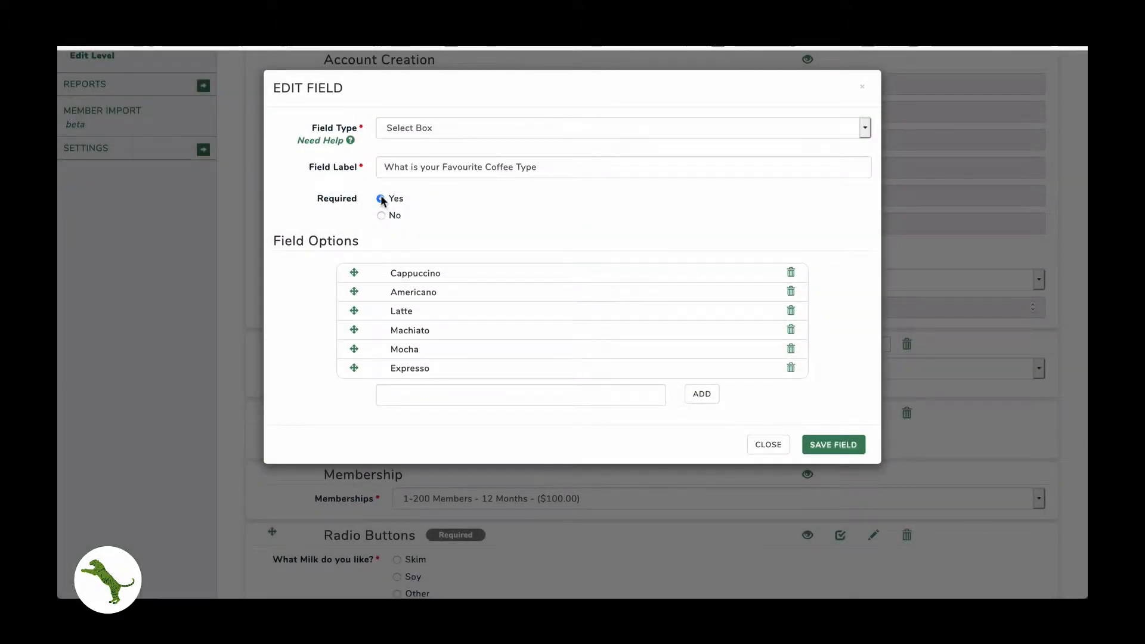
click(766, 443)
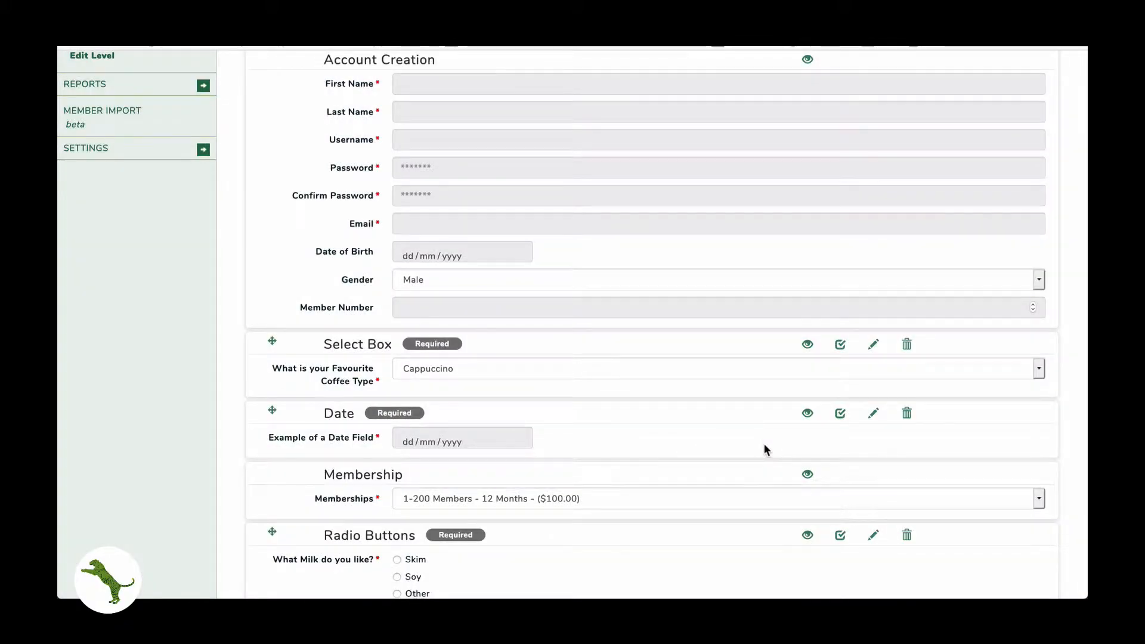
scroll(766, 448, up, 3)
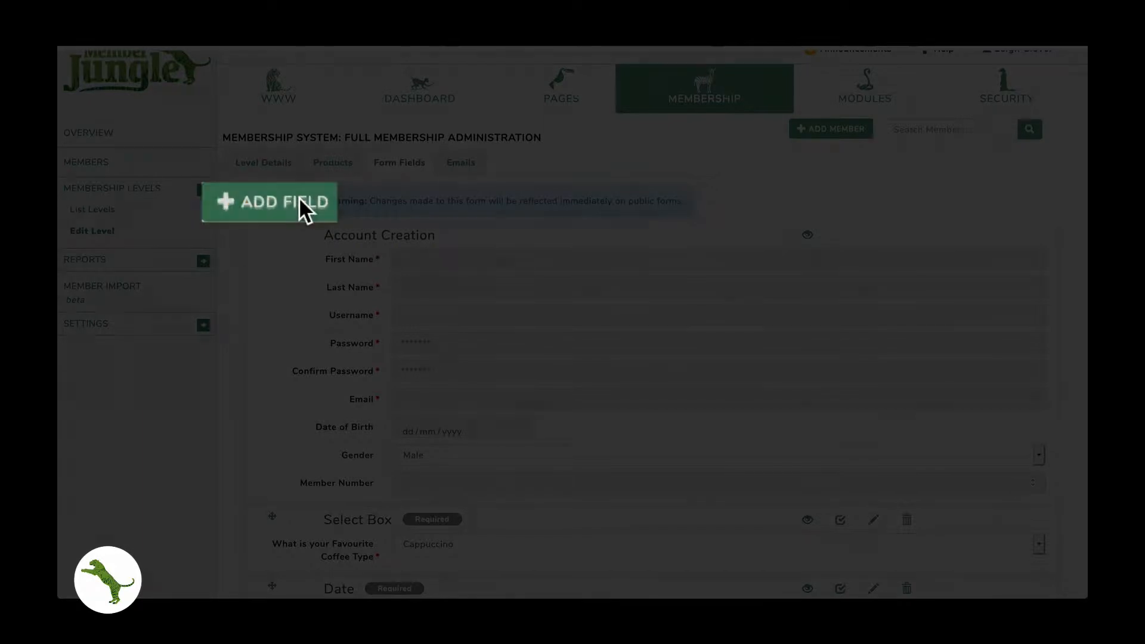
- Create an Admin Notes field labelled 'Is this person verified', keeping Required set to Yes
click(297, 198)
click(450, 122)
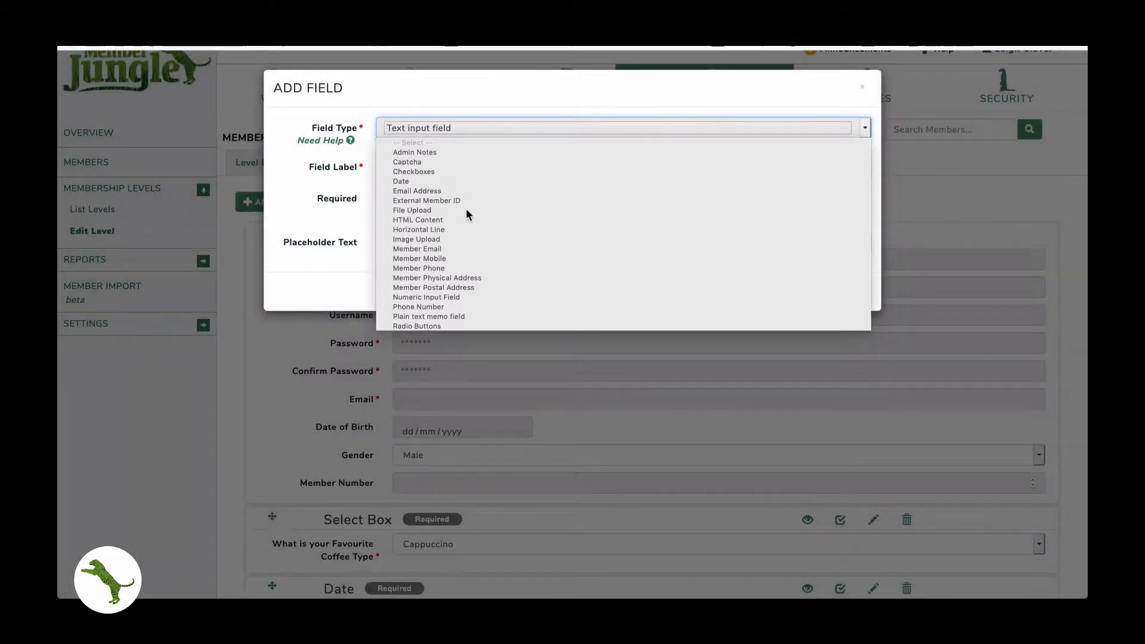
click(438, 153)
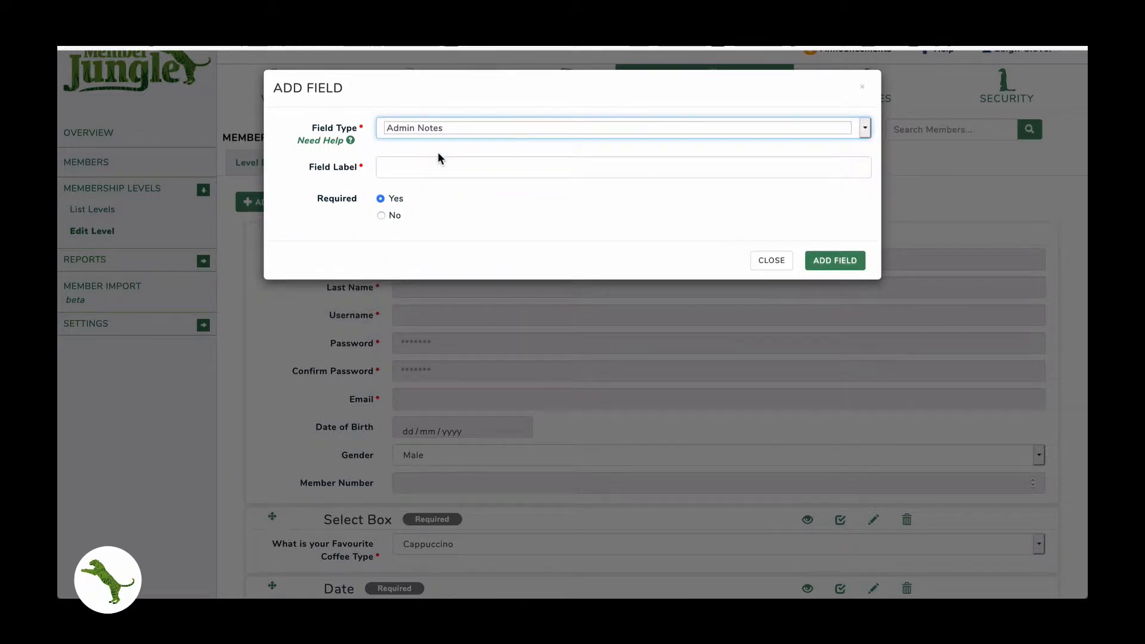
click(416, 158)
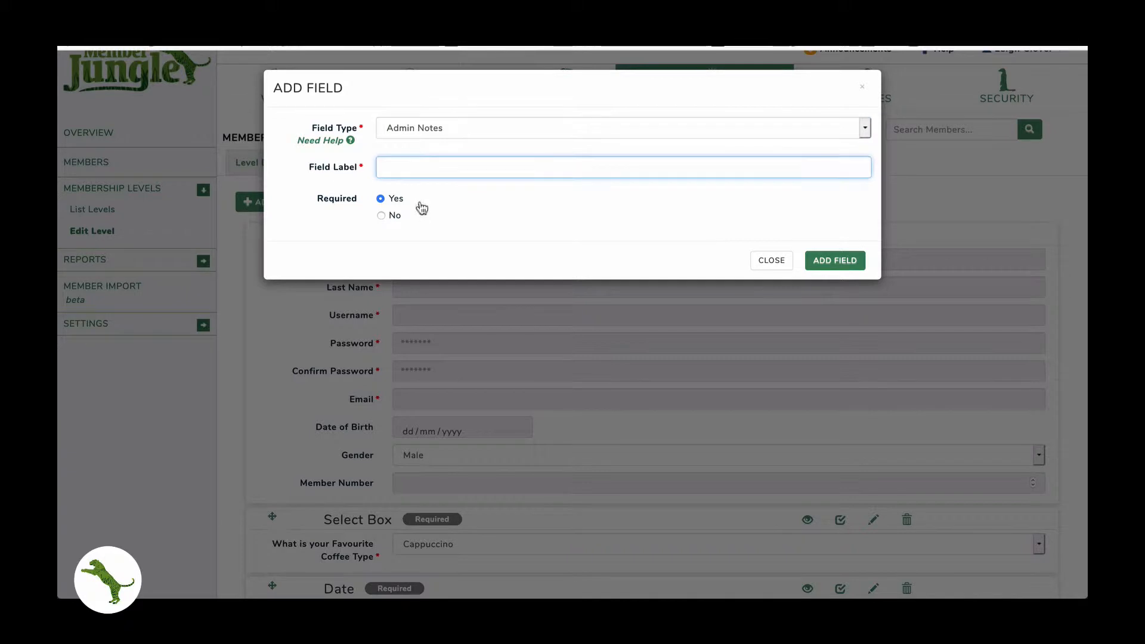
text(Is this person verified)
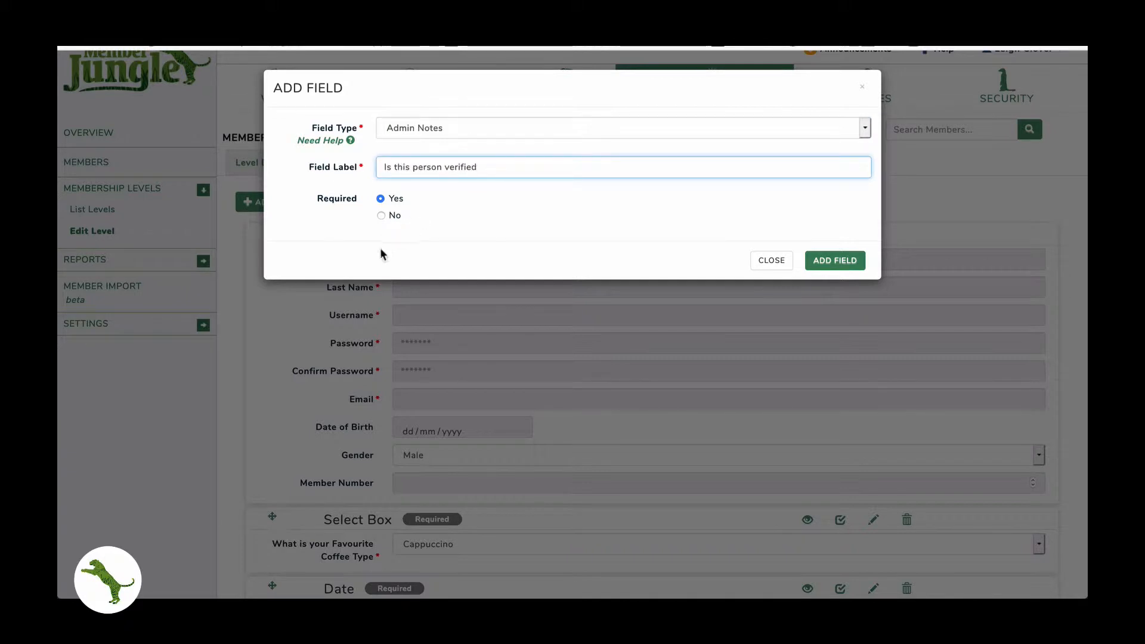
click(838, 261)
scroll(838, 259, down, 20)
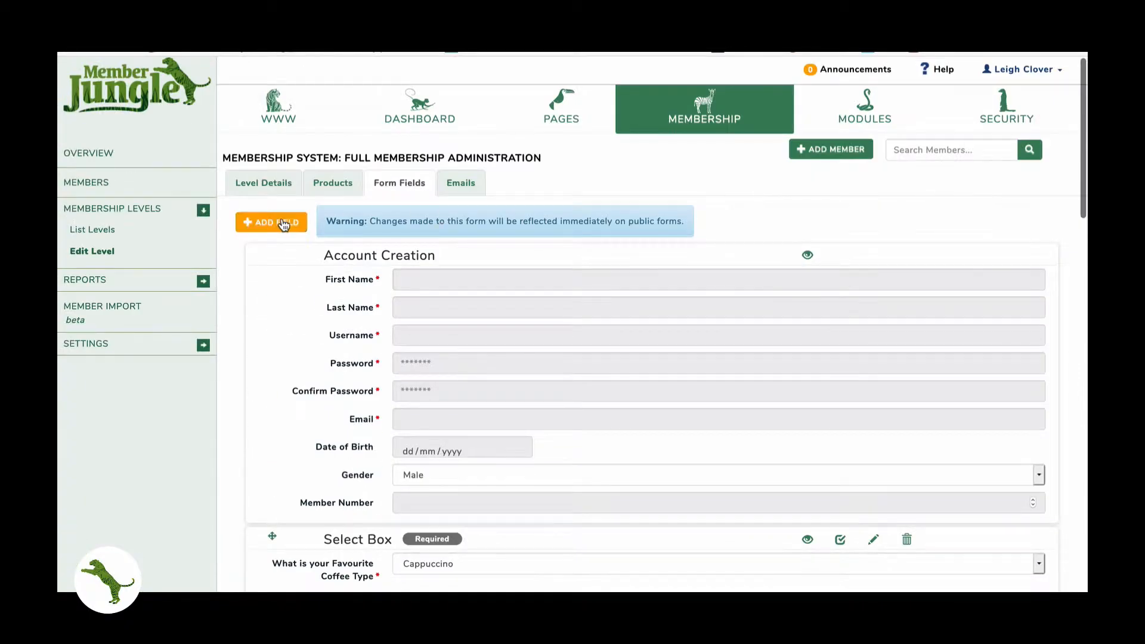
click(280, 222)
click(436, 135)
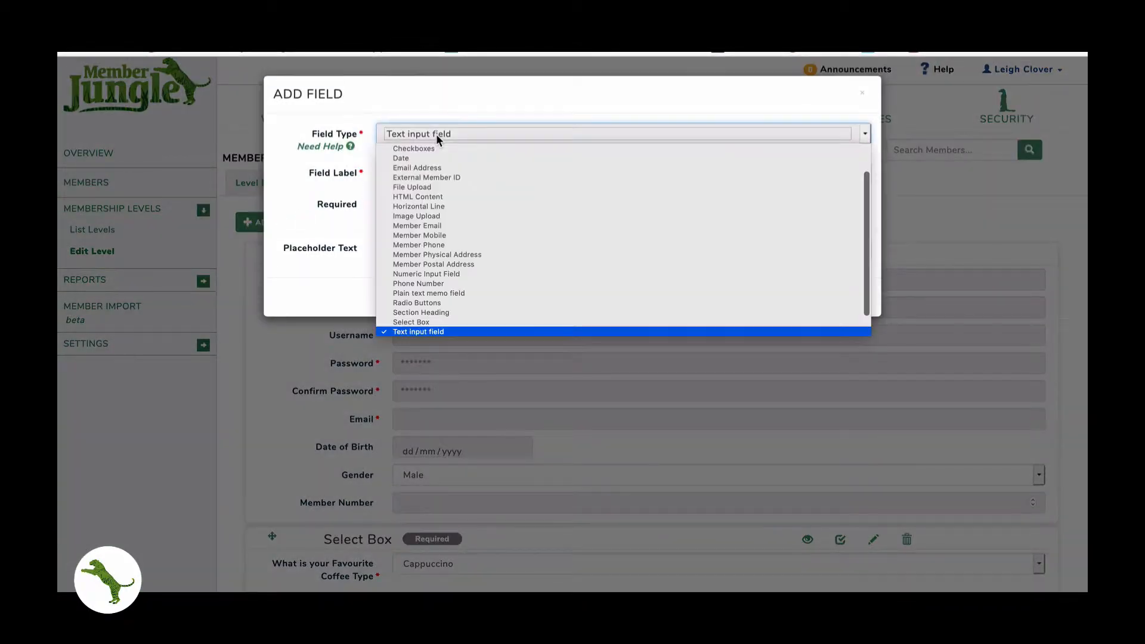
scroll(427, 213, up, 2)
click(412, 168)
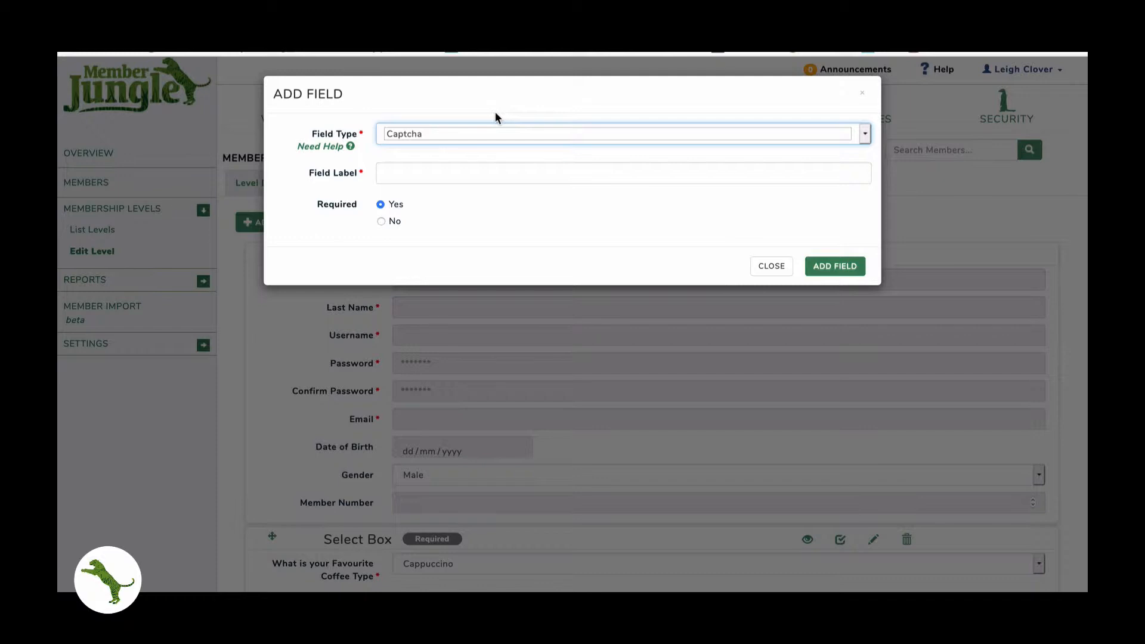
click(495, 112)
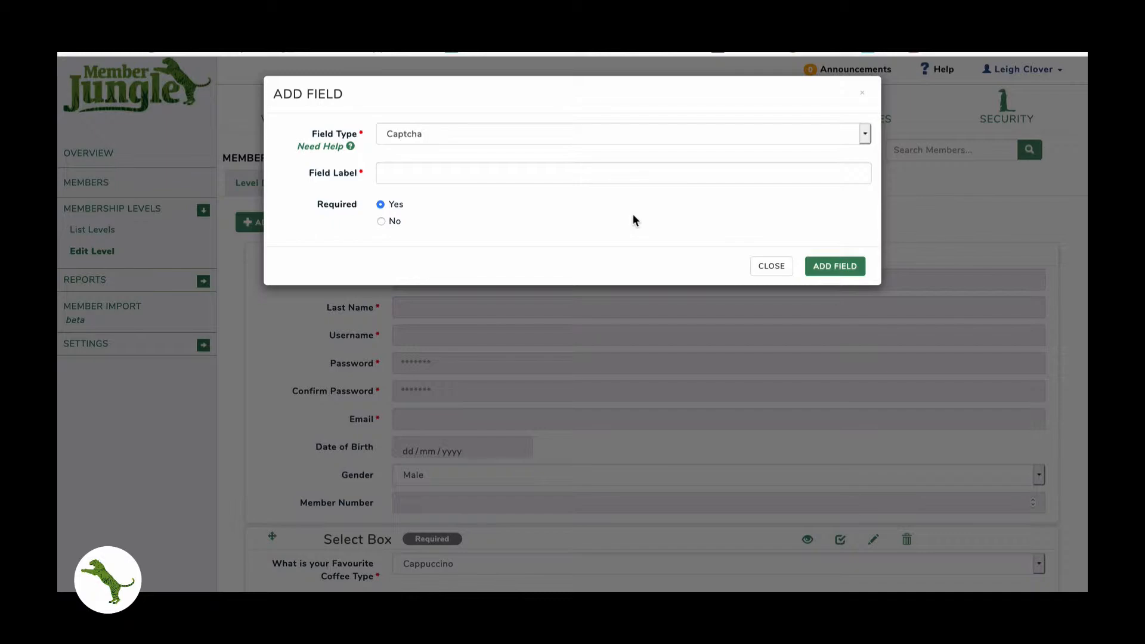
click(769, 266)
click(292, 228)
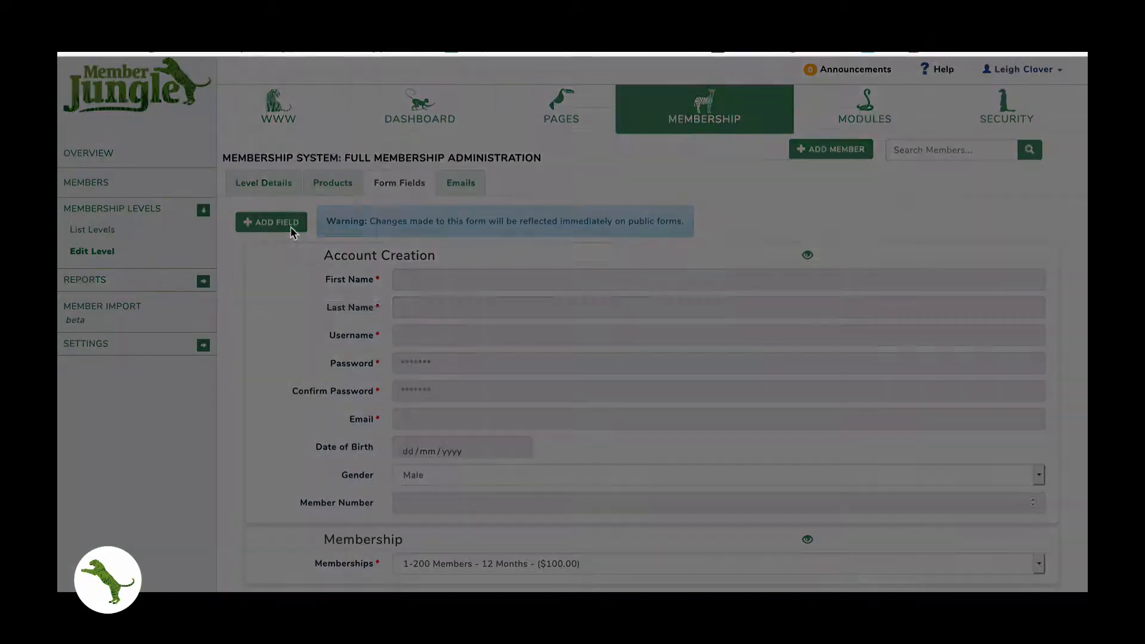
- Make the new field a Checkboxes question labelled 'What colours do you like?'
click(426, 135)
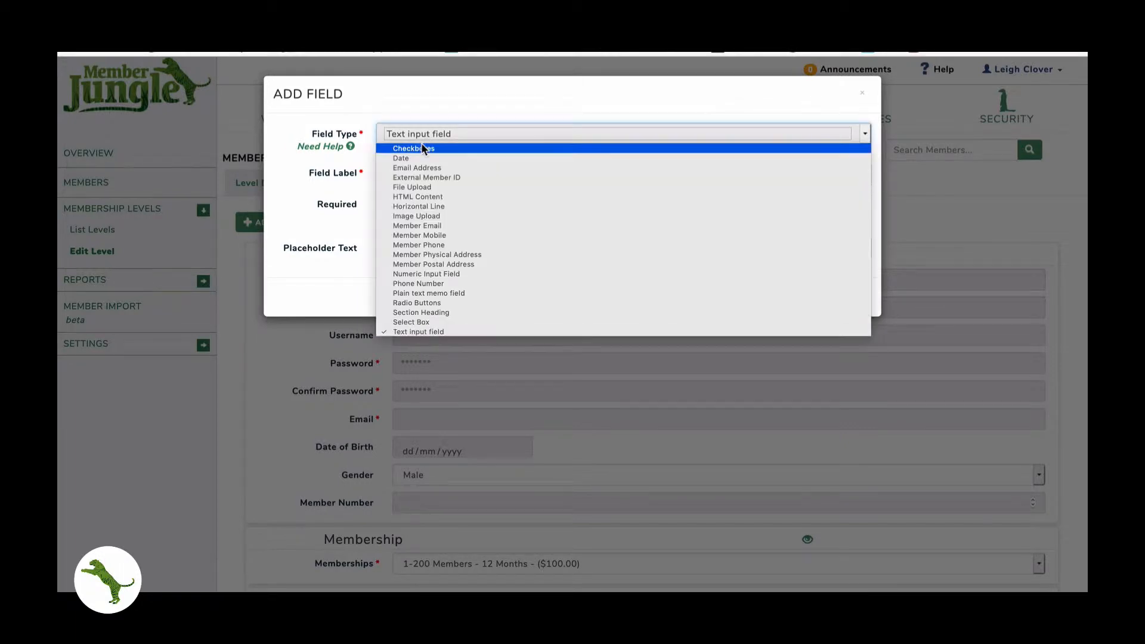
click(421, 144)
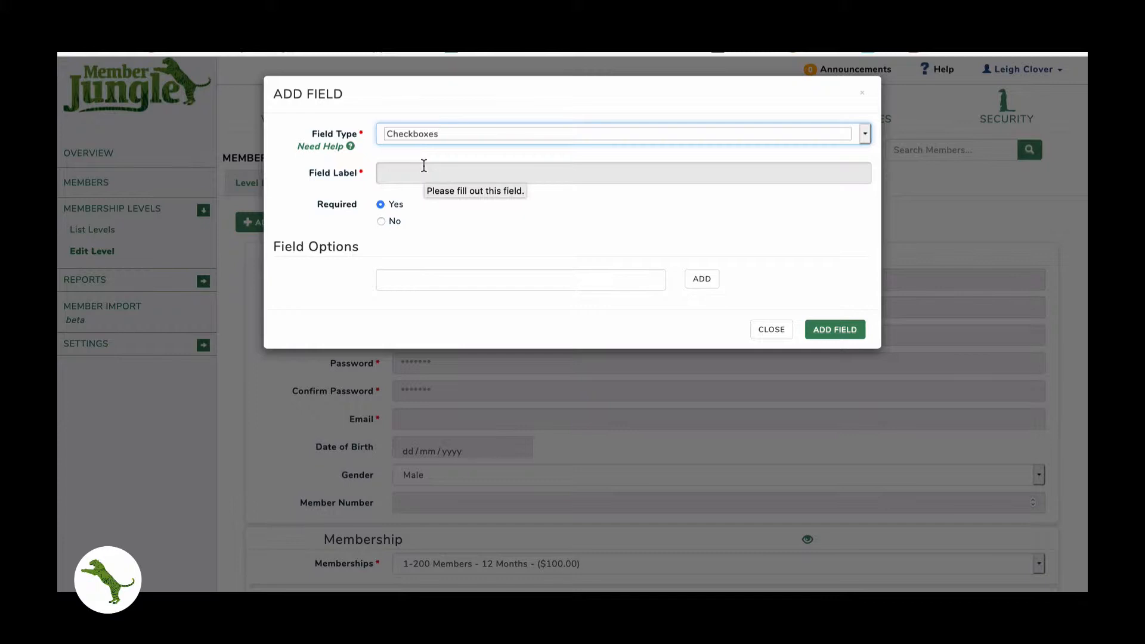
click(424, 165)
text(What colo)
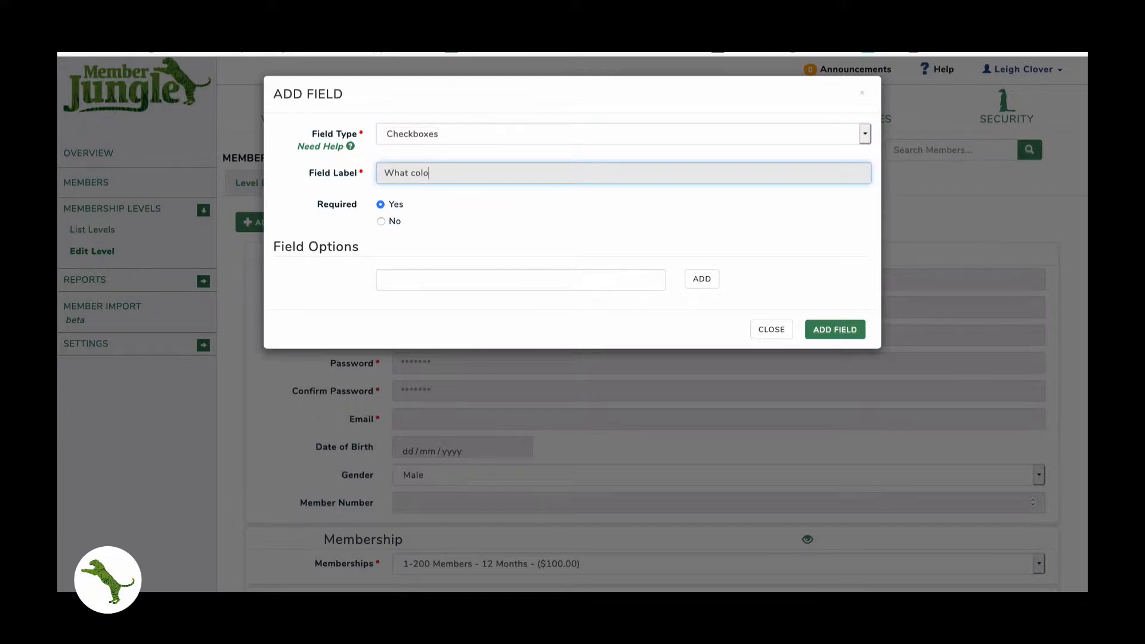
text(urs do you like?)
key(Tab)
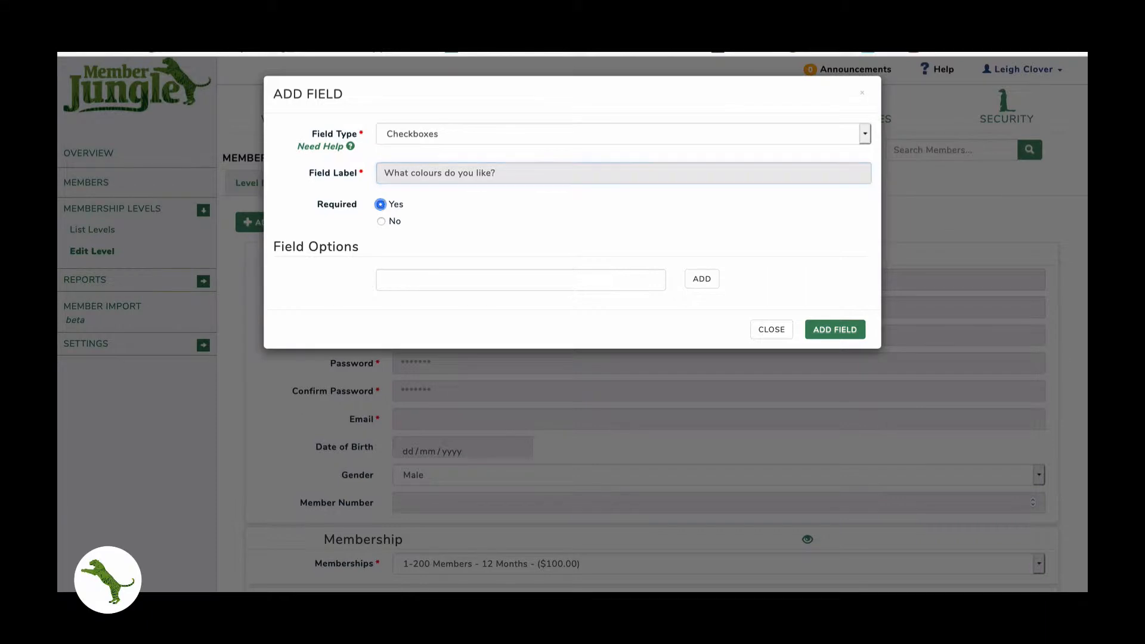
- Enter the answer options Red, Blue, Green, yellow and Purple
click(391, 278)
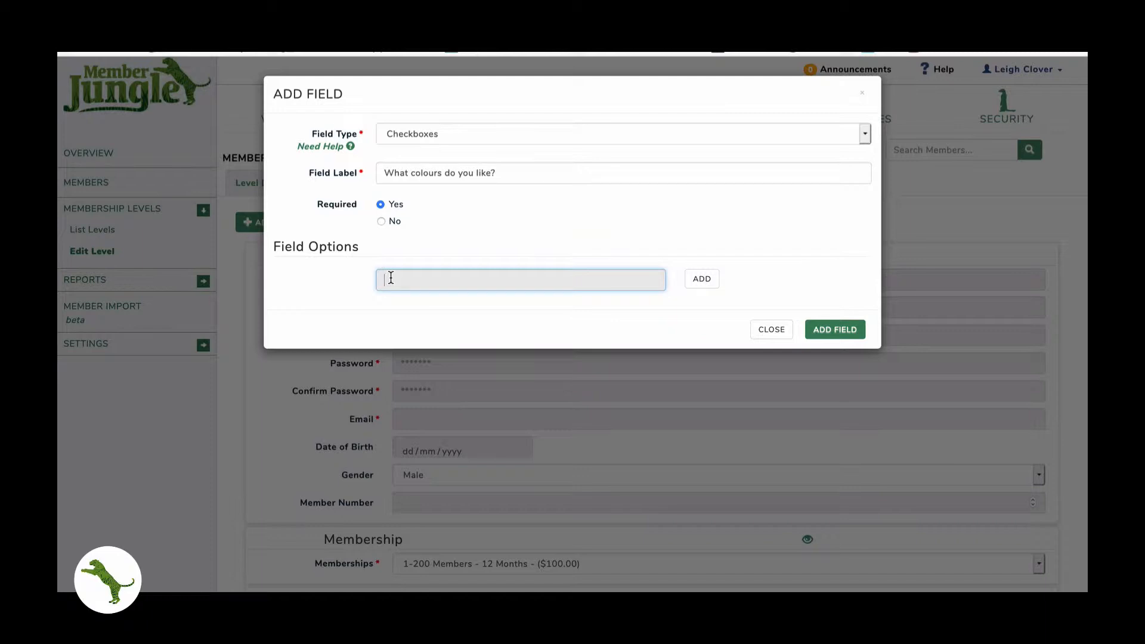
text(Red)
key(Return)
text(Blue)
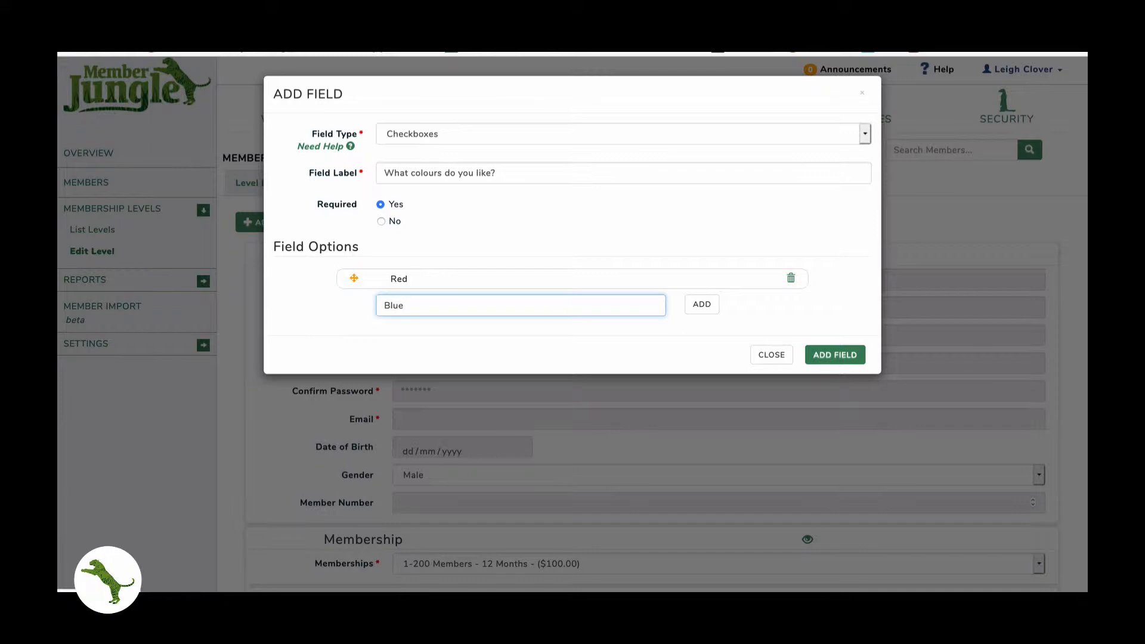
key(Return)
text(Green)
key(Return)
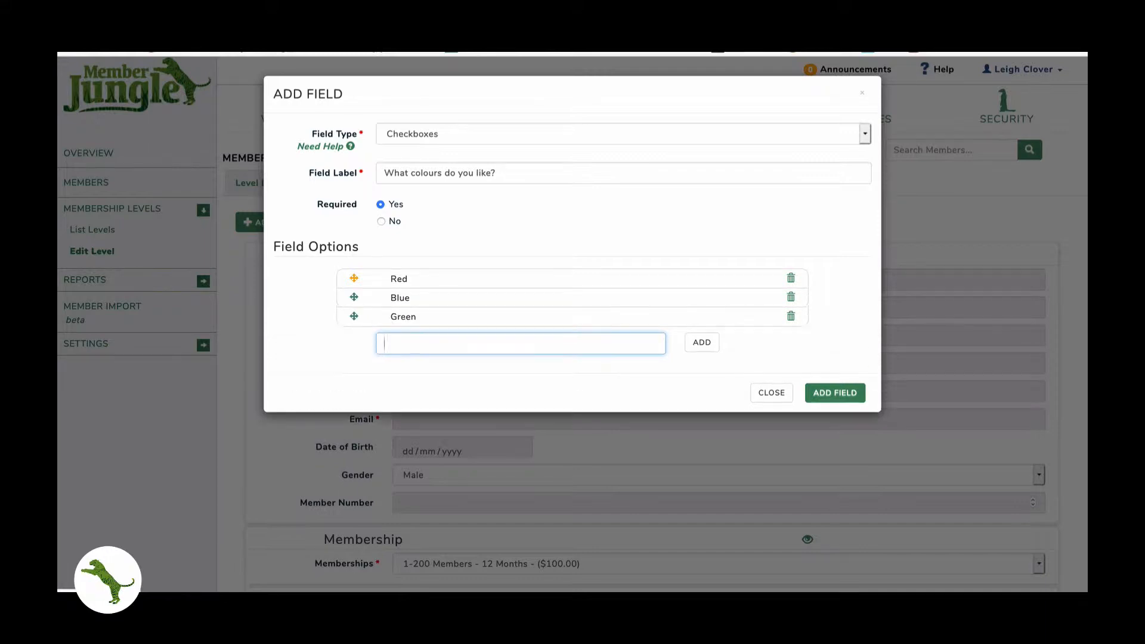
text(yellow)
key(Return)
text(Purple)
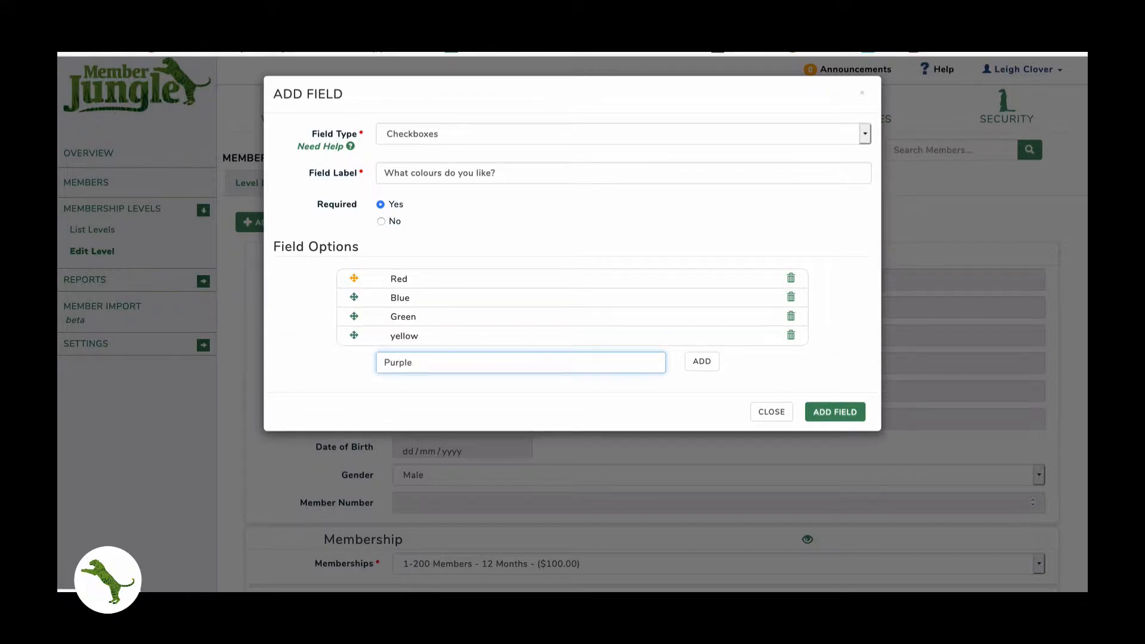
key(Return)
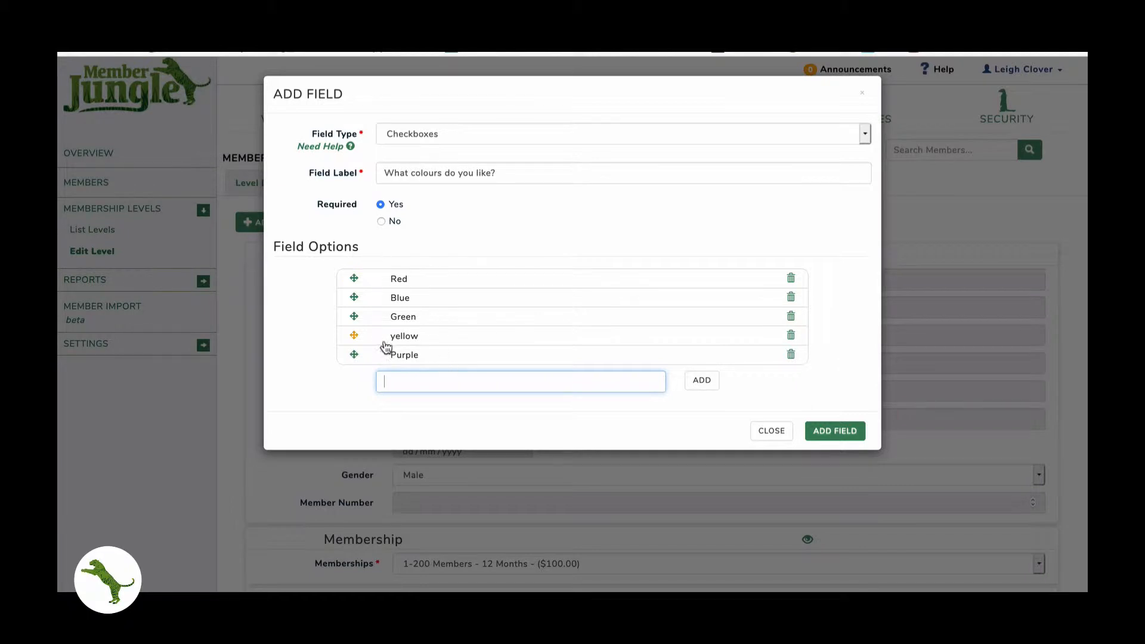
- Replace 'yellow' with 'Yellow', move it above Green, and add the question to the form
click(794, 334)
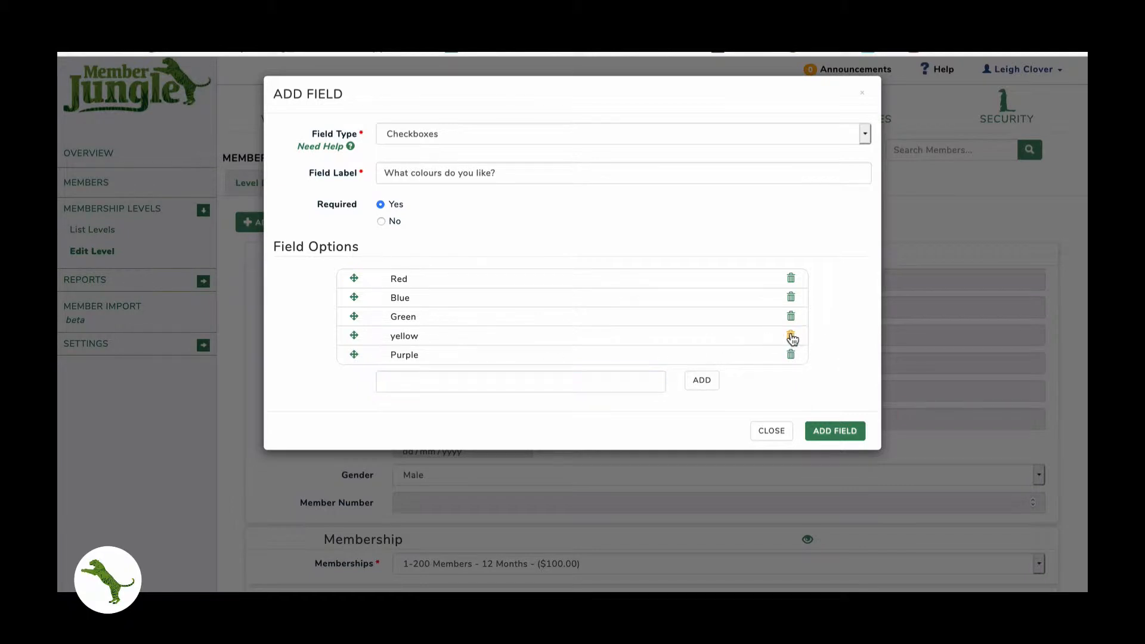
click(447, 365)
text(Yellow)
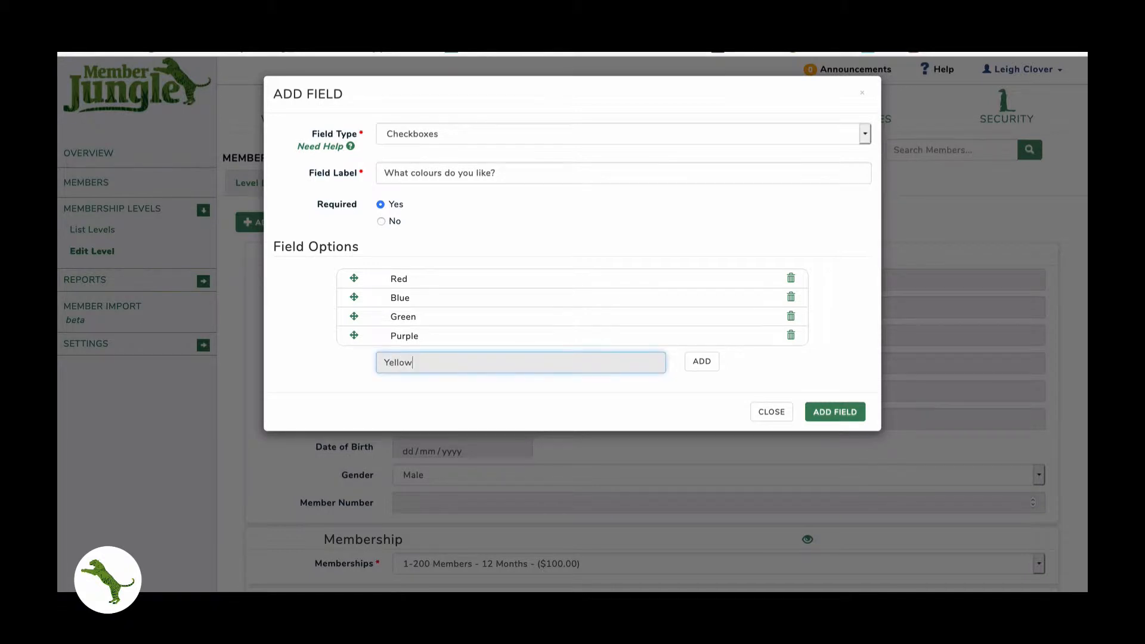
click(702, 362)
click(443, 380)
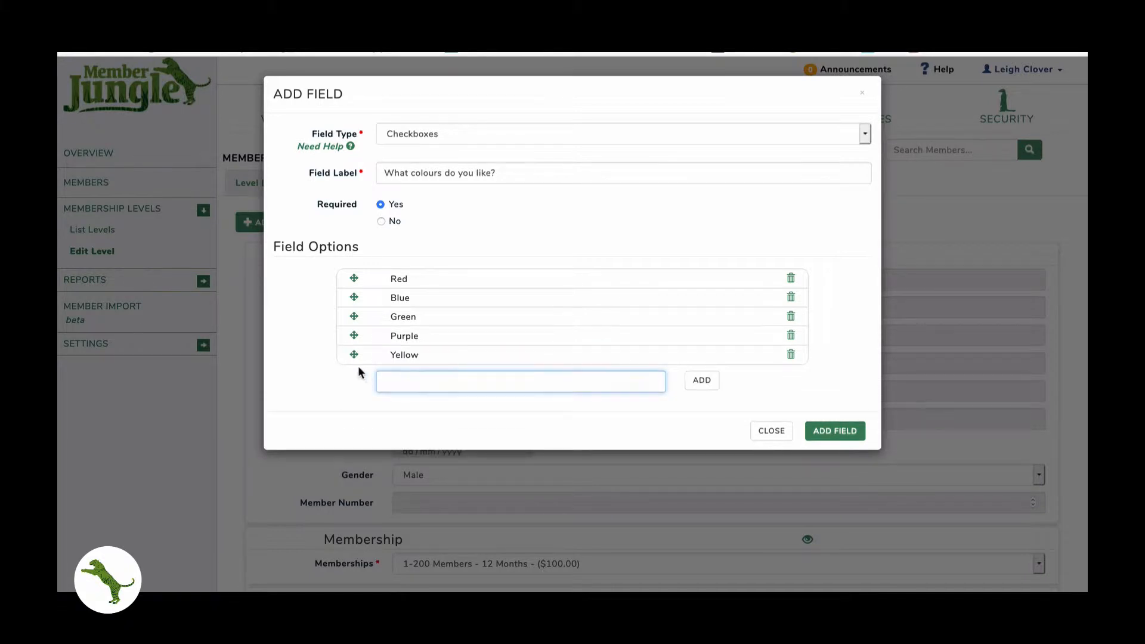
mouse_move(355, 356)
mouse_down()
mouse_move(355, 317)
mouse_move(352, 334)
mouse_up()
click(834, 431)
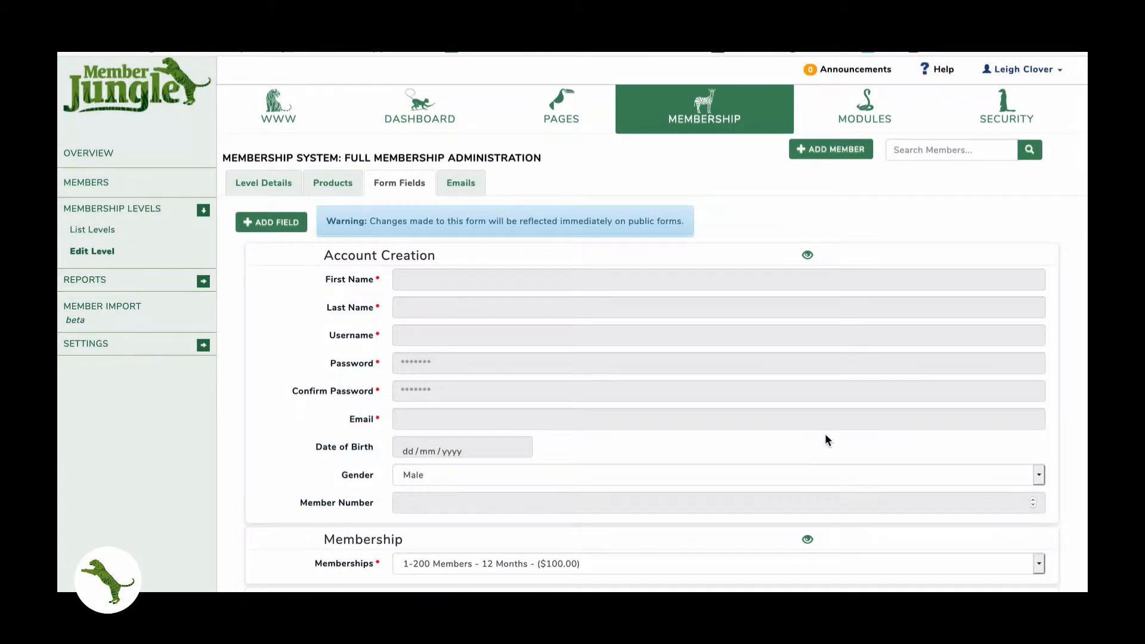
- Remove Yellow and Purple from the colours checkbox question and save it with Red, Blue, Green
scroll(826, 437, down, 1)
scroll(826, 440, down, 20)
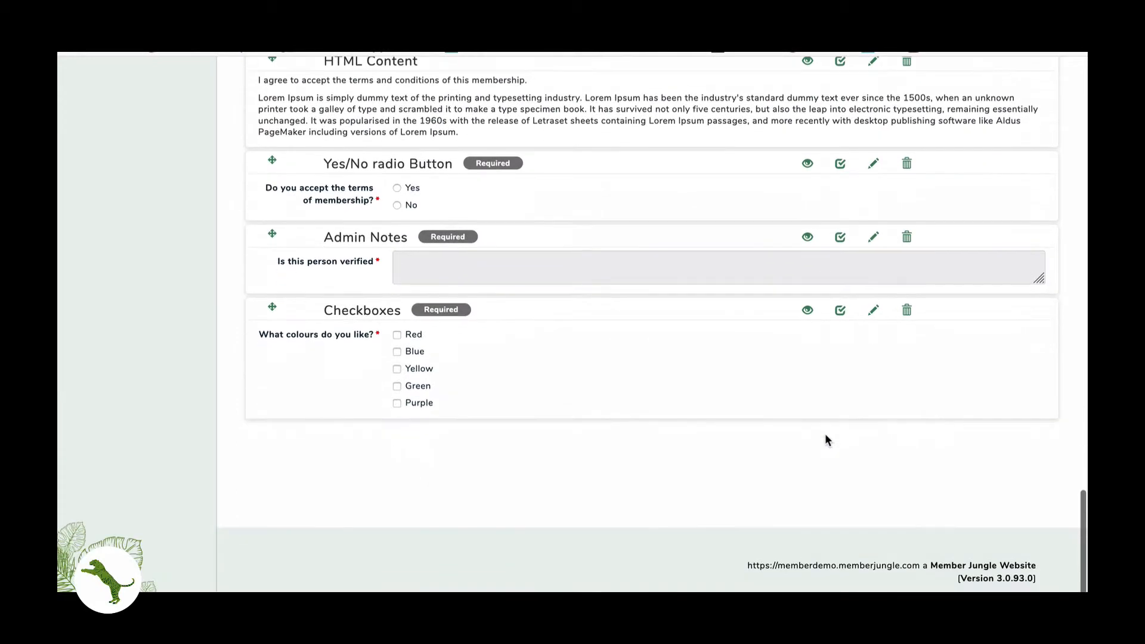
scroll(363, 348, up, 7)
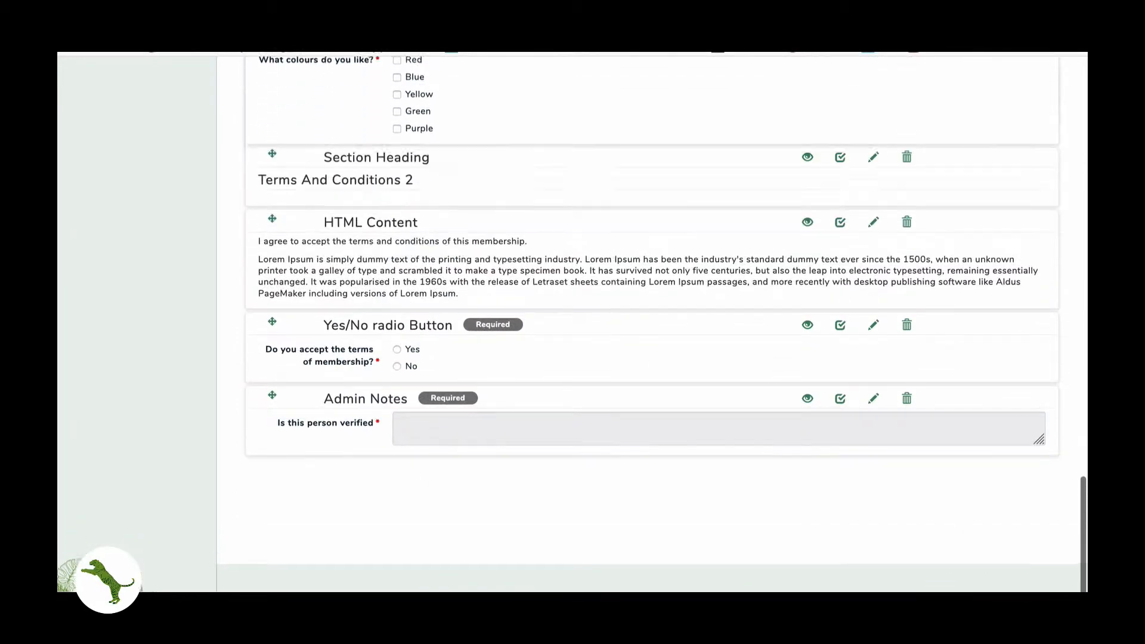
scroll(267, 174, up, 8)
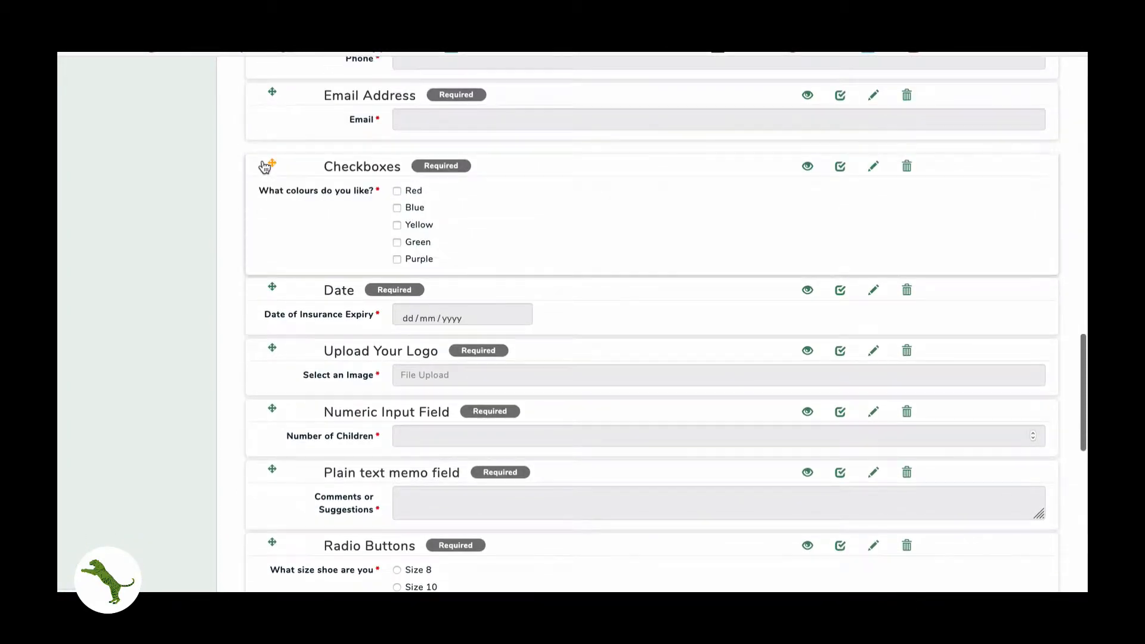
scroll(300, 254, up, 2)
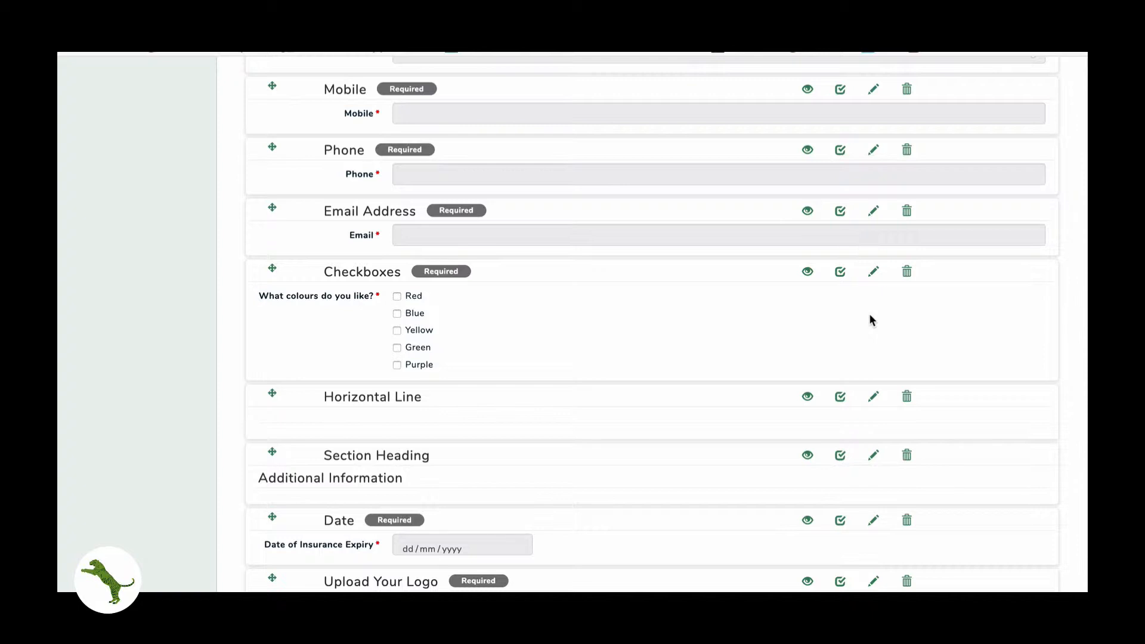
click(874, 271)
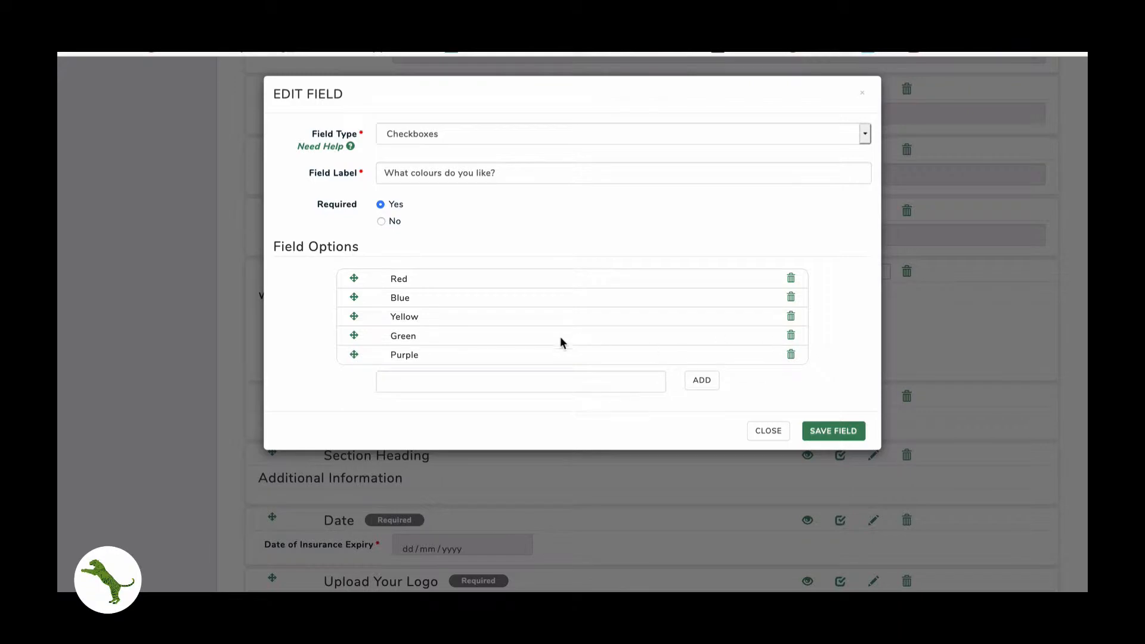
click(791, 316)
click(791, 335)
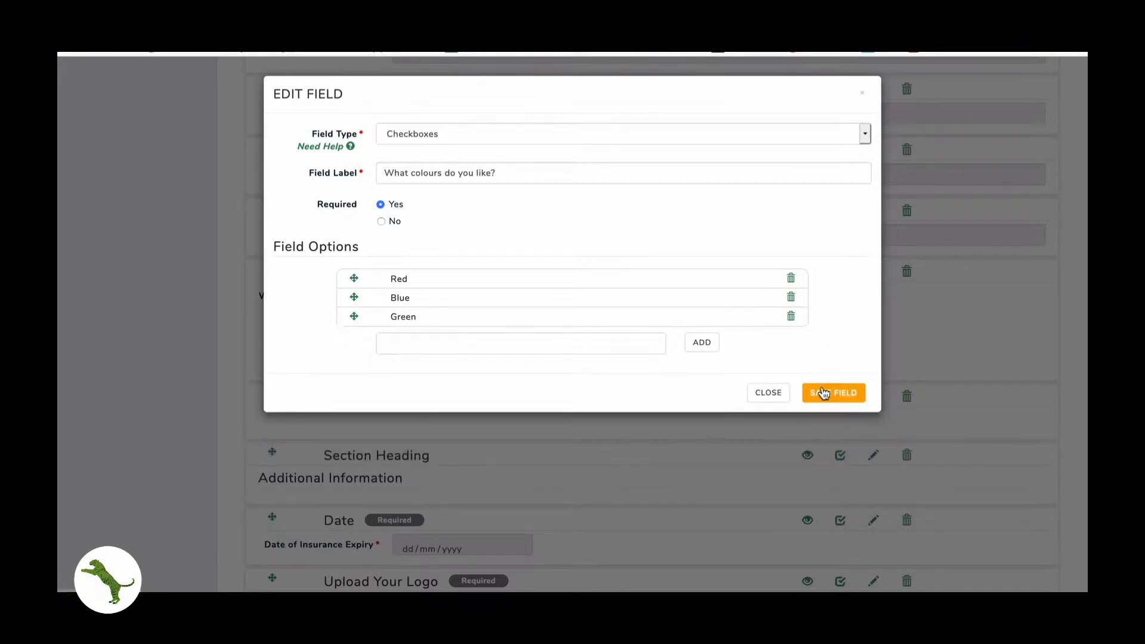
click(833, 392)
- Start adding another new field to the form
scroll(363, 279, up, 10)
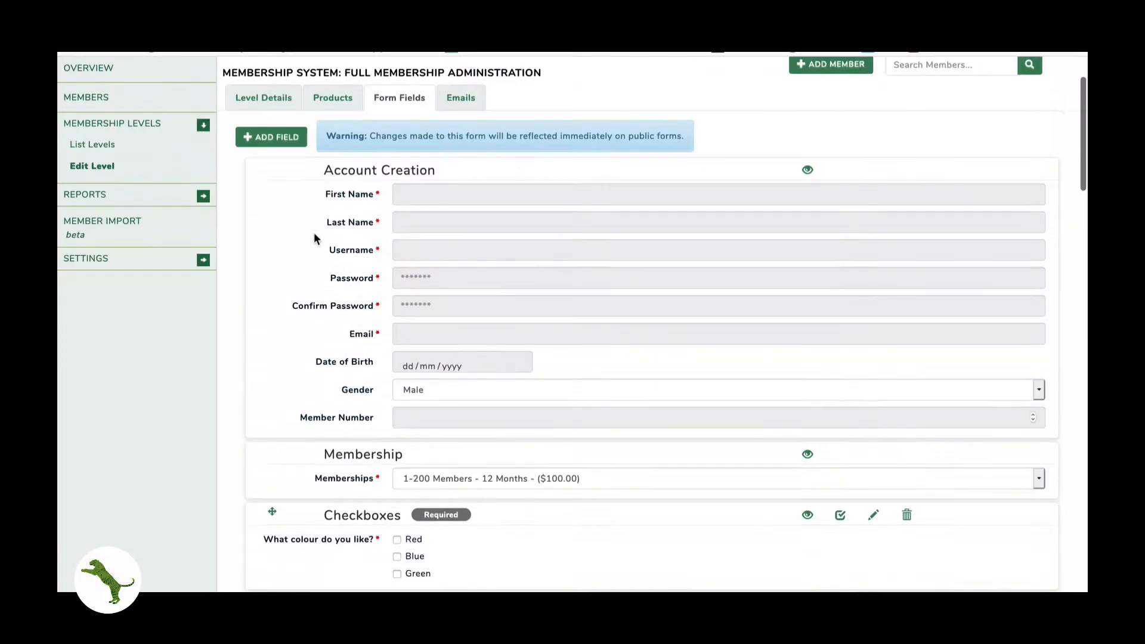
click(277, 138)
click(424, 135)
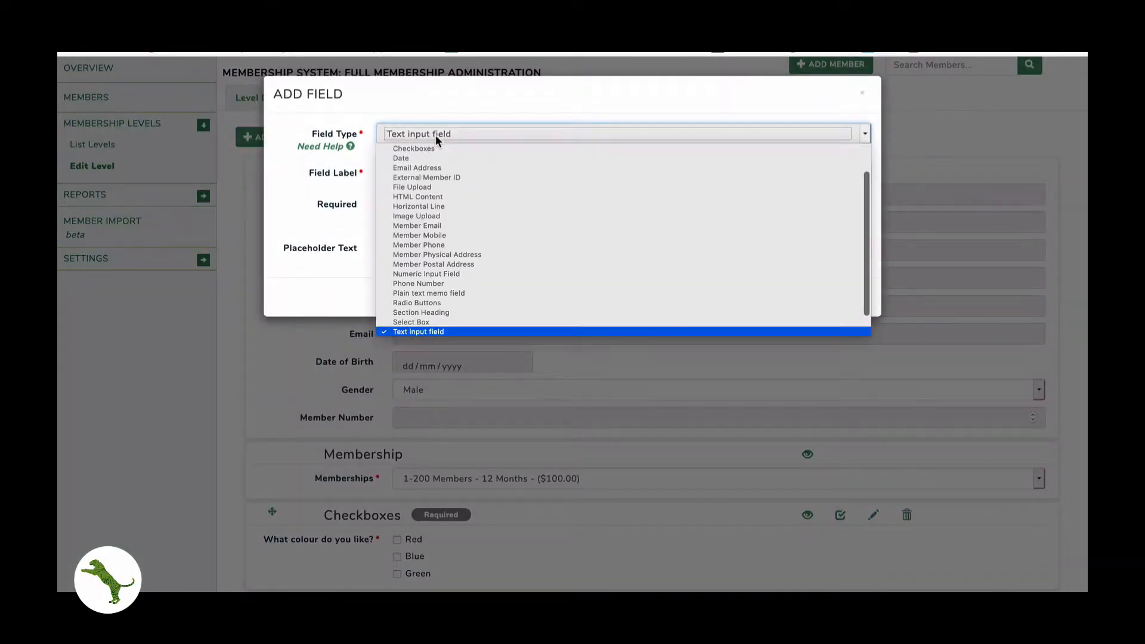
- Make the new field a Select Box 'What would you prefer?' with Striped, Pinstriped and Polka Dots
click(420, 322)
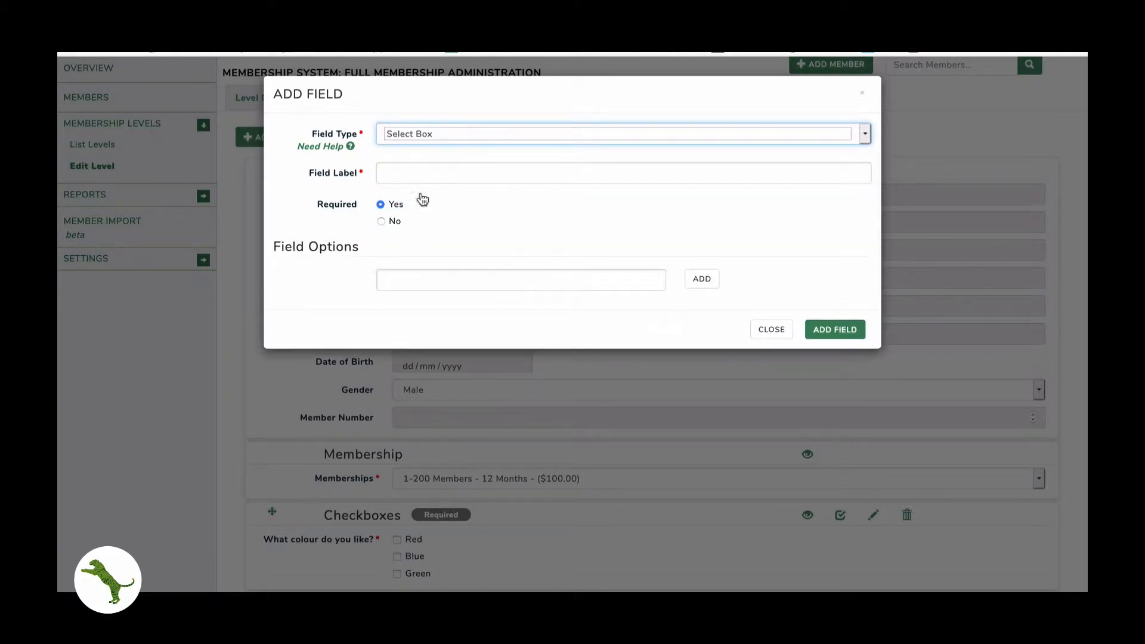
click(423, 174)
text(Wha)
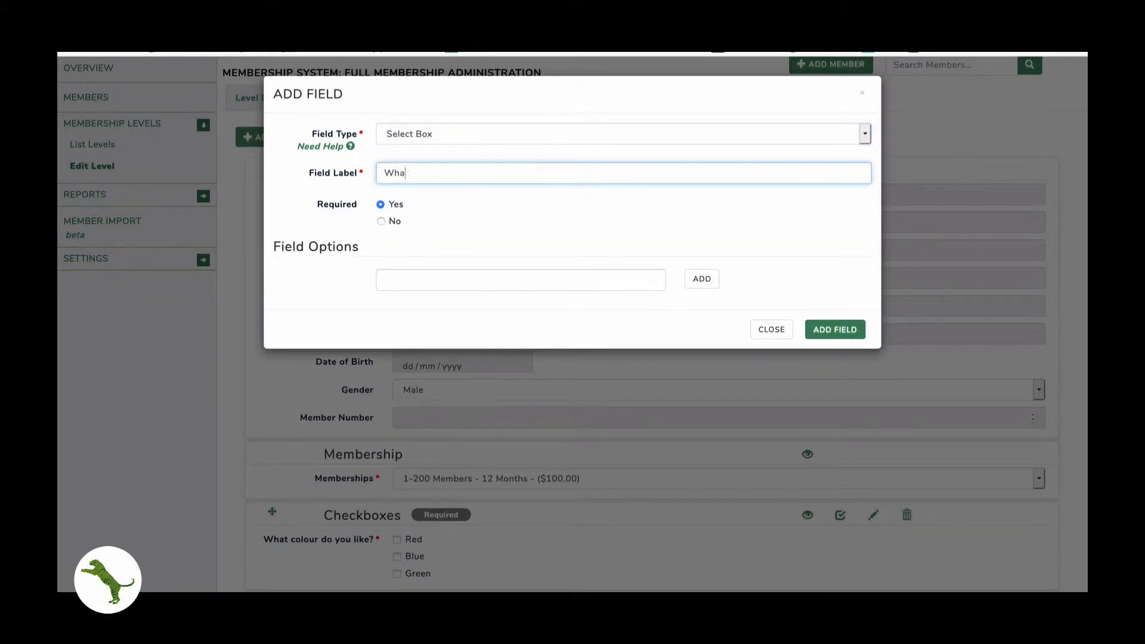
text(t would you prefer?)
key(Tab)
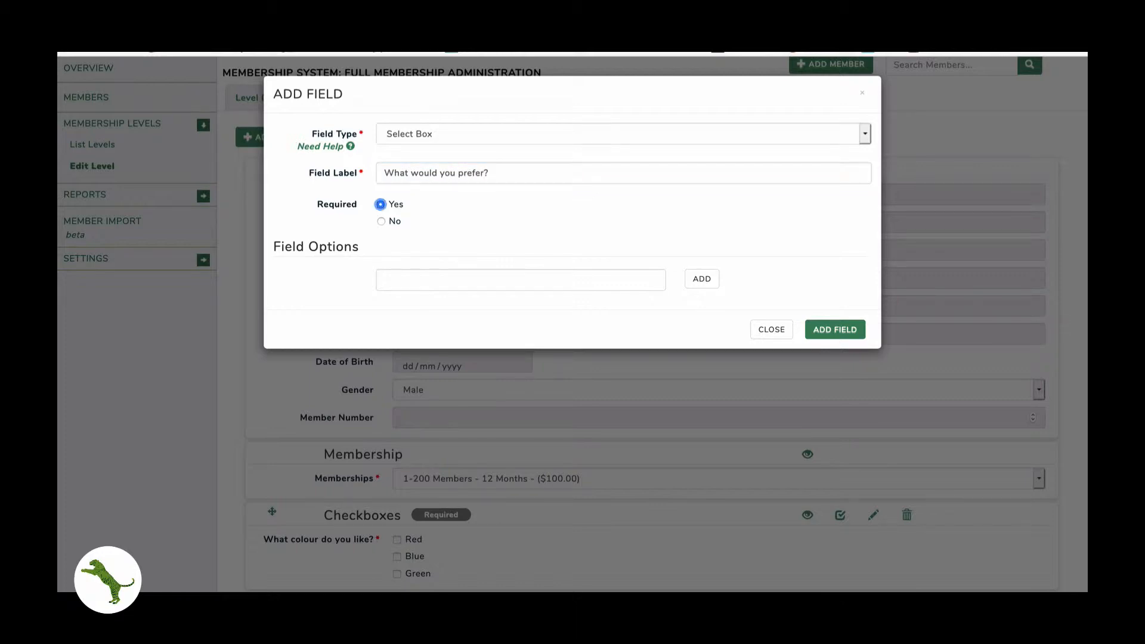
click(382, 275)
text(Striped)
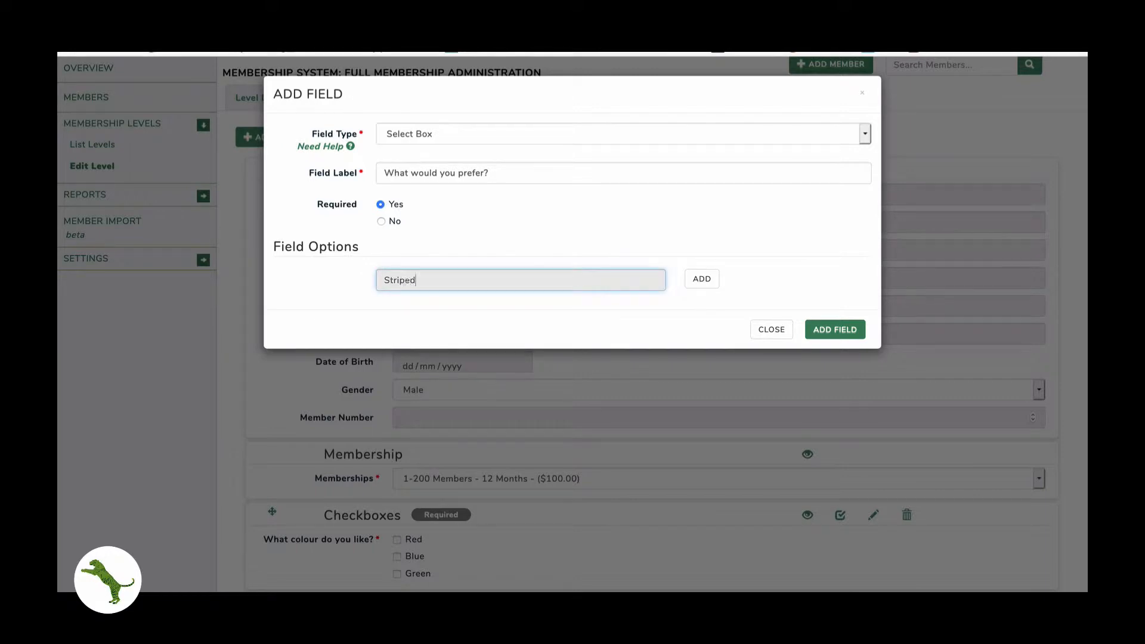
key(Return)
text(Pinstriped)
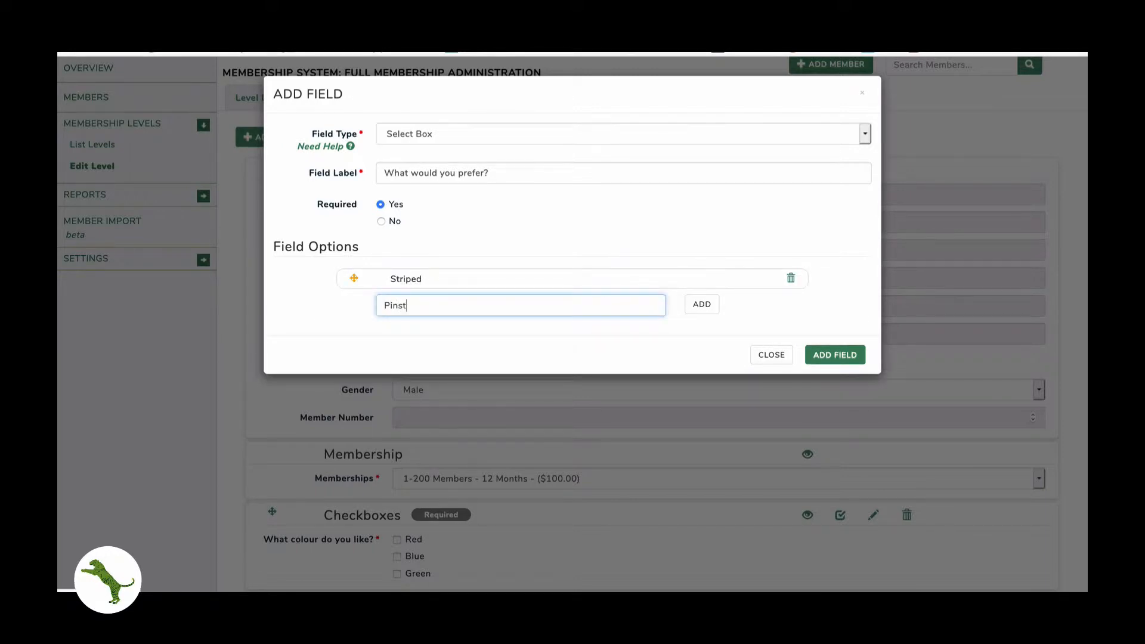
key(Return)
text(Polka Dots)
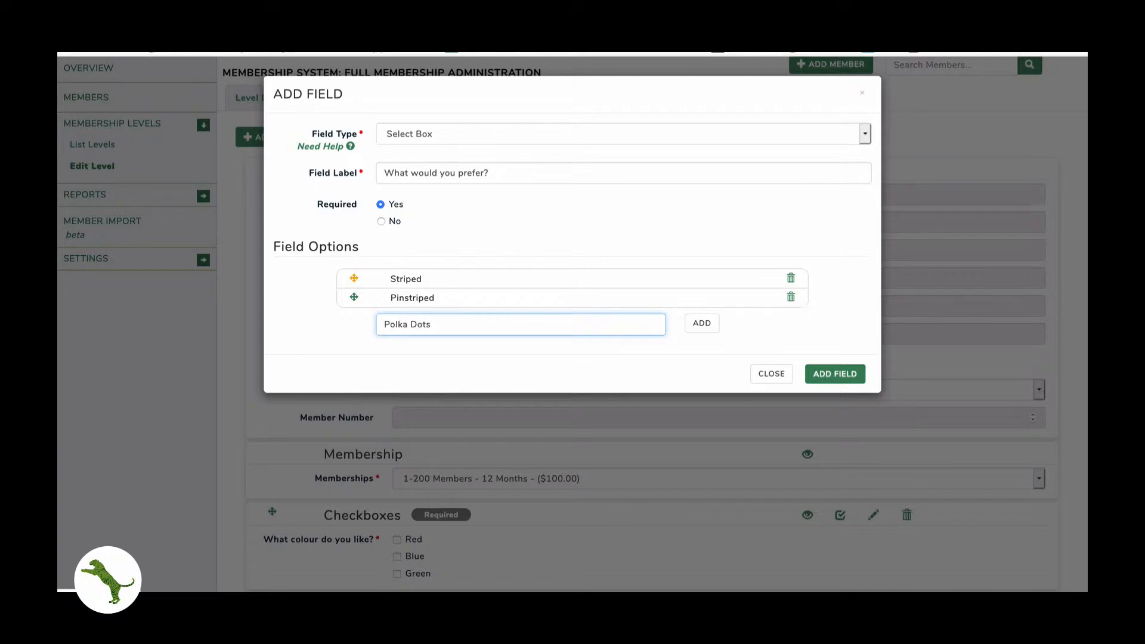
key(Return)
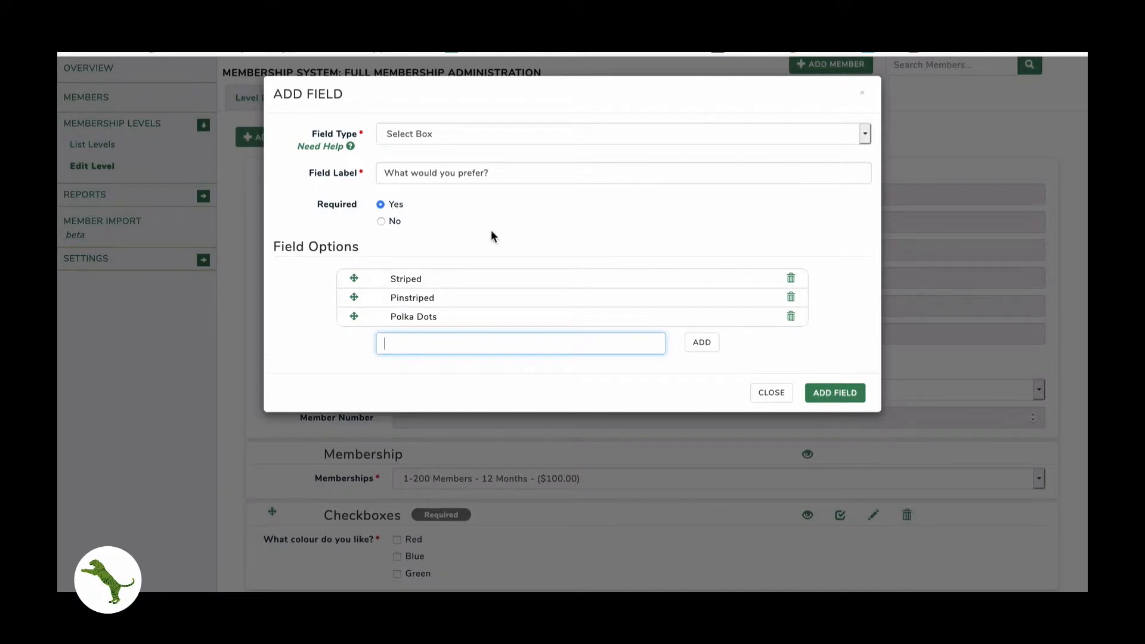
- Add the pattern select box to the form and drag it under the colours checkboxes
click(820, 394)
scroll(817, 395, down, 5)
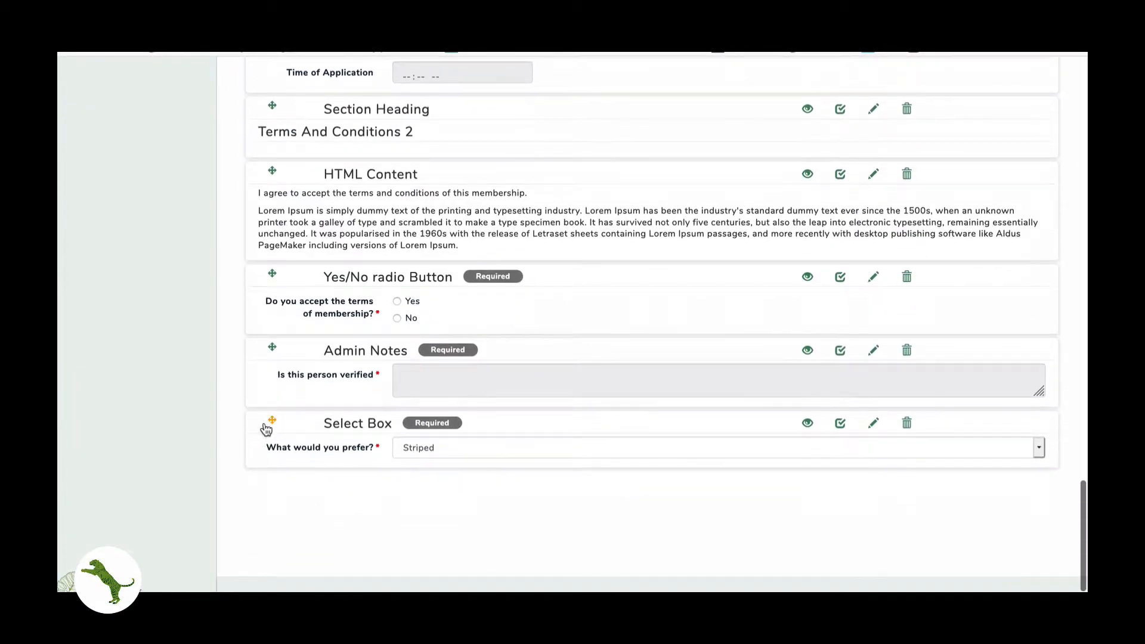
drag(272, 423, 308, 442)
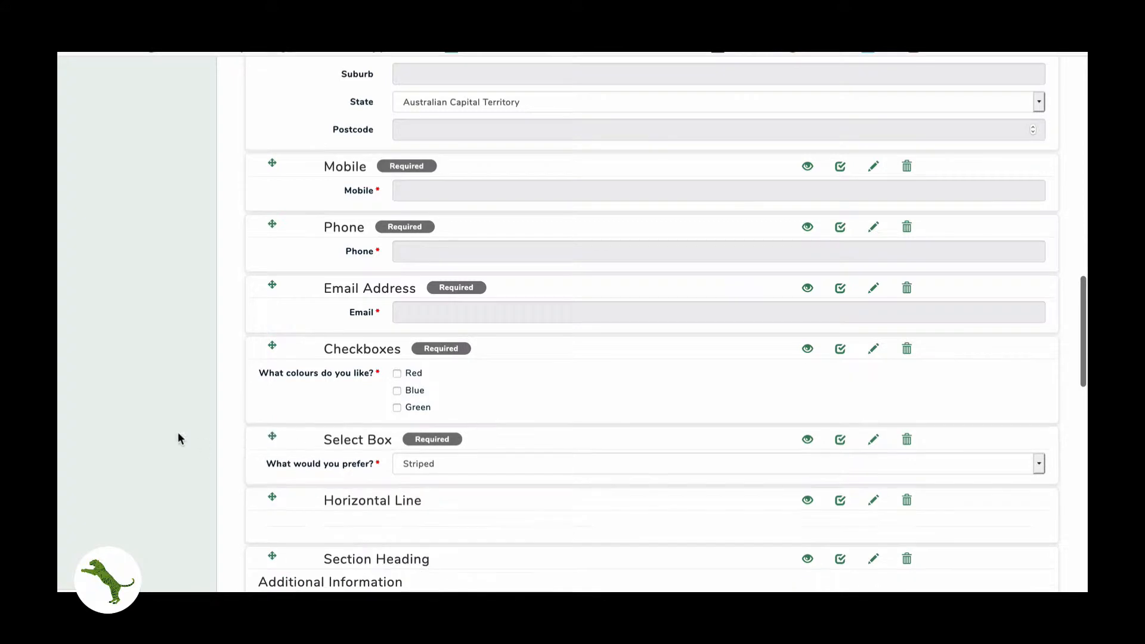
scroll(178, 434, down, 1)
scroll(178, 433, up, 1)
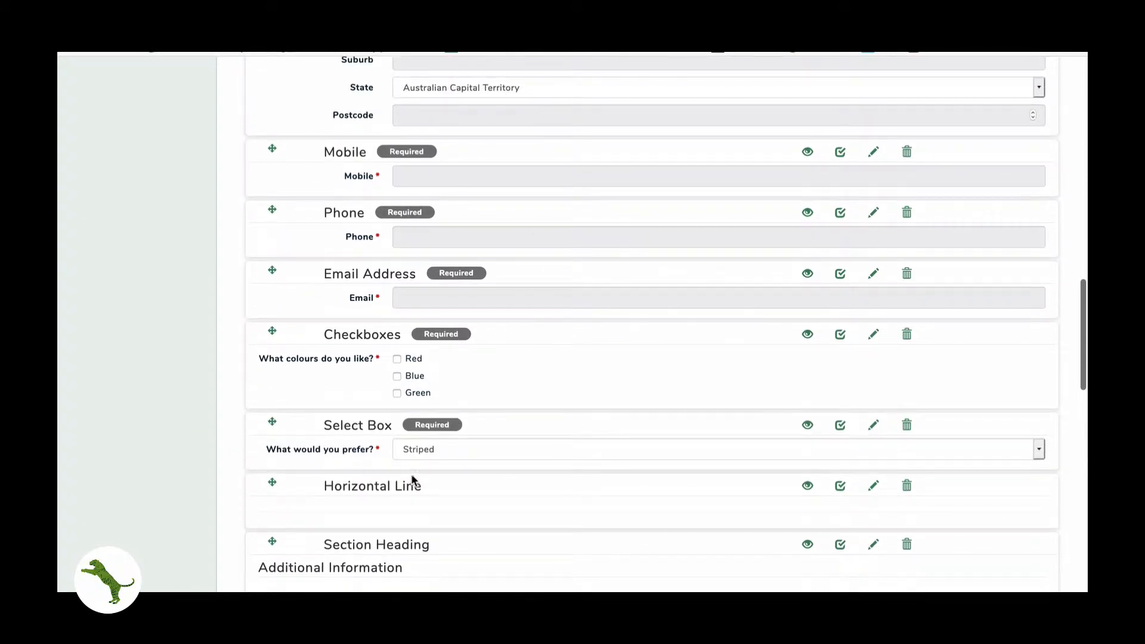
- Try the Striped, Pinstriped and Polka Dots choices, then tick Blue, Green and Red
click(424, 453)
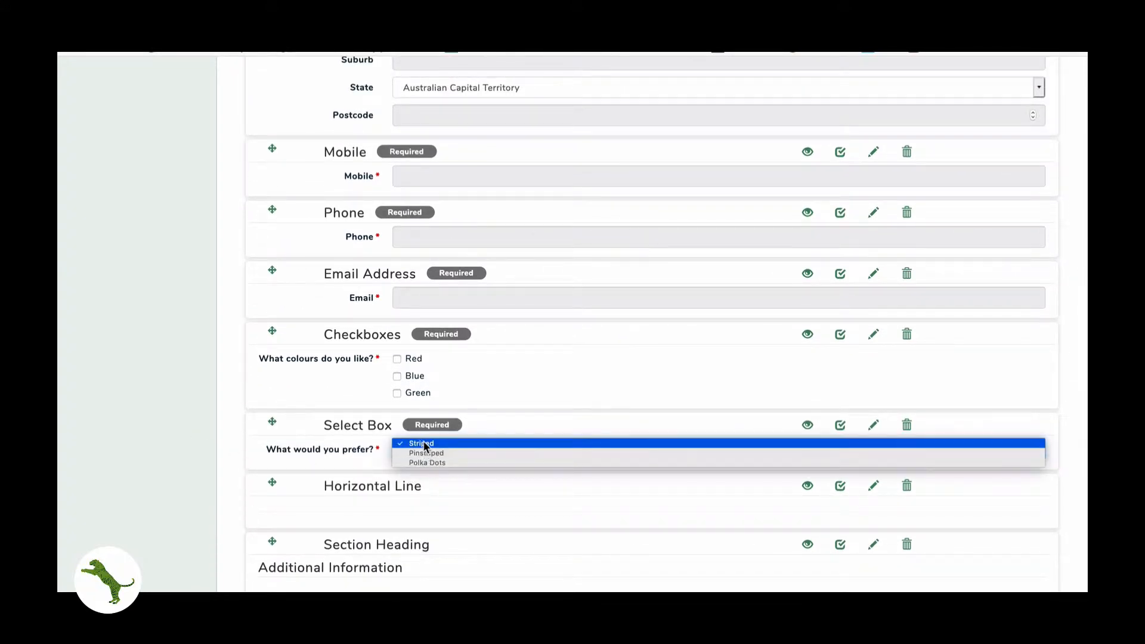
click(424, 453)
click(427, 458)
click(428, 453)
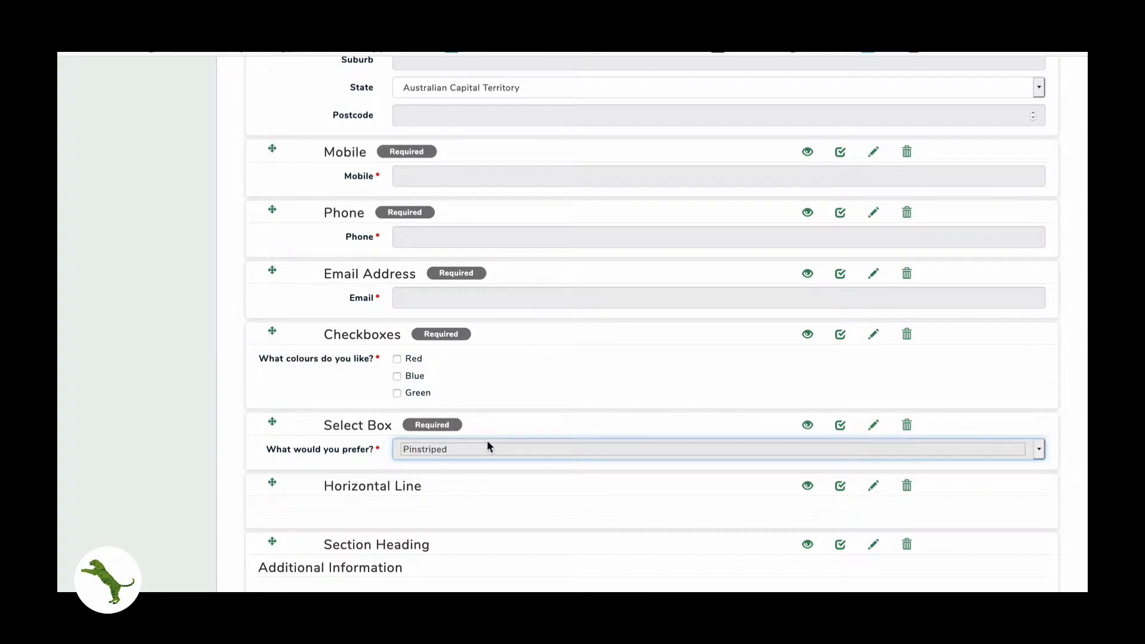
click(478, 447)
click(453, 453)
click(456, 452)
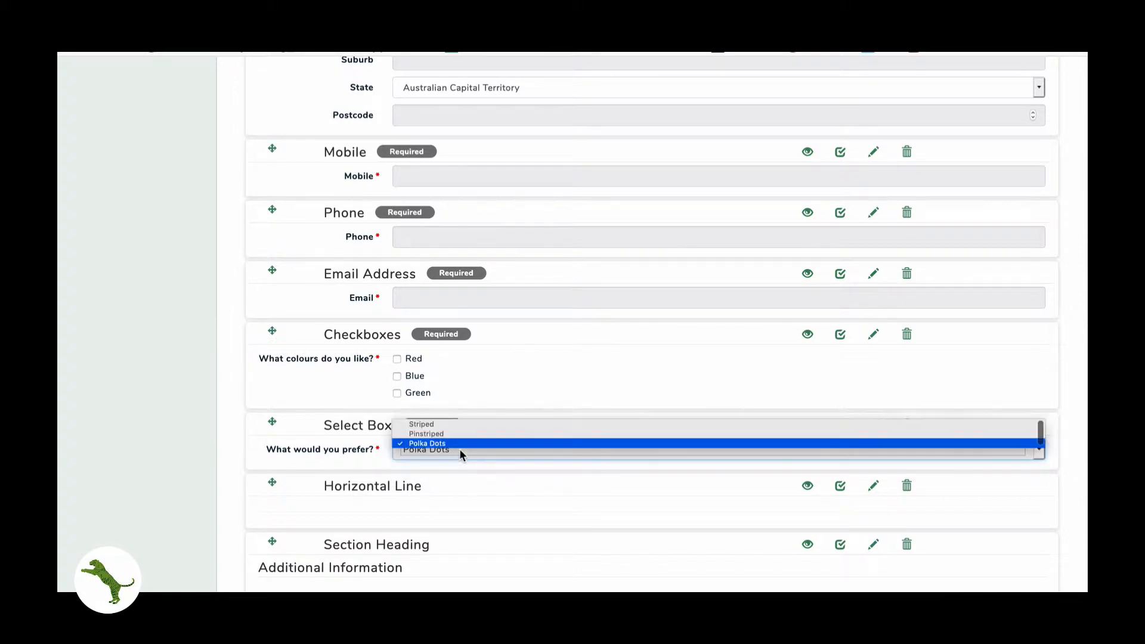
click(460, 452)
click(398, 376)
click(397, 393)
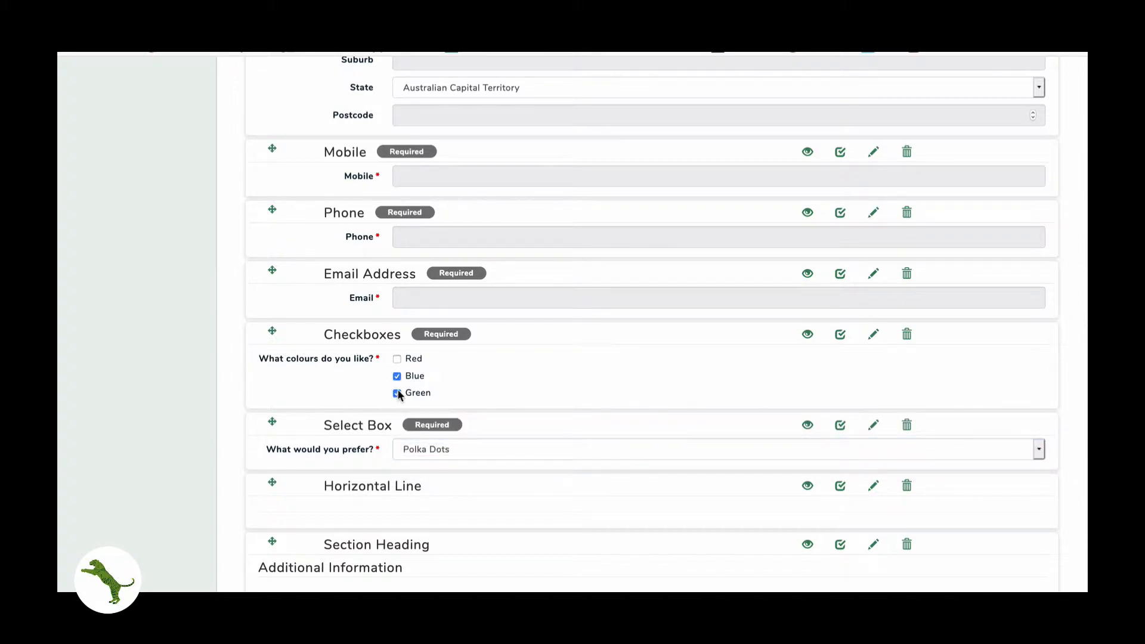
click(397, 359)
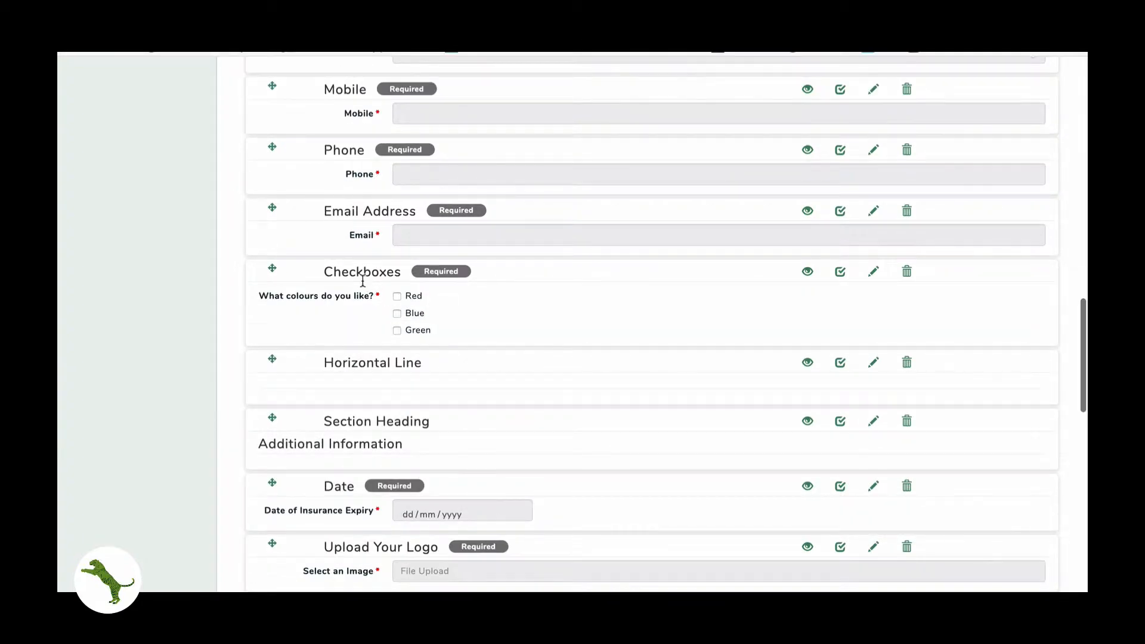
scroll(396, 286, up, 5)
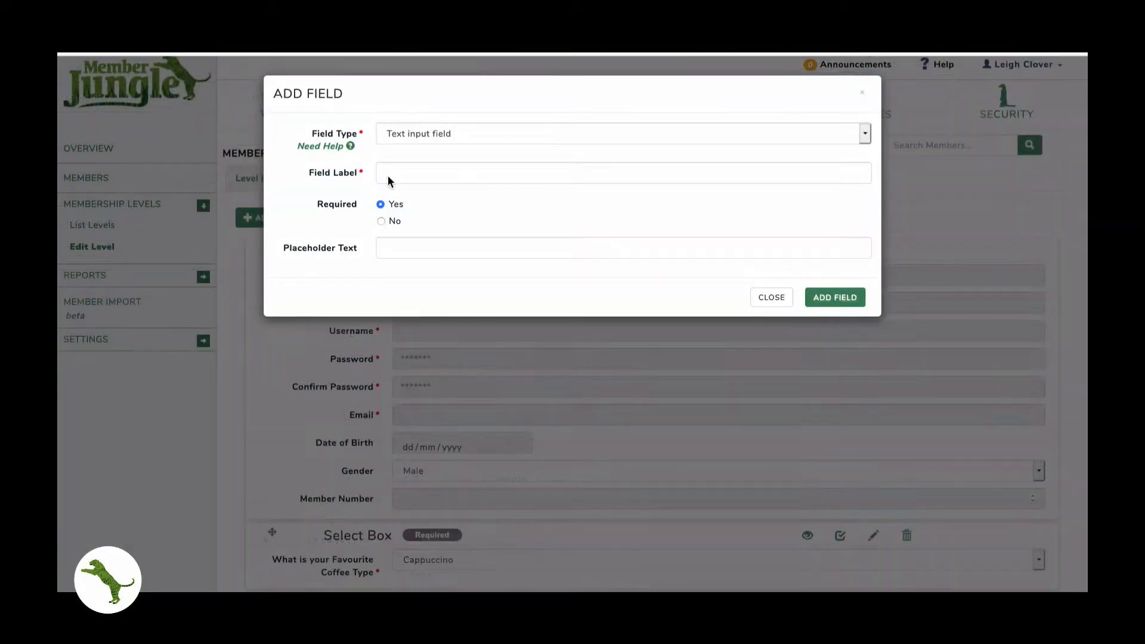
- Add a Date field labelled 'Date of Insurance Expiry', leaving Required set to Yes
click(417, 133)
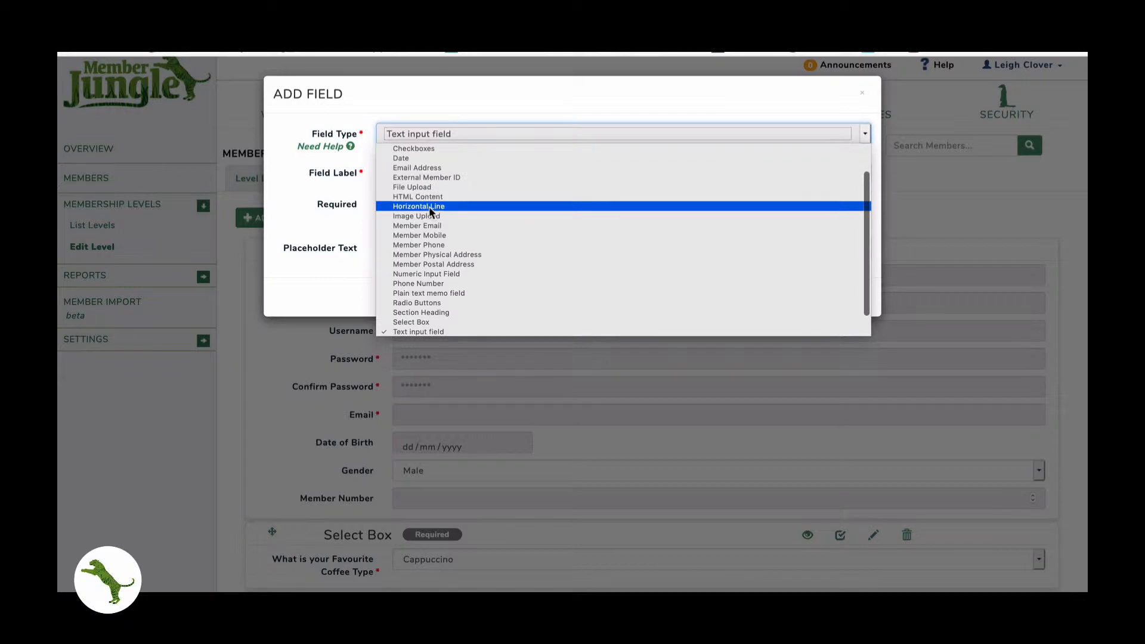
scroll(428, 206, up, 1)
click(401, 187)
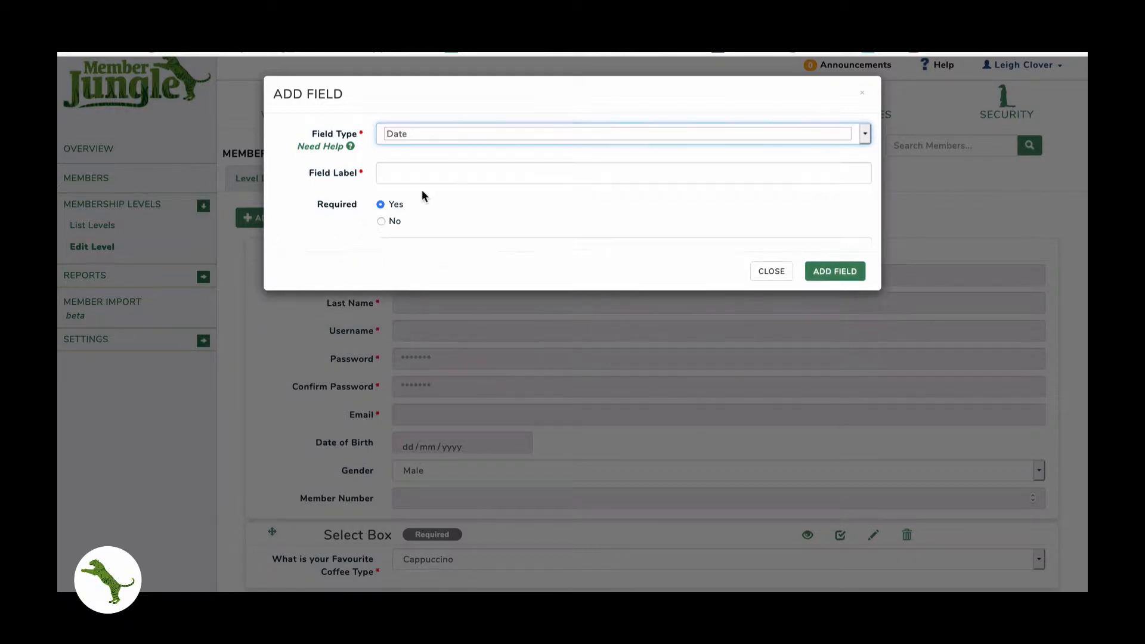
click(413, 172)
text(Date)
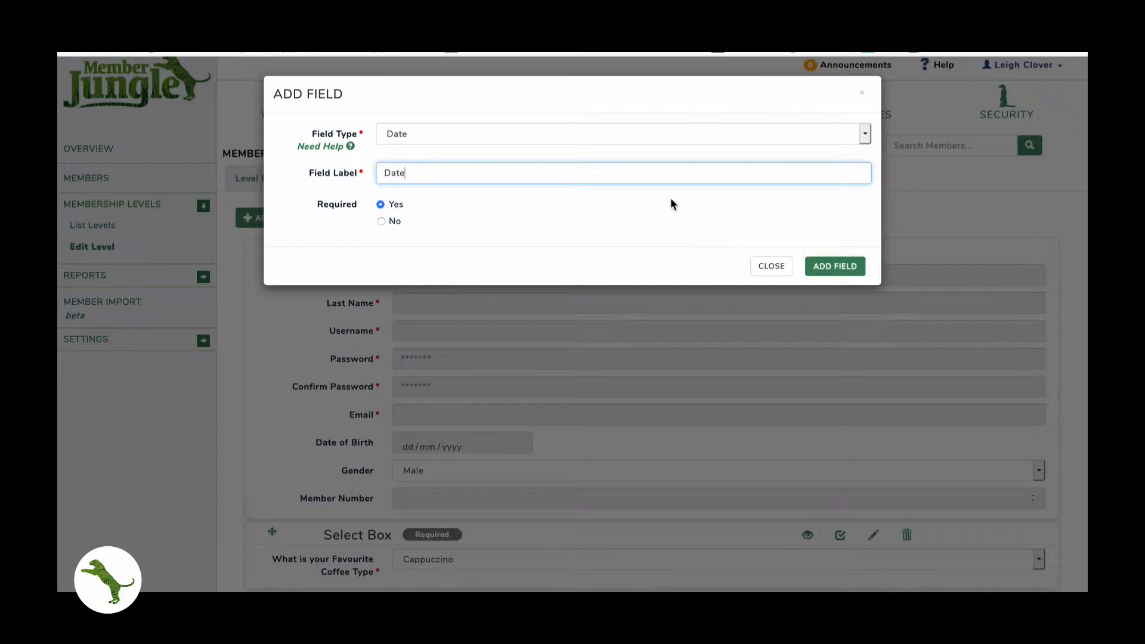
text( of Insu)
key(BackSpace)
key(BackSpace)
key(BackSpace)
key(BackSpace)
text(Insruanc)
key(BackSpace)
key(BackSpace)
key(BackSpace)
key(BackSpace)
text(urance Expiry)
click(832, 266)
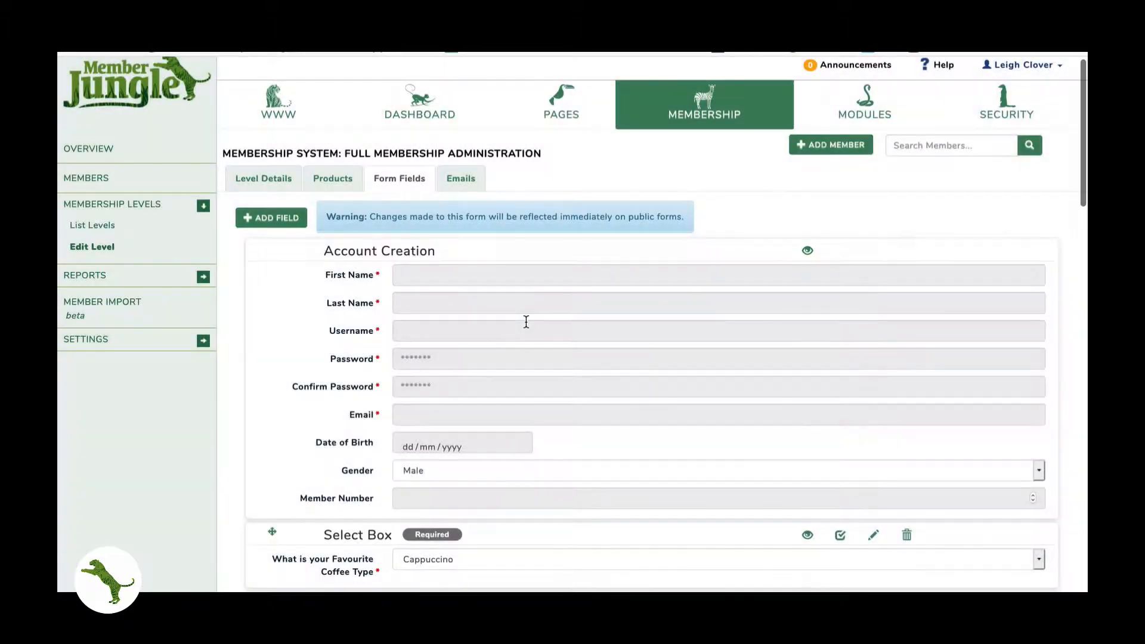
- Add an Email Address field labelled 'Email' at the end of the form, kept required
scroll(524, 322, down, 15)
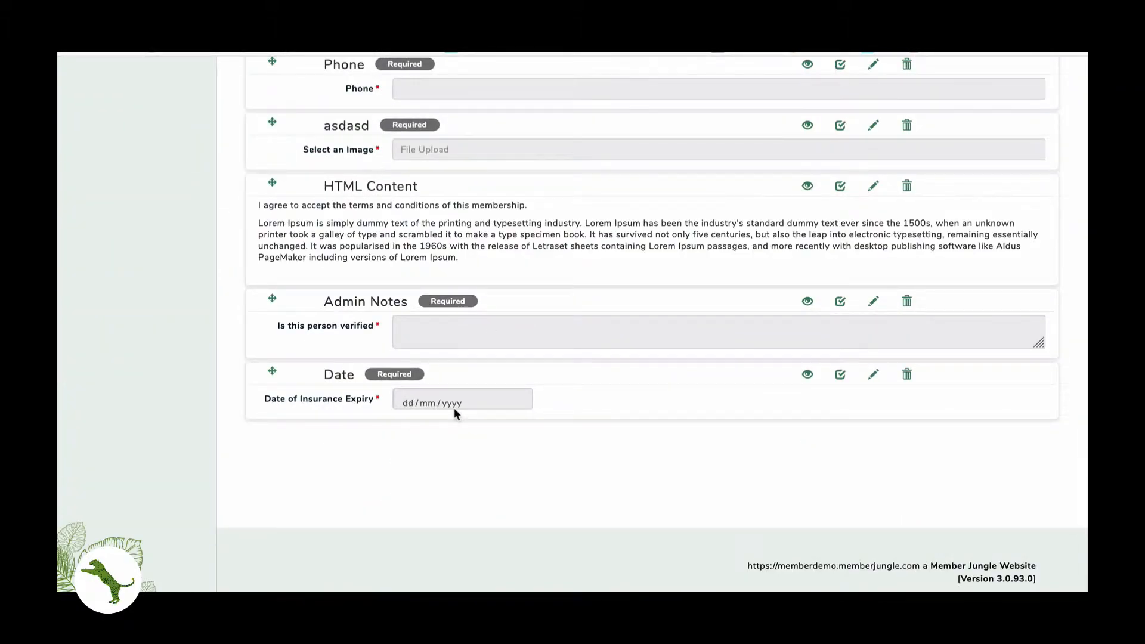
scroll(454, 408, up, 20)
click(285, 221)
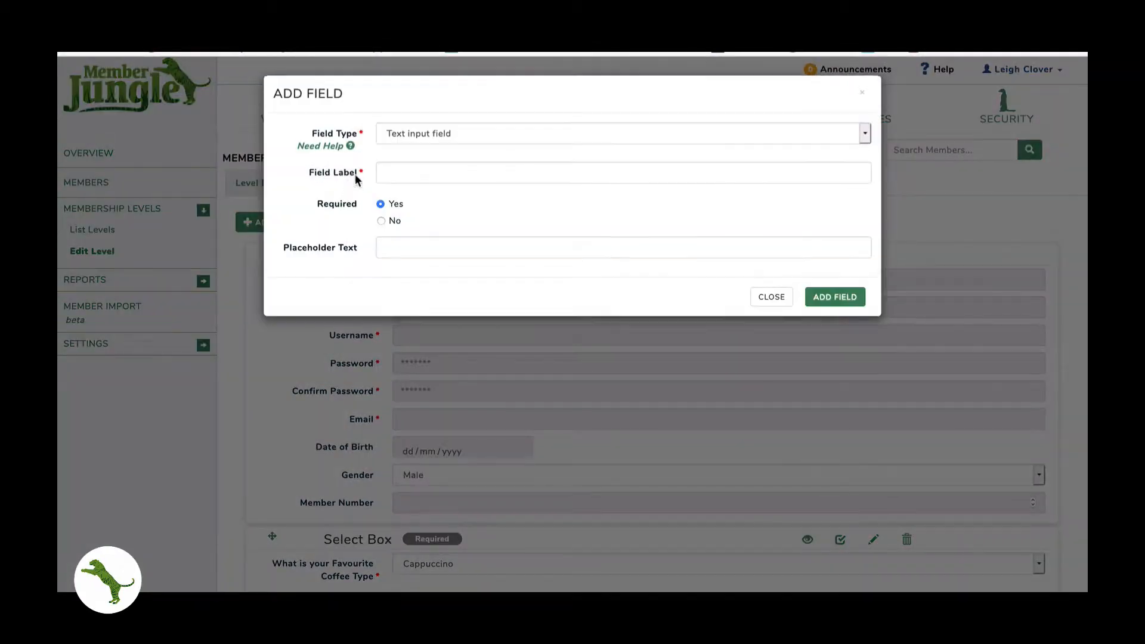
click(402, 133)
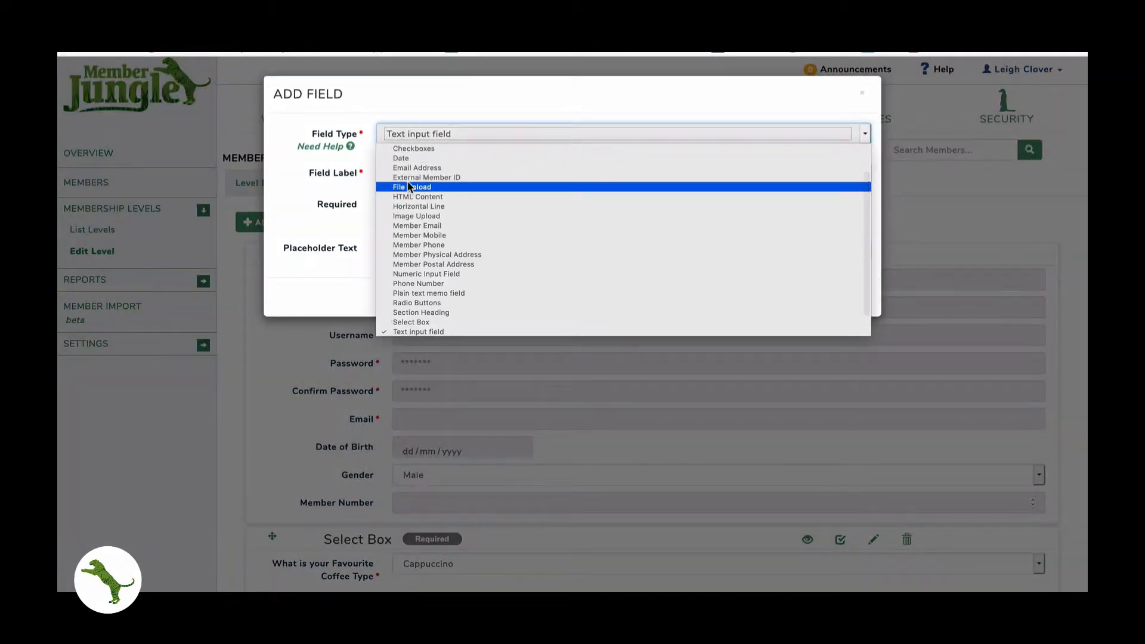
scroll(406, 180, up, 1)
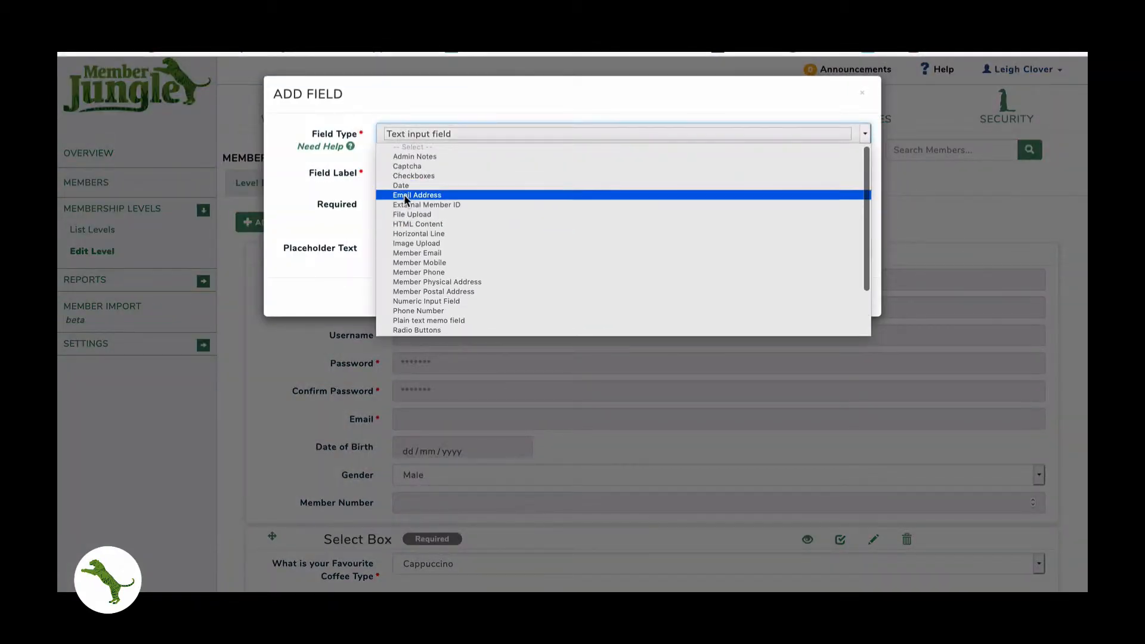
click(406, 195)
click(405, 163)
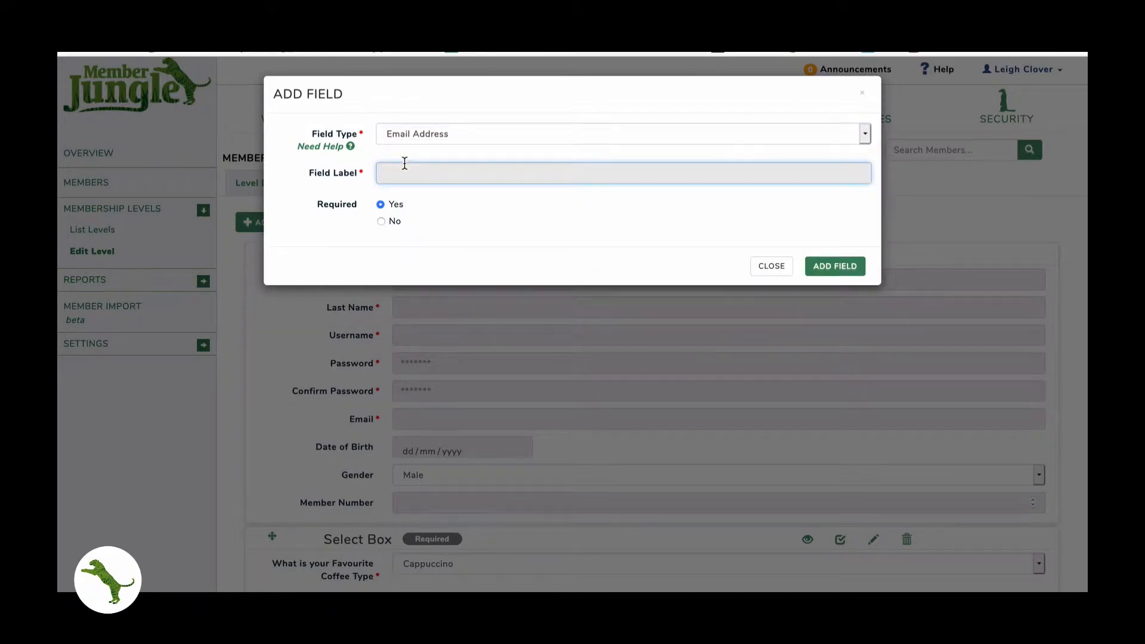
text(Emaiol)
key(BackSpace)
text(k)
click(818, 265)
scroll(649, 253, down, 20)
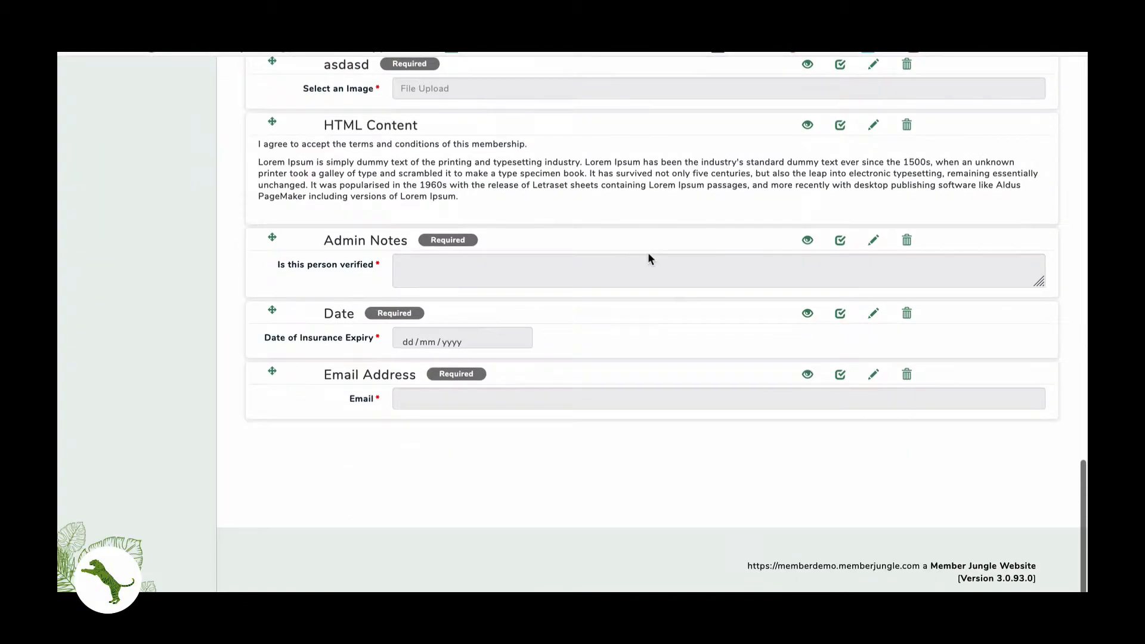
scroll(649, 253, up, 20)
click(271, 219)
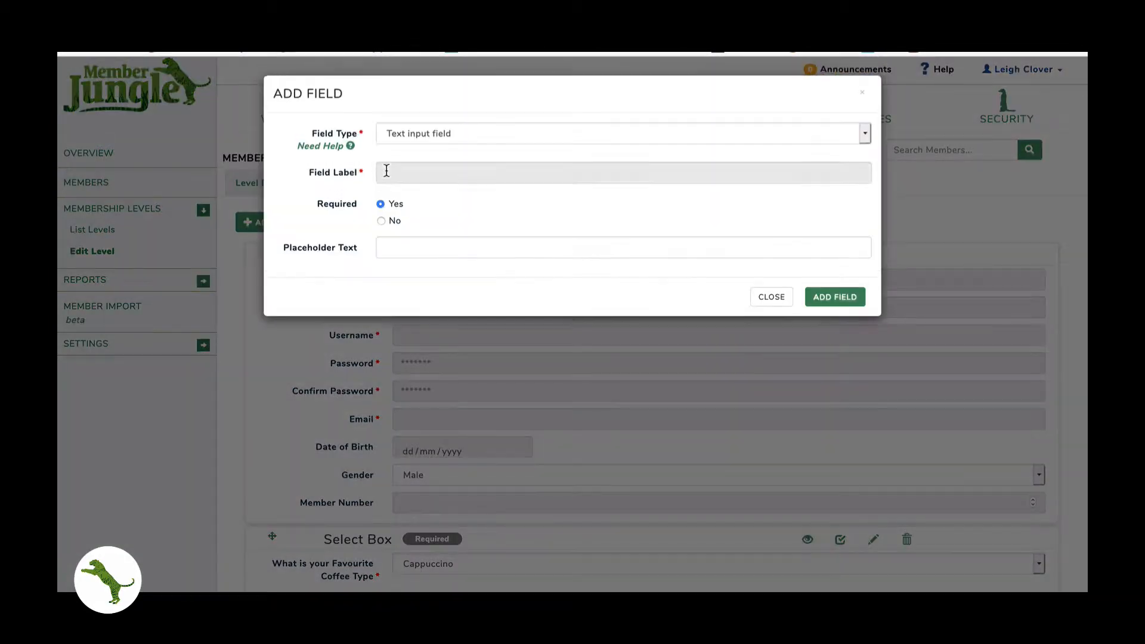
click(409, 136)
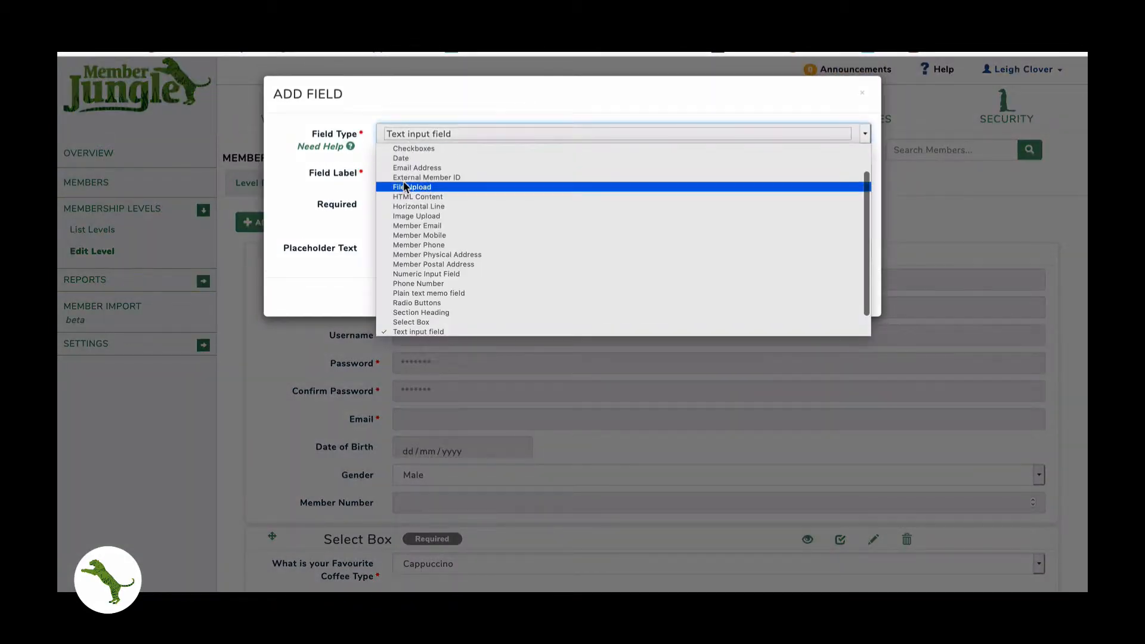
click(404, 177)
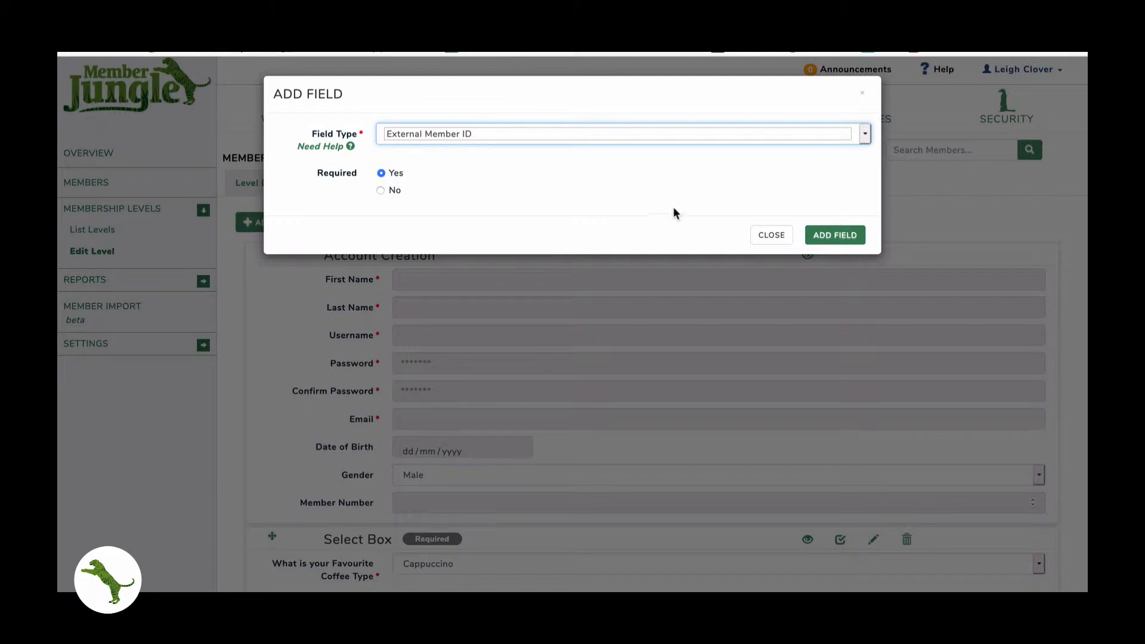
click(771, 235)
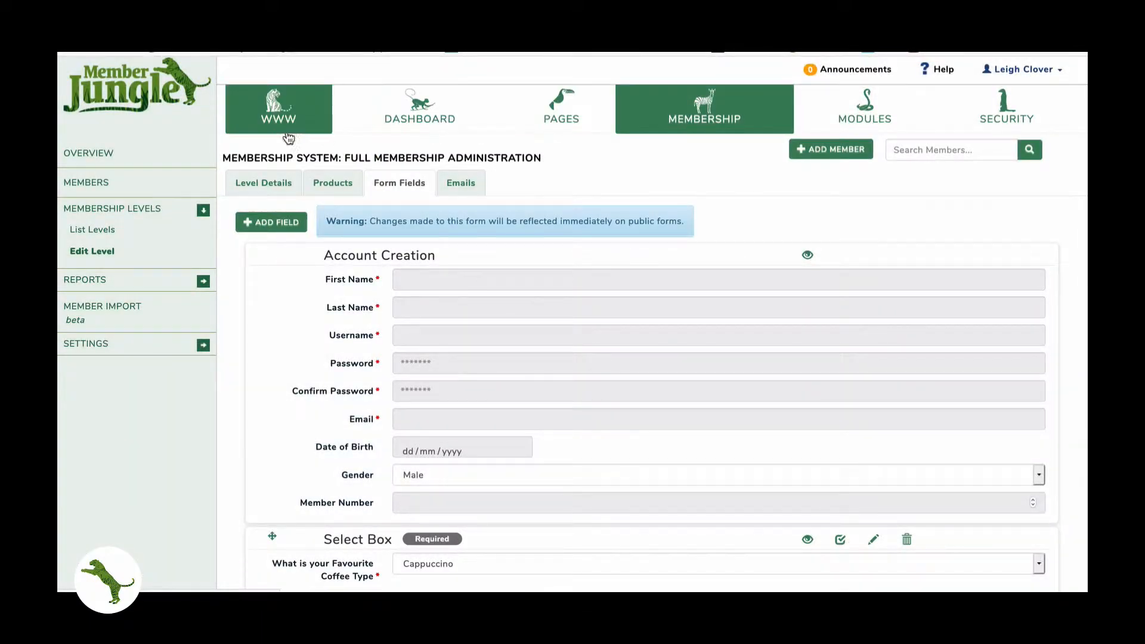
right_click(395, 102)
click(411, 108)
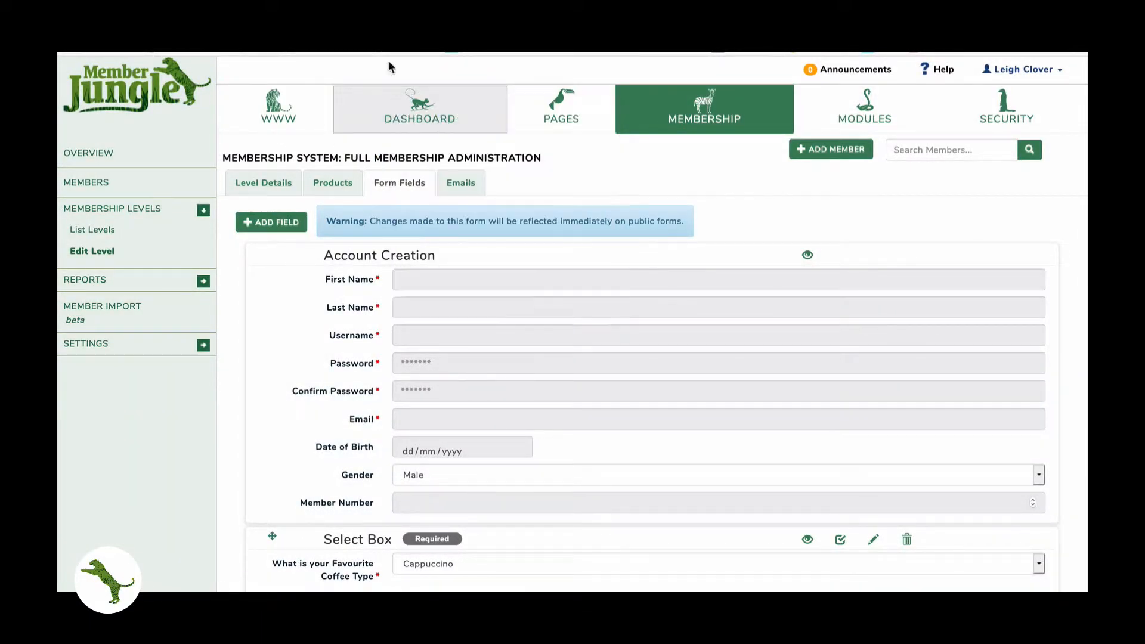
click(358, 12)
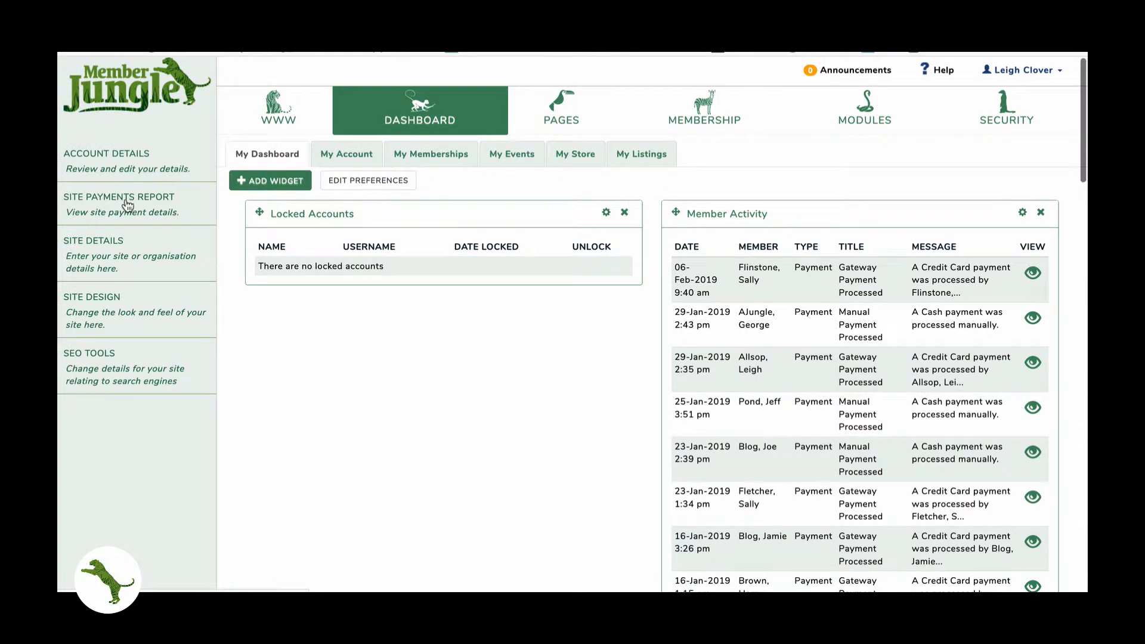
click(95, 242)
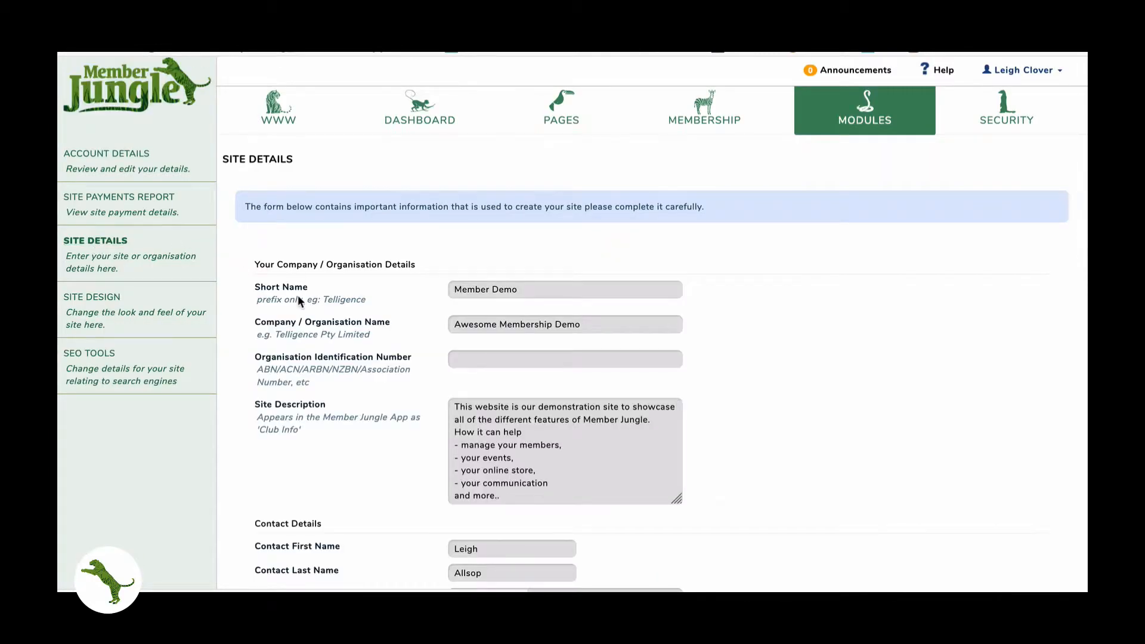
scroll(300, 298, down, 9)
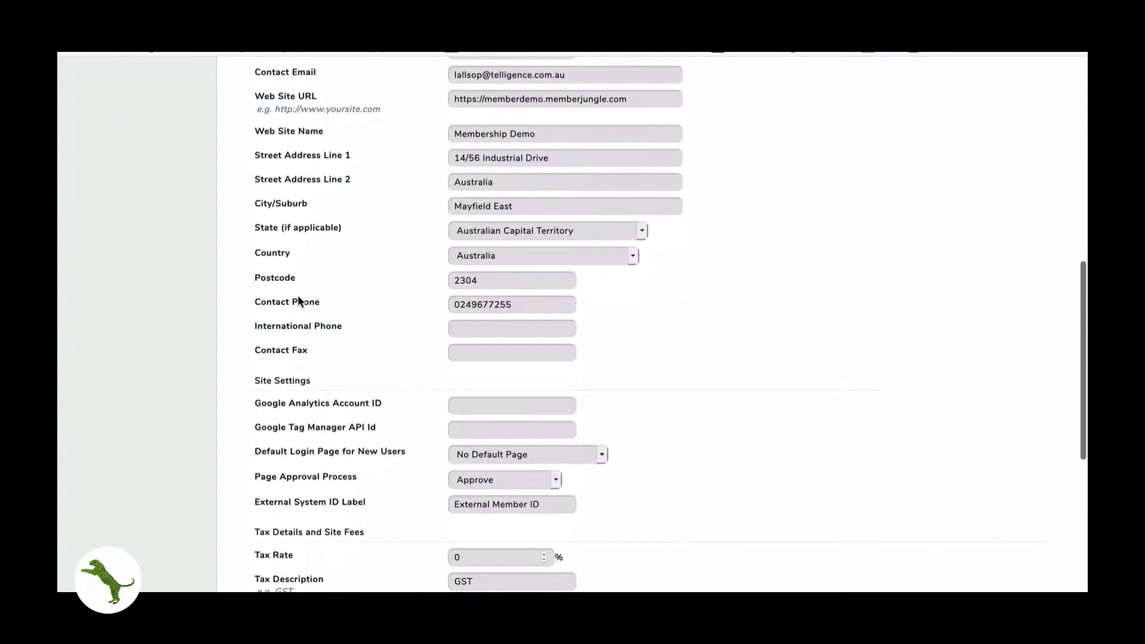
scroll(298, 296, down, 3)
drag(253, 419, 404, 412)
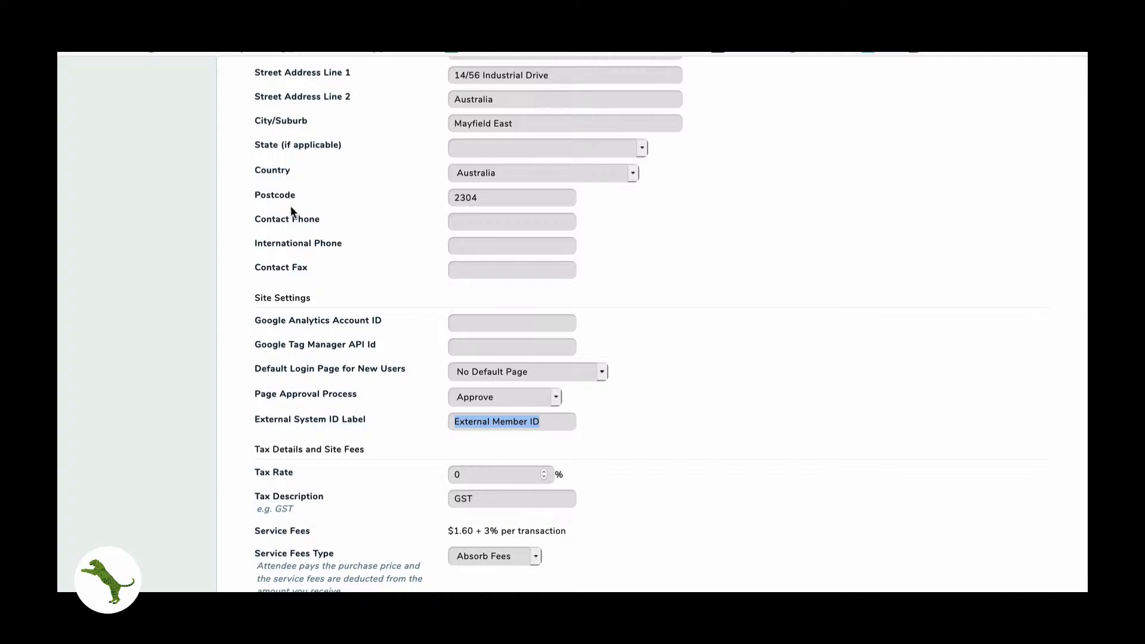
click(241, 26)
click(281, 226)
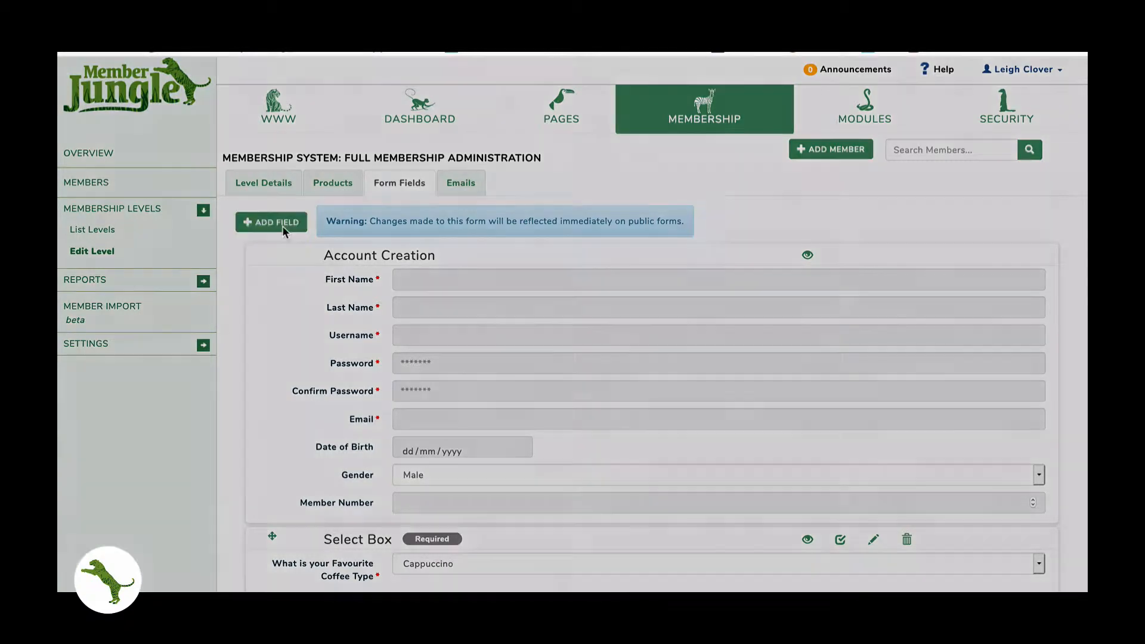
click(392, 137)
scroll(399, 196, up, 2)
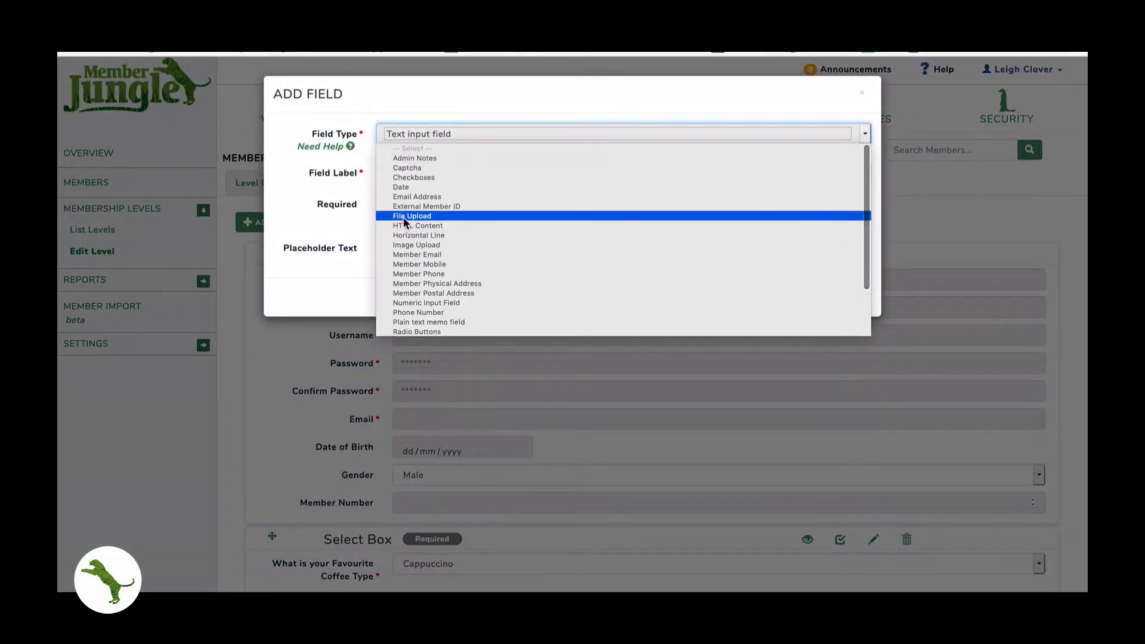
click(404, 217)
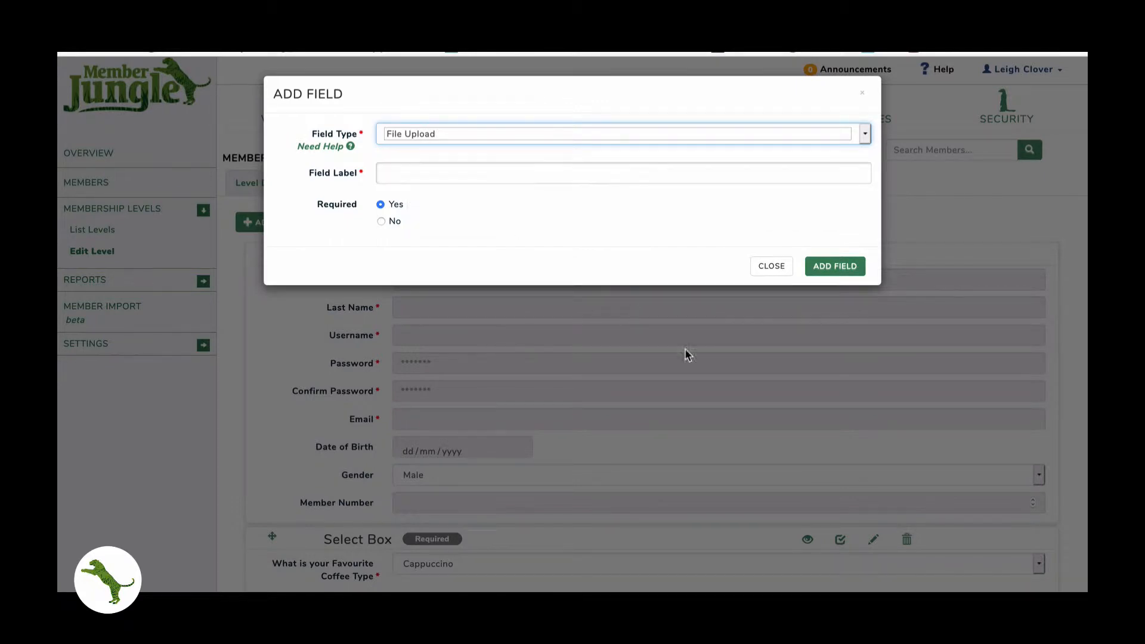
click(768, 268)
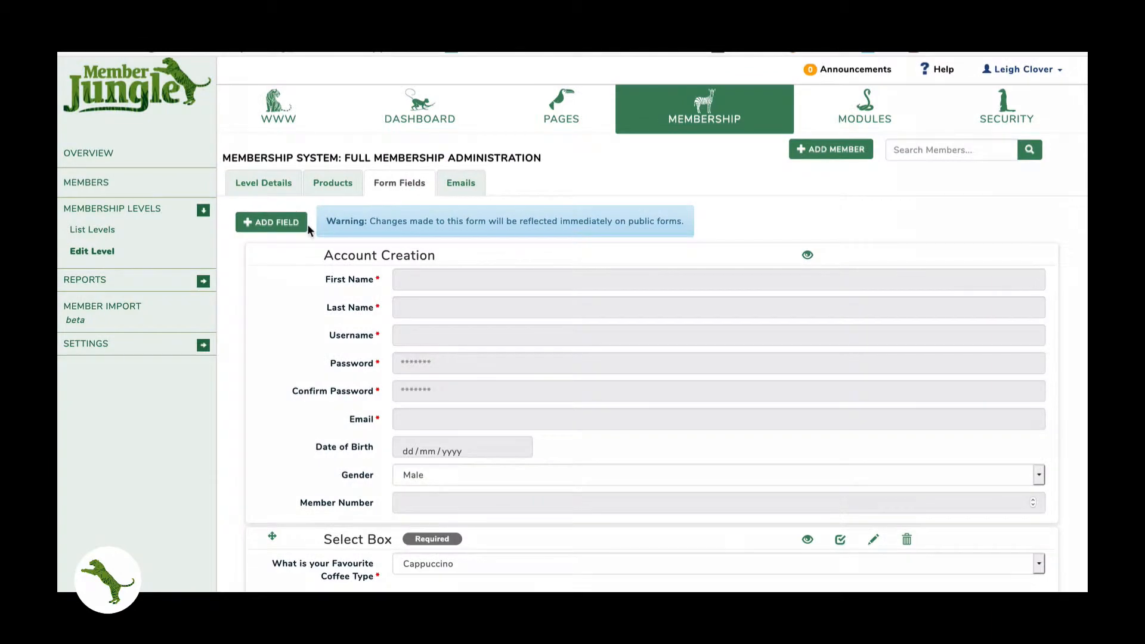
click(285, 217)
click(415, 127)
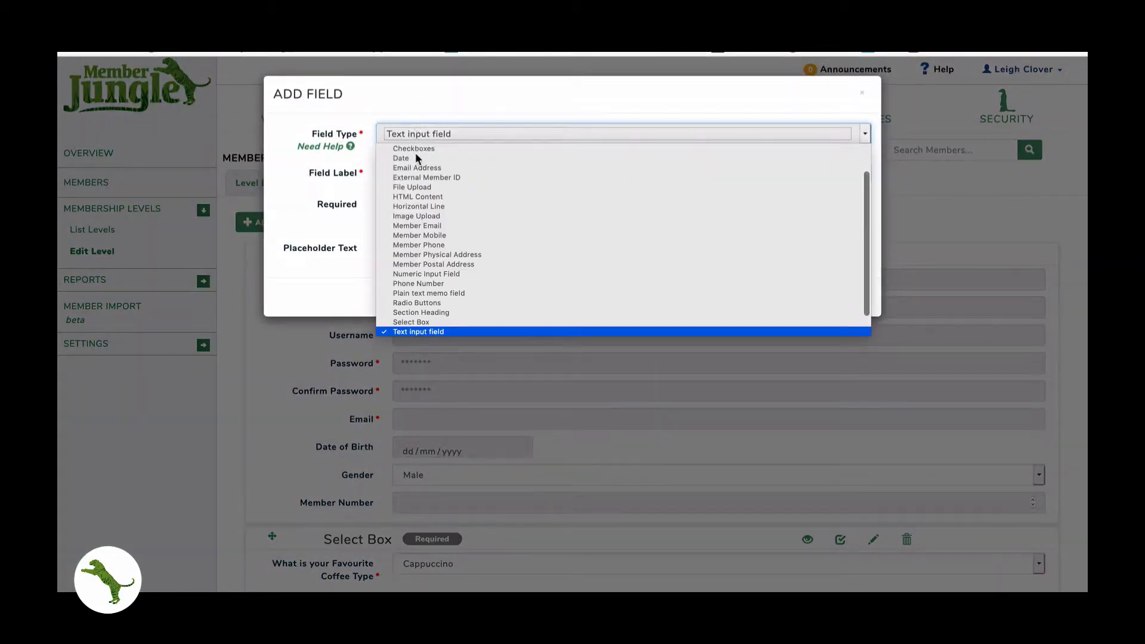
click(414, 197)
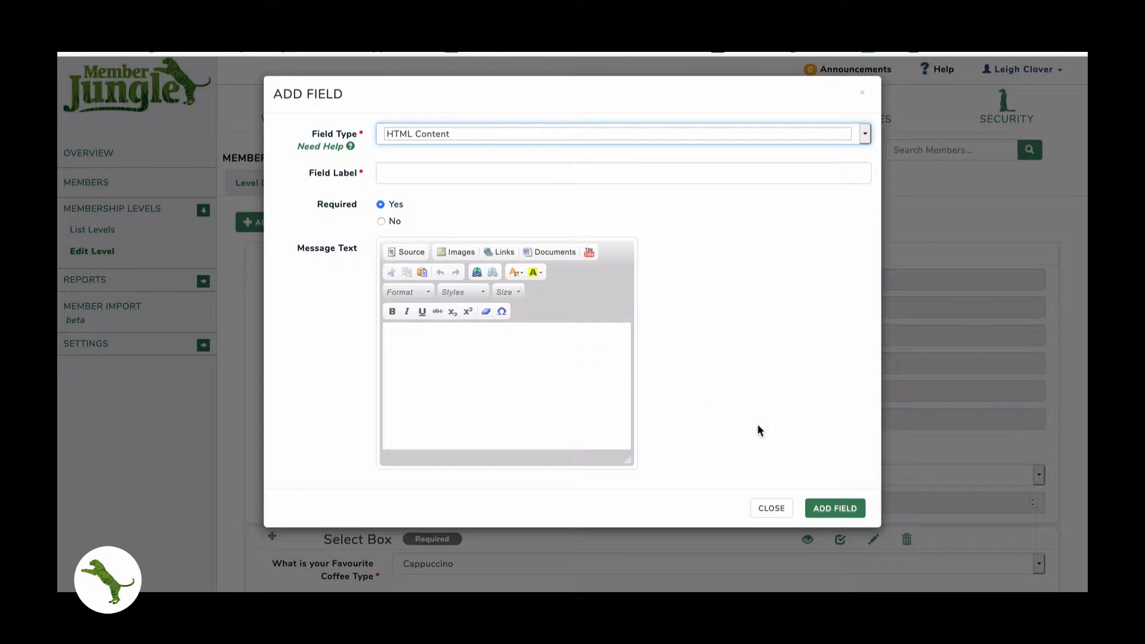
click(766, 509)
scroll(759, 503, down, 15)
scroll(760, 503, down, 10)
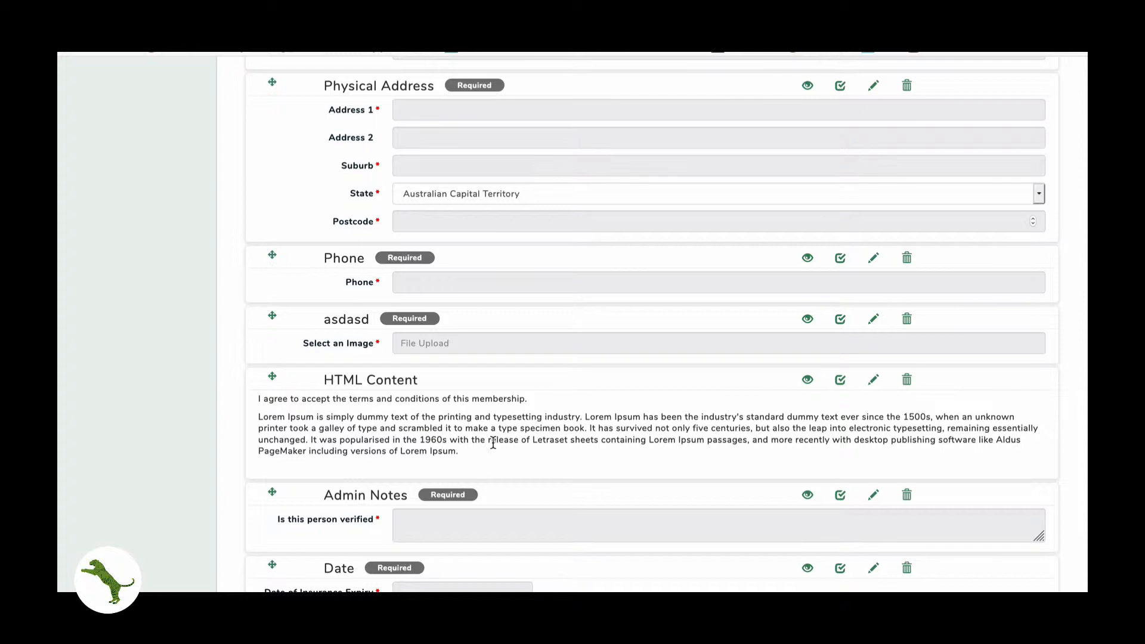
scroll(493, 443, up, 20)
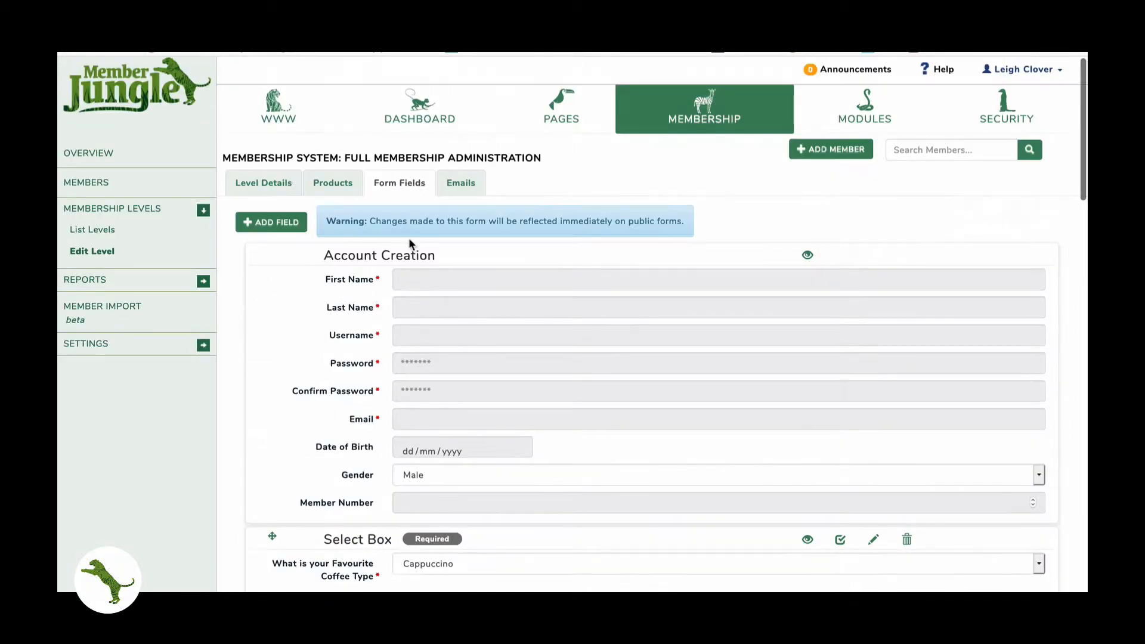
- Add a Horizontal Line labelled 'line' and drag it between Admin Notes and the insurance expiry Date
click(281, 223)
click(445, 136)
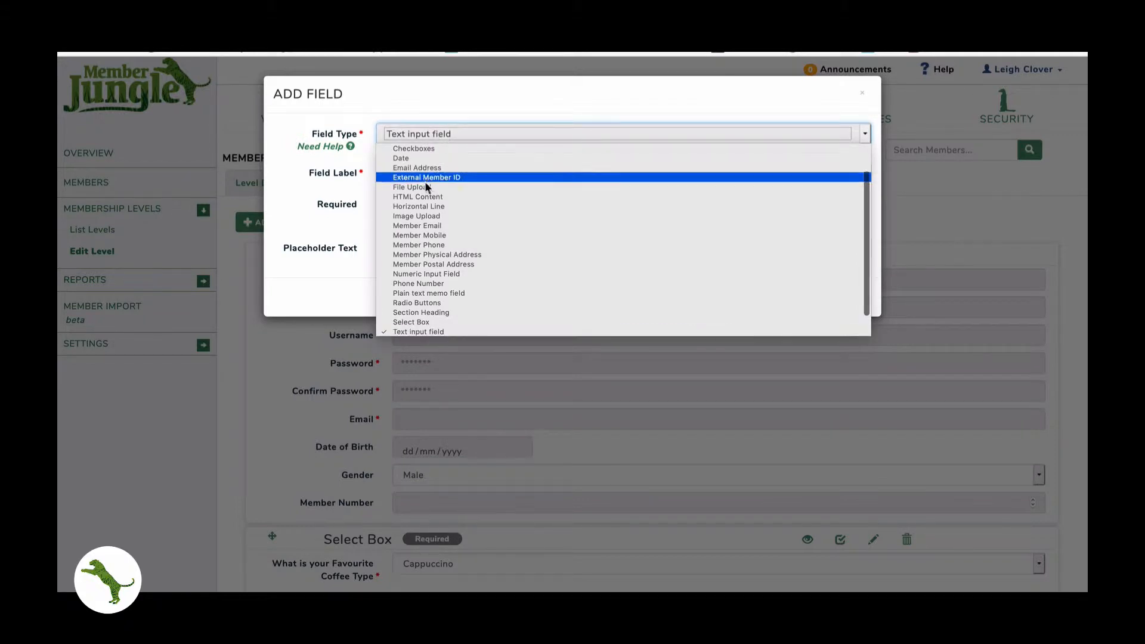
click(420, 206)
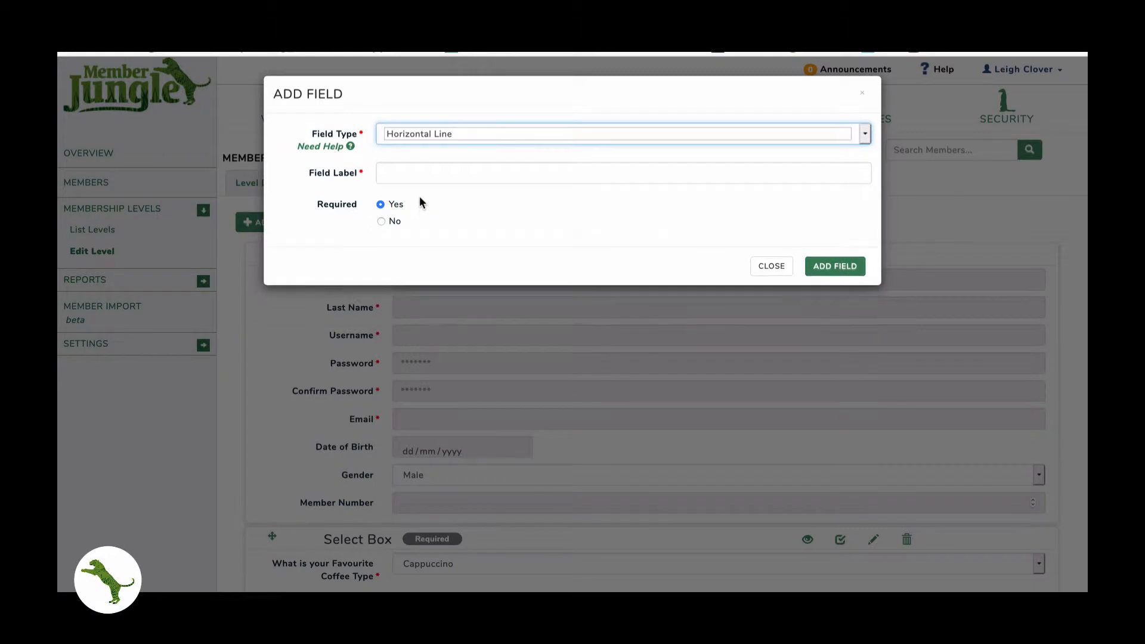
click(418, 171)
text(line)
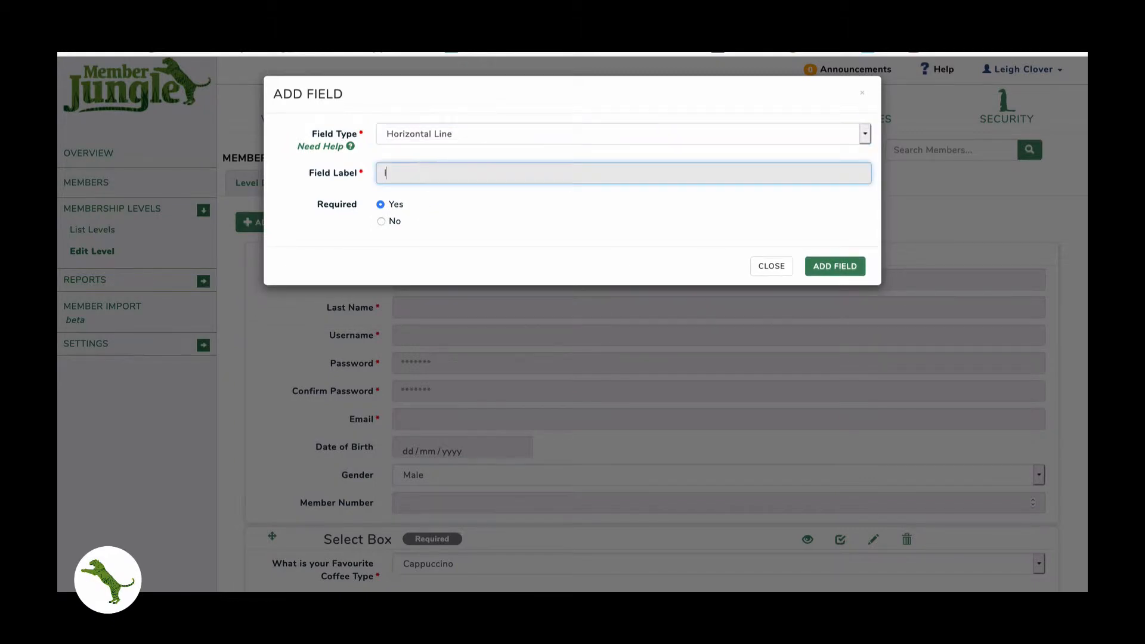
click(814, 268)
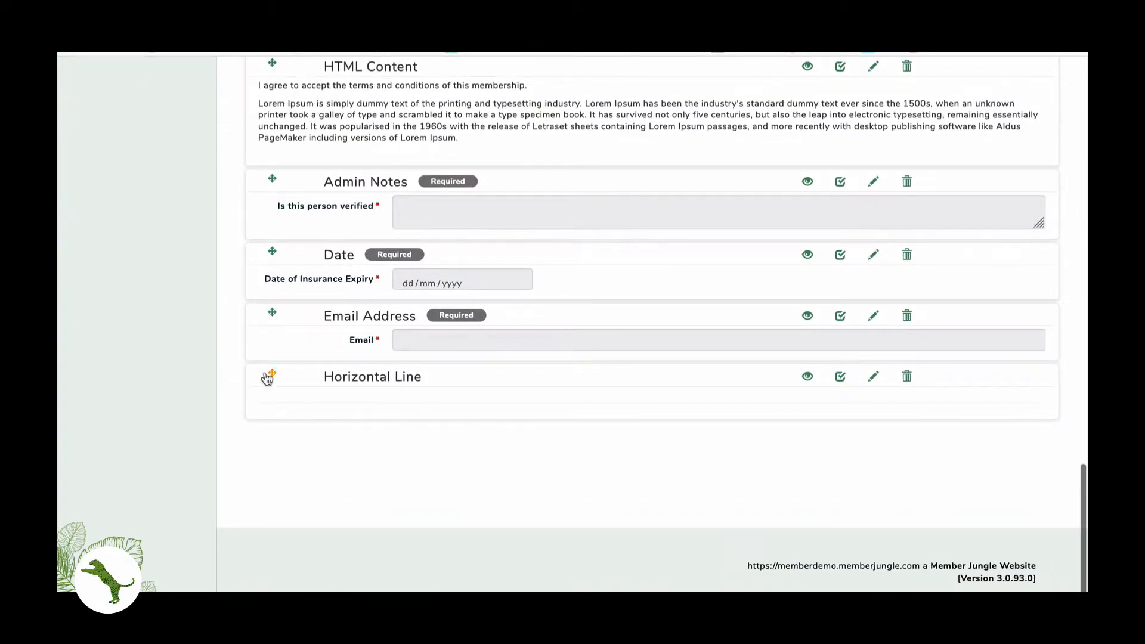
drag(267, 378, 266, 288)
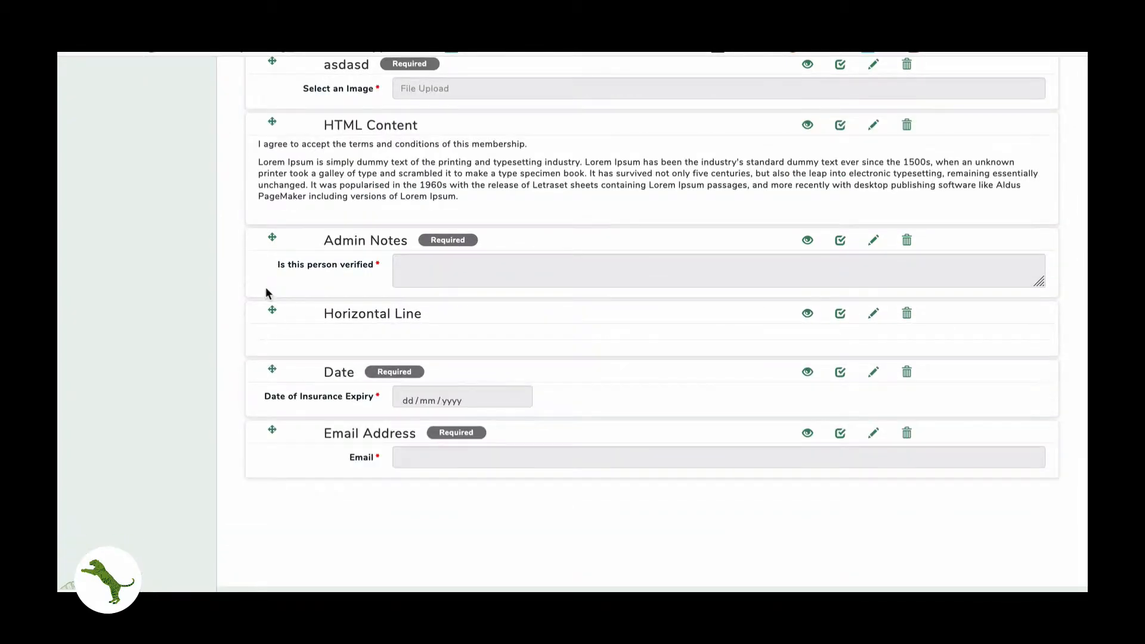
scroll(310, 327, up, 15)
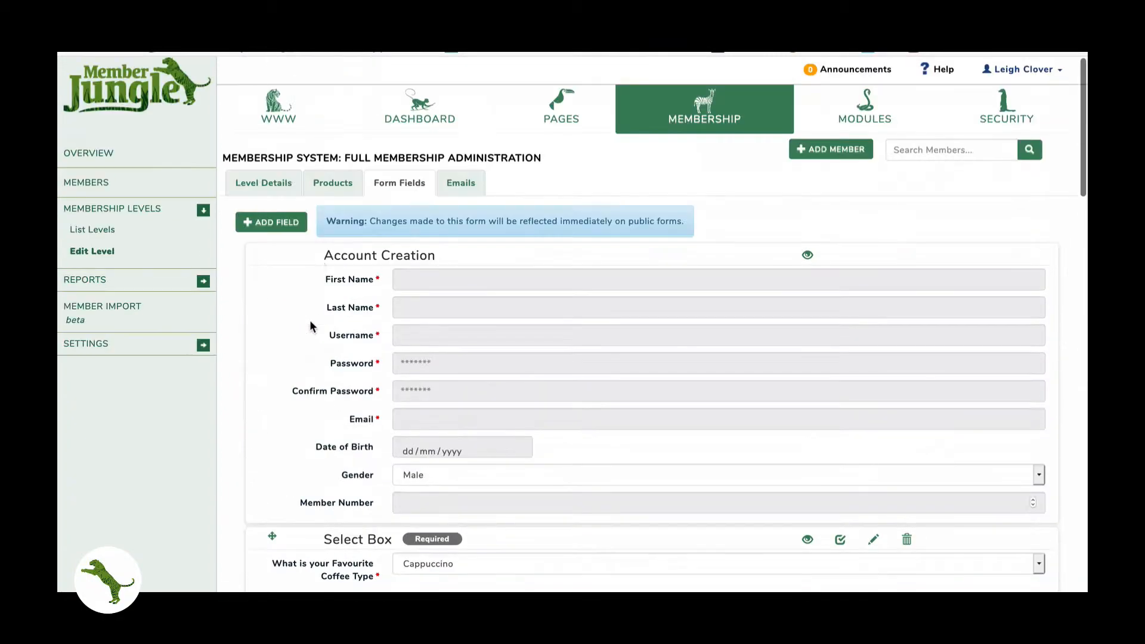
- Create a required Image Upload field labelled 'Upload Your Logo' for the end of the form
click(266, 222)
click(402, 136)
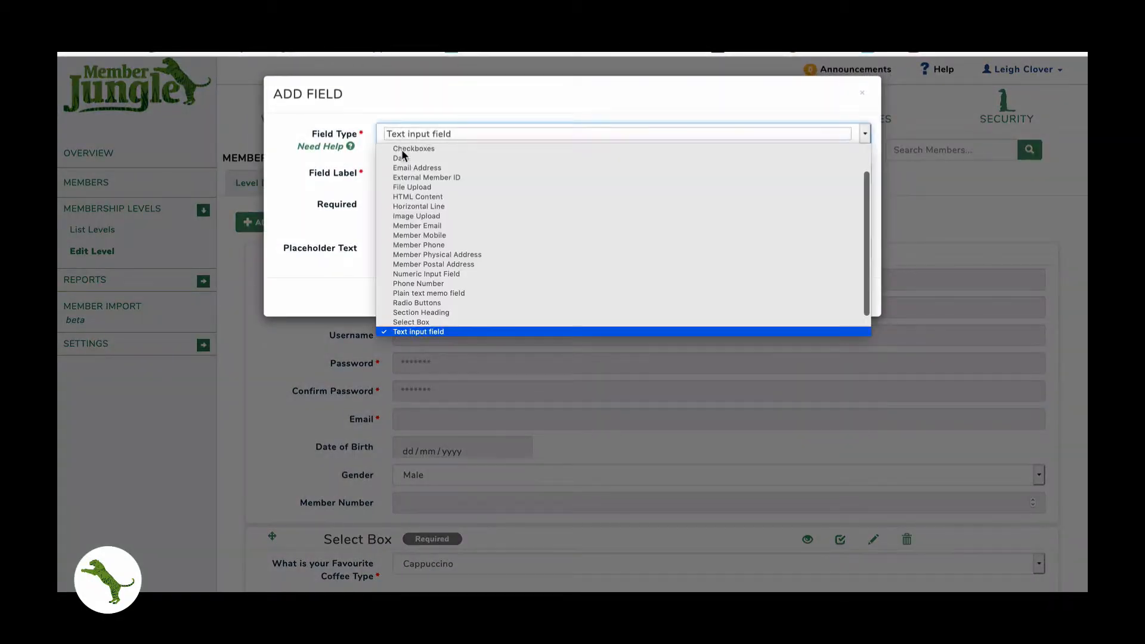
click(410, 216)
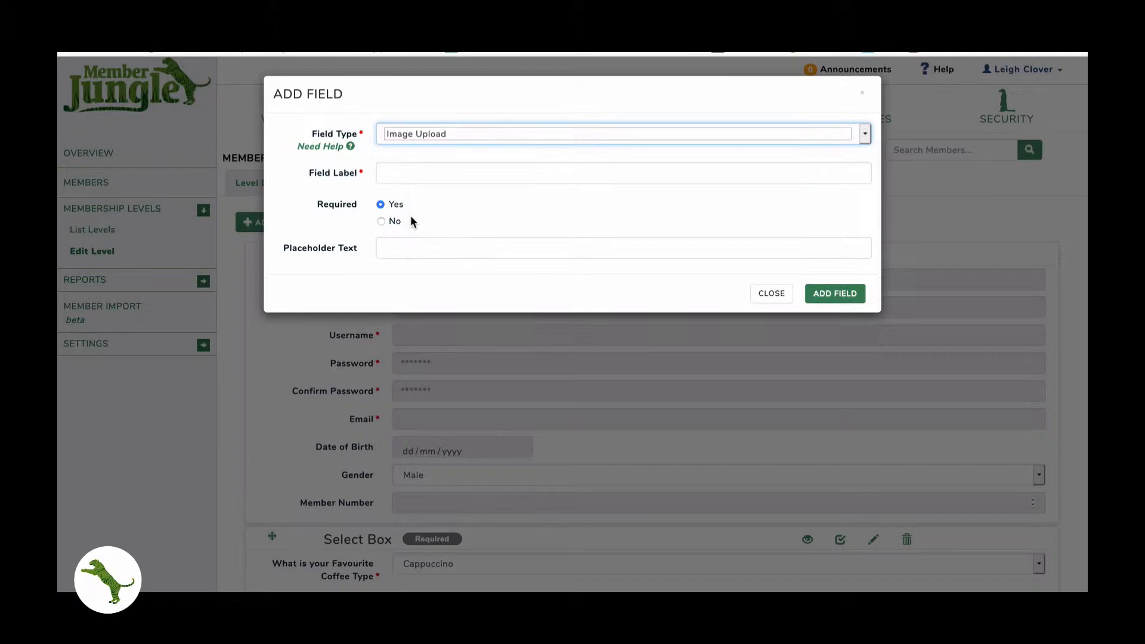
click(409, 176)
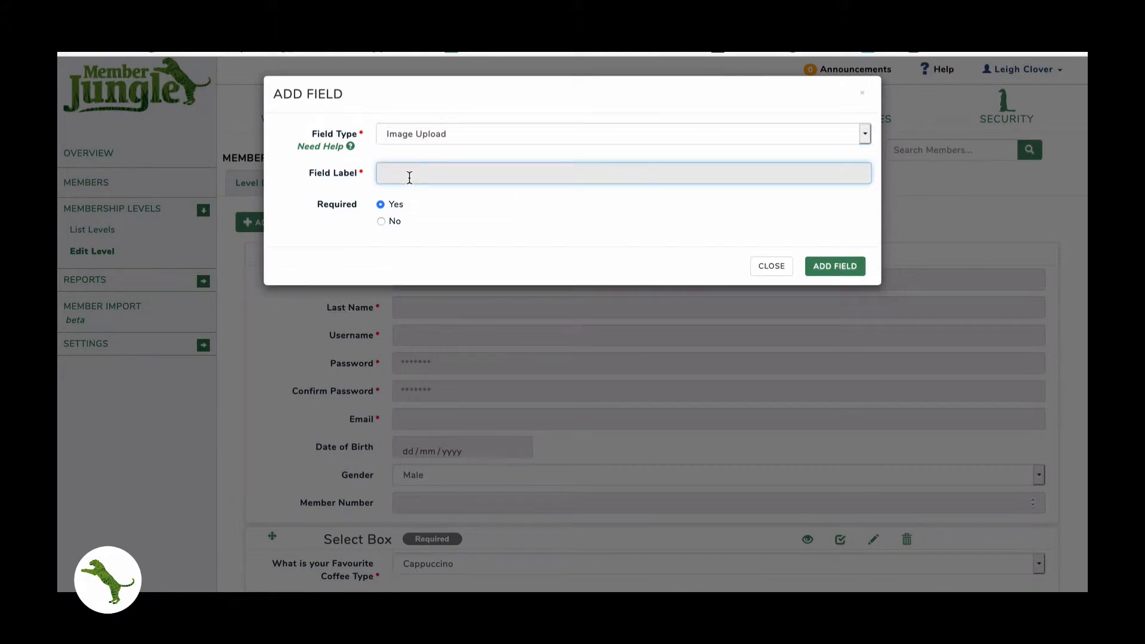
text(Upload Your Logo)
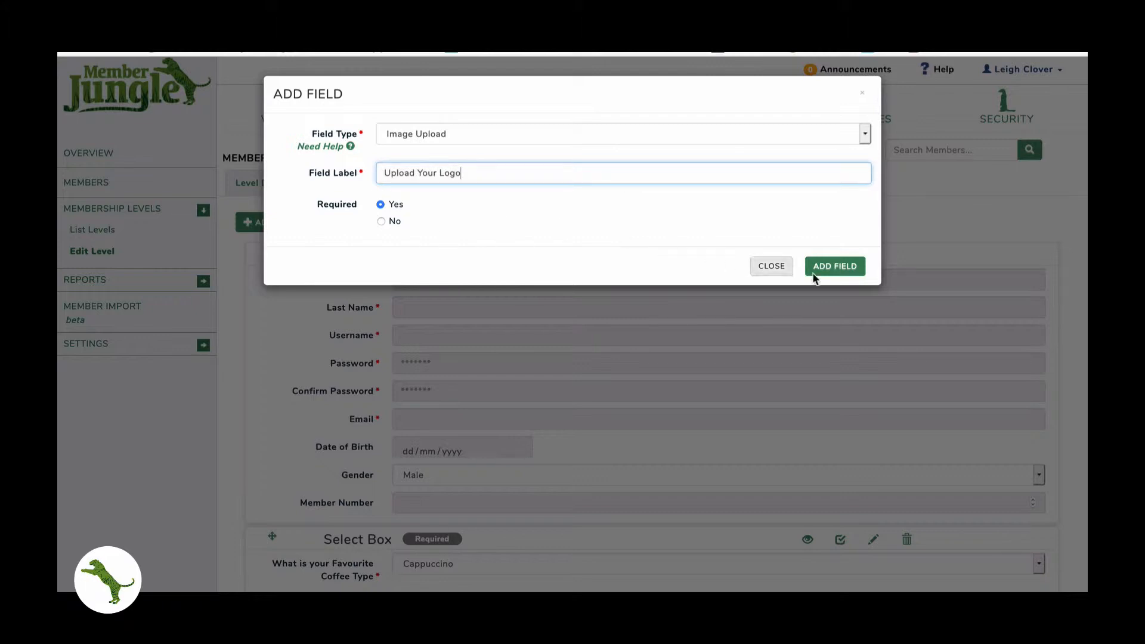
click(832, 274)
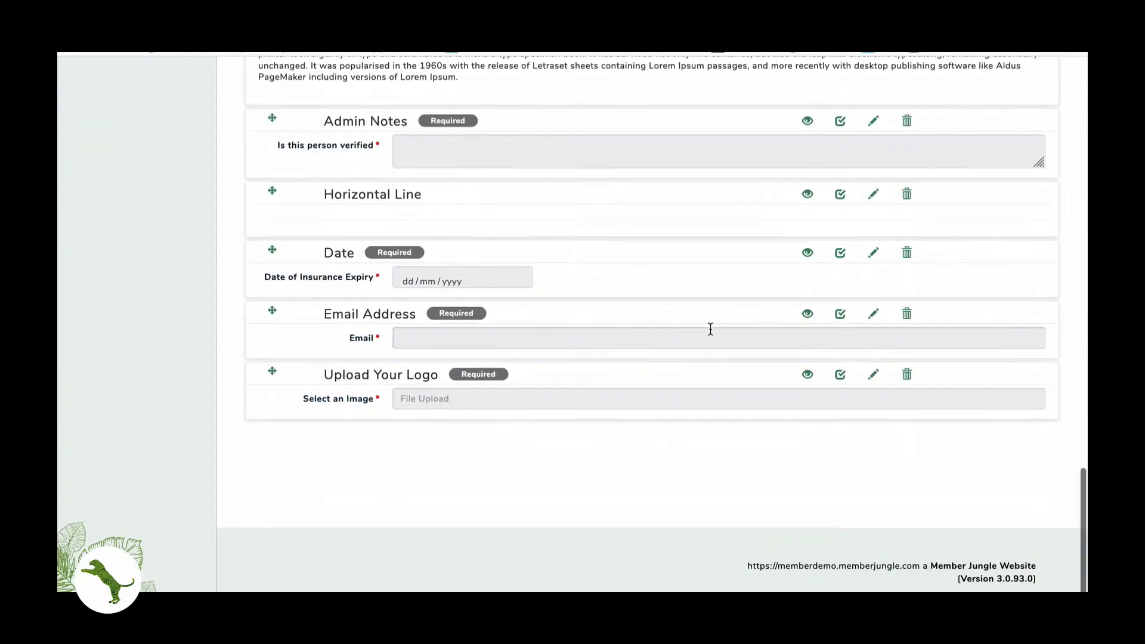
scroll(711, 329, up, 20)
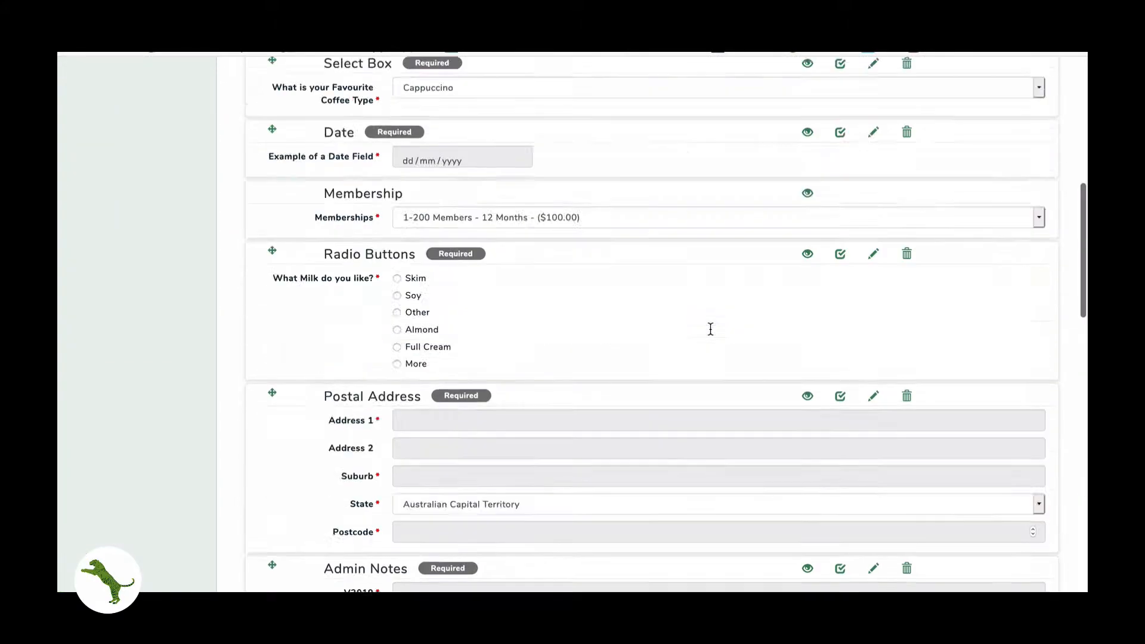
click(273, 223)
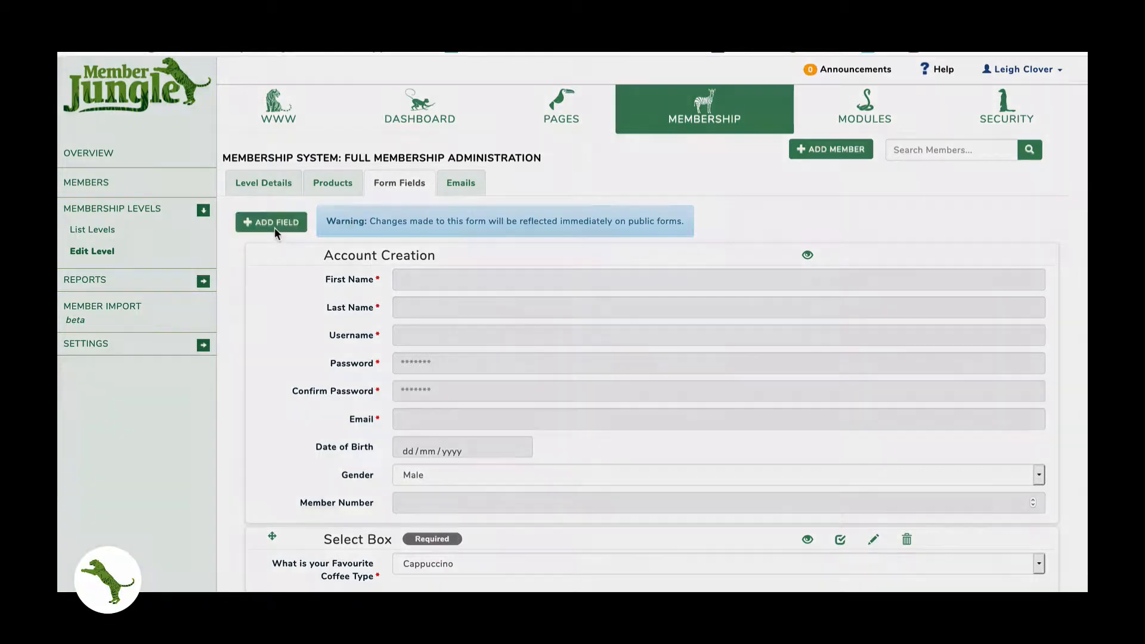
click(411, 133)
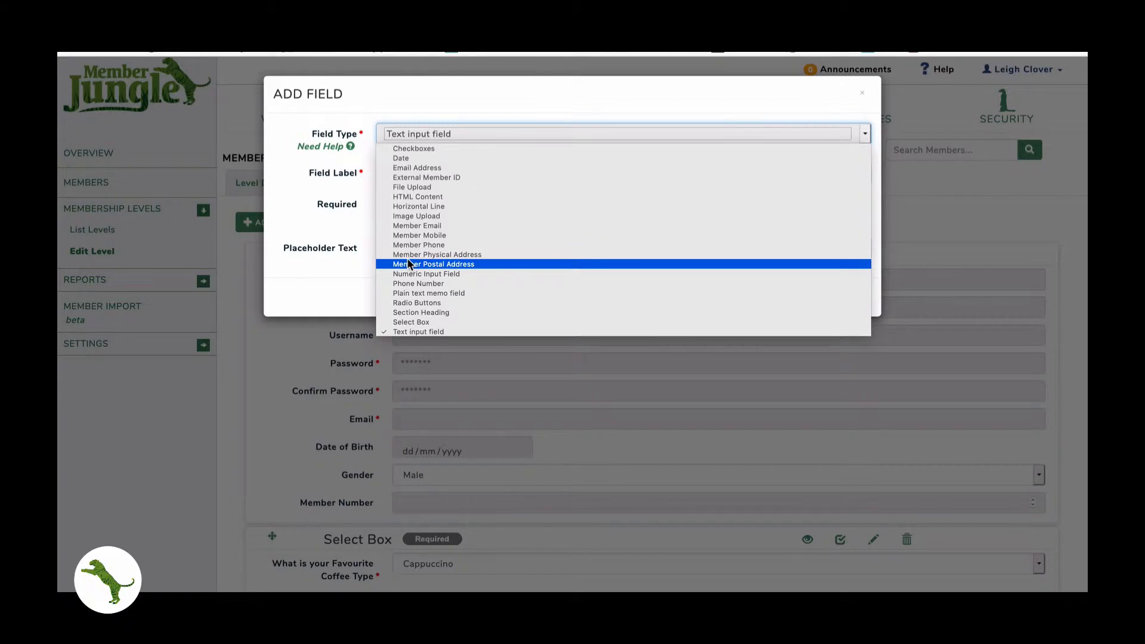
click(342, 280)
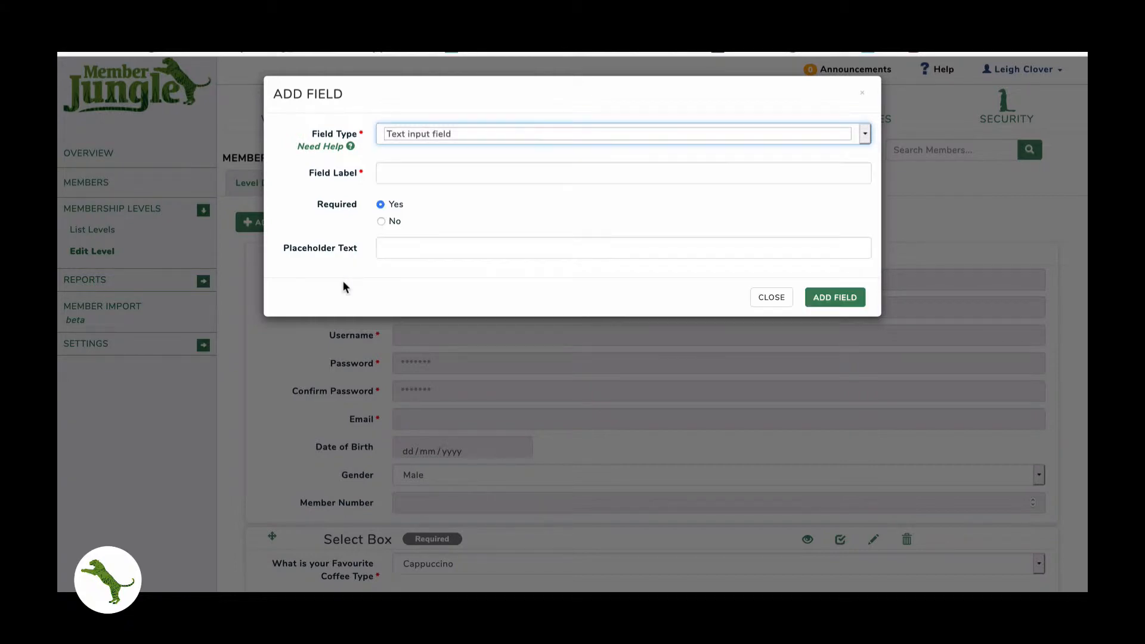
click(340, 325)
scroll(341, 331, down, 10)
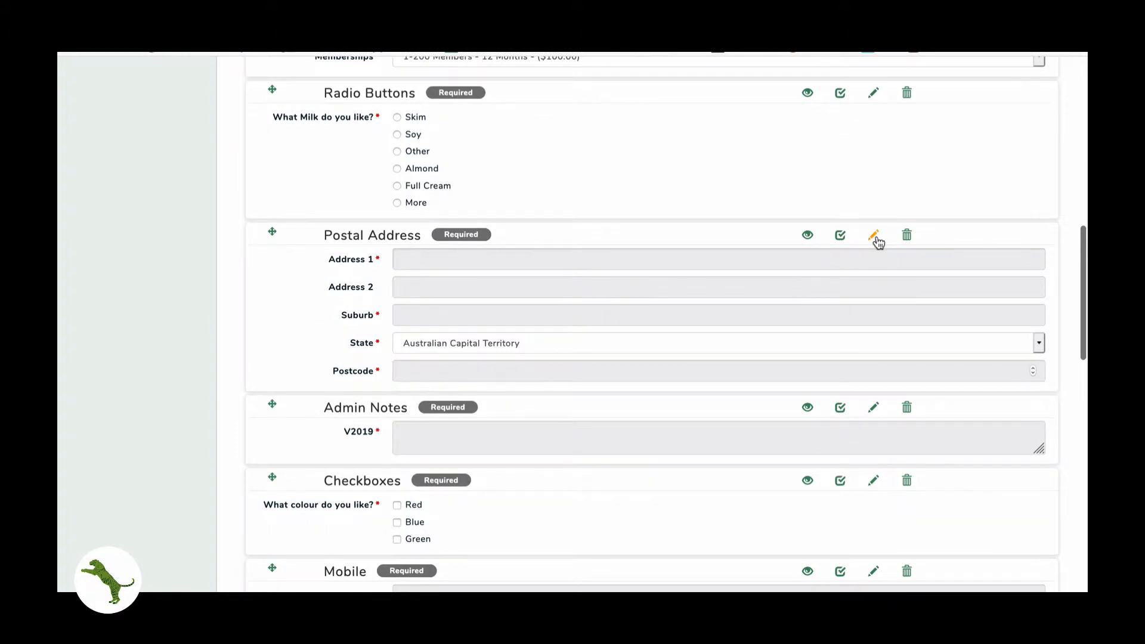
- Inspect the Postal Address, Mobile and Phone field settings, closing each without changes
click(873, 236)
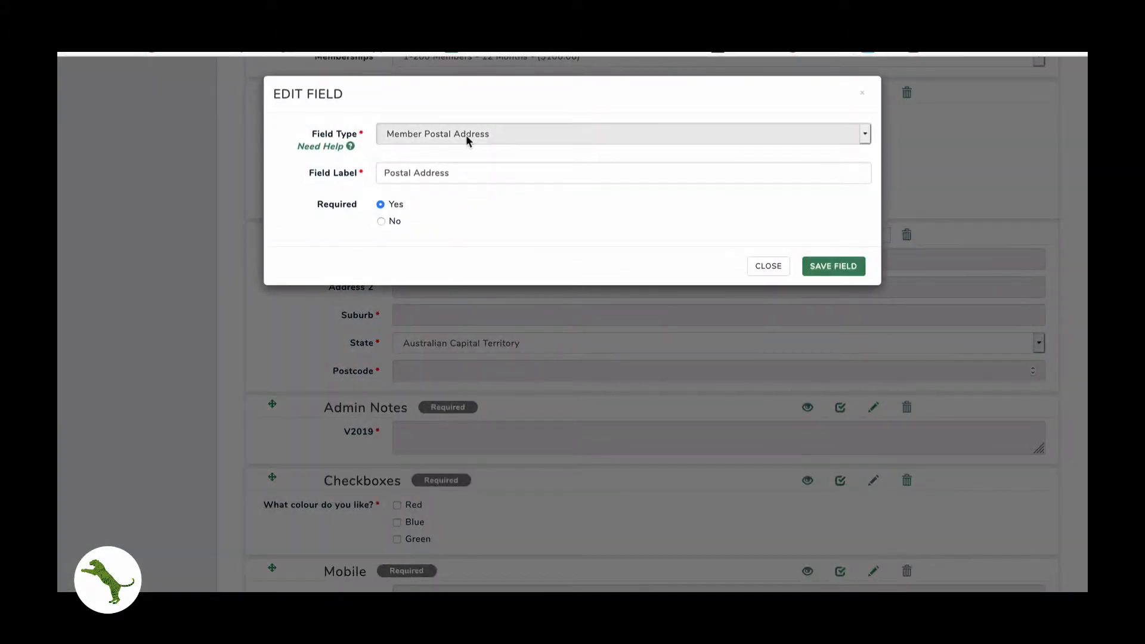
click(766, 267)
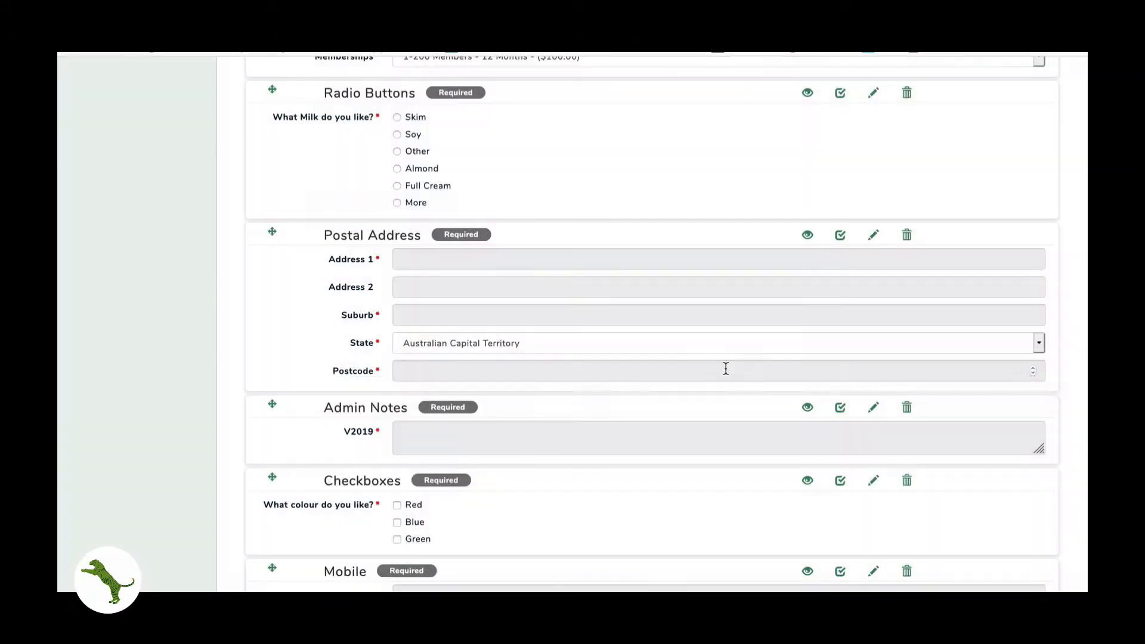
scroll(725, 367, down, 5)
click(876, 269)
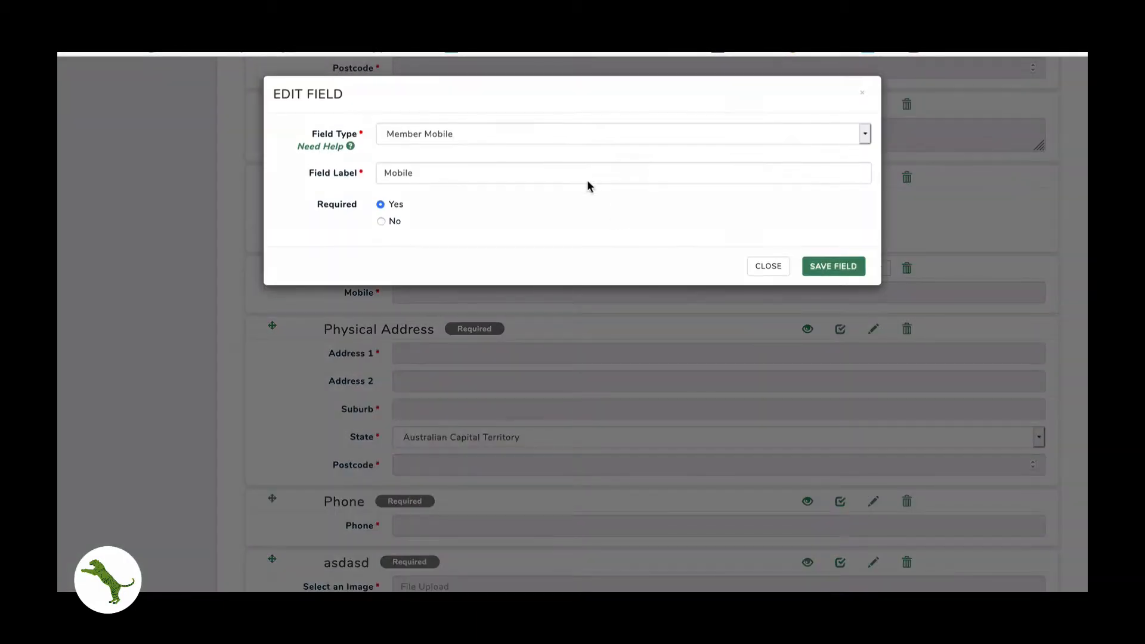
click(765, 268)
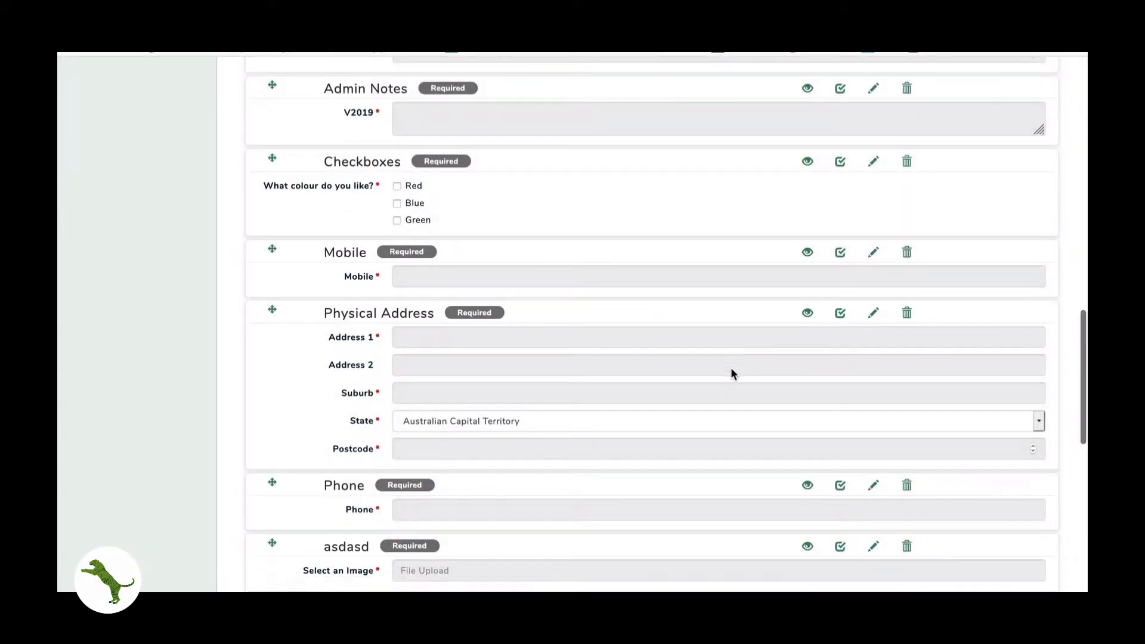
scroll(731, 368, down, 3)
click(874, 330)
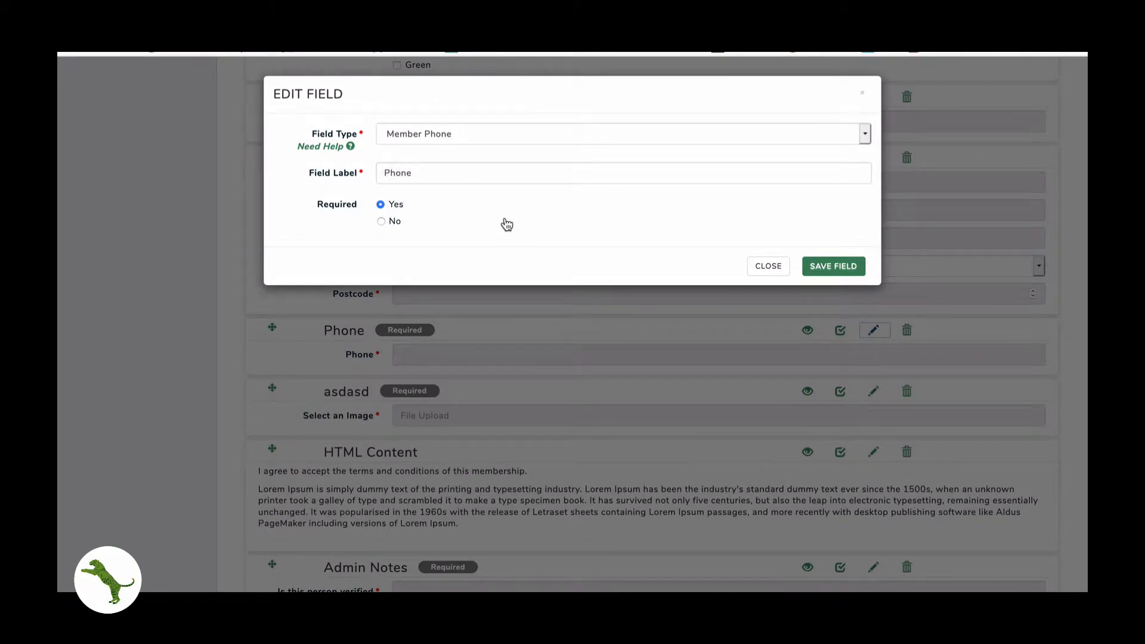
click(755, 266)
- Return to the top of the form and start a new field
scroll(725, 382, up, 1)
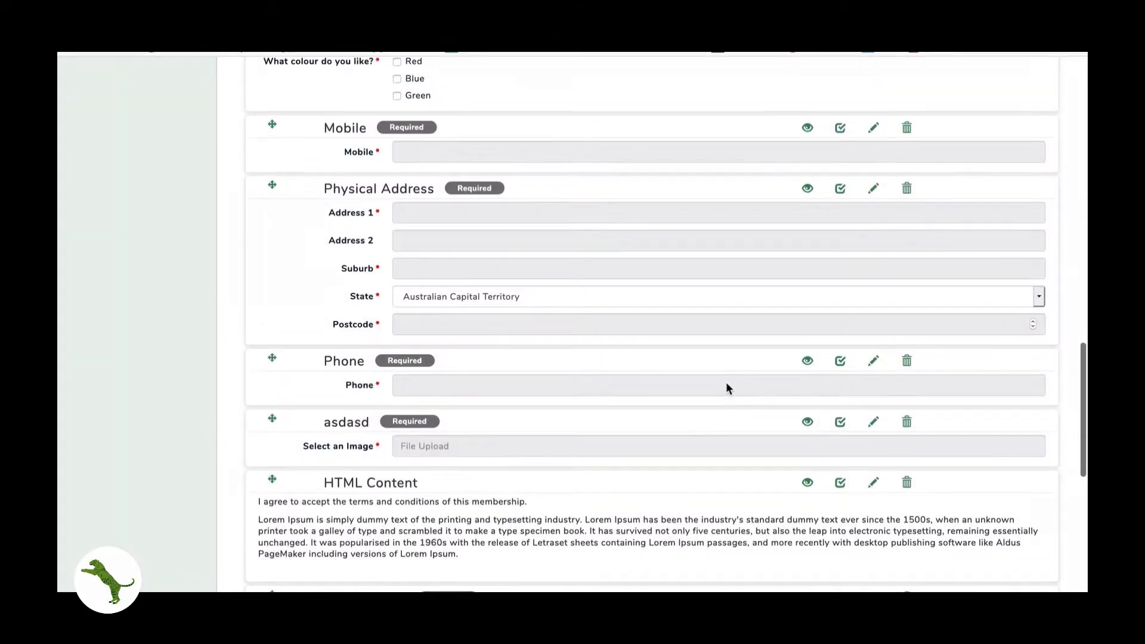
scroll(727, 387, up, 3)
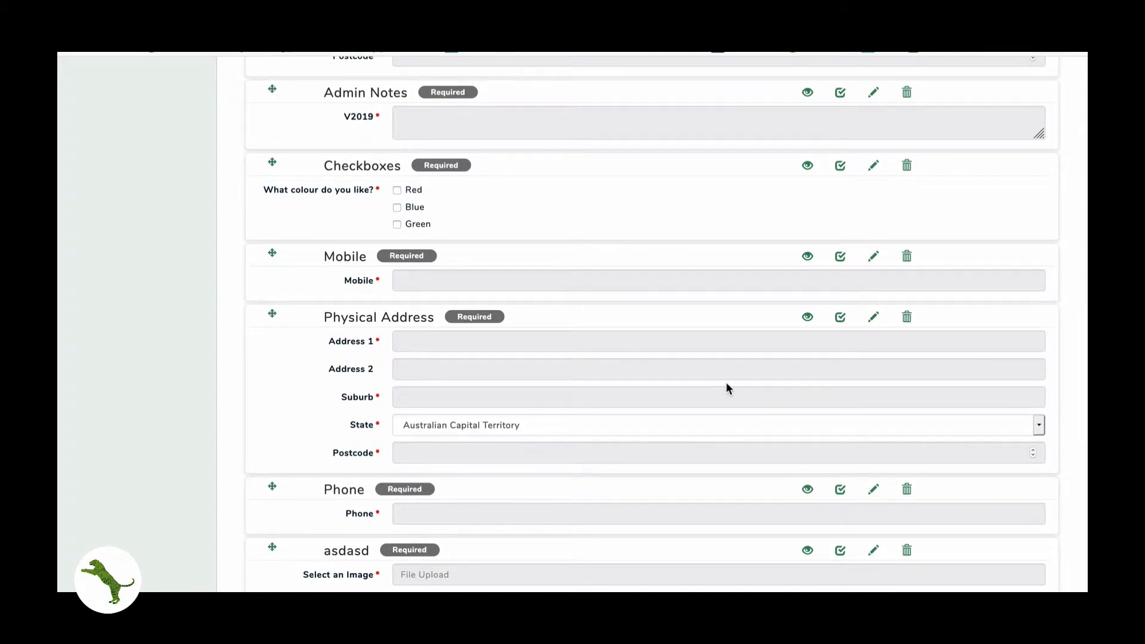
scroll(726, 387, up, 10)
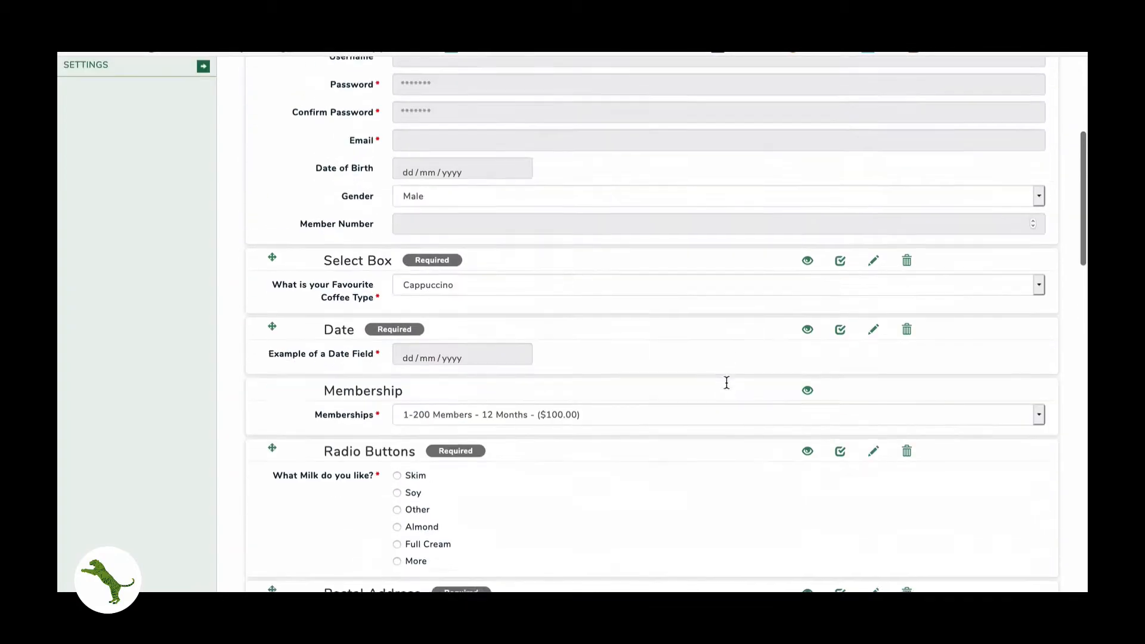
scroll(726, 382, up, 5)
click(265, 222)
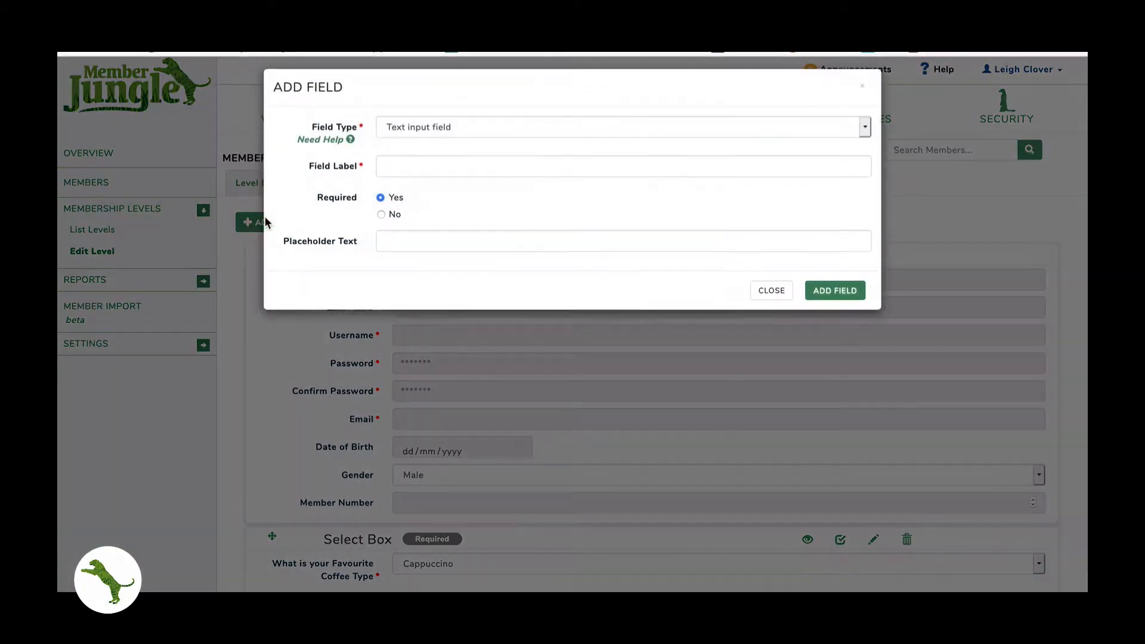
- Add a required Numeric Input Field labelled 'Number of Children' and test its input
click(435, 135)
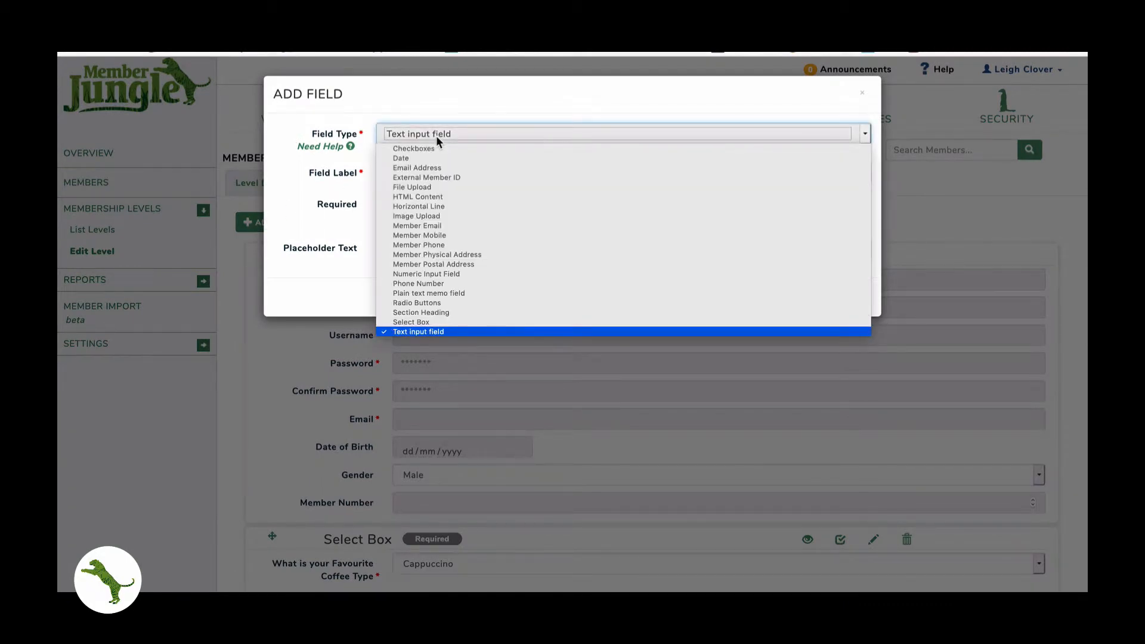
click(405, 273)
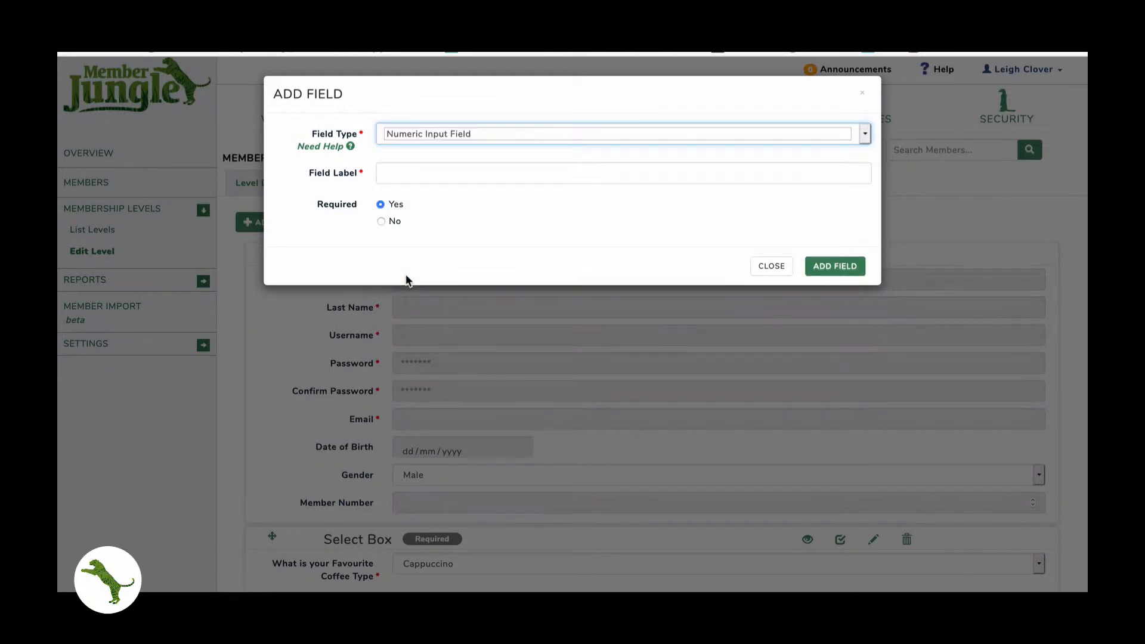
click(417, 173)
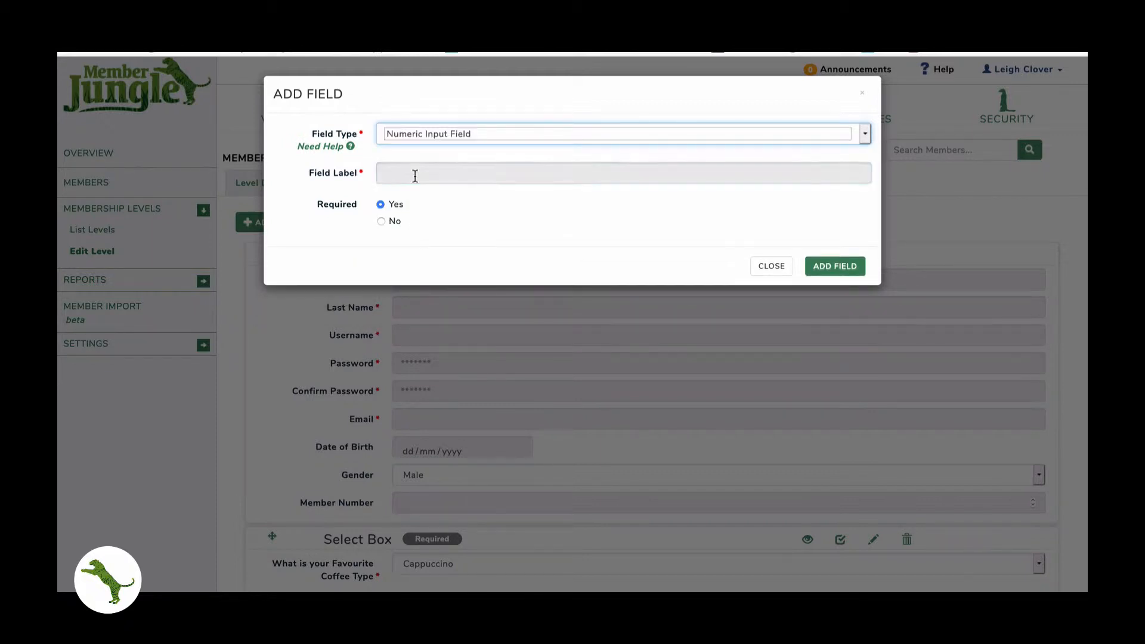
text(Number of)
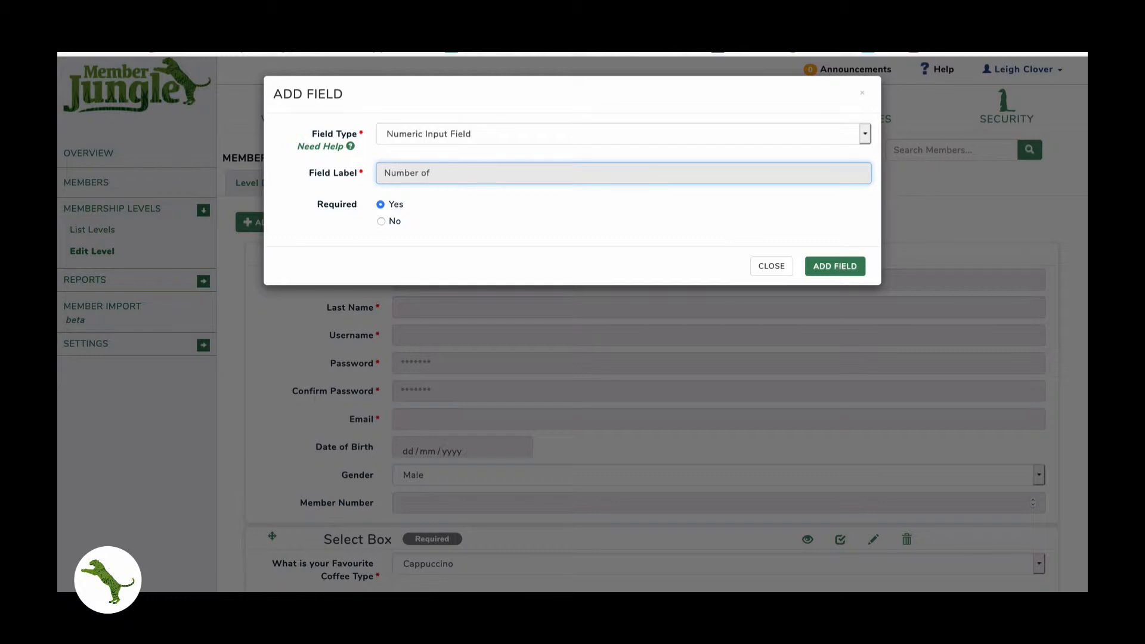
text( Children)
click(850, 269)
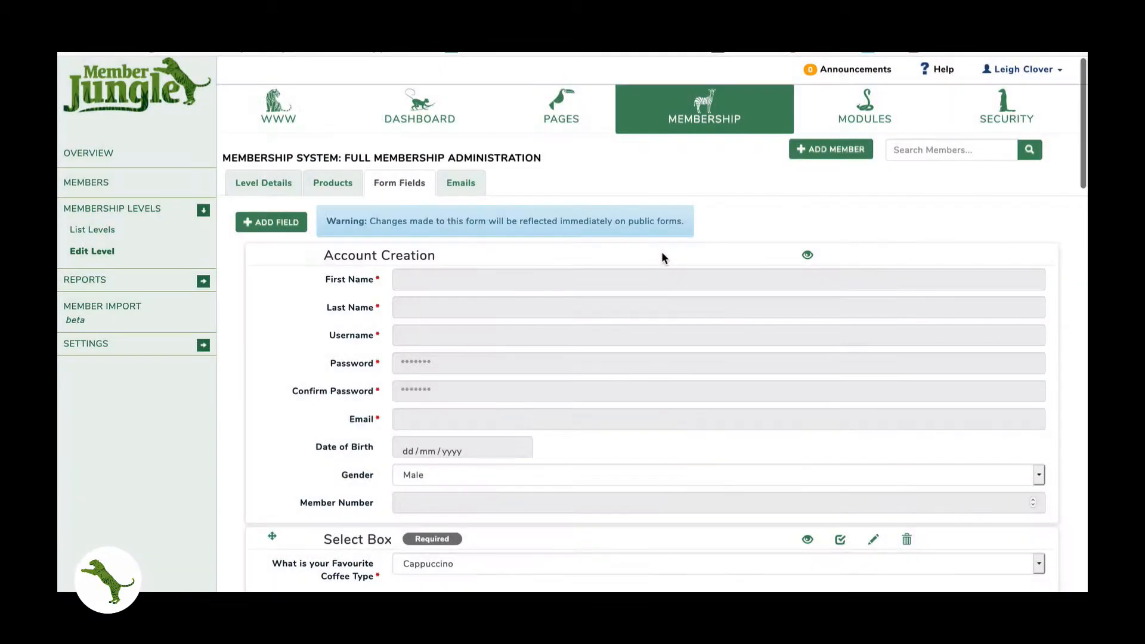
click(440, 425)
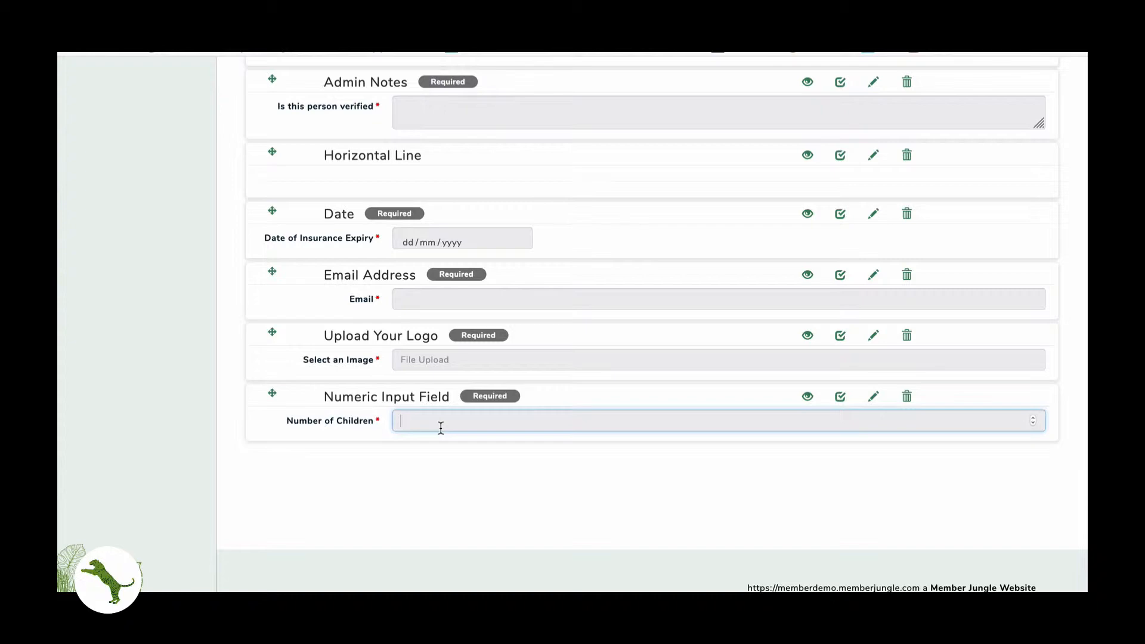
scroll(440, 427, up, 20)
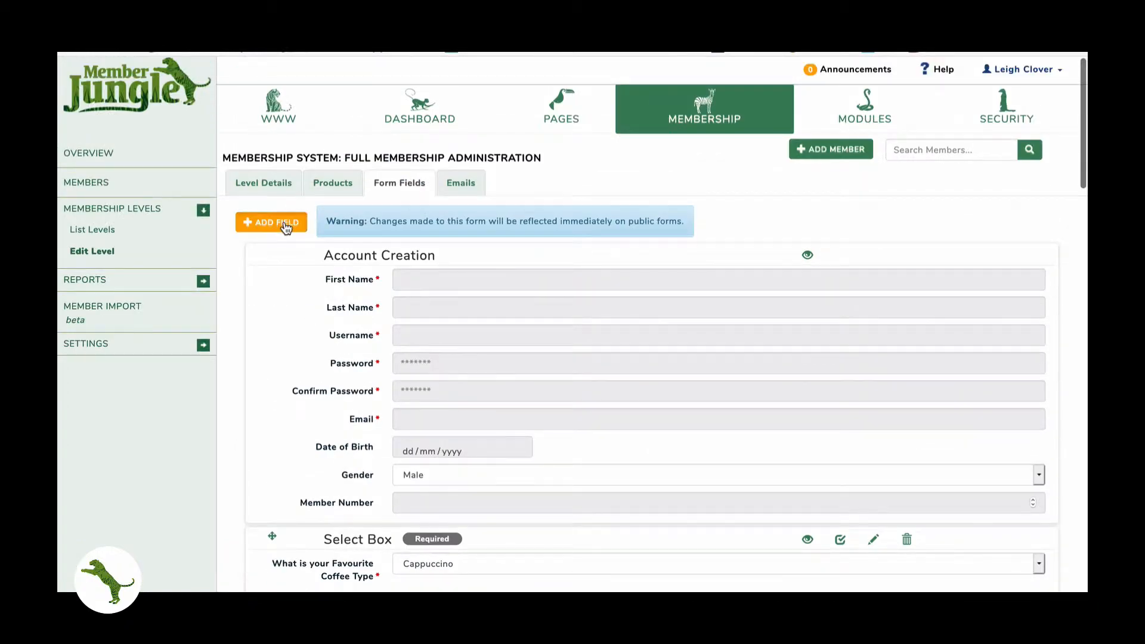
- Add a Plain text memo field labelled 'Comments or Suggestions', replacing an initial Phone Number choice
click(247, 222)
click(422, 134)
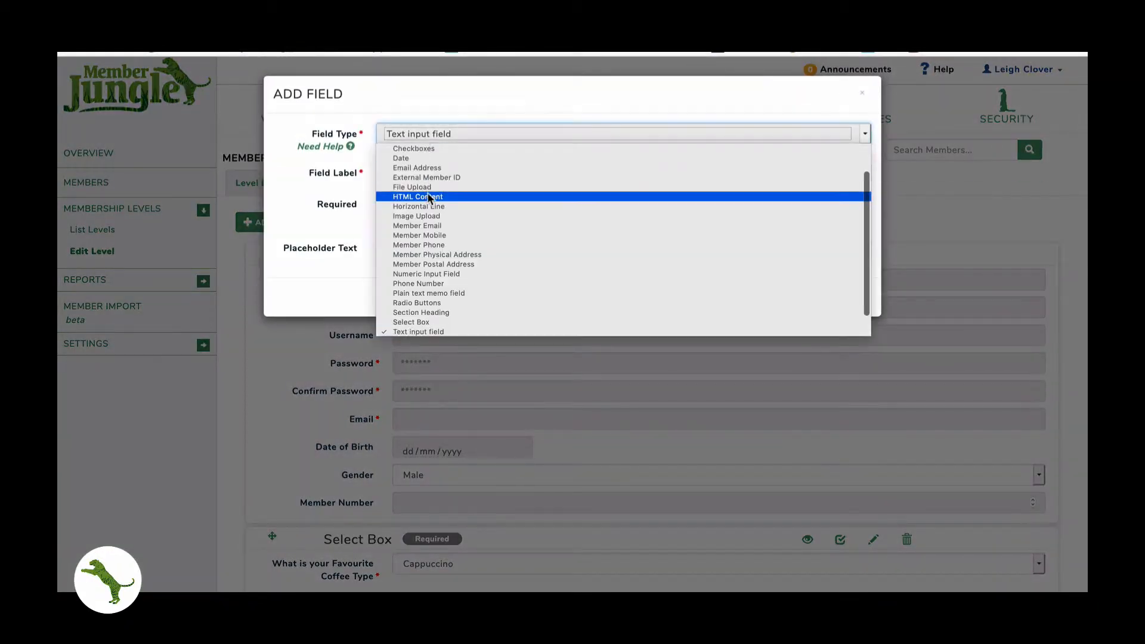
click(415, 284)
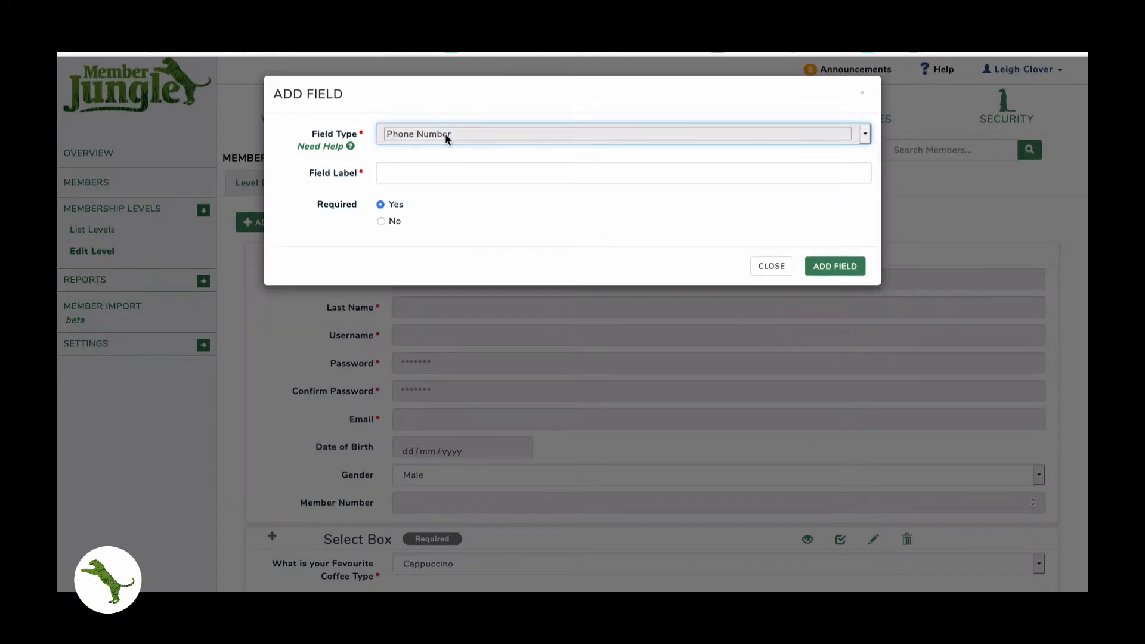
click(445, 135)
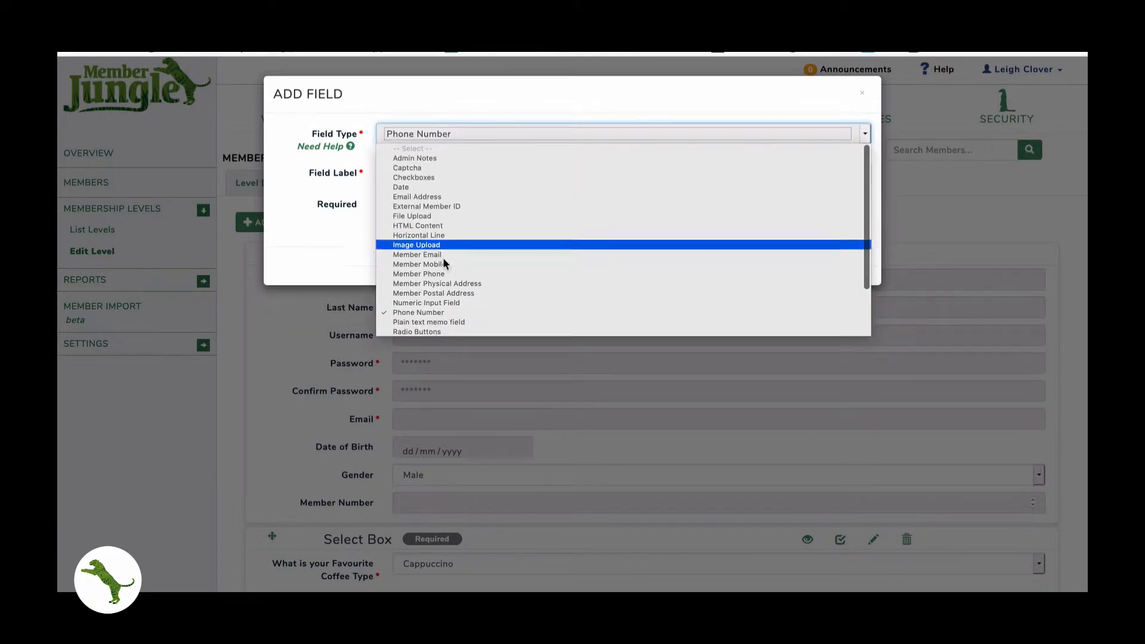
click(435, 322)
click(427, 174)
text(C)
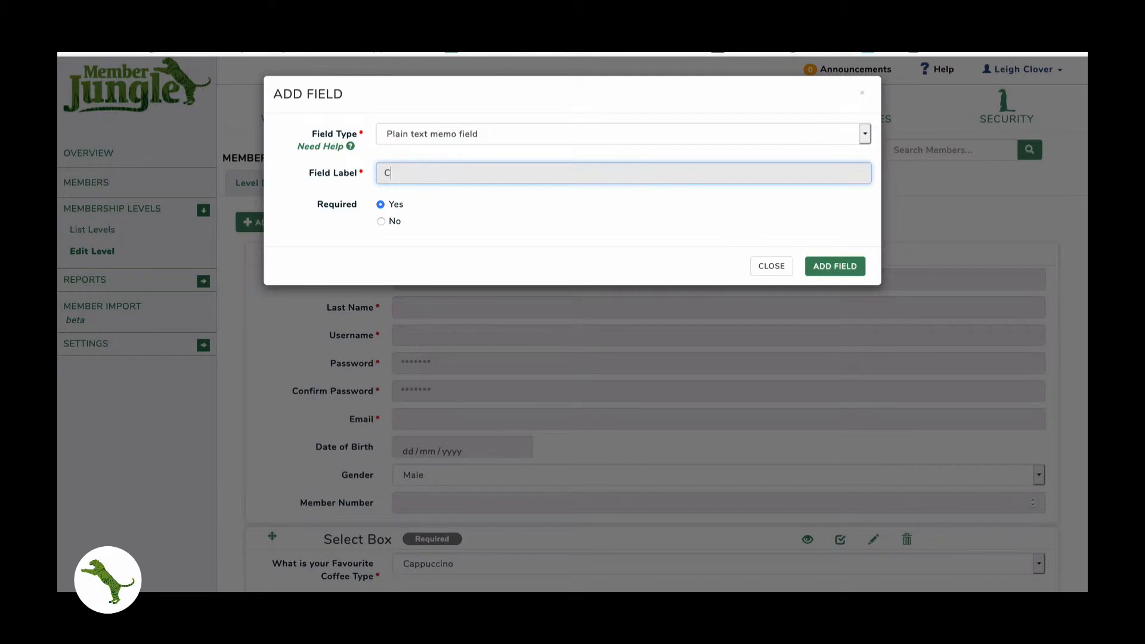
text(omments or Suggestions)
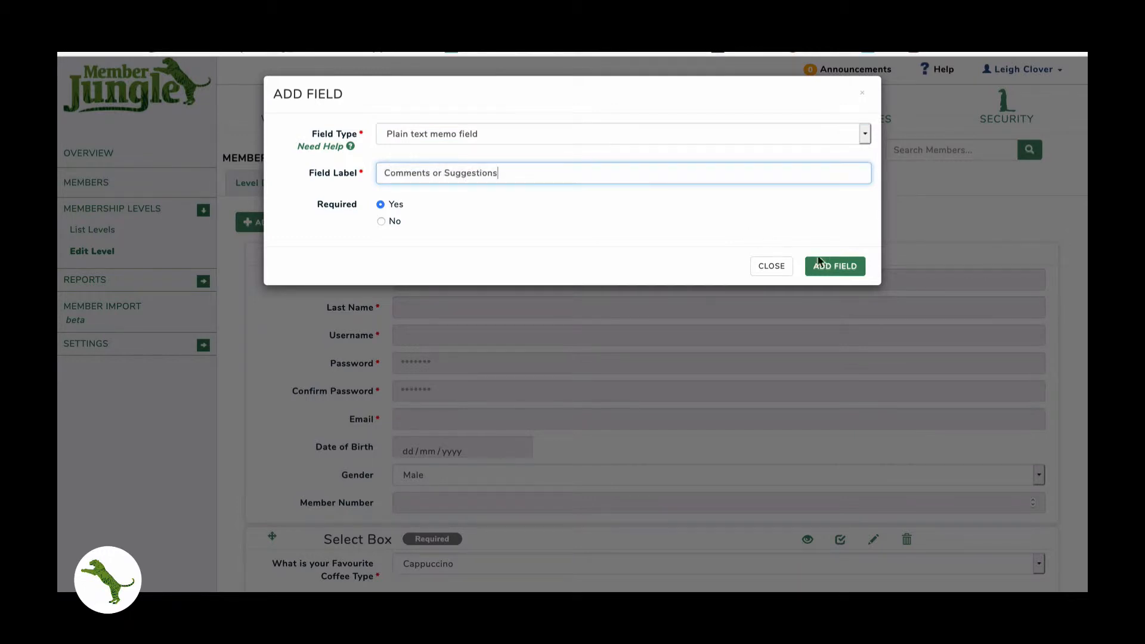
click(834, 266)
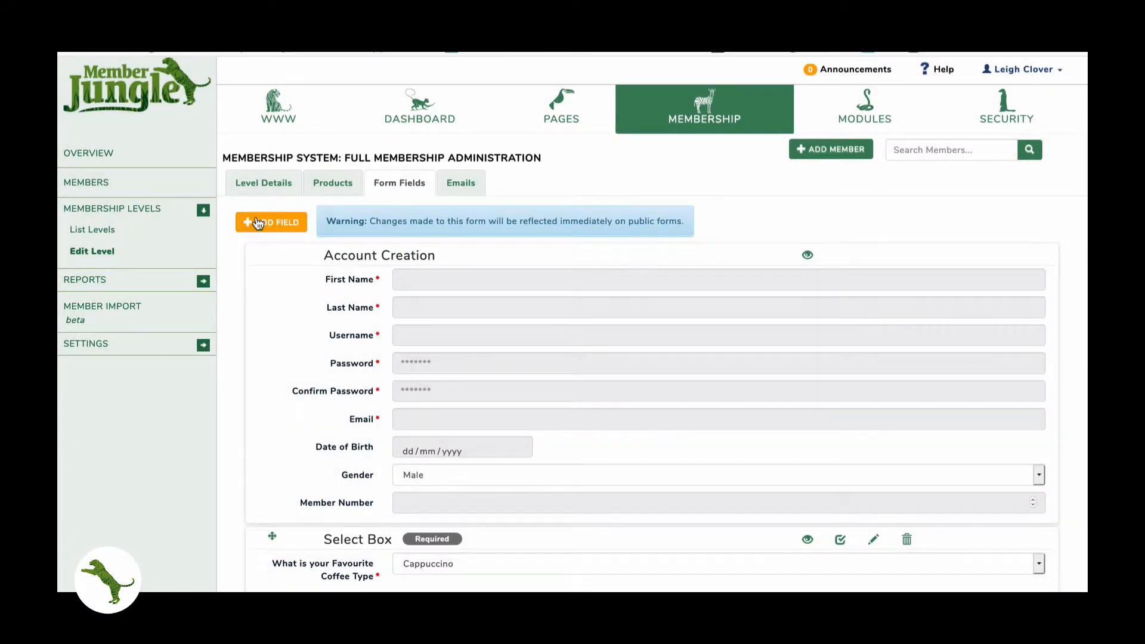
- Start a Radio Buttons field labelled 'What size shoe are you'
click(258, 222)
click(424, 134)
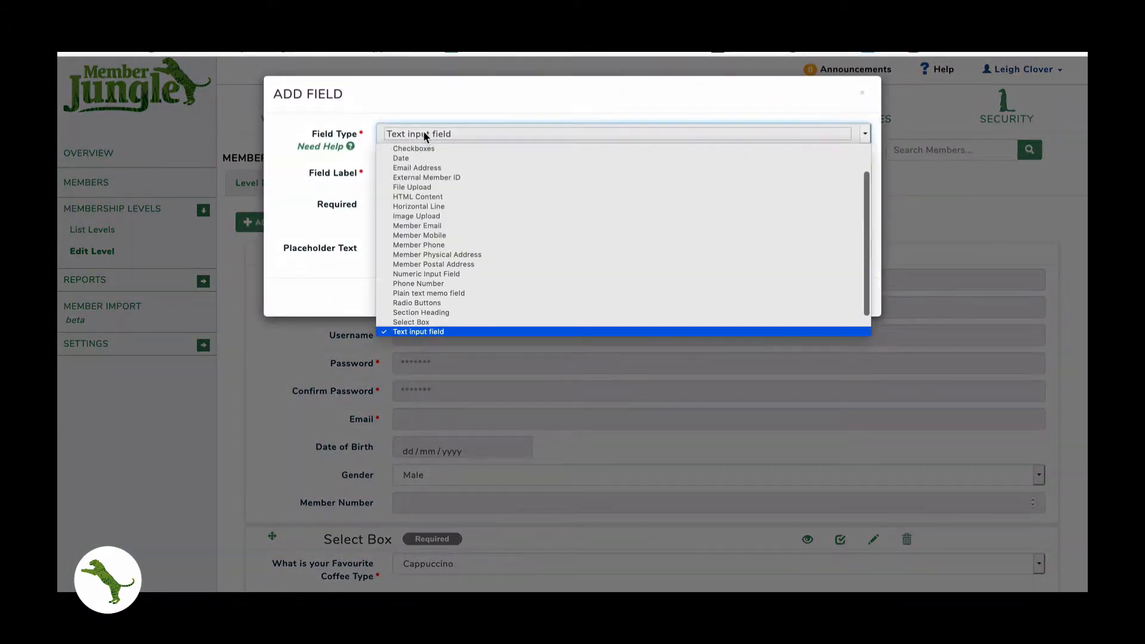
click(420, 303)
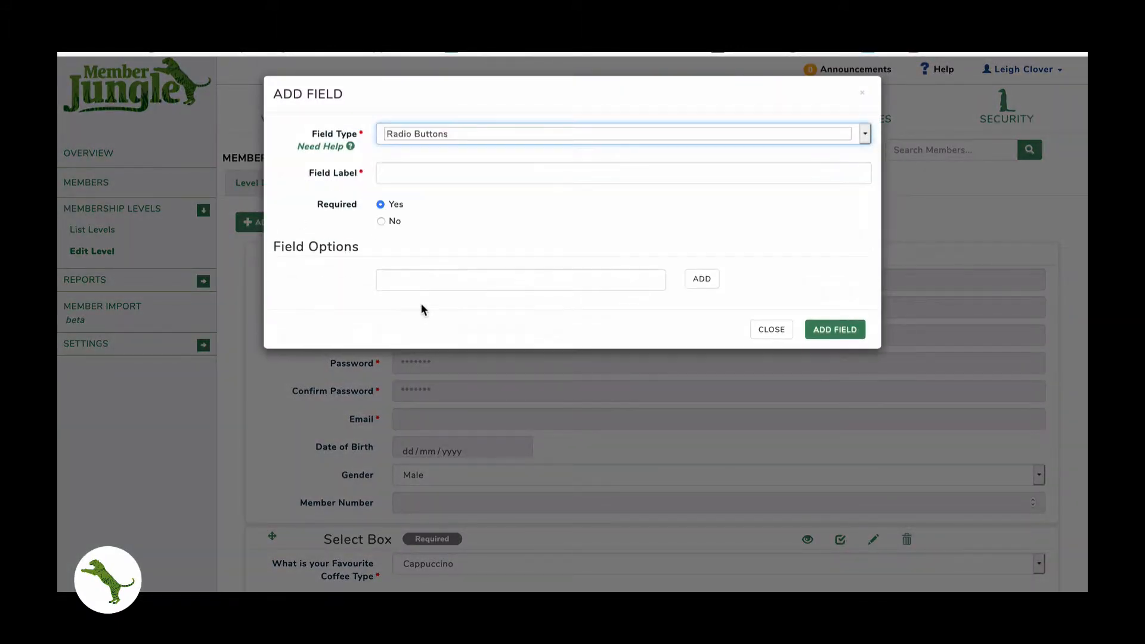
click(423, 179)
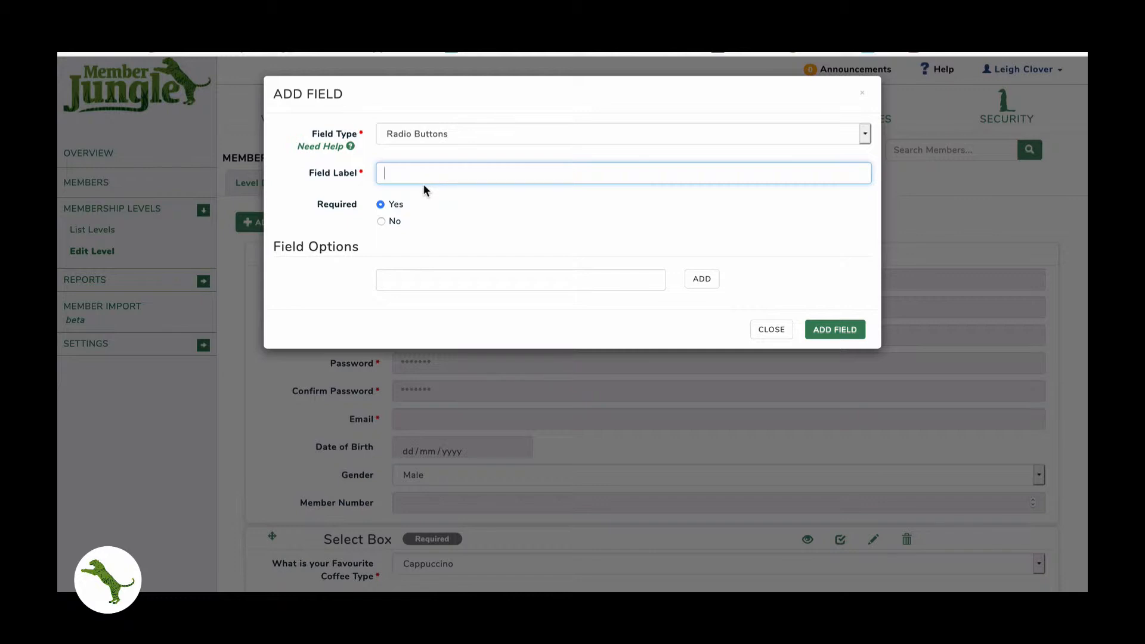
text(What)
text(e show e are you)
key(Home)
text(/)
key(BackSpace)
key(Tab)
key(Tab)
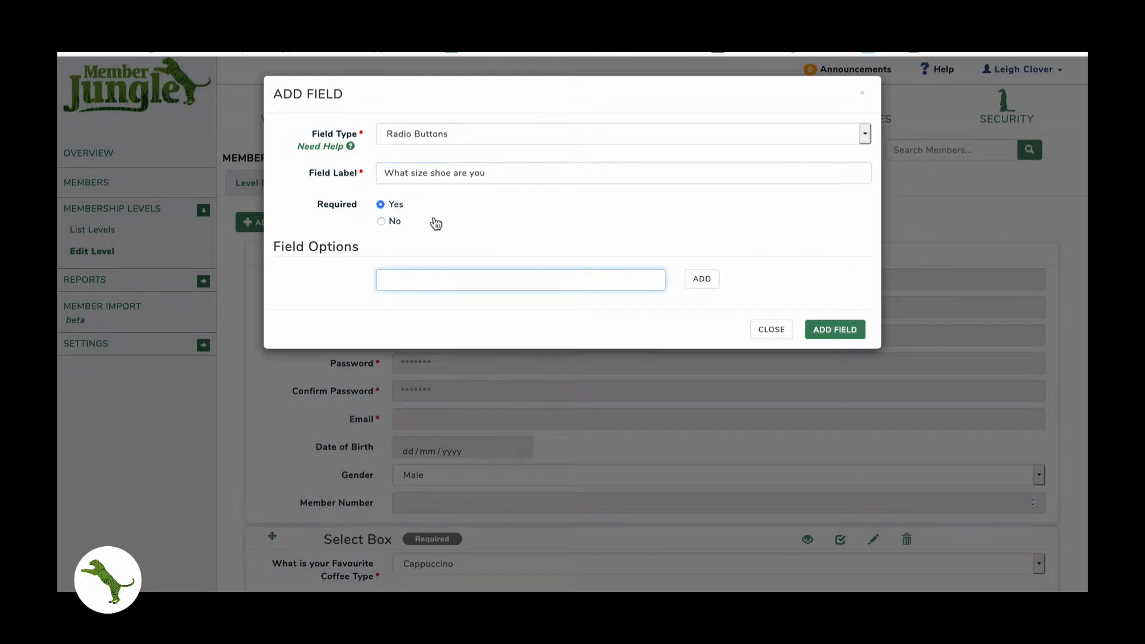
- Give it options Size 8, Size 10, Size 9 and Size 11 and save the question
text(Size 8)
key(Return)
text(Size 10)
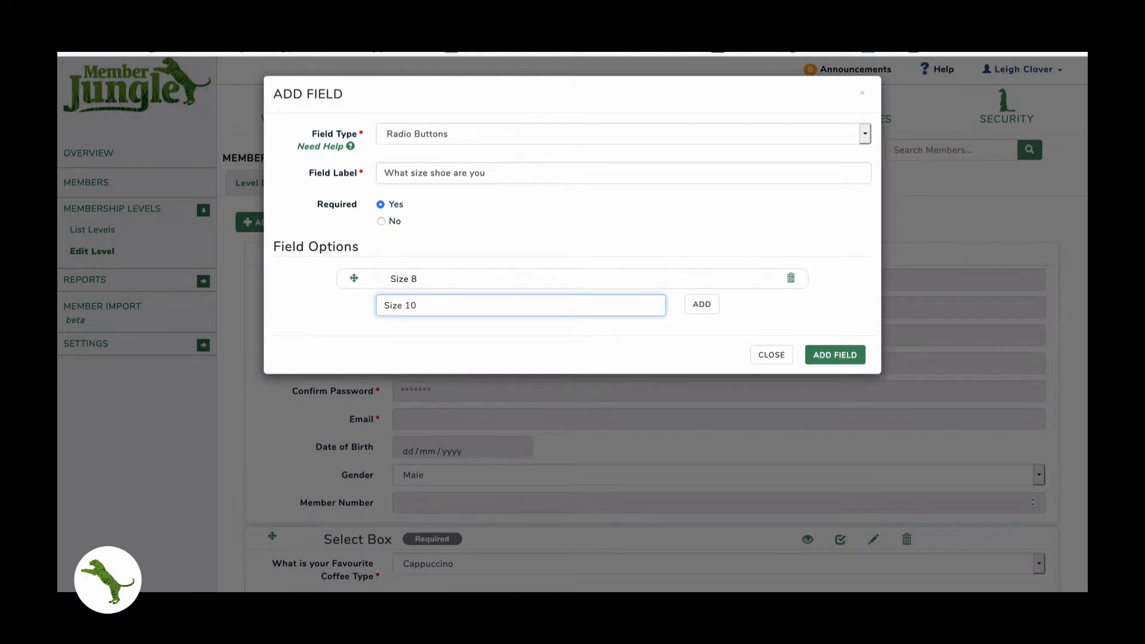
key(Return)
text(Siz)
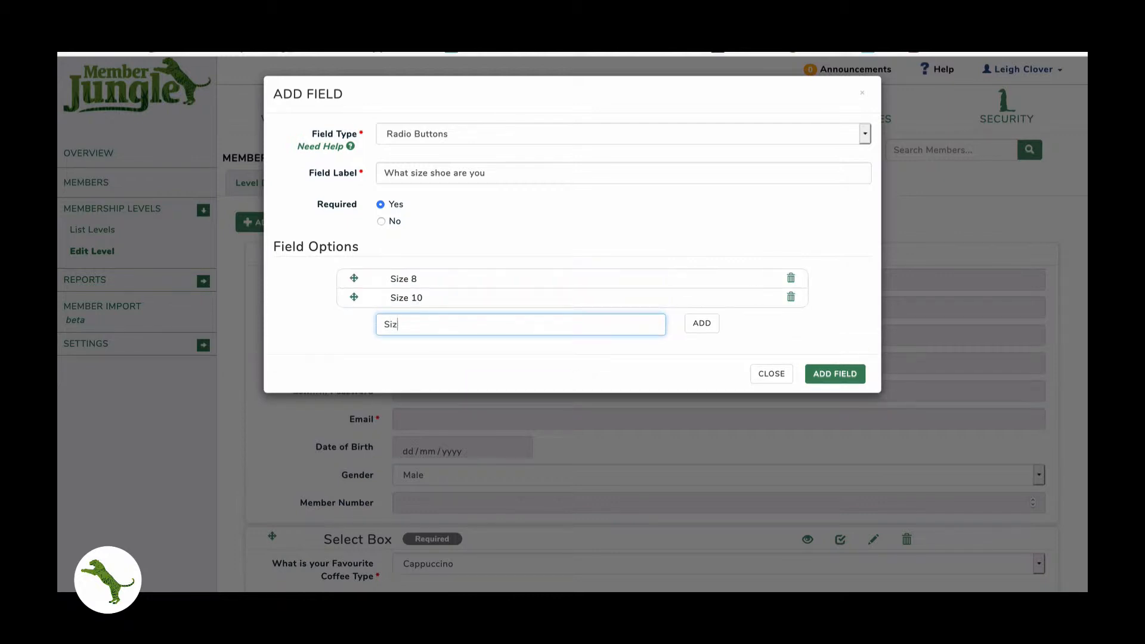
text(e 9)
key(Return)
text(Size 11)
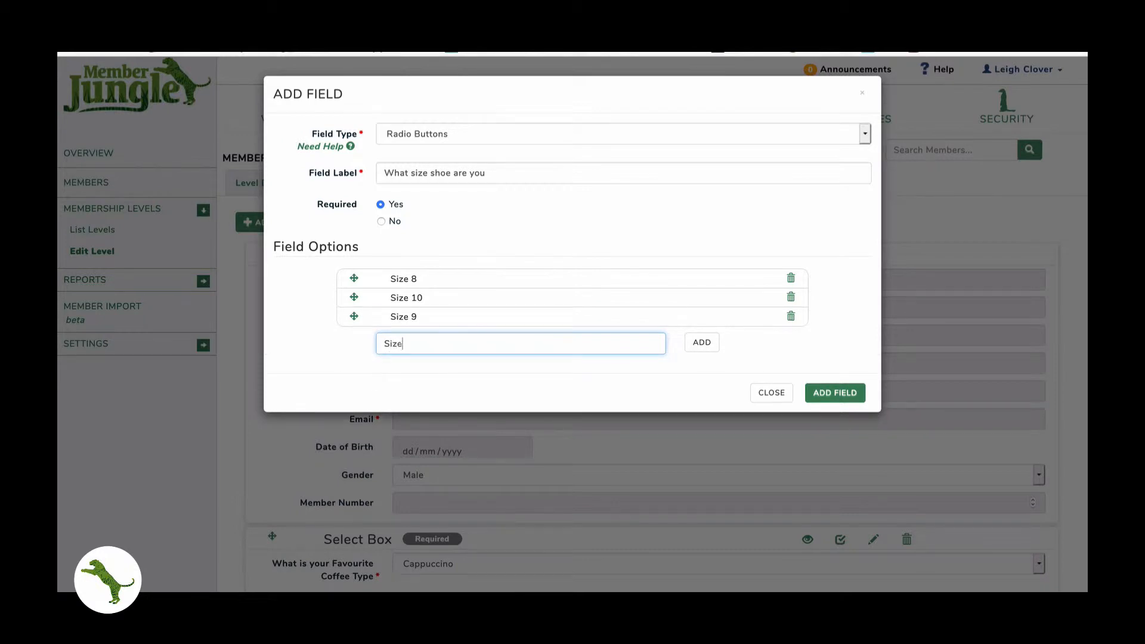
click(695, 344)
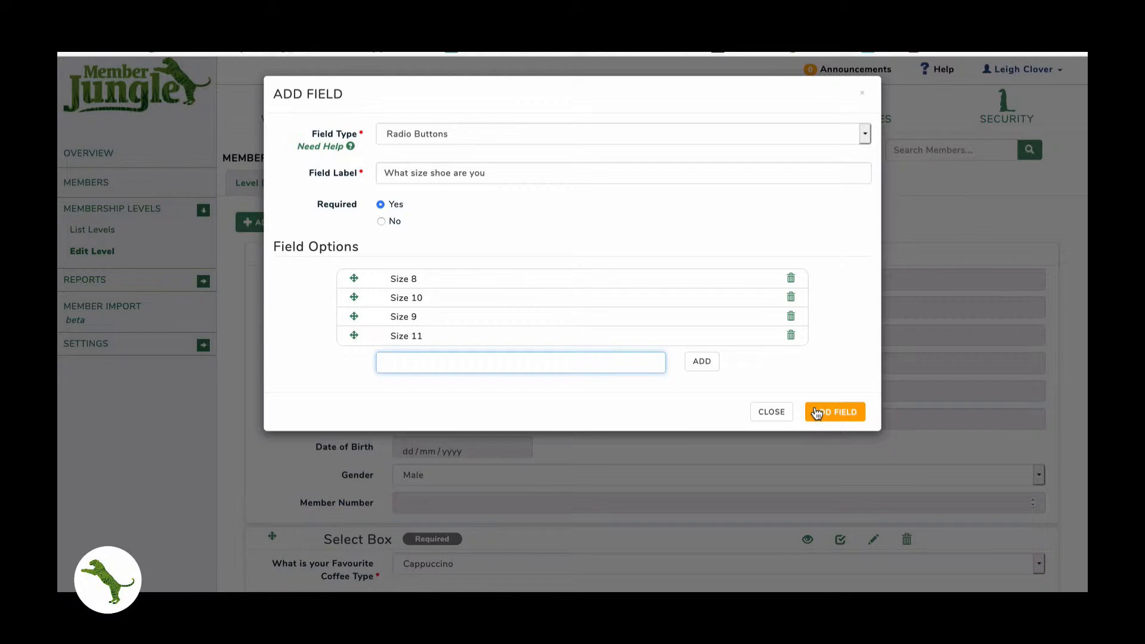
click(817, 413)
click(257, 222)
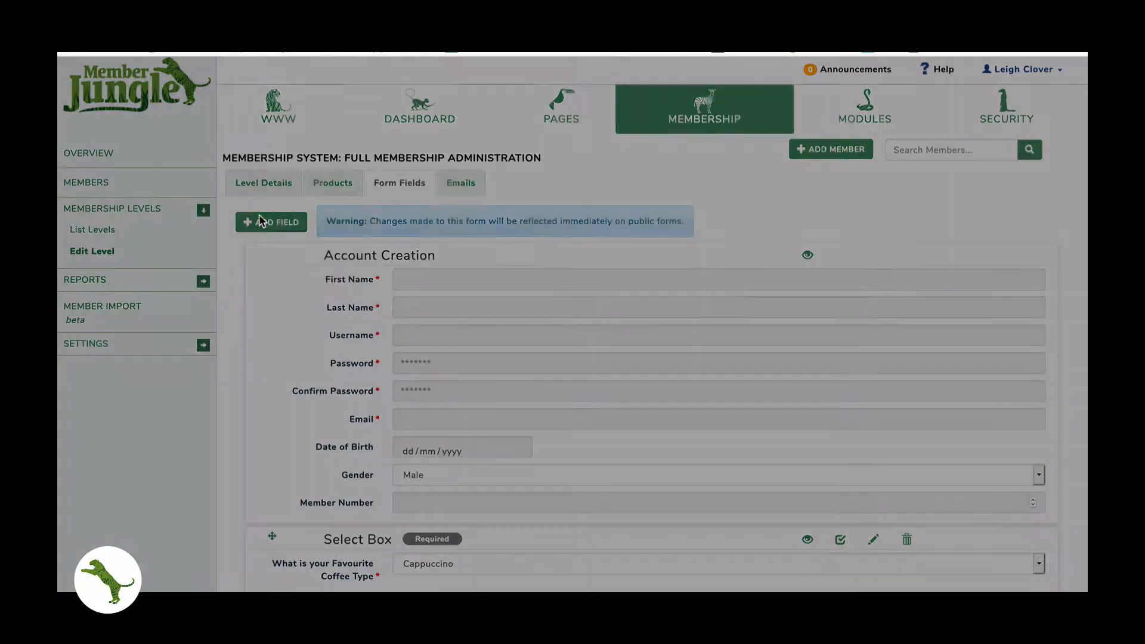
- Start a Section Heading field labelled 'Terms And Conditions'
click(417, 132)
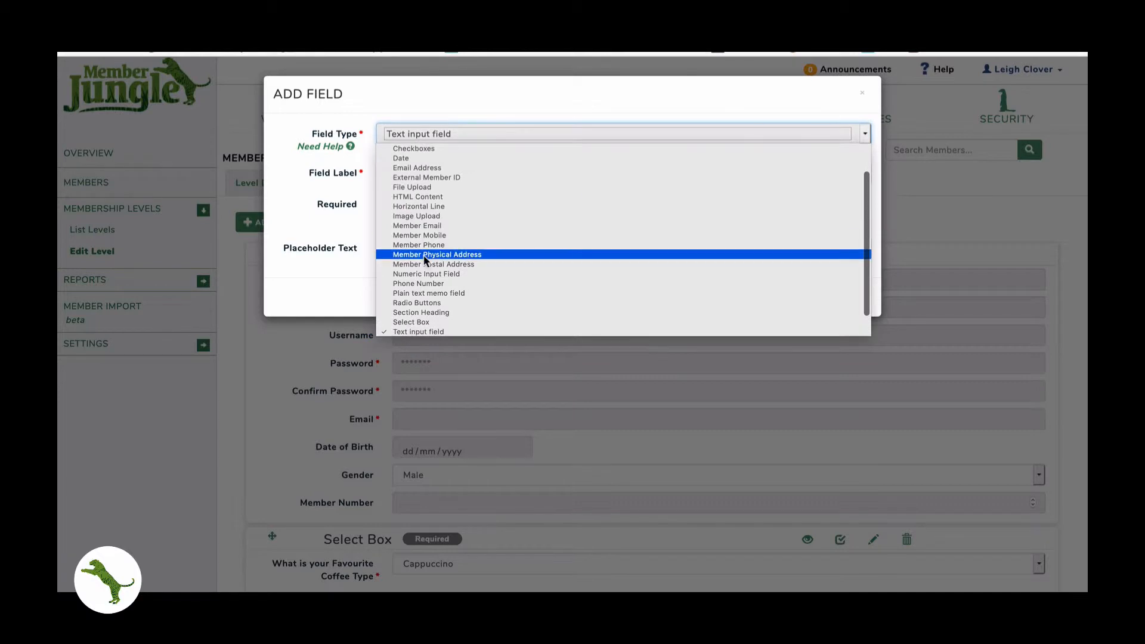
scroll(421, 281, down, 1)
click(421, 292)
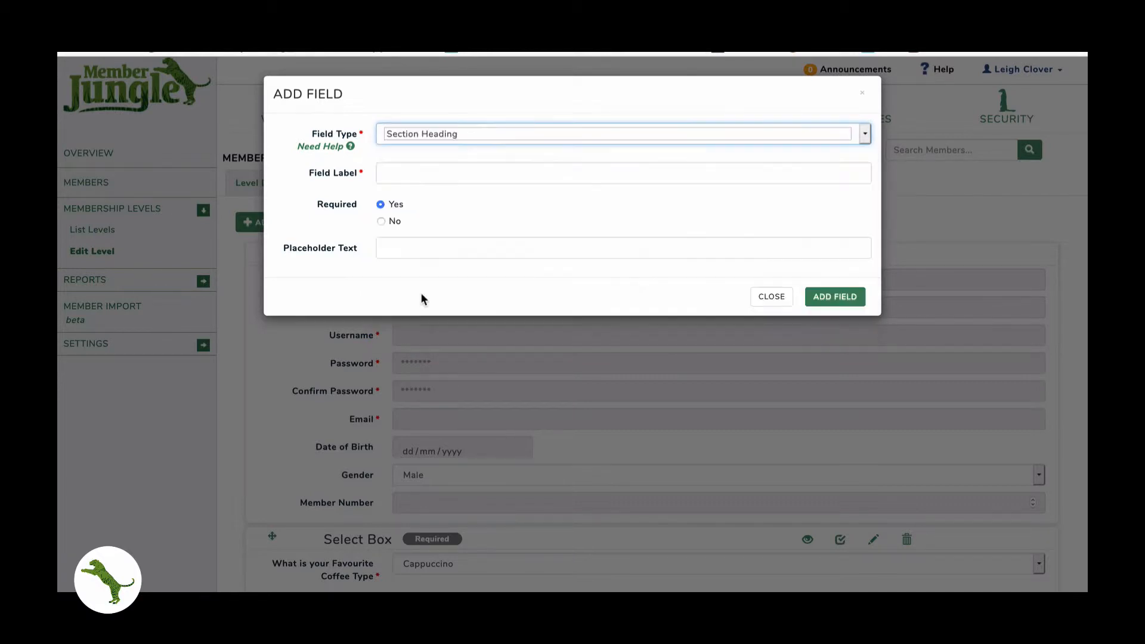
click(413, 167)
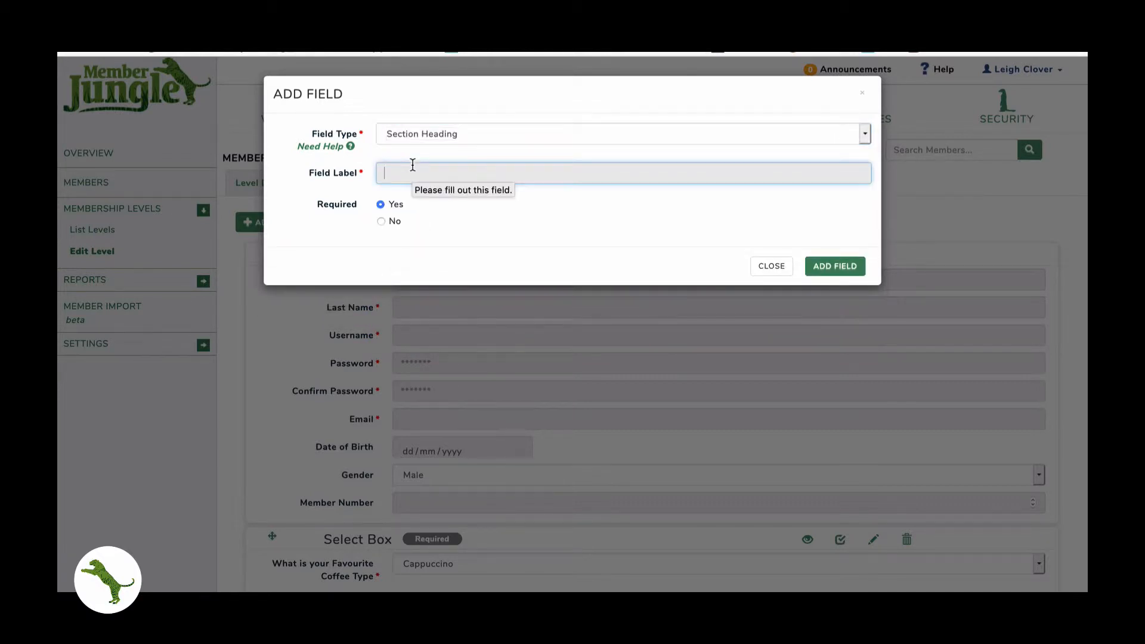
text(Serms And Sep)
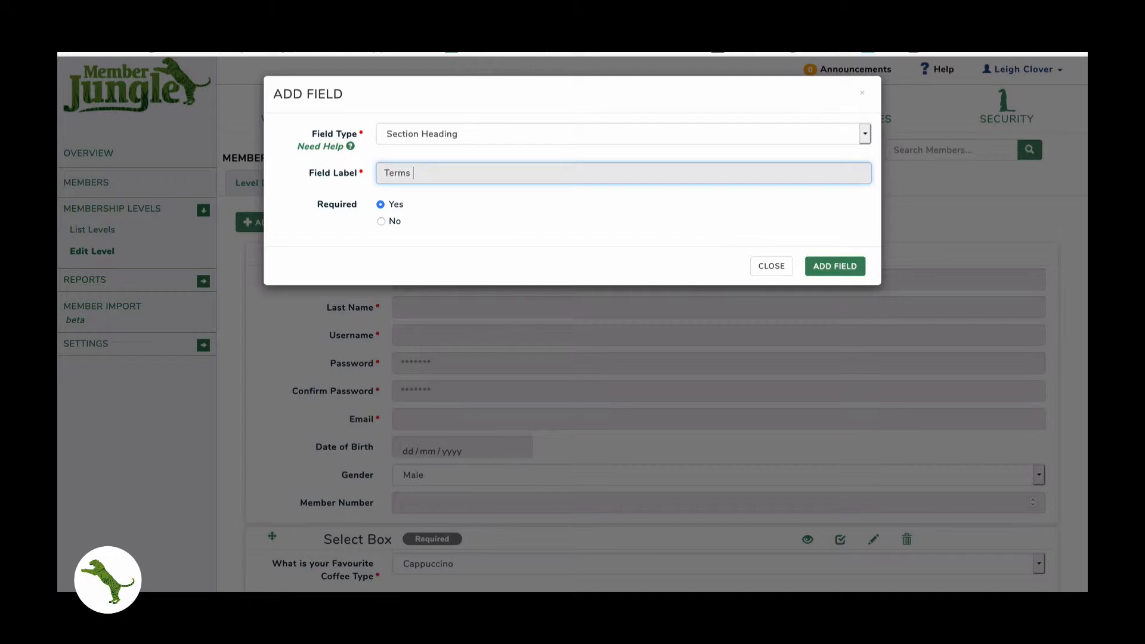
key(BackSpace)
key(BackSpace)
key(BackSpace)
text(Conditions)
- After the duplicate-label warnings, rename it 'Terms And Conditions 2' and add it
click(835, 266)
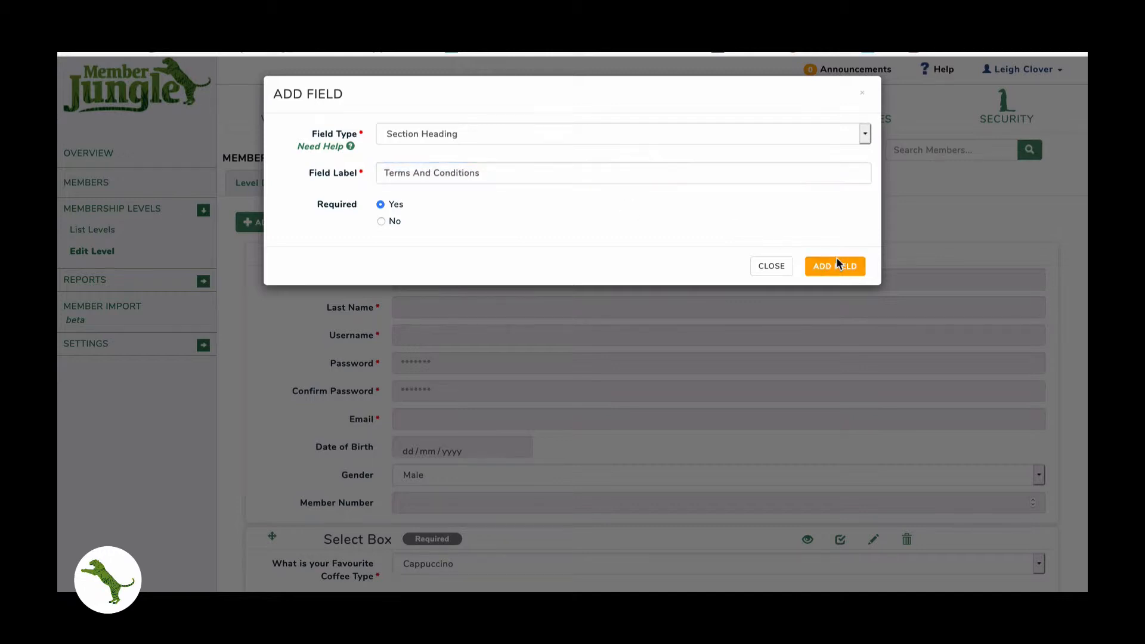
click(718, 300)
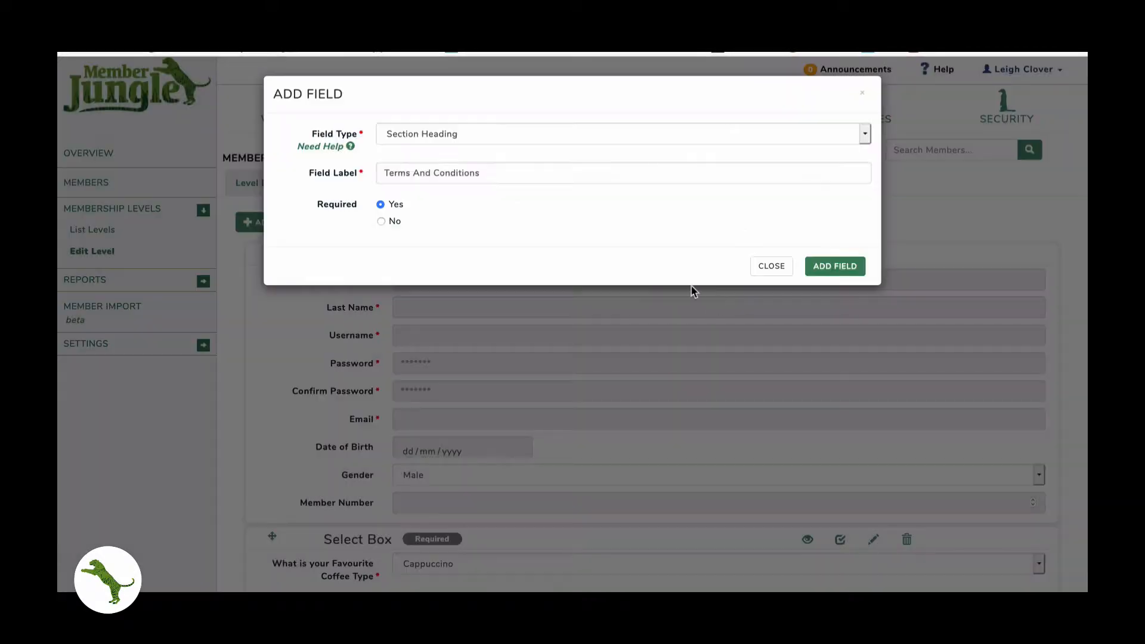
click(816, 265)
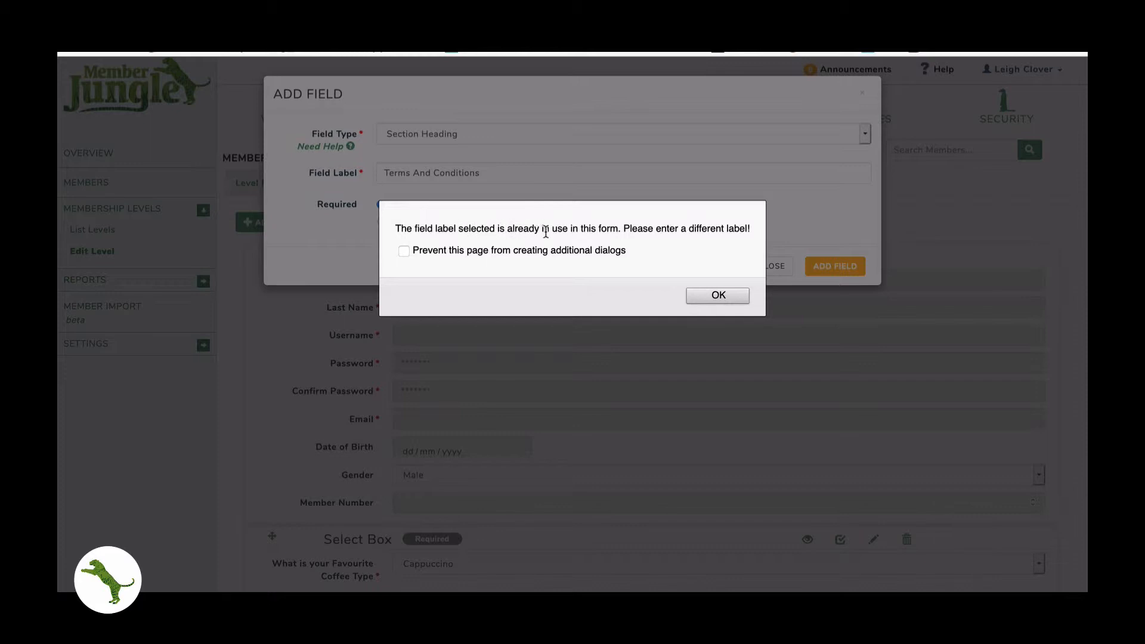
click(717, 296)
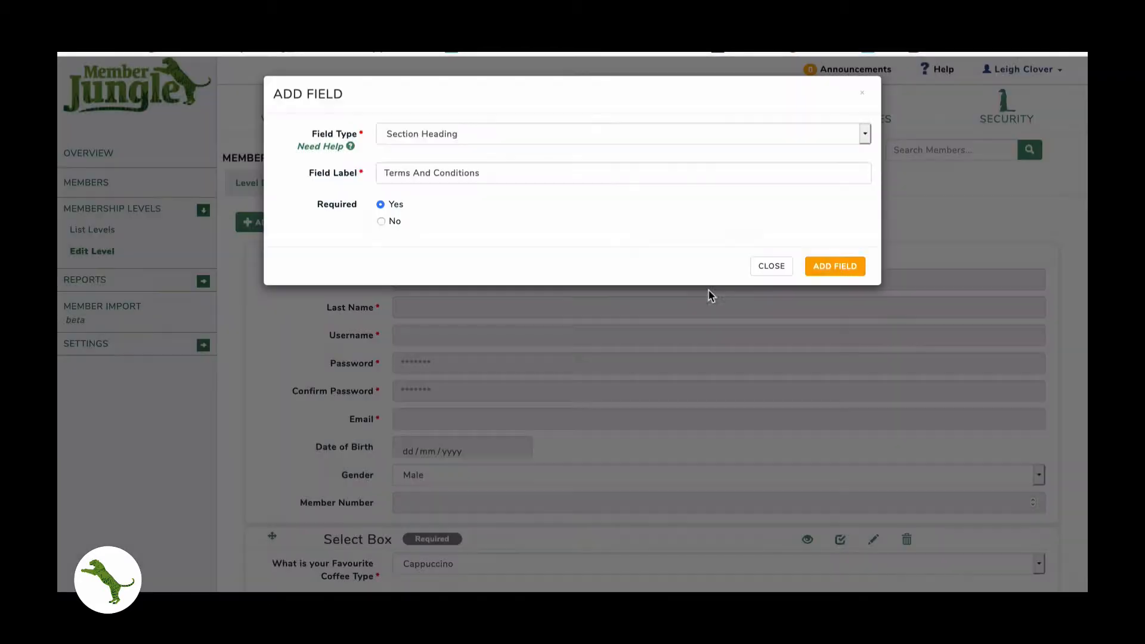
click(492, 170)
text(2)
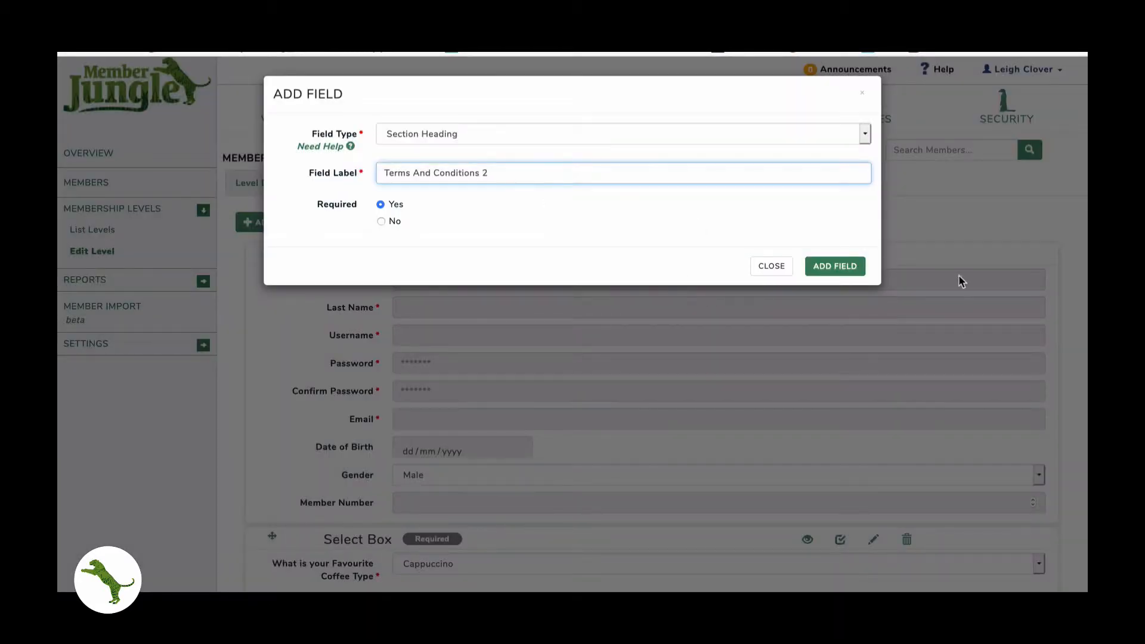
click(839, 266)
- Scroll through the Full Membership form to review all its fields
scroll(669, 281, down, 20)
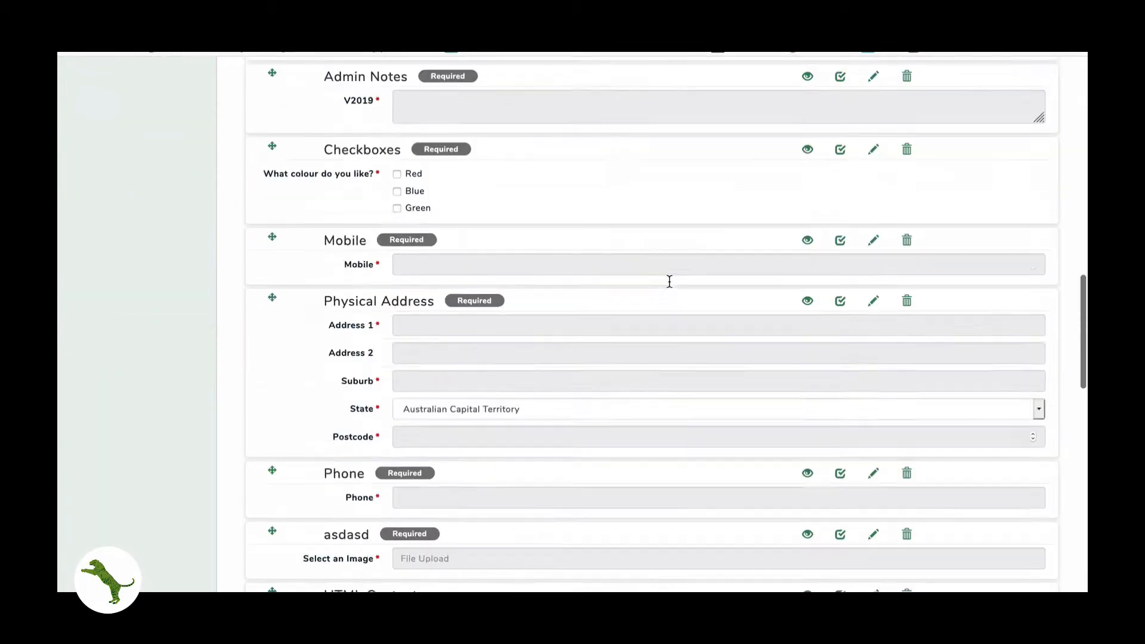
scroll(670, 282, up, 9)
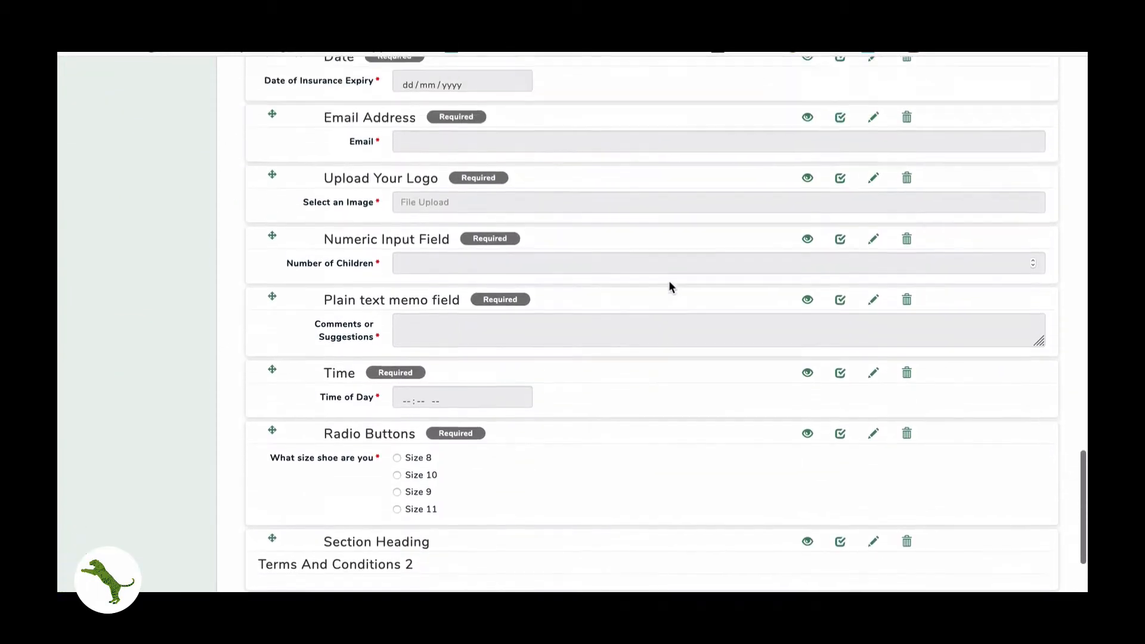
scroll(669, 282, up, 12)
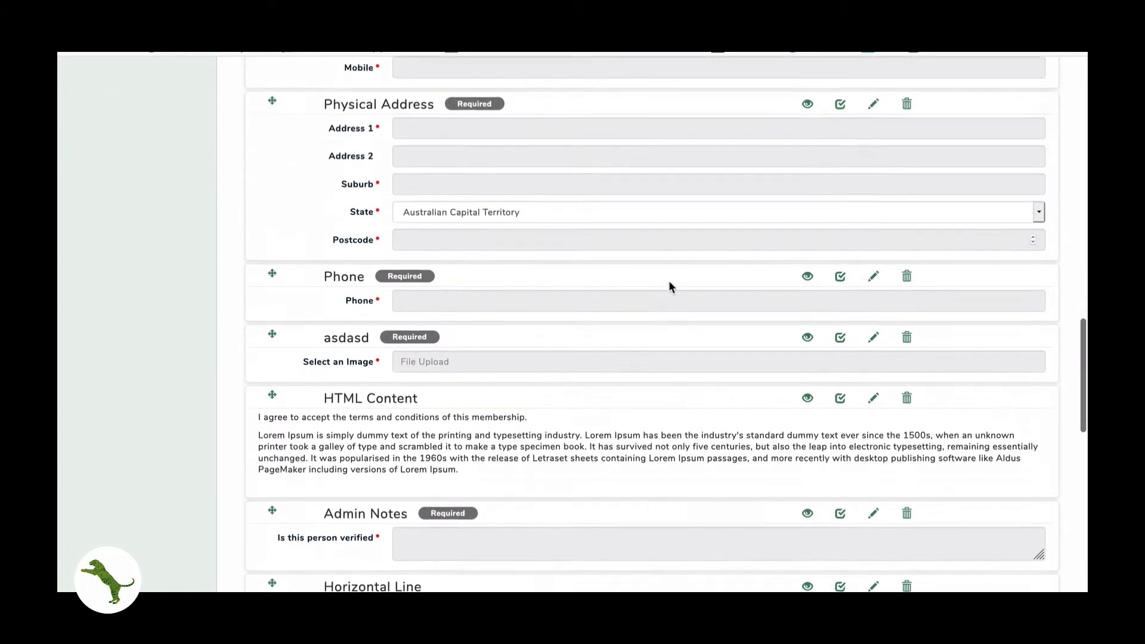
scroll(670, 285, up, 10)
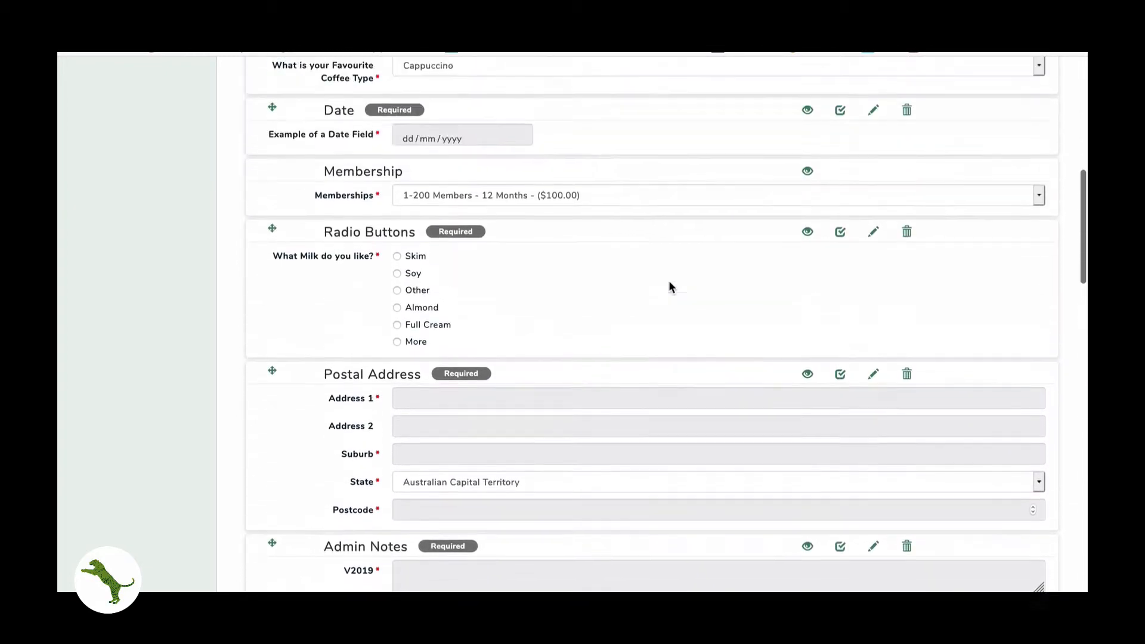
scroll(669, 283, up, 3)
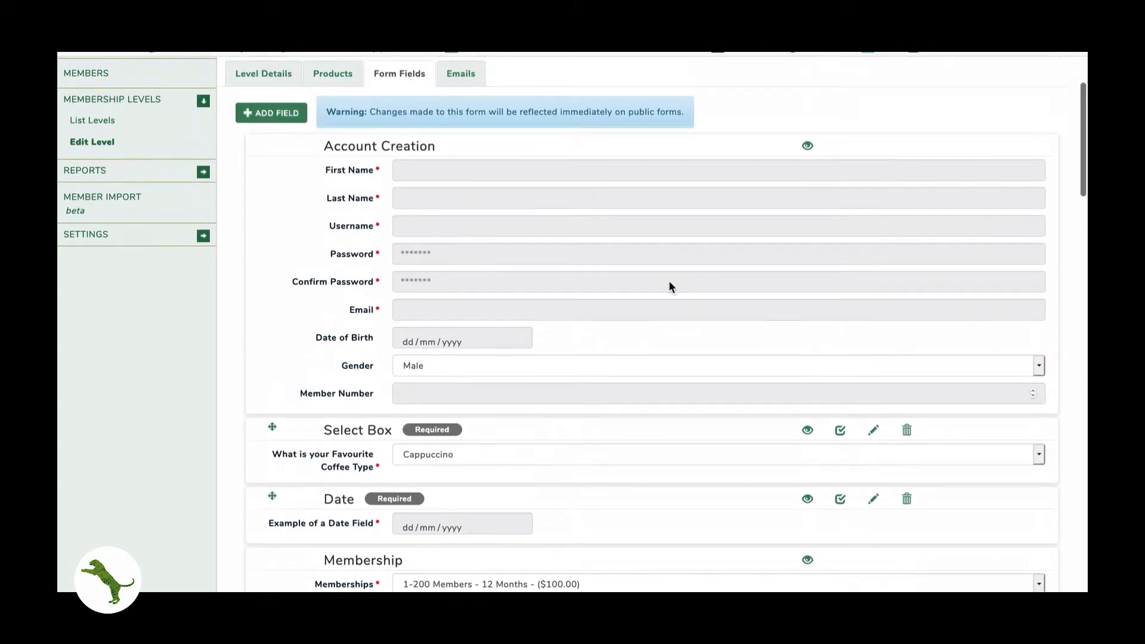
scroll(670, 282, down, 15)
scroll(668, 286, down, 10)
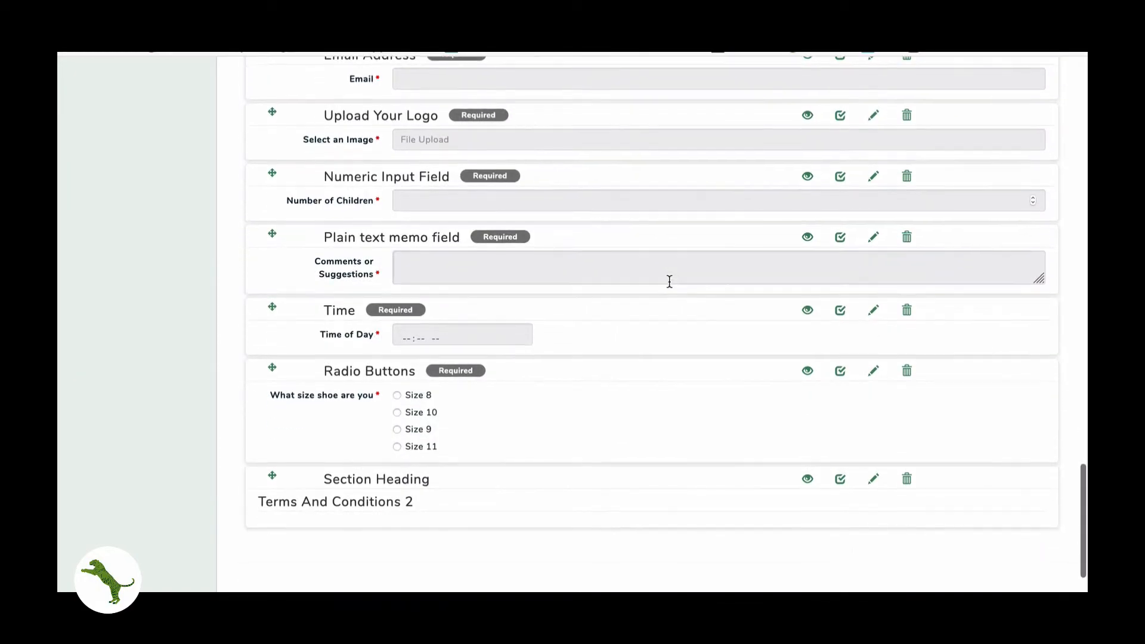
scroll(670, 281, up, 20)
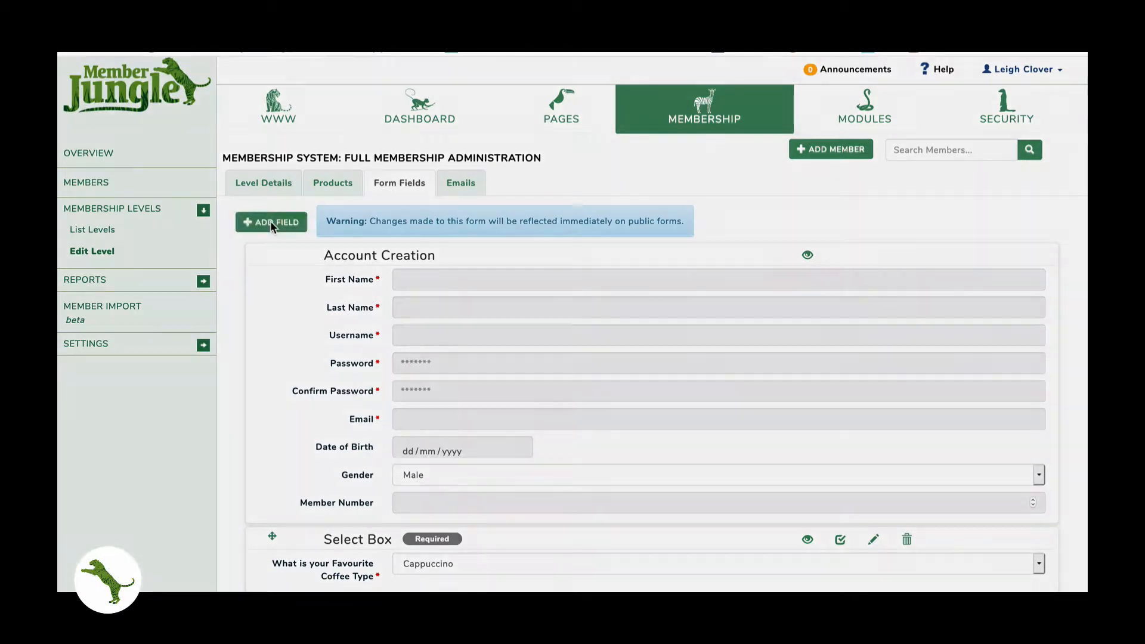
- Add a required Text input field labelled 'Partners Name' after the new heading
click(271, 222)
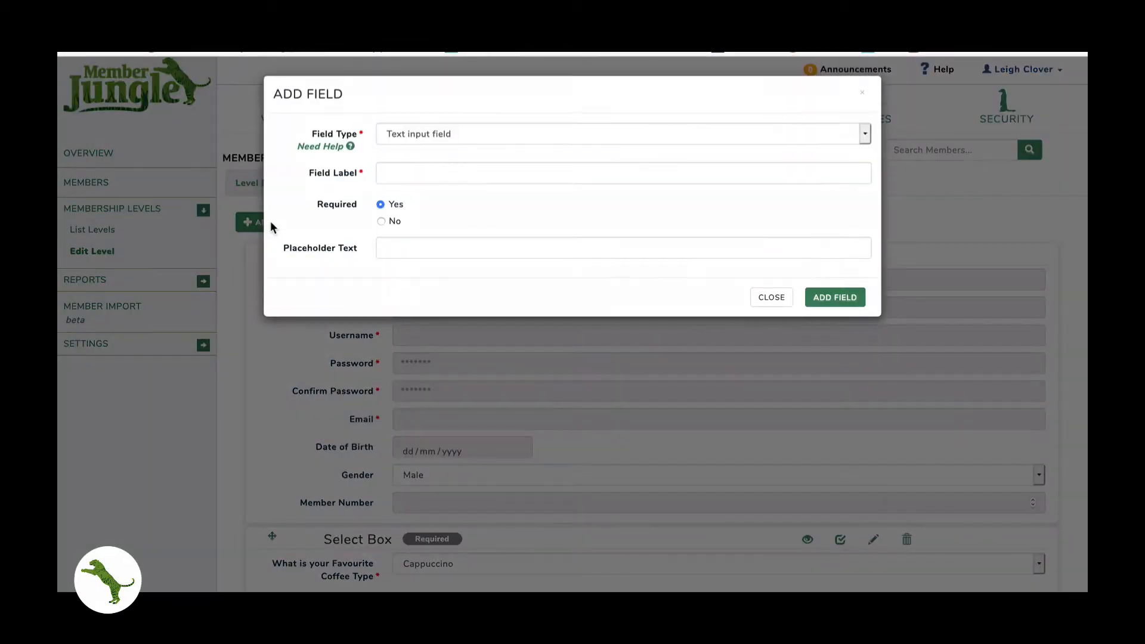
click(445, 135)
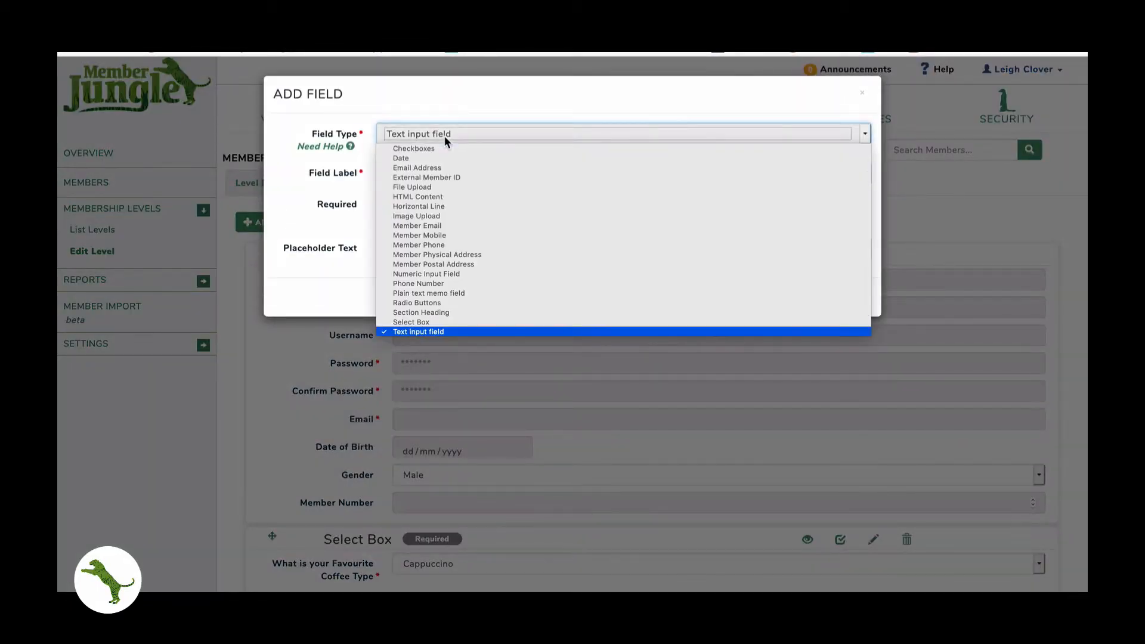
scroll(450, 181, down, 2)
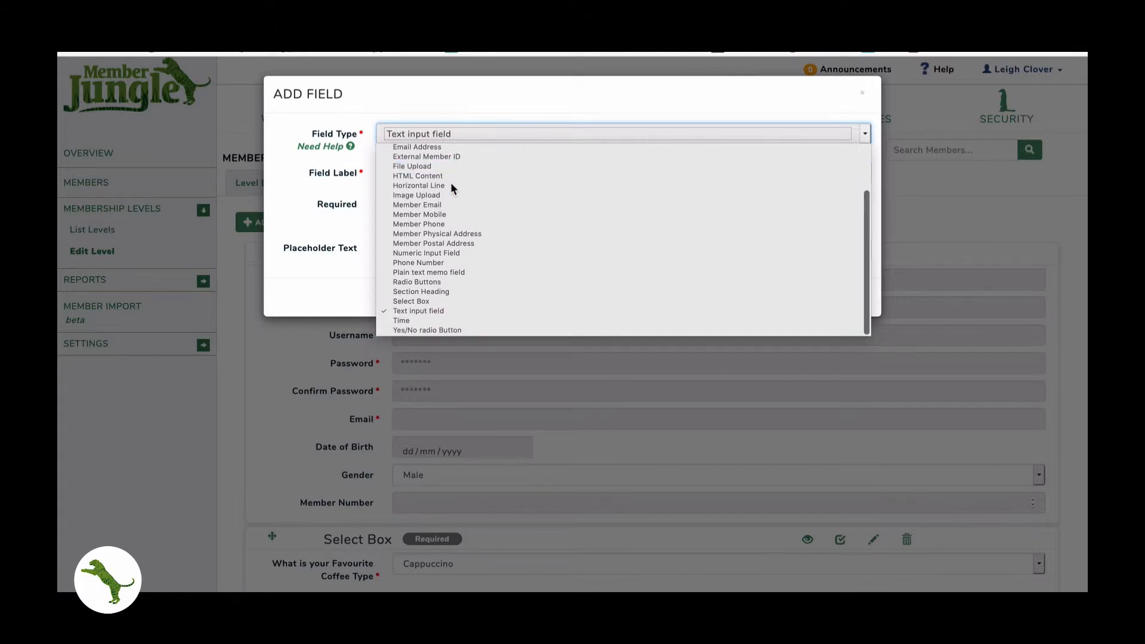
click(428, 310)
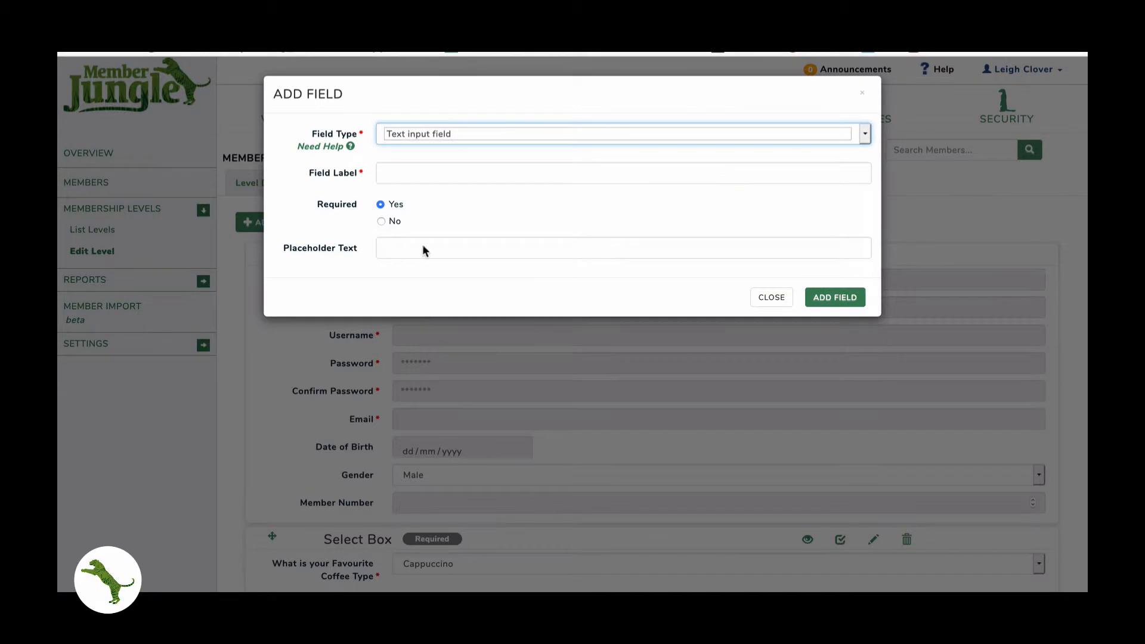
click(422, 177)
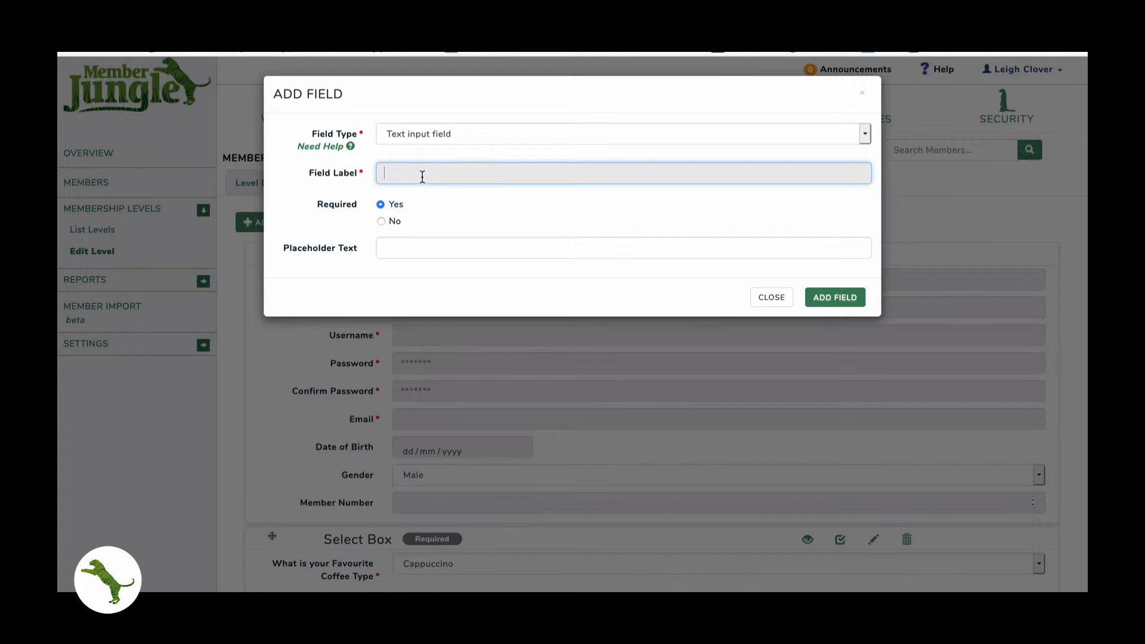
text(Parntnrs)
key(BackSpace)
text(ers Name)
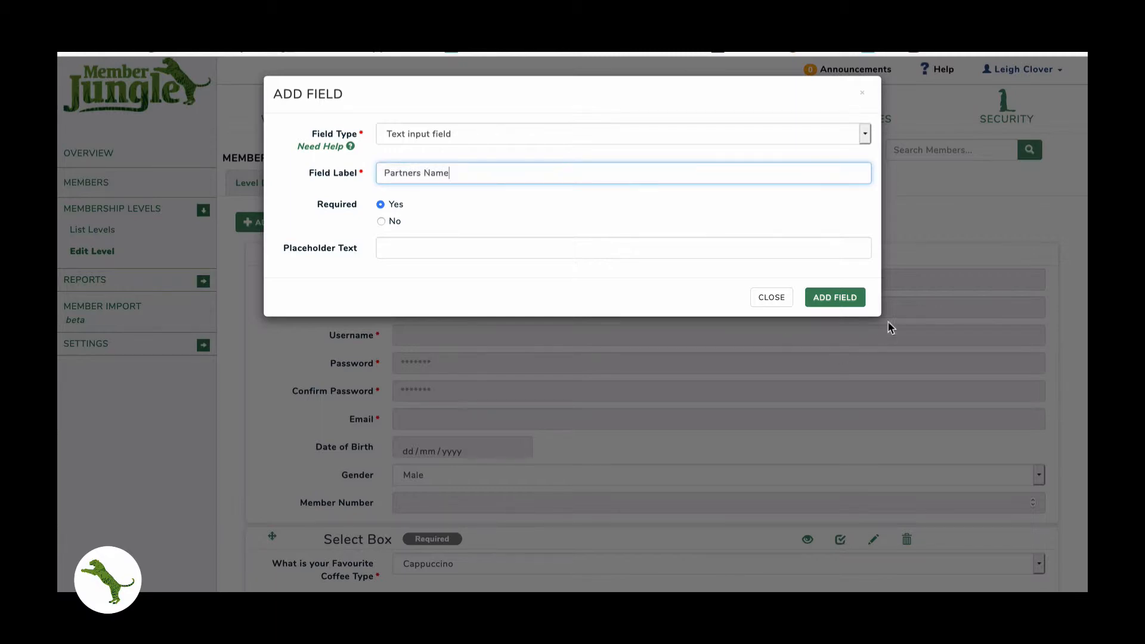
click(836, 297)
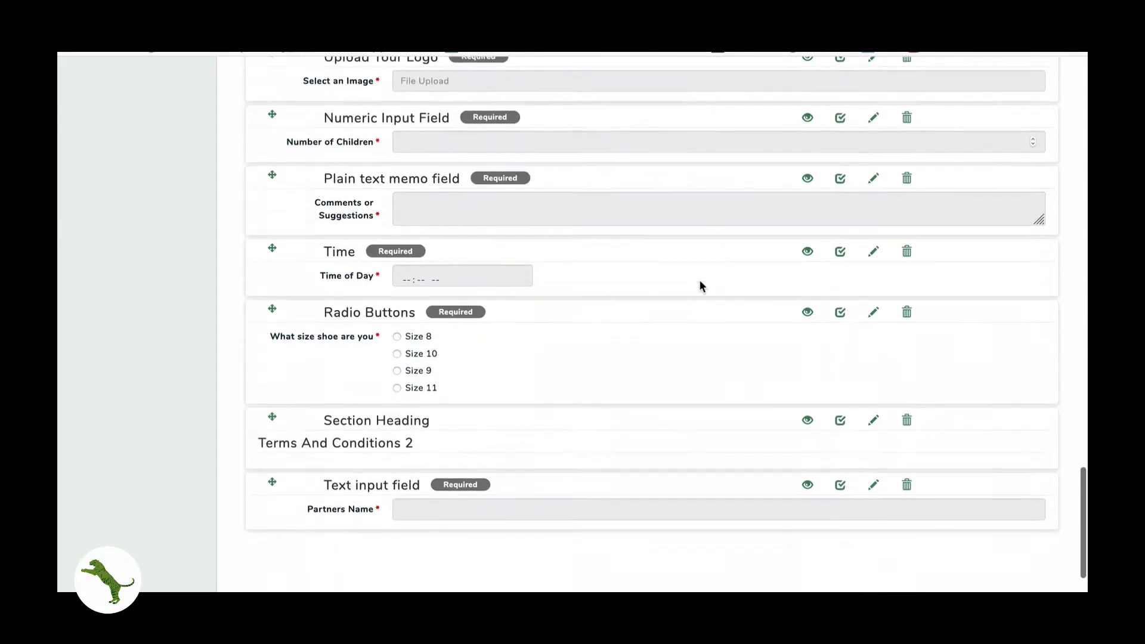
scroll(700, 286, down, 2)
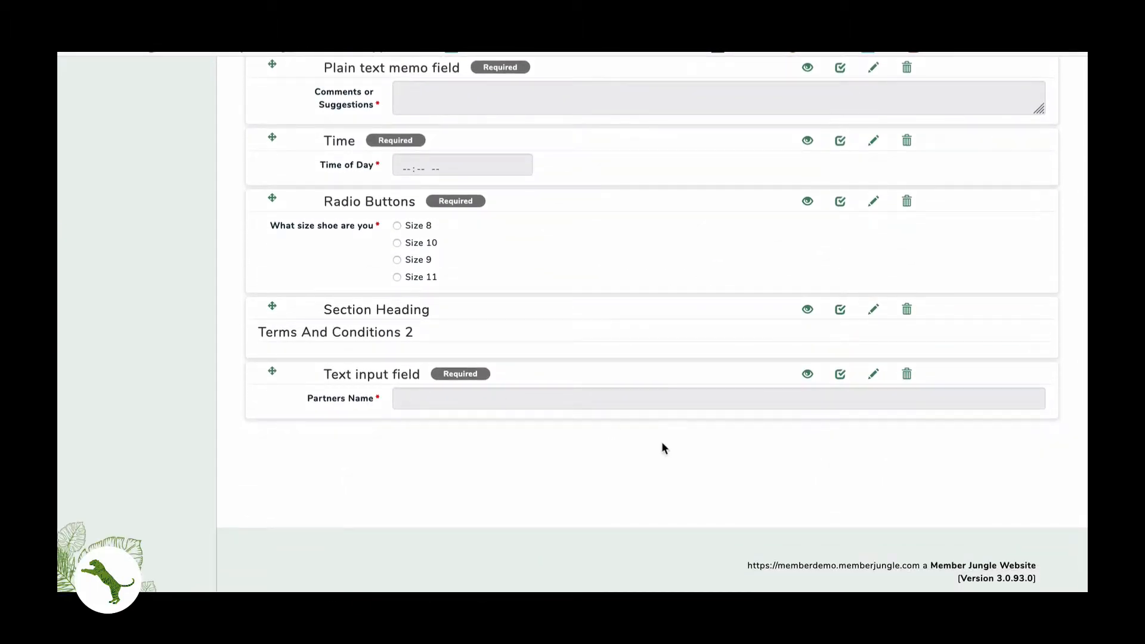
- Give Partners Name the placeholder 'This is not required it is optional only' and set Required to No
click(873, 374)
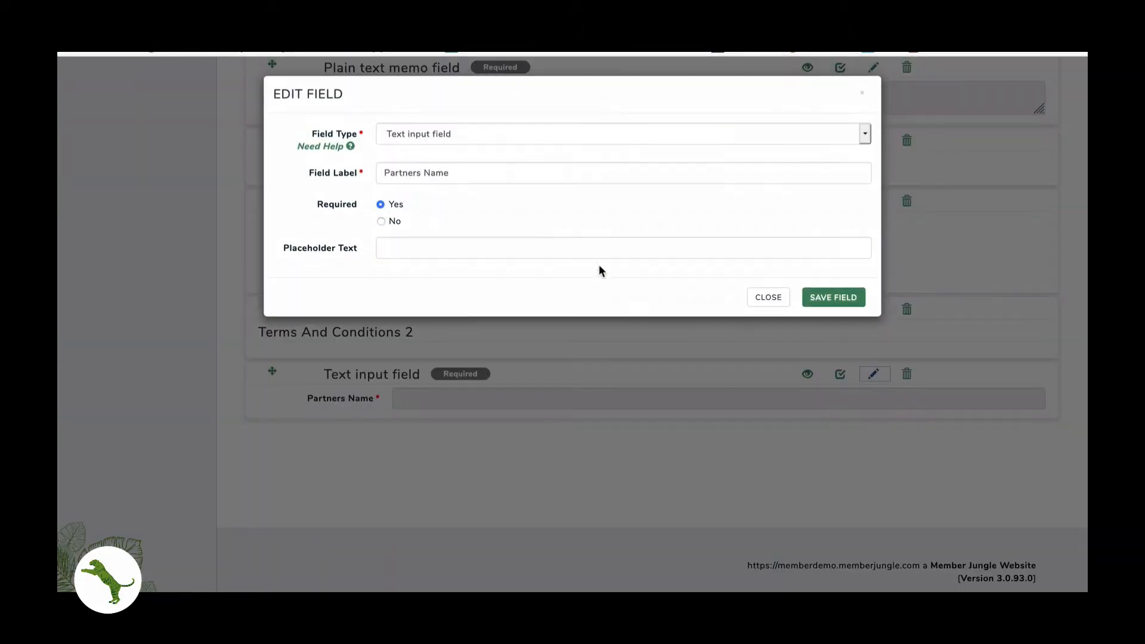
drag(284, 248, 430, 253)
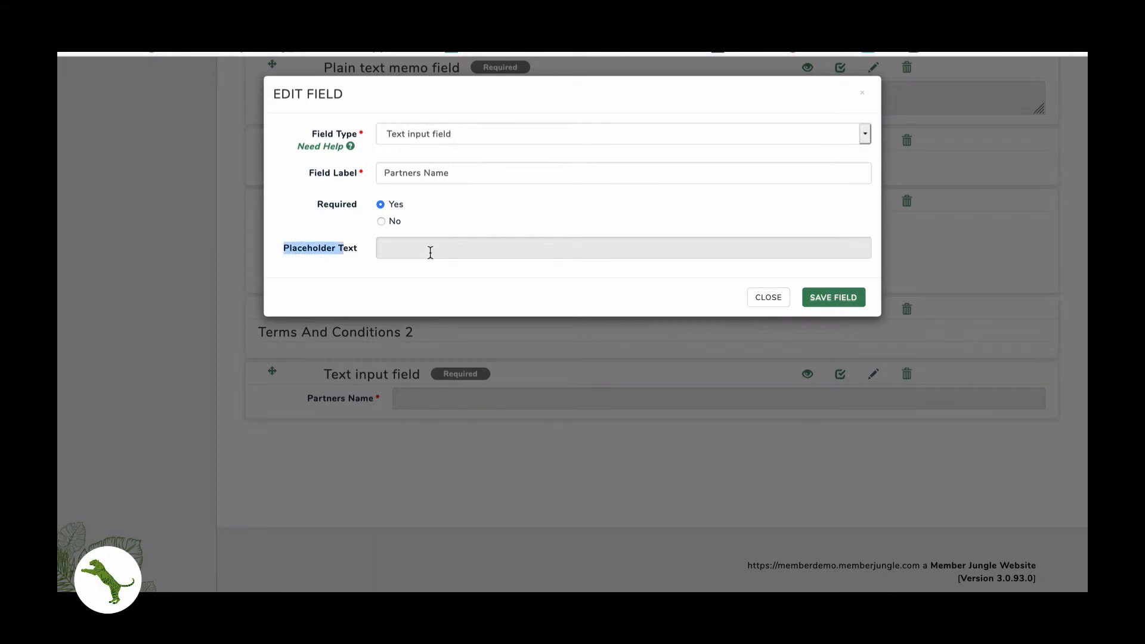
click(430, 253)
text(T)
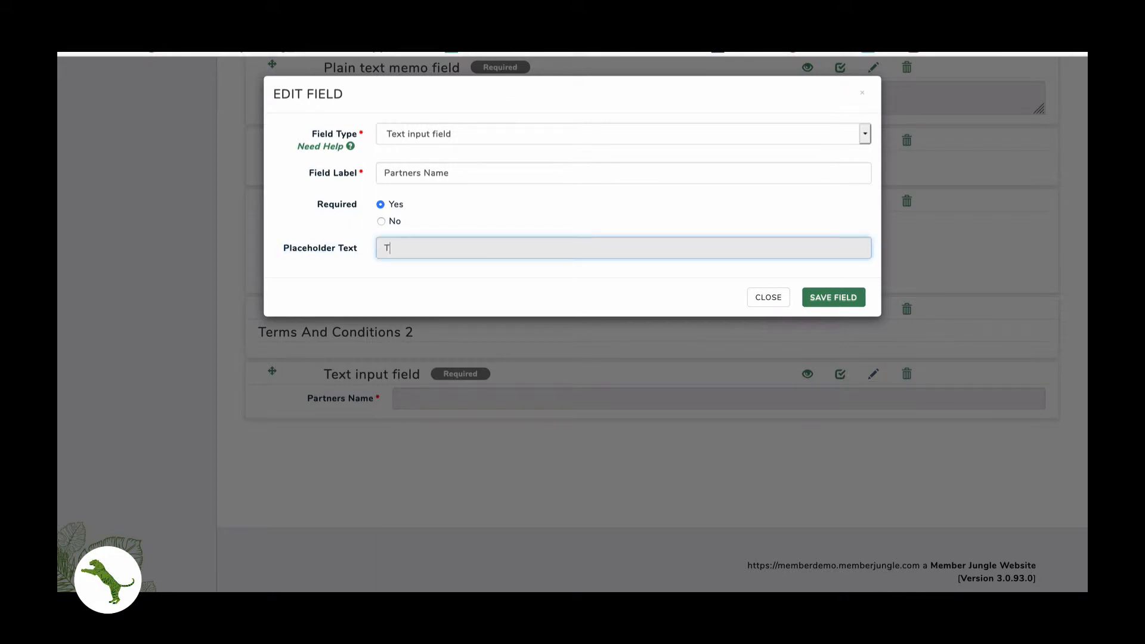
text(his is not required it is optional)
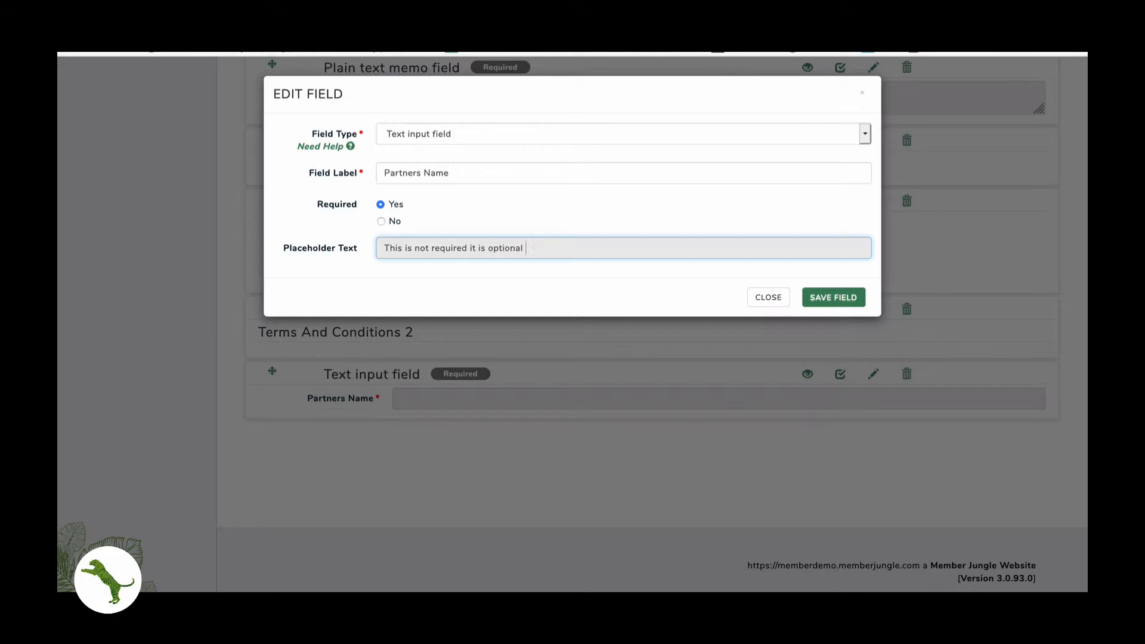
text( only)
click(381, 221)
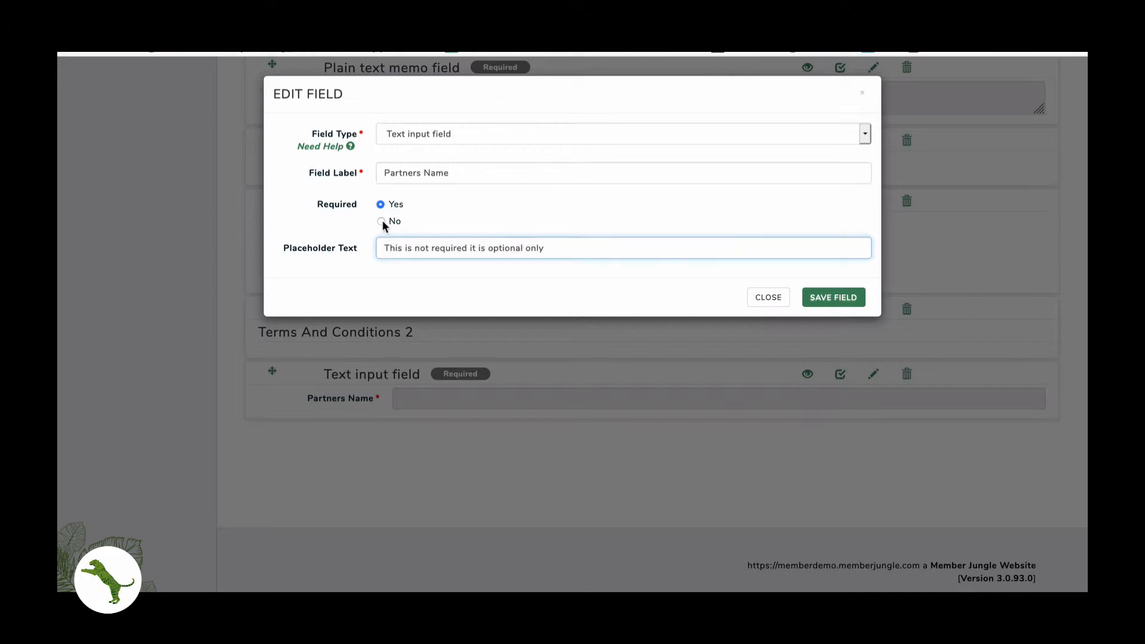
click(831, 296)
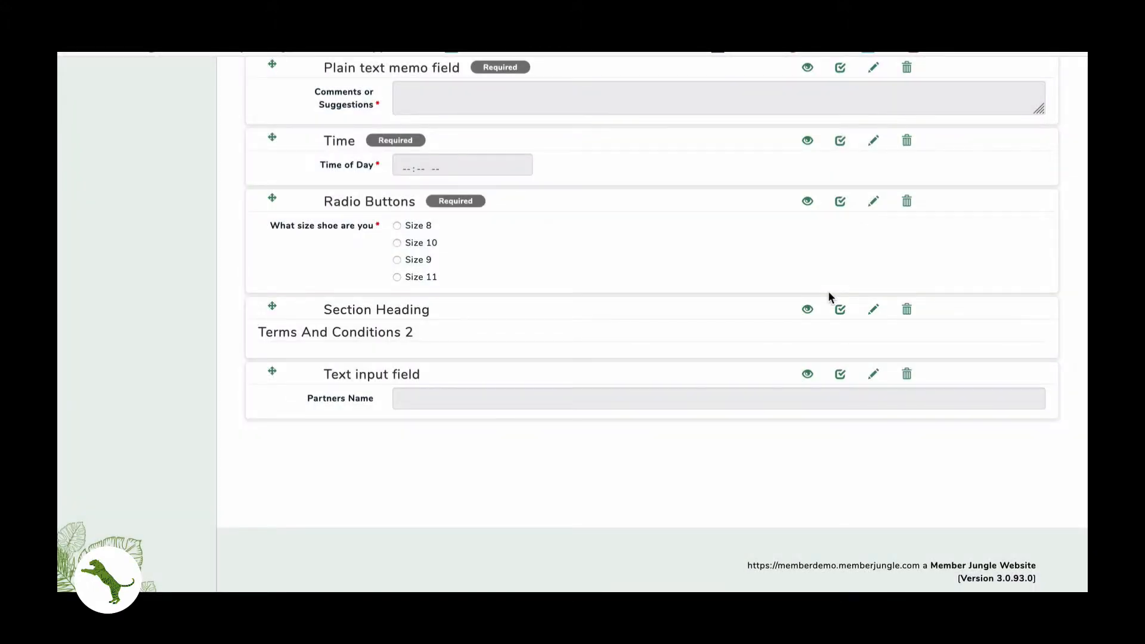
- Add an optional Time field labelled 'Time of Application'
scroll(829, 291, up, 20)
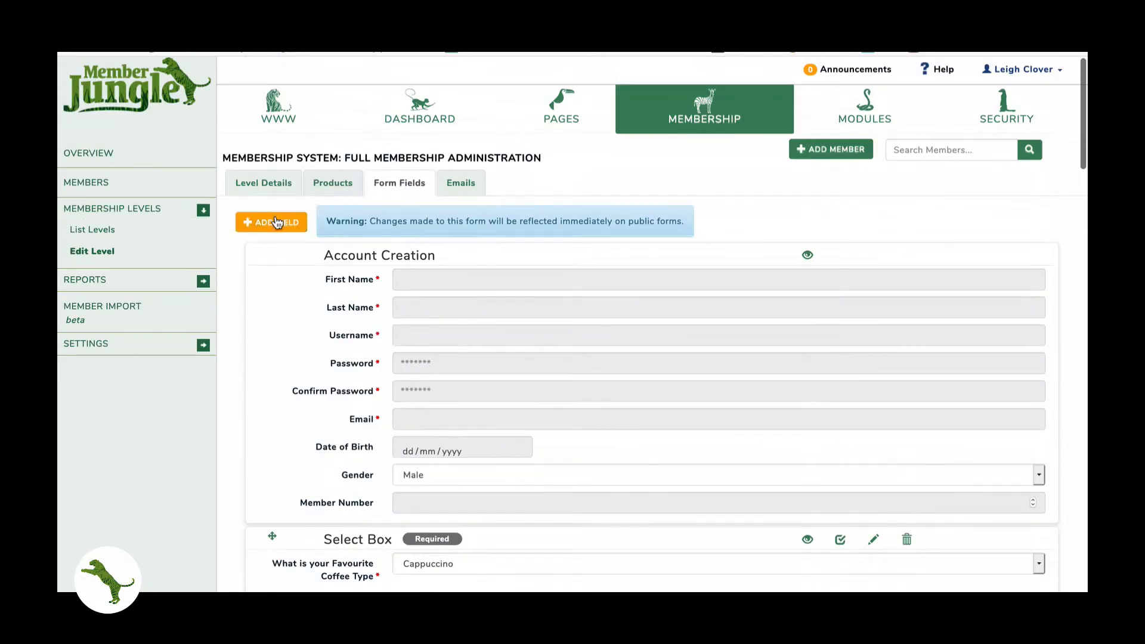
click(277, 223)
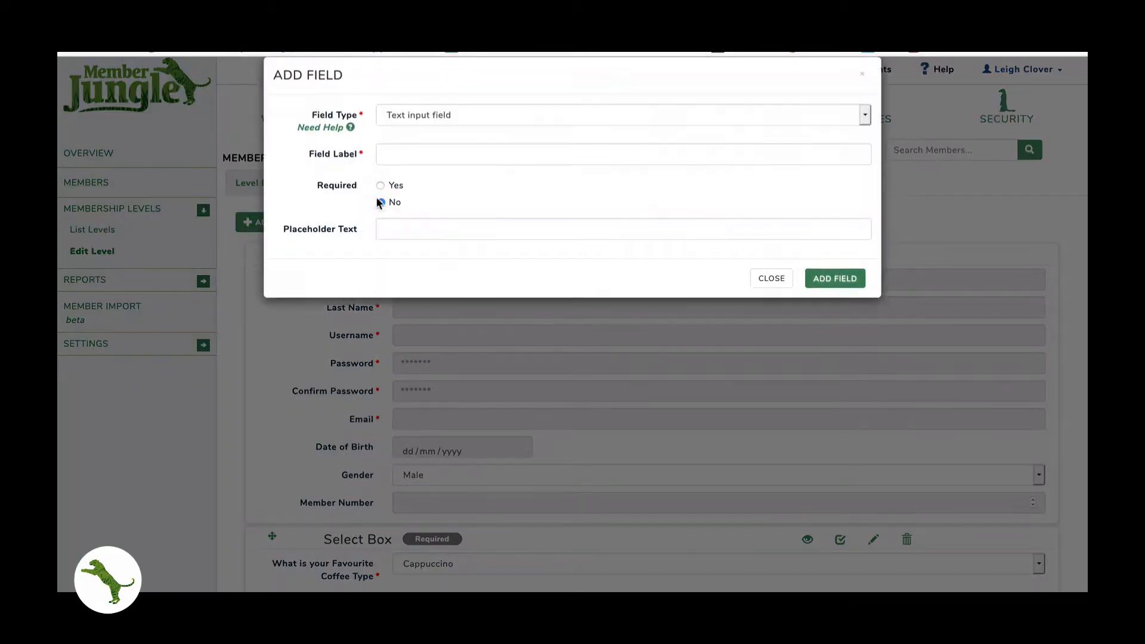
click(424, 134)
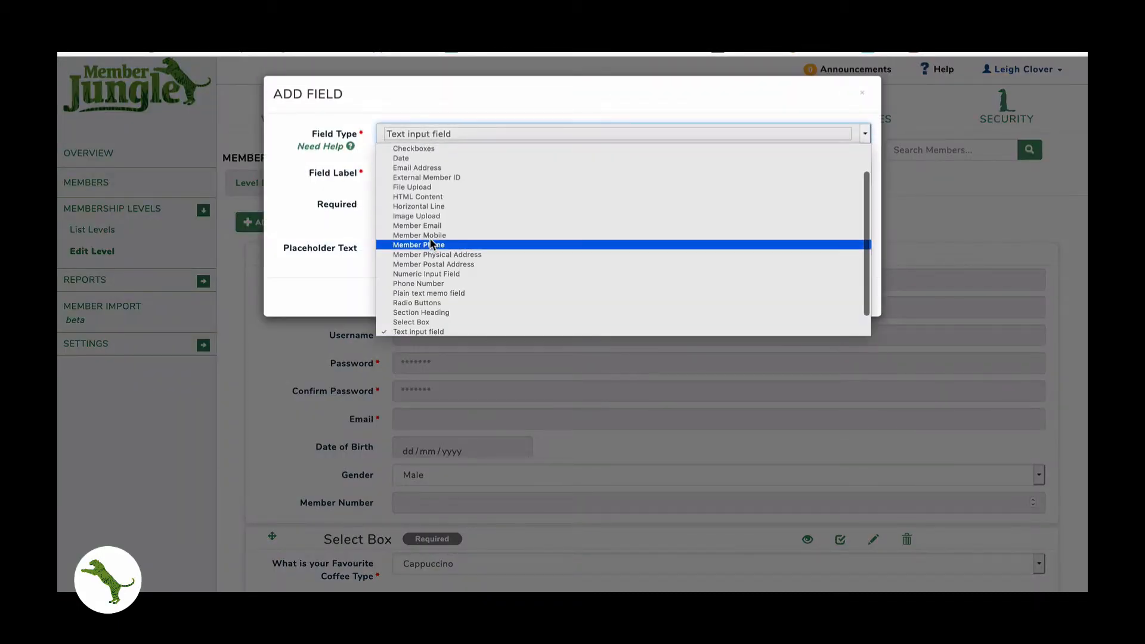
scroll(429, 237, down, 1)
click(406, 320)
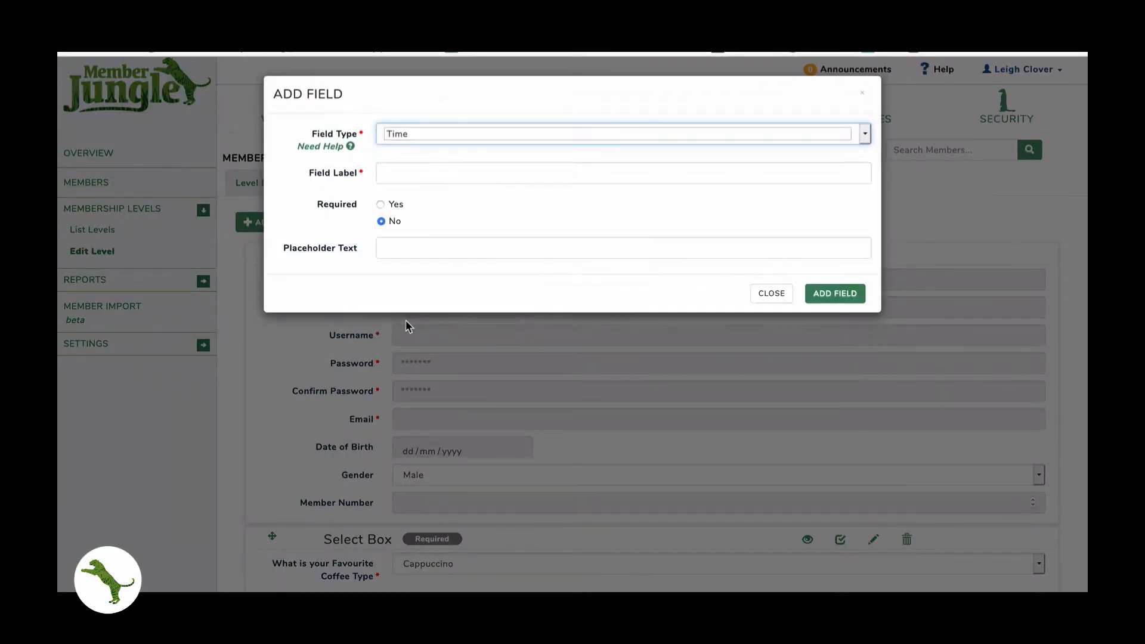
click(422, 174)
text(T)
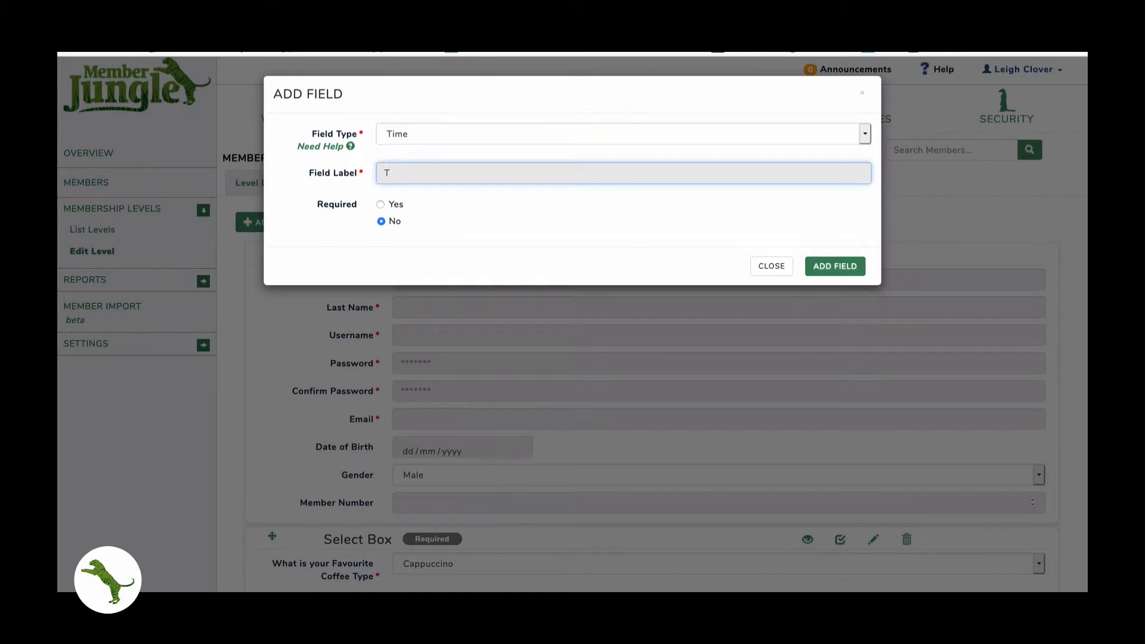
text(ime of Application)
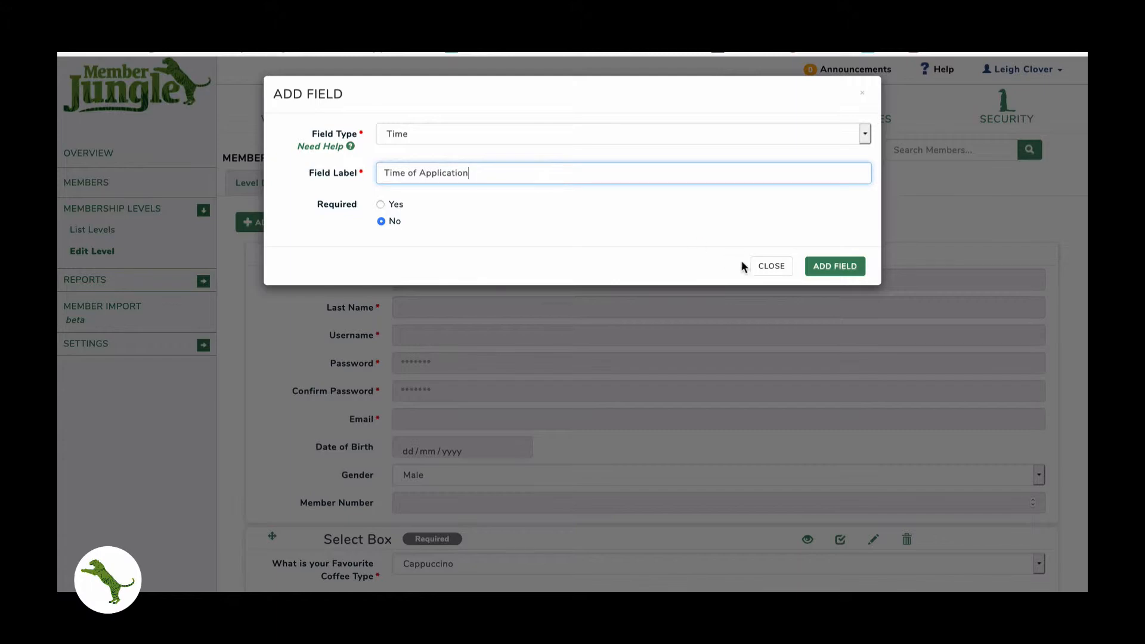
click(827, 267)
- Start a Yes/No radio Button field labelled 'Do you like this form?'
click(272, 224)
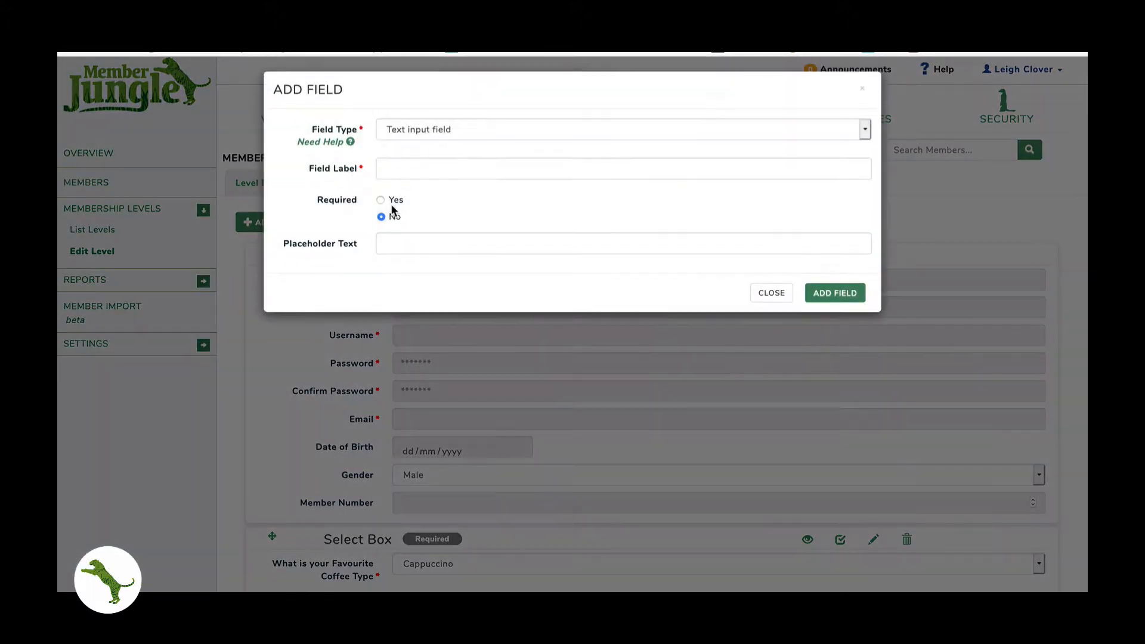
click(427, 130)
scroll(424, 197, down, 1)
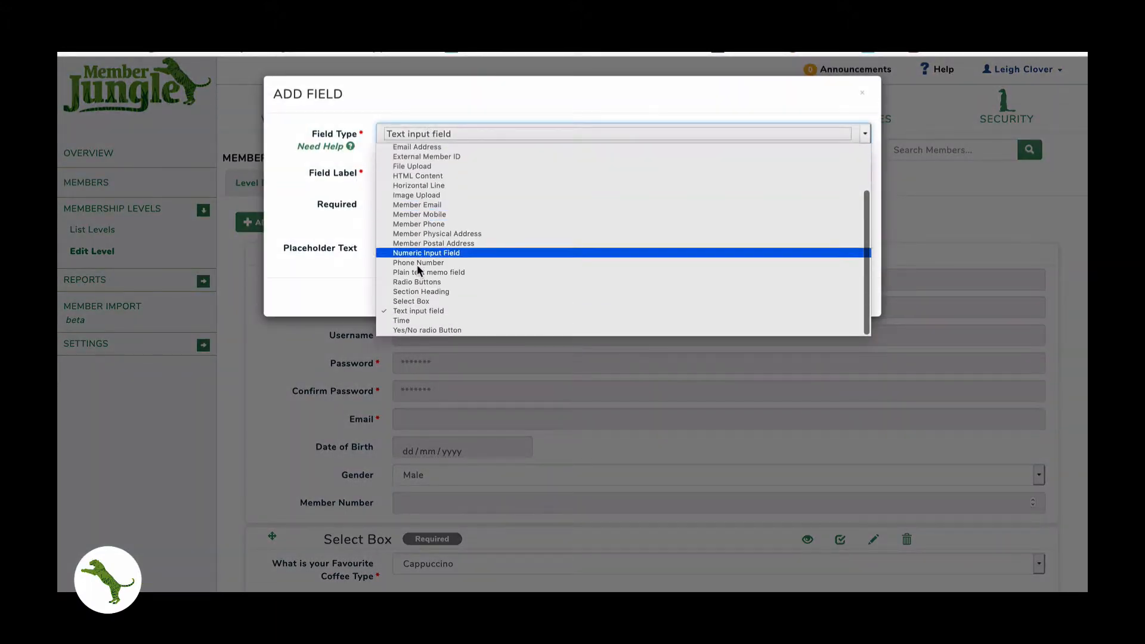
click(417, 330)
click(420, 171)
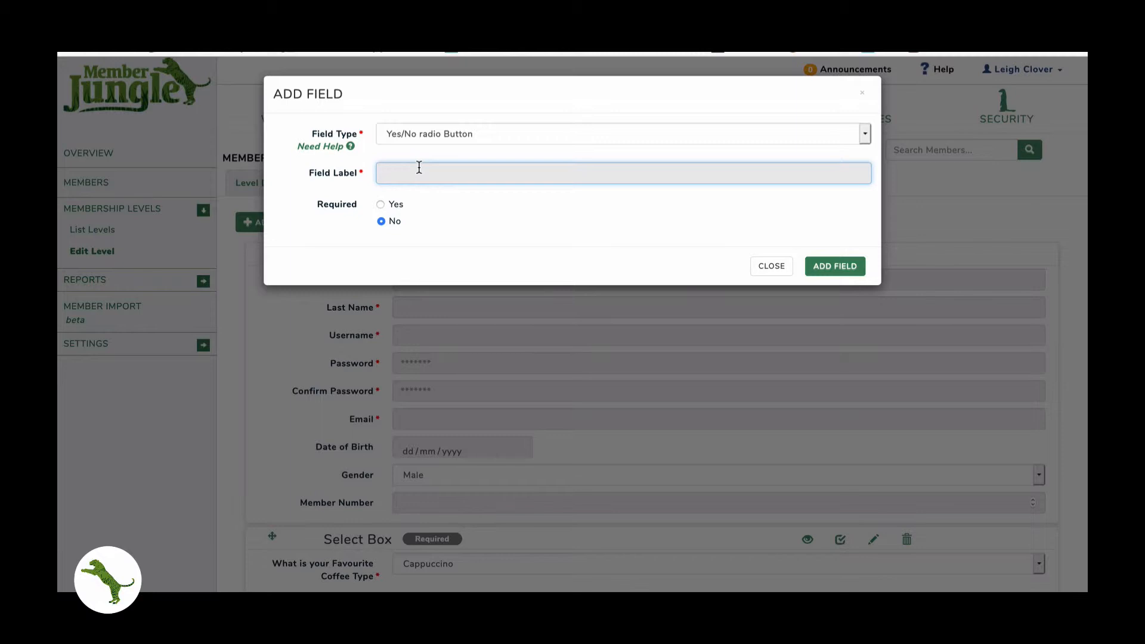
text(ar)
key(BackSpace)
key(BackSpace)
text(Do you like this of)
key(BackSpace)
key(BackSpace)
text(form)
- Add the 'Do you like this form?' question to the form
click(837, 265)
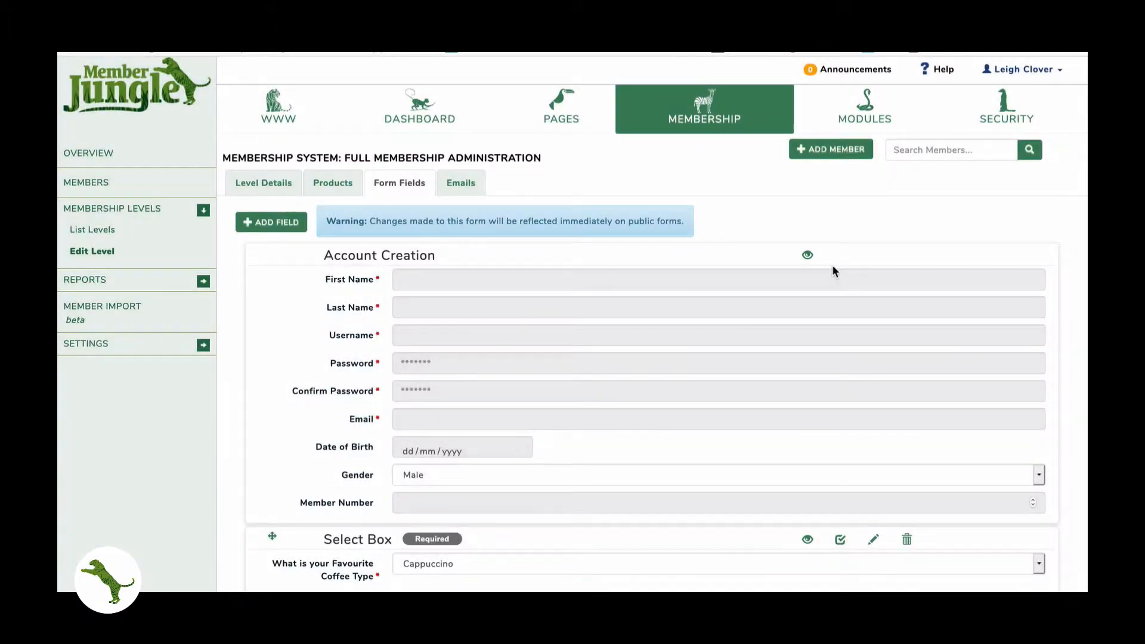
scroll(711, 295, down, 2)
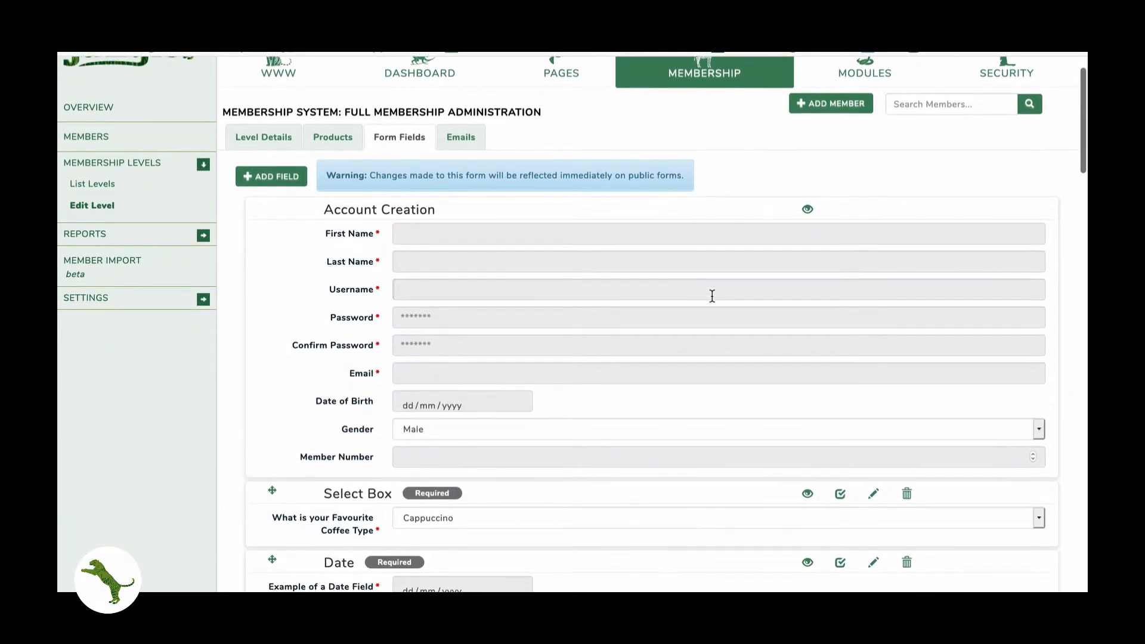
scroll(713, 296, down, 1)
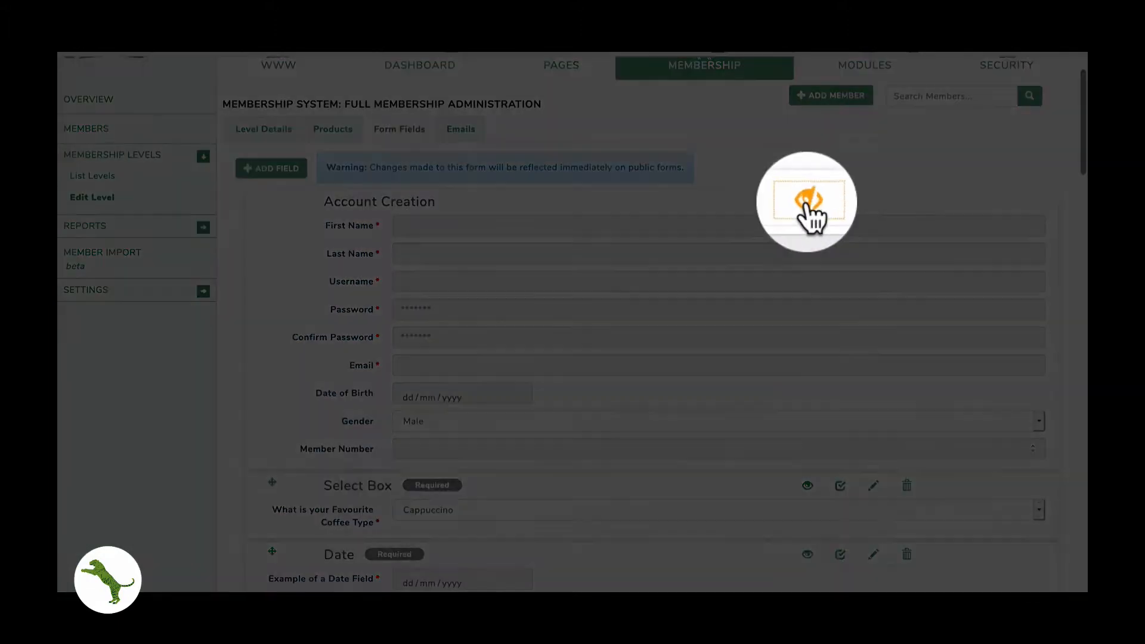
- Collapse the Account Creation, Select Box, Date, Membership, Radio Buttons, Postal Address and Admin Notes blocks
click(808, 201)
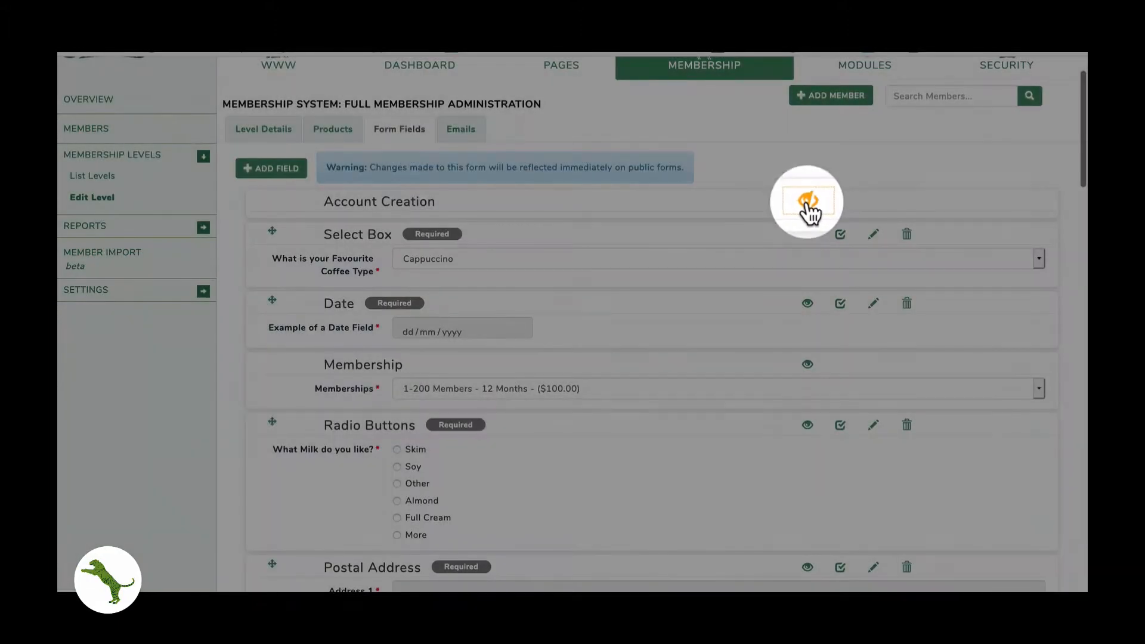
click(808, 234)
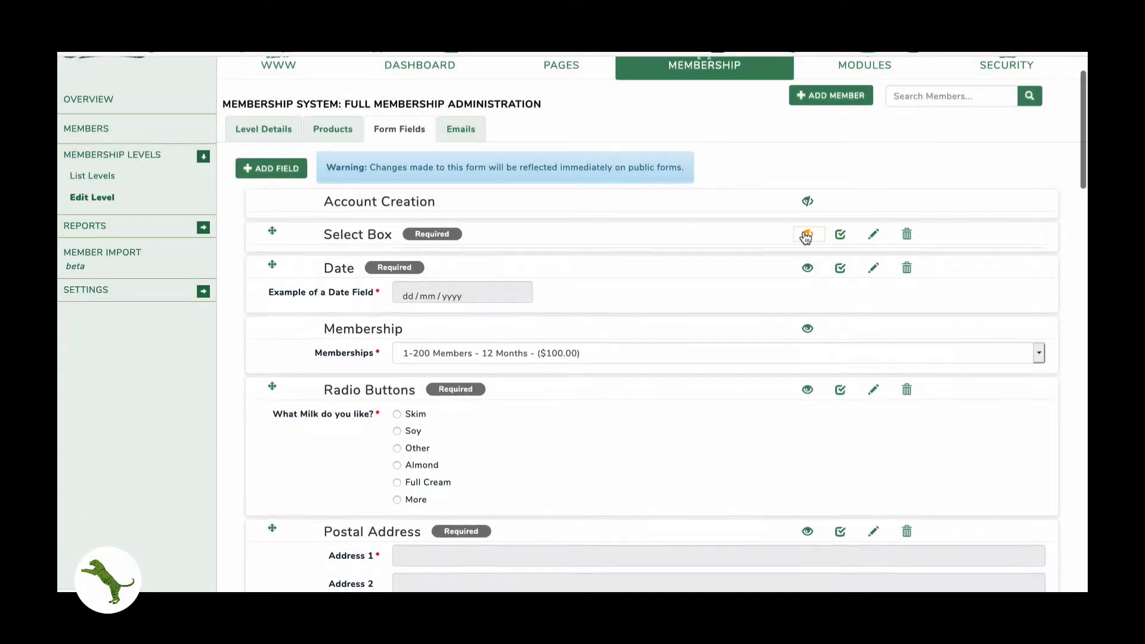
click(809, 268)
click(807, 300)
click(808, 334)
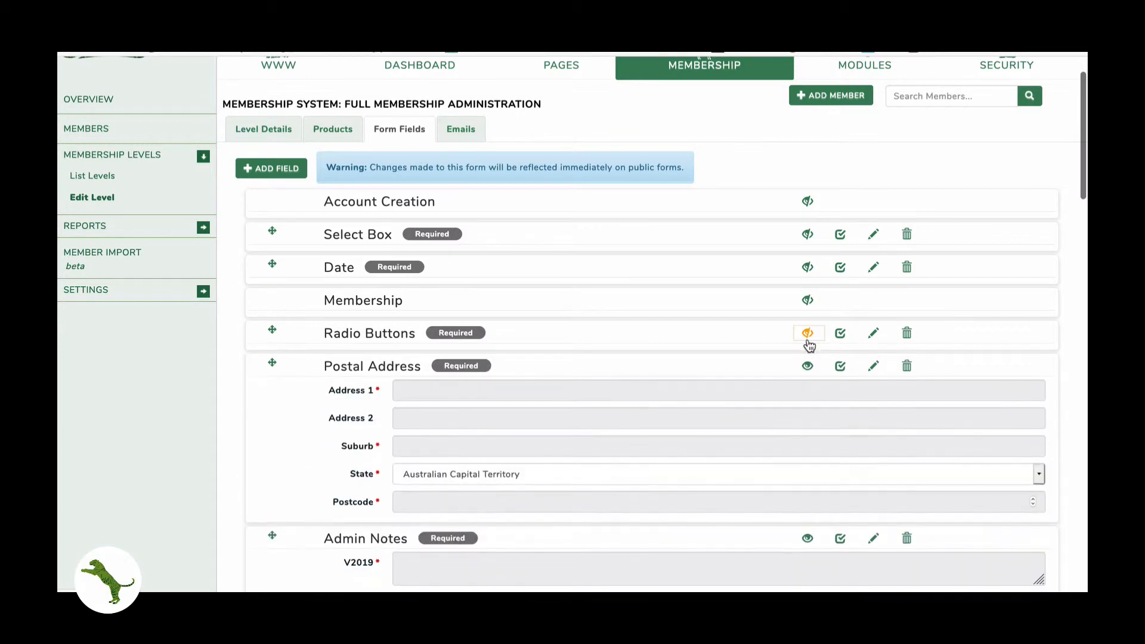
click(808, 367)
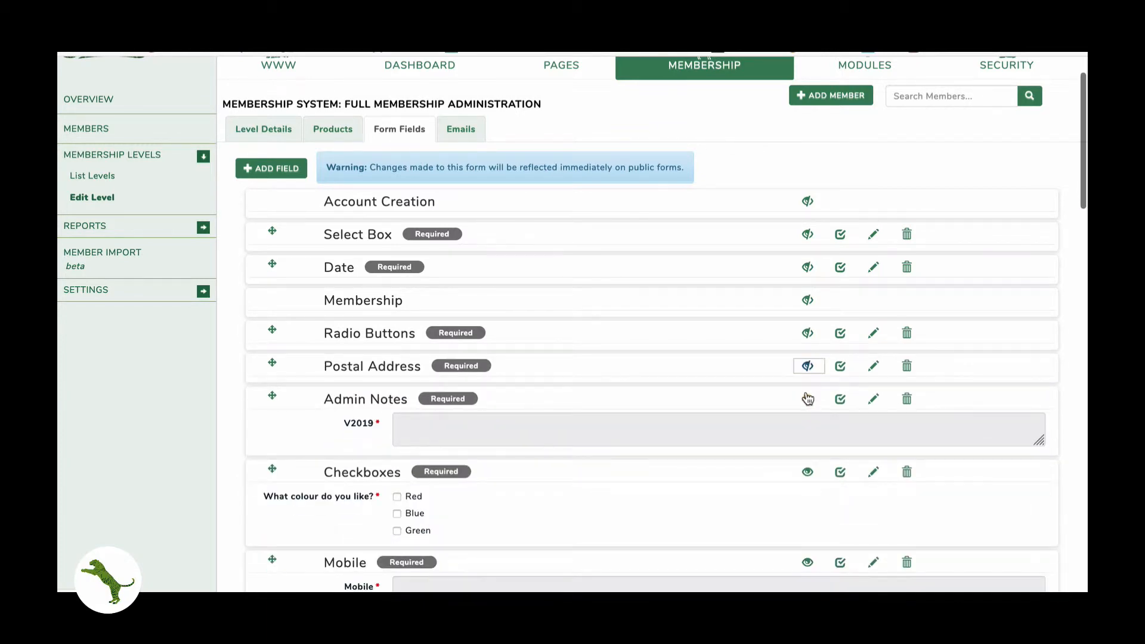
click(809, 399)
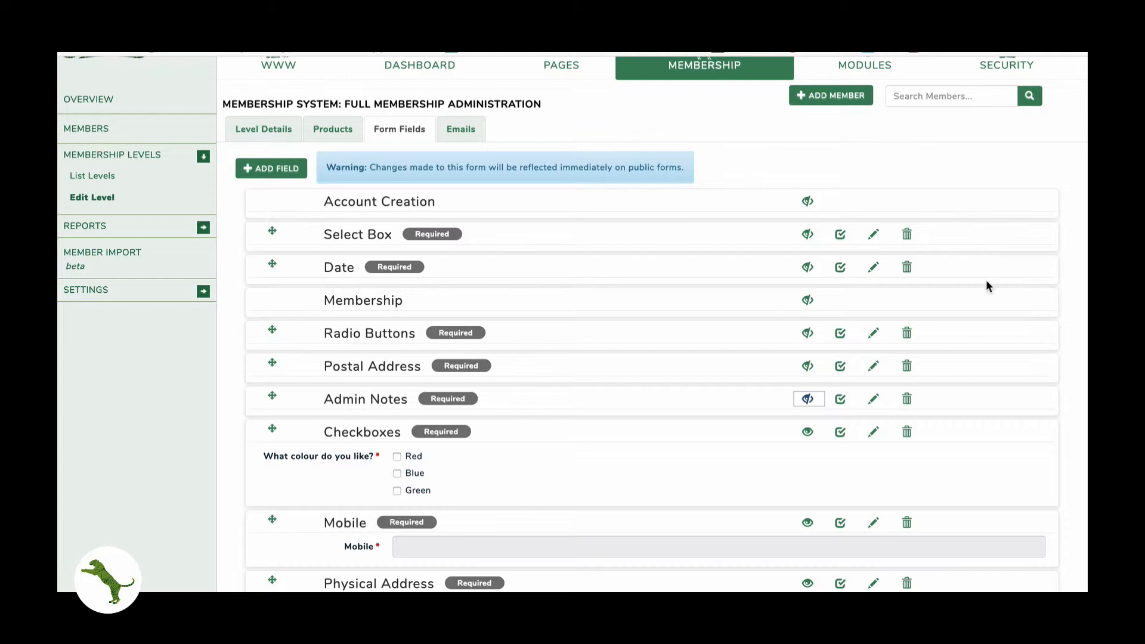
scroll(986, 280, up, 2)
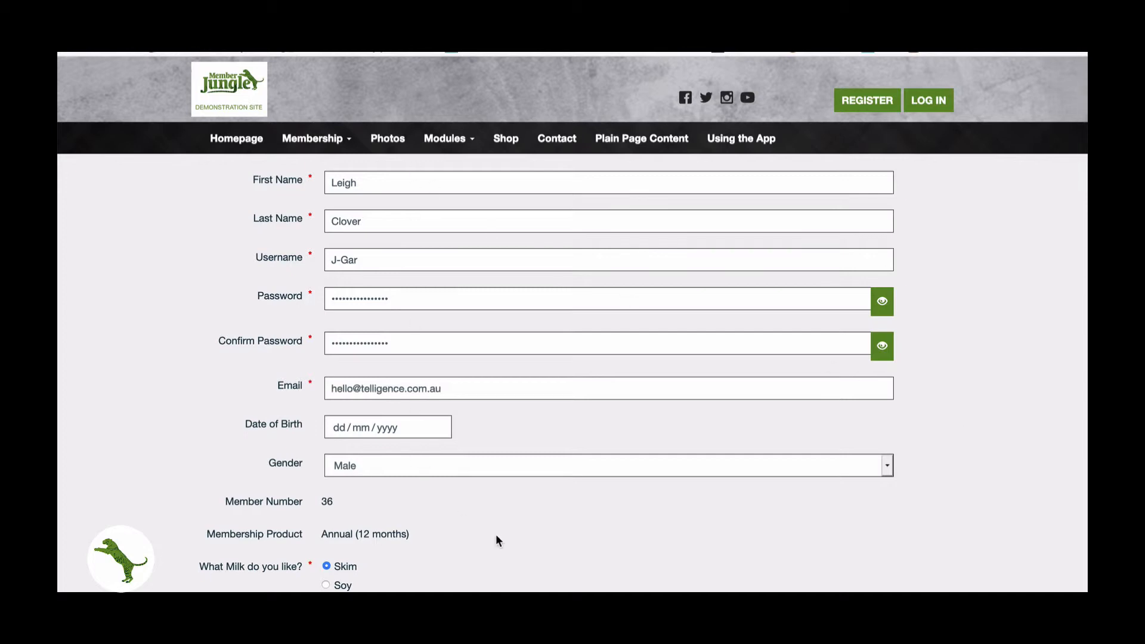
- Log out, then open Membership > Join Now and register for the Annual (12 months) membership
scroll(497, 537, down, 20)
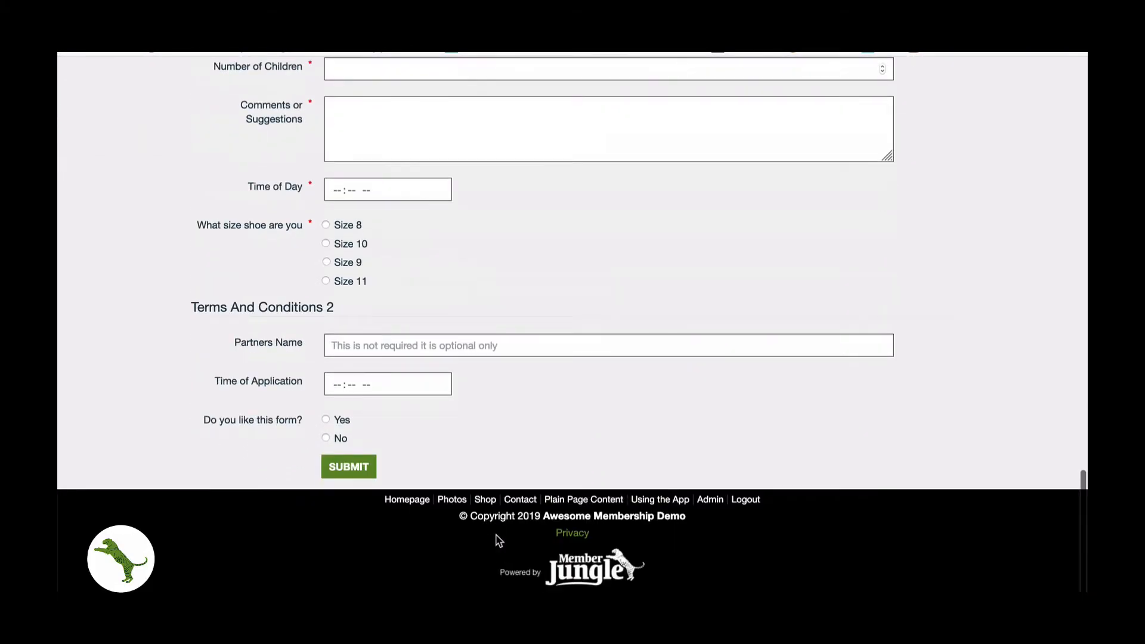
click(745, 500)
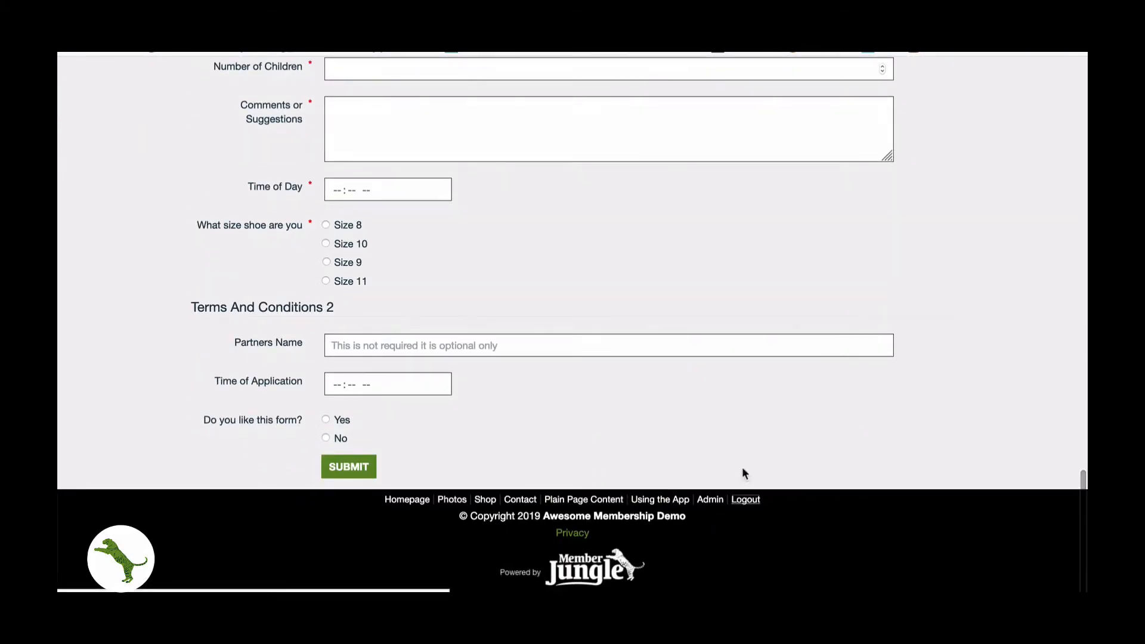
mouse_move(343, 142)
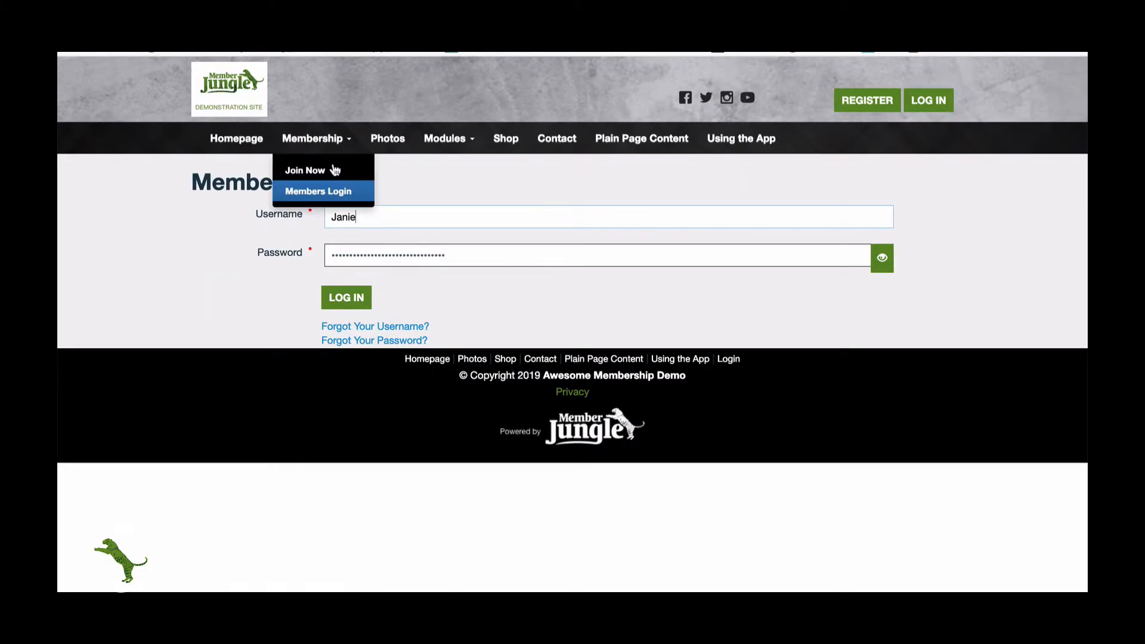
click(319, 172)
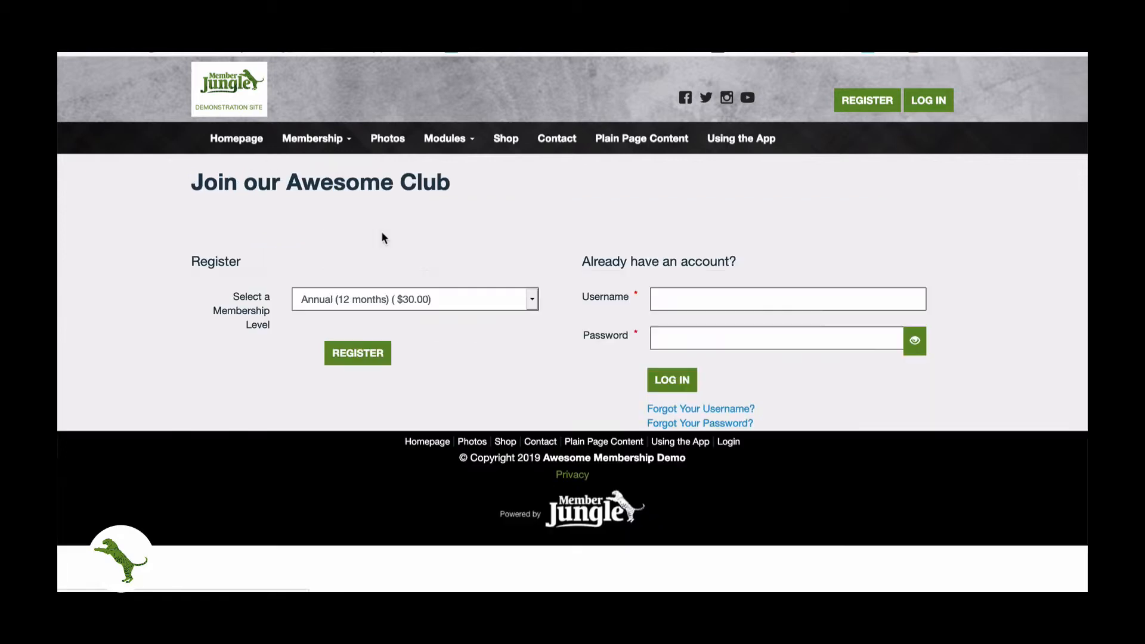
click(388, 296)
click(385, 296)
click(361, 354)
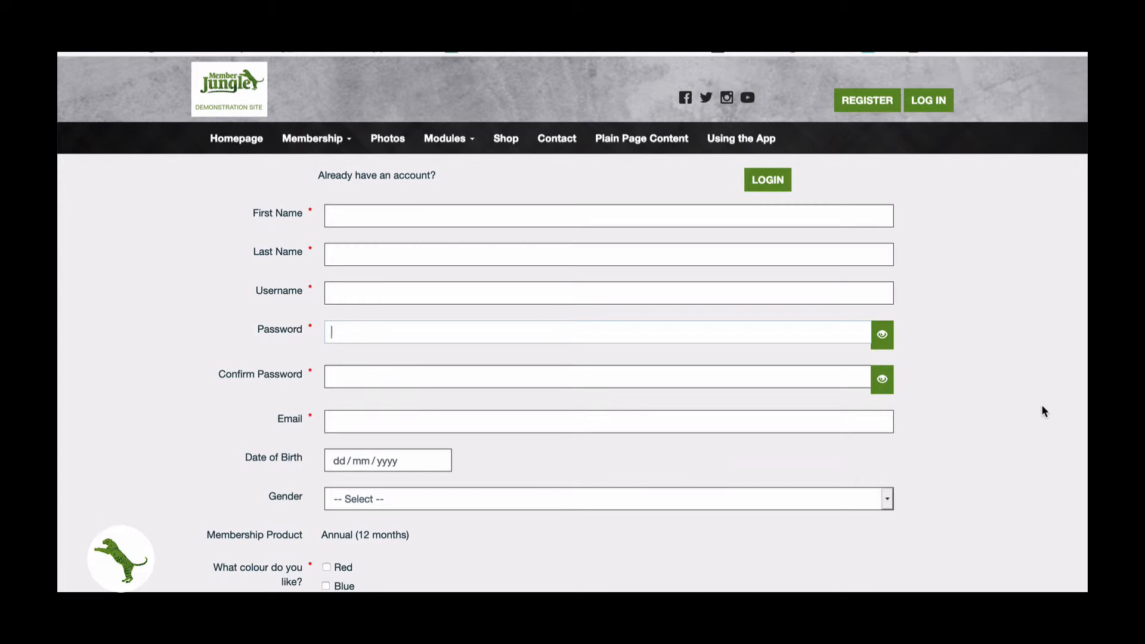
scroll(1022, 337, down, 5)
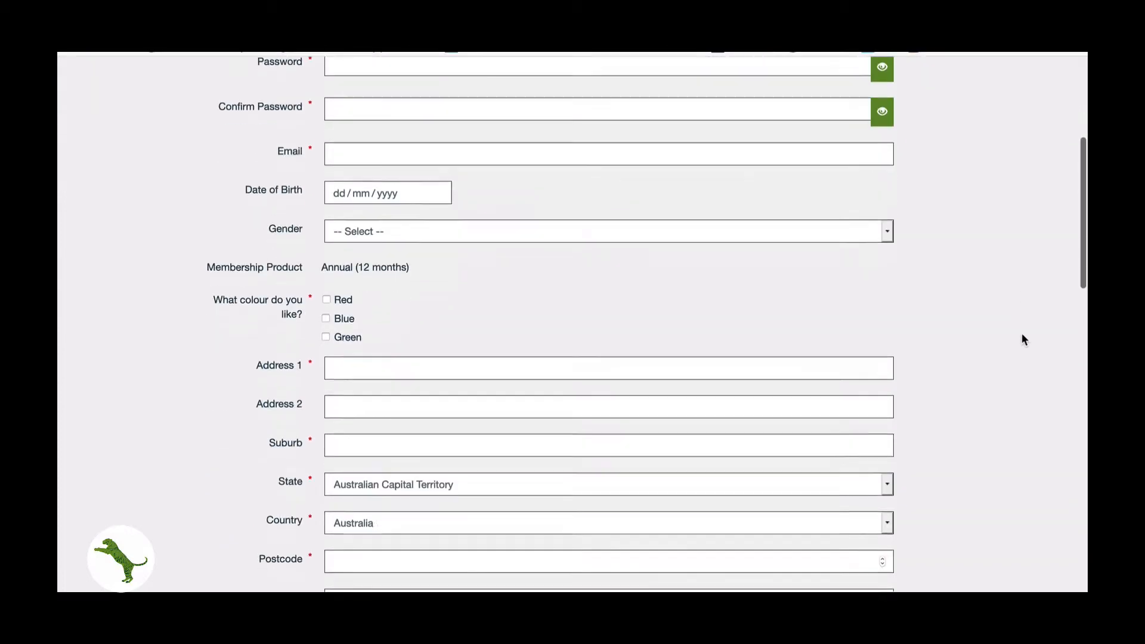
scroll(1022, 334, down, 10)
scroll(1022, 334, up, 15)
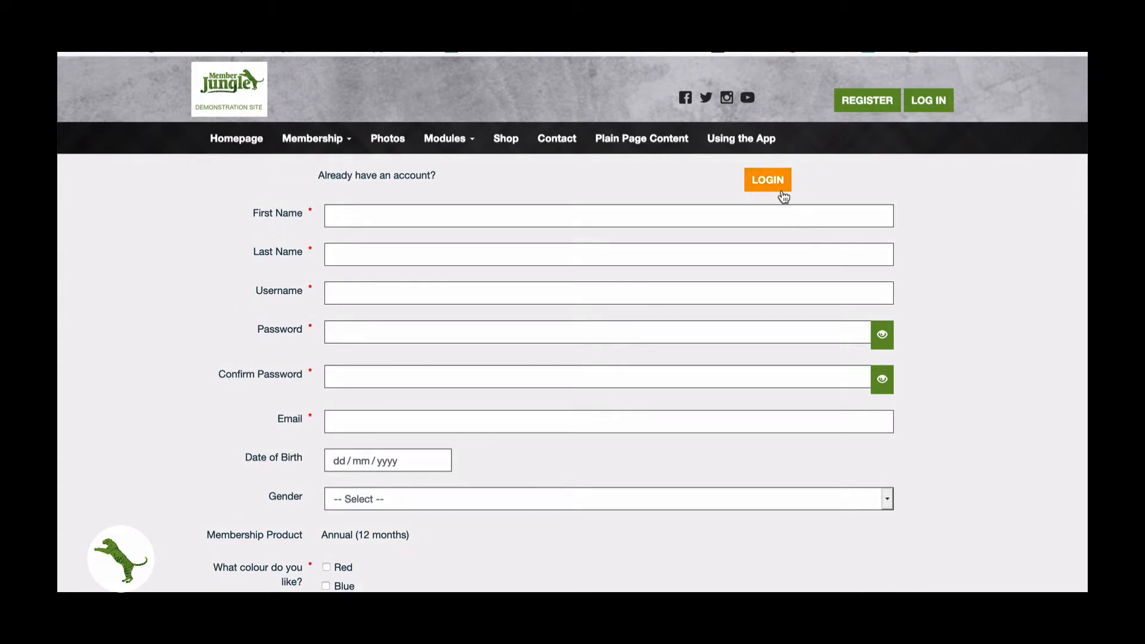
- Toggle between the login and create-account forms, then look at the Gender choices without picking one
click(775, 183)
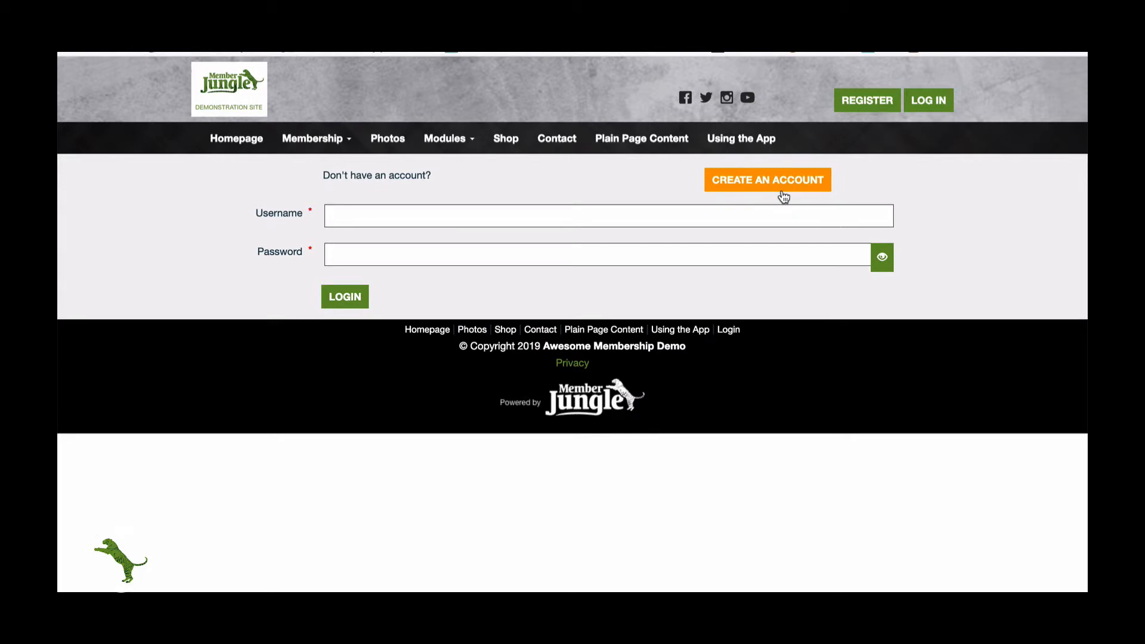
click(783, 196)
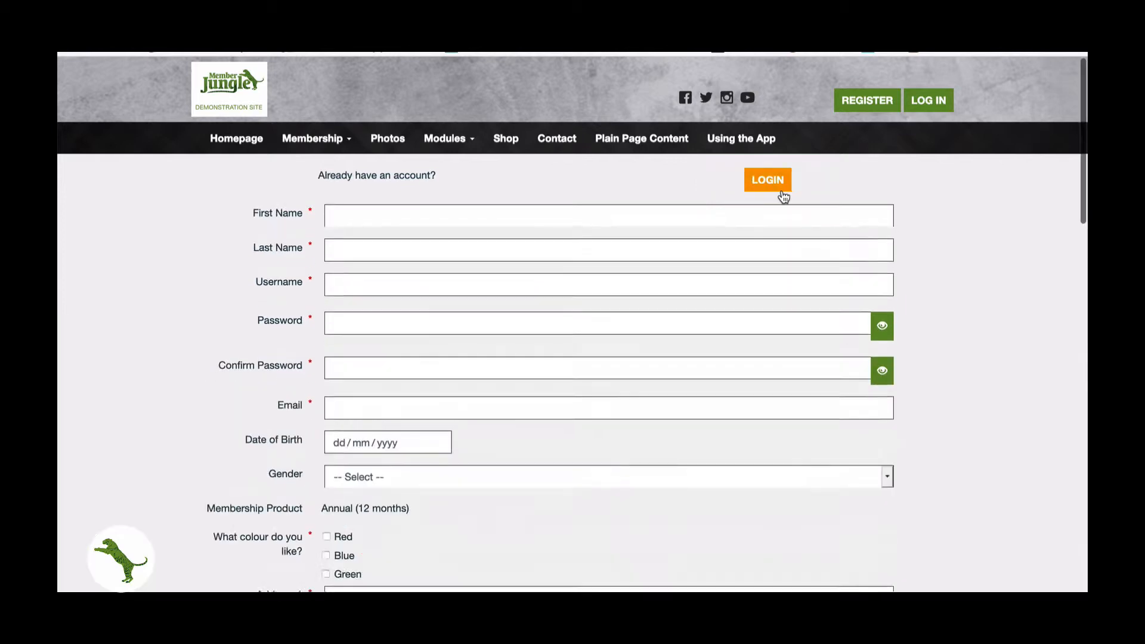
scroll(999, 293, down, 1)
scroll(1000, 293, down, 2)
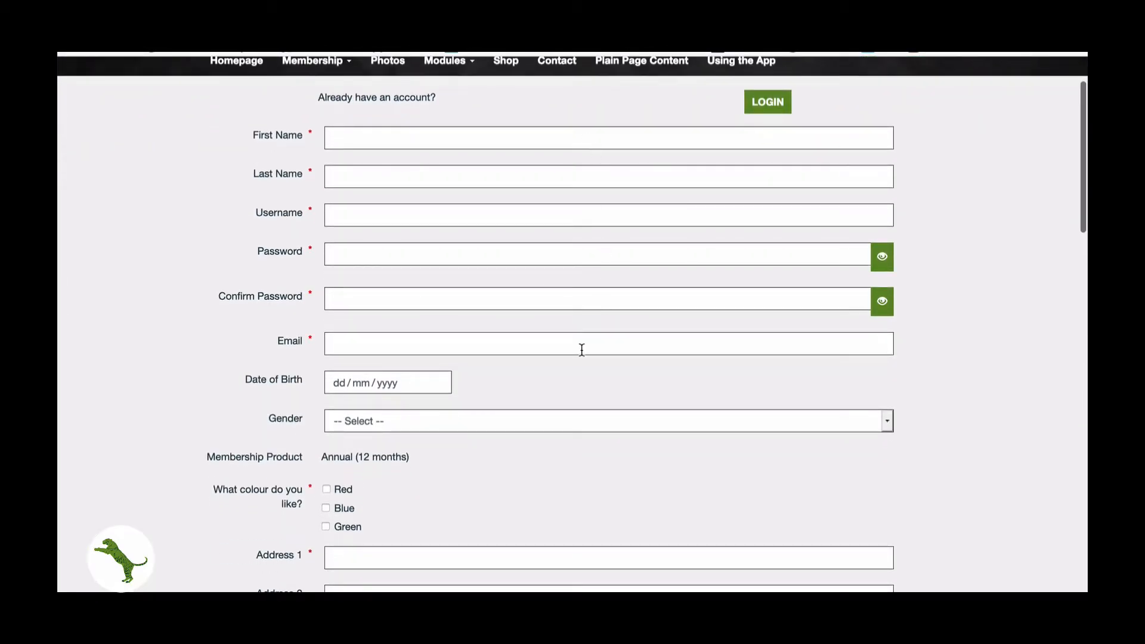
click(381, 428)
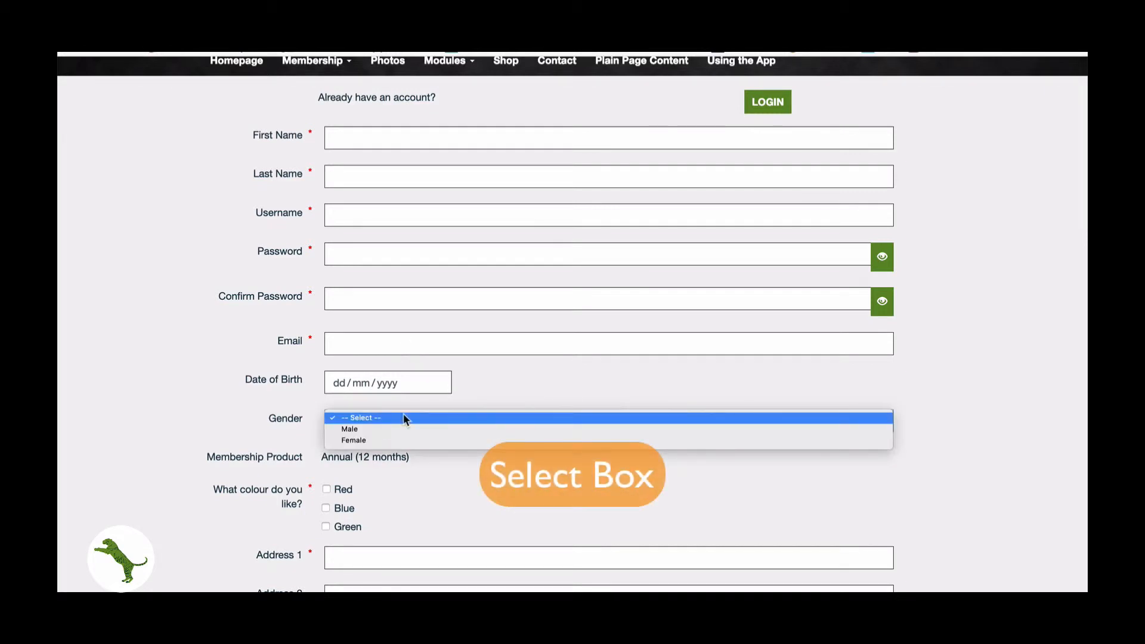
click(403, 417)
- Tick Blue and Red as favourite colours and scroll down through the remaining fields
scroll(509, 381, down, 4)
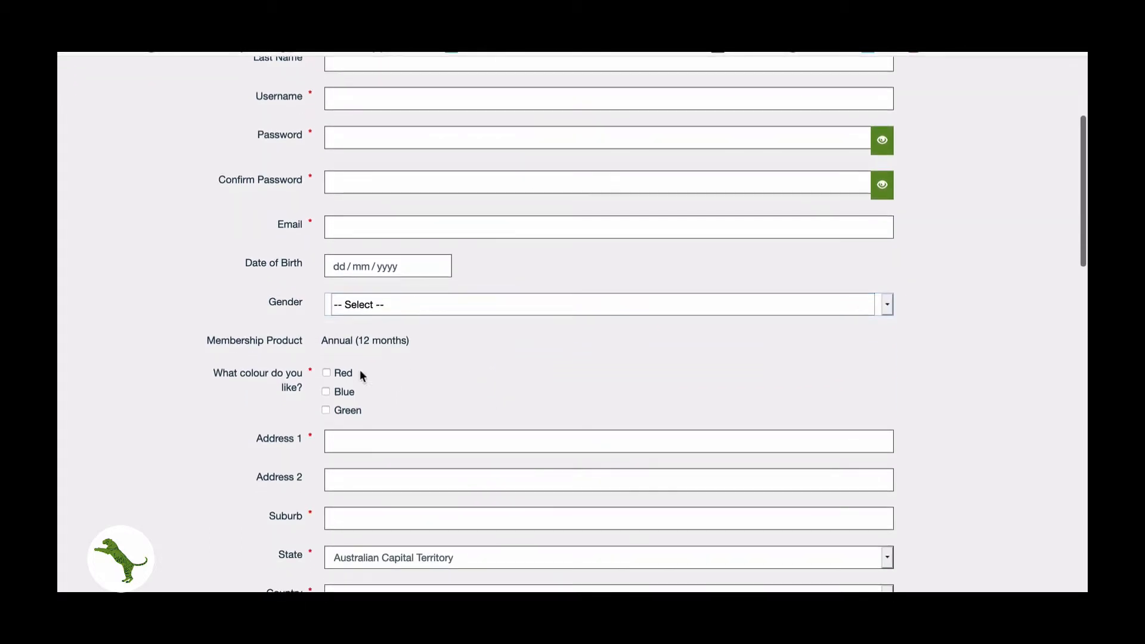
click(326, 392)
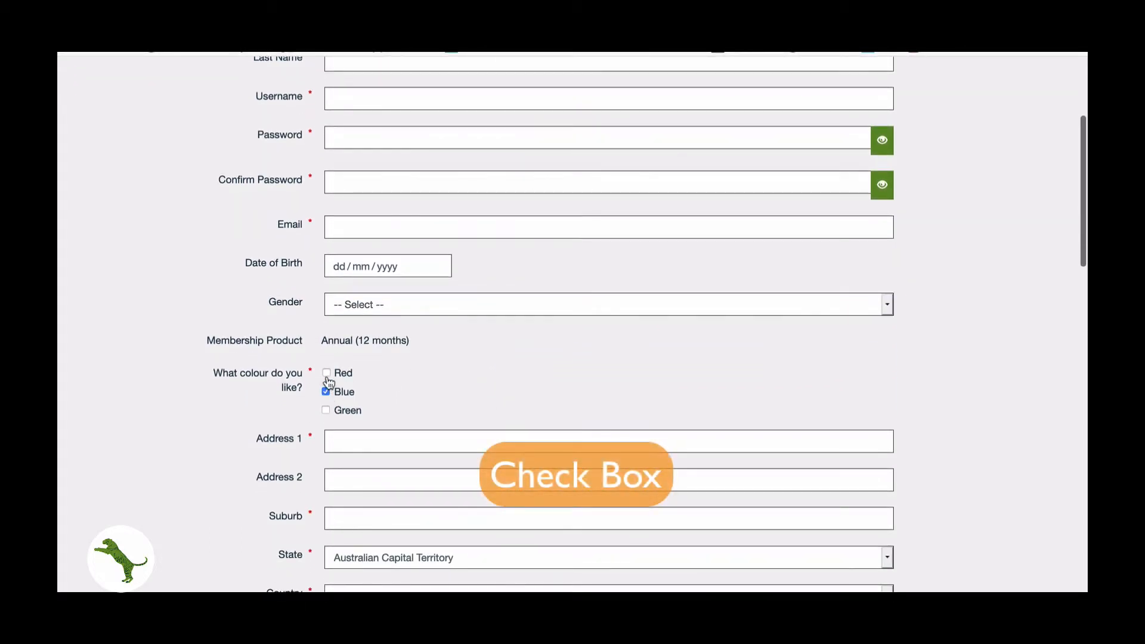
click(327, 374)
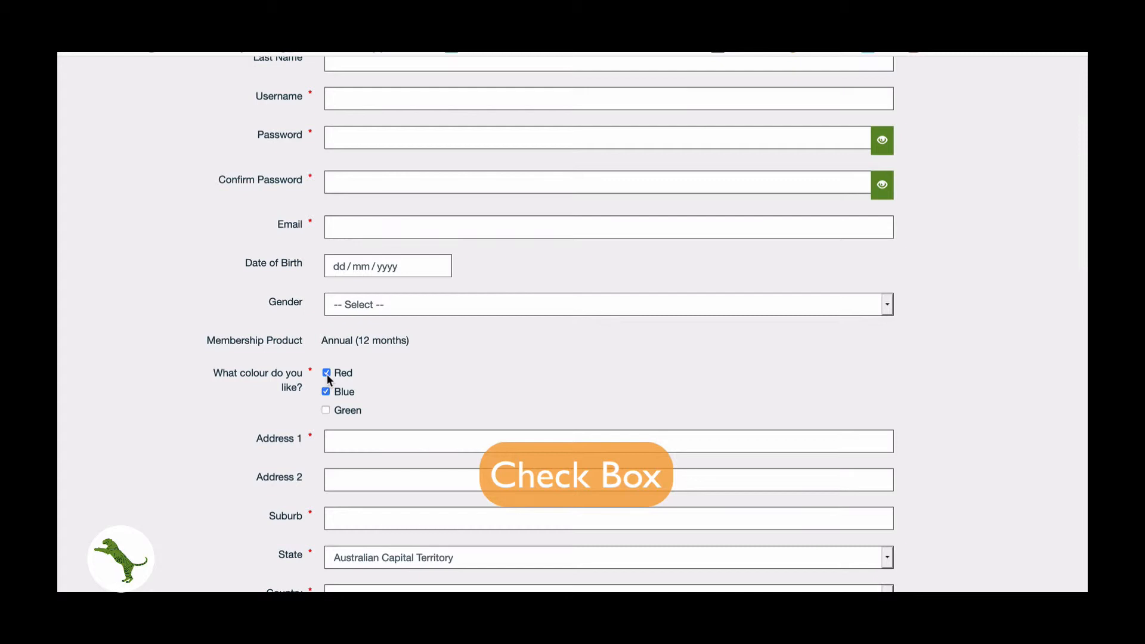
scroll(328, 380, down, 5)
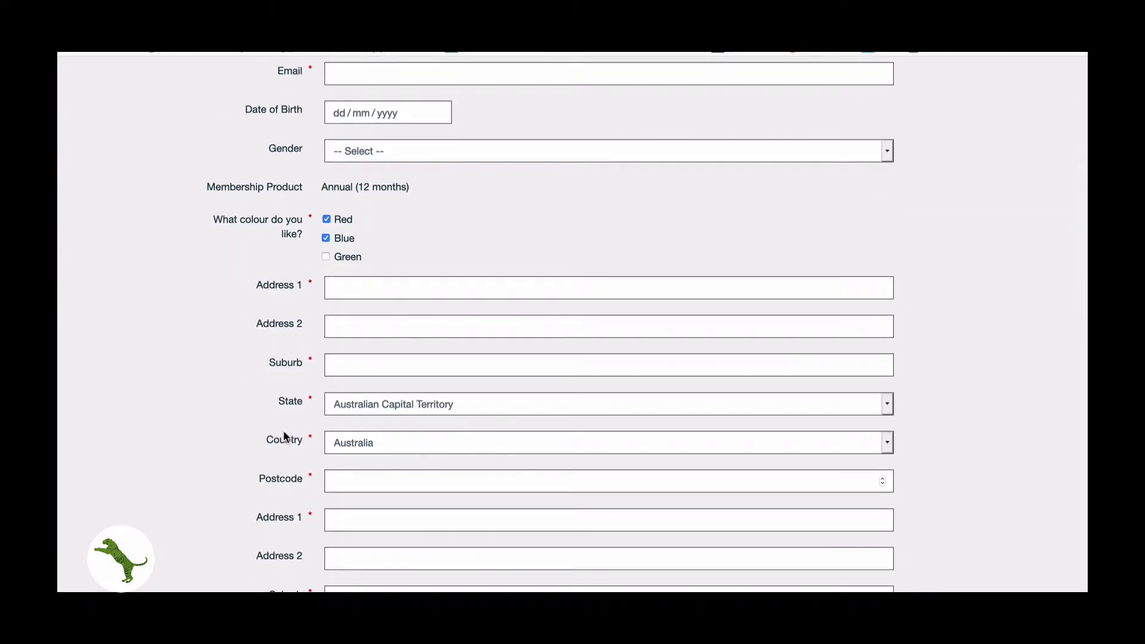
scroll(284, 433, down, 2)
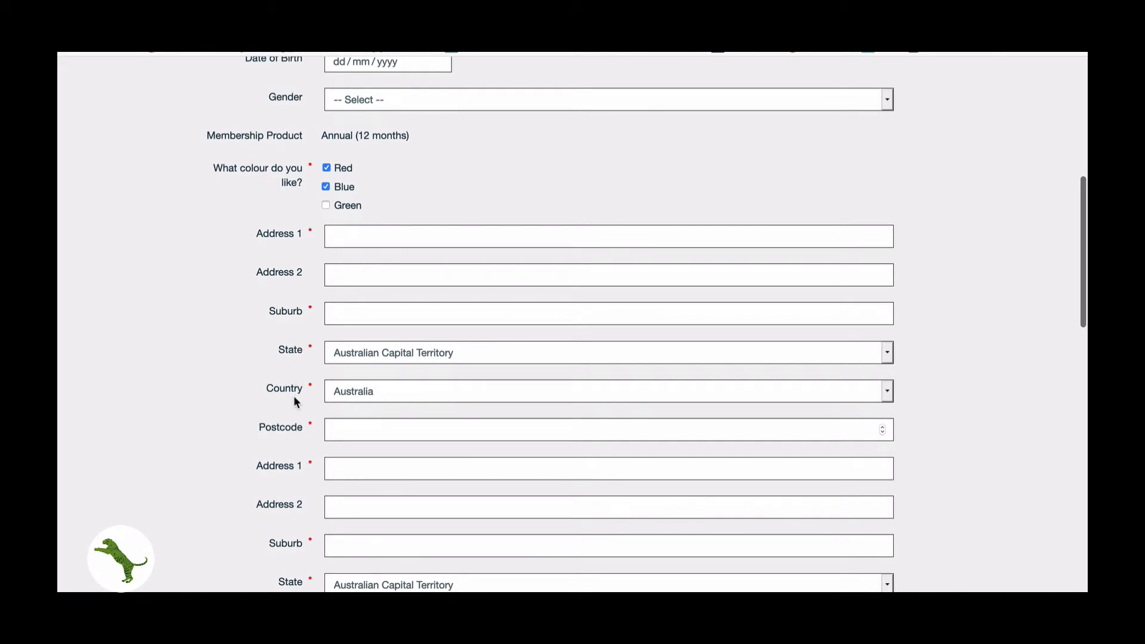
scroll(276, 407, down, 4)
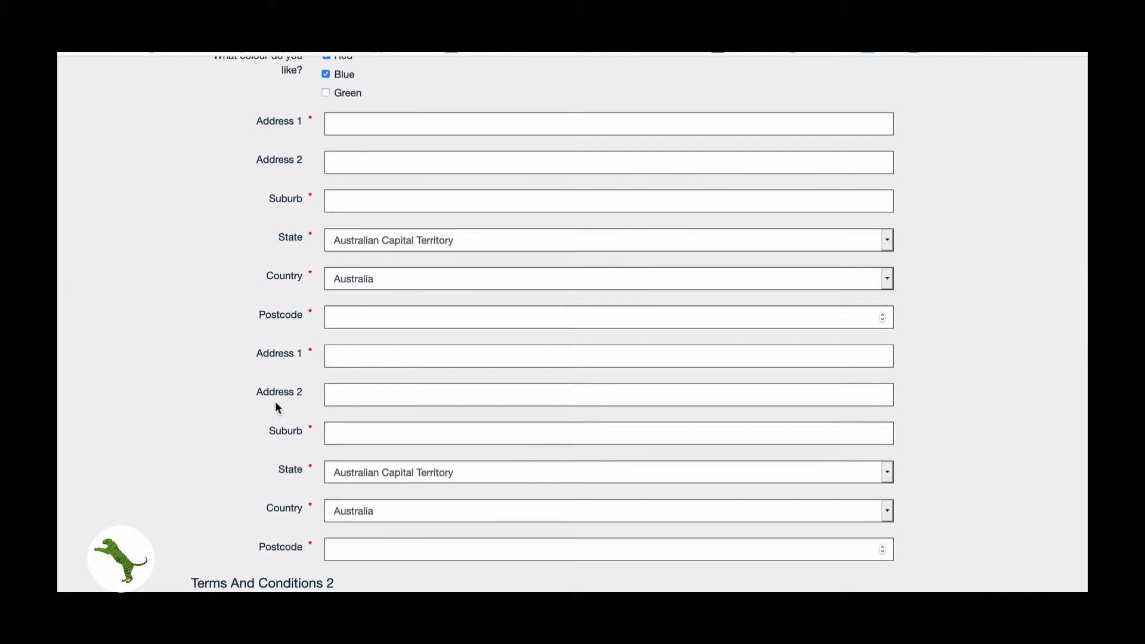
scroll(276, 403, down, 2)
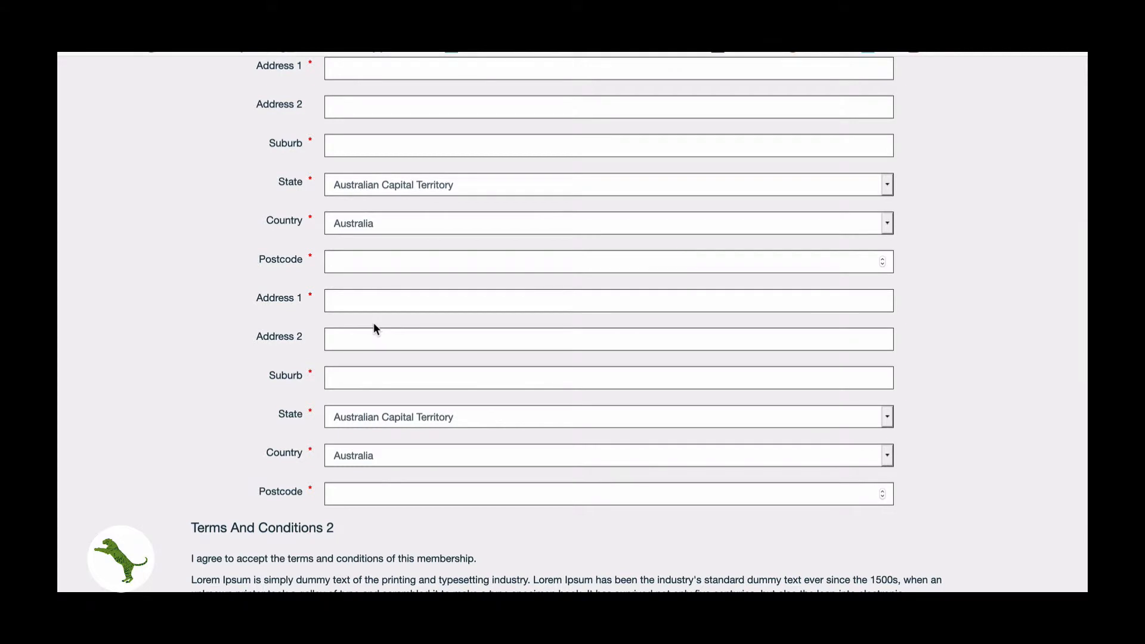
scroll(373, 323, down, 5)
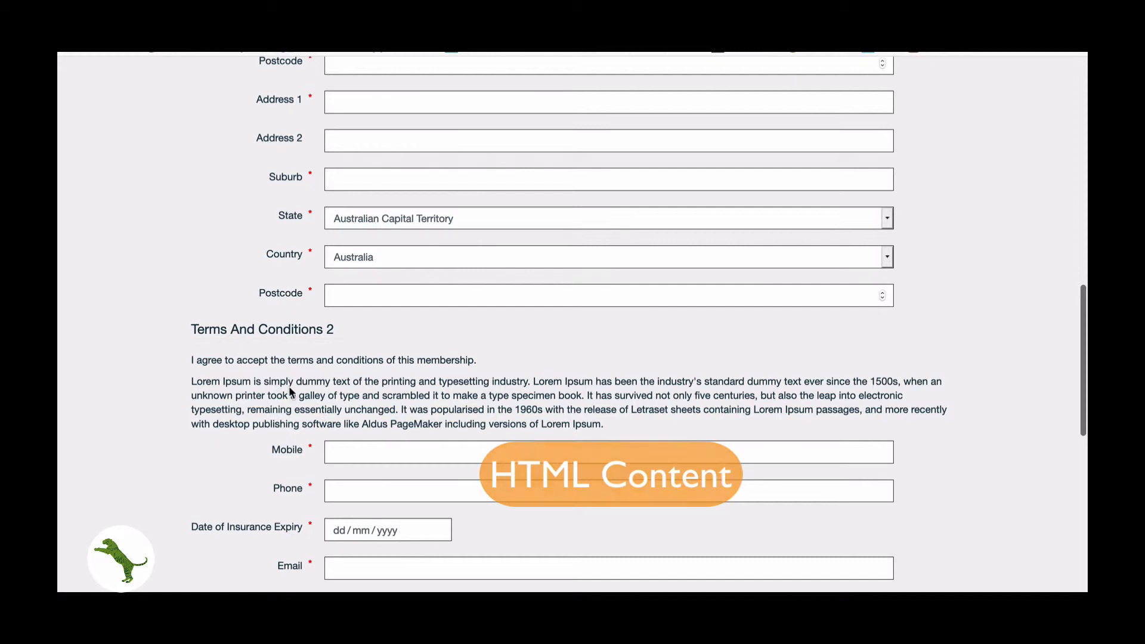
scroll(290, 389, down, 2)
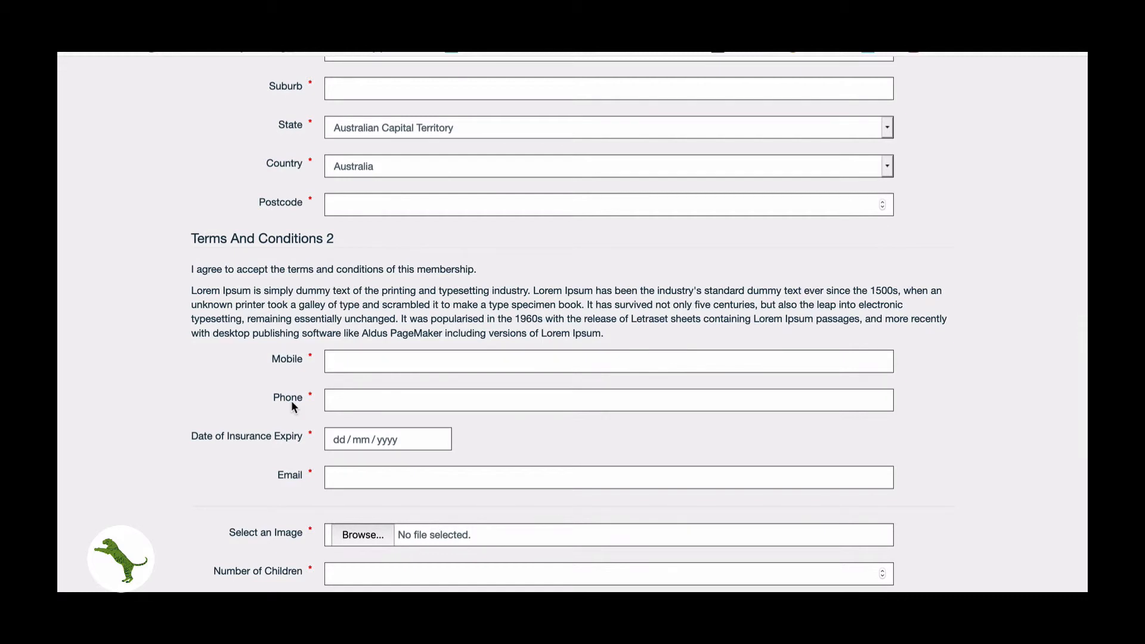
scroll(292, 402, down, 2)
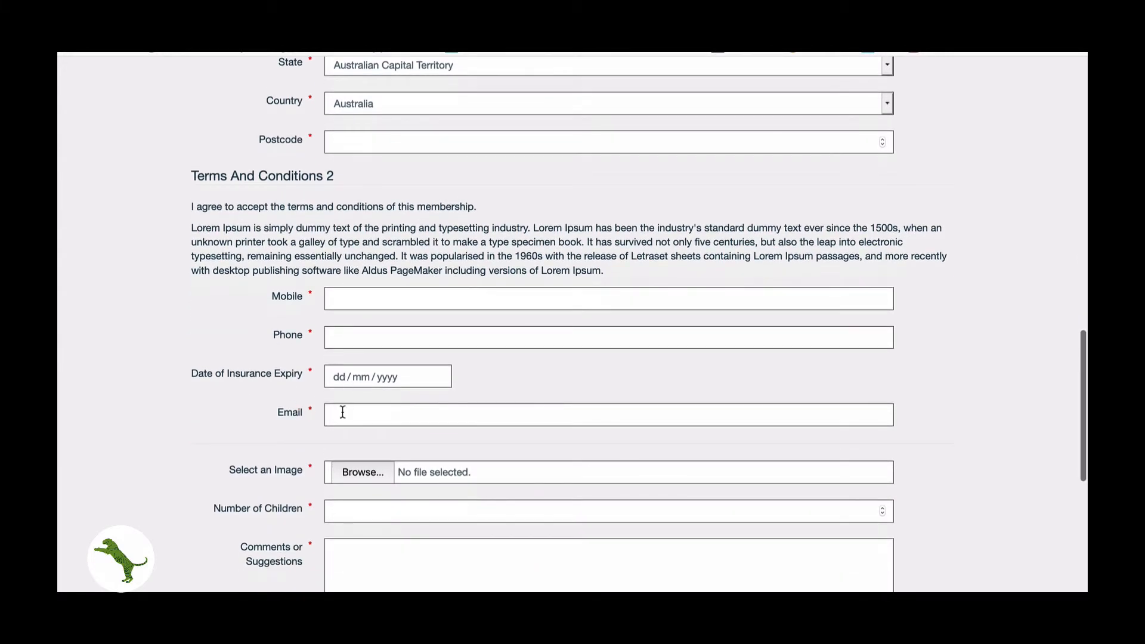
scroll(343, 409, down, 3)
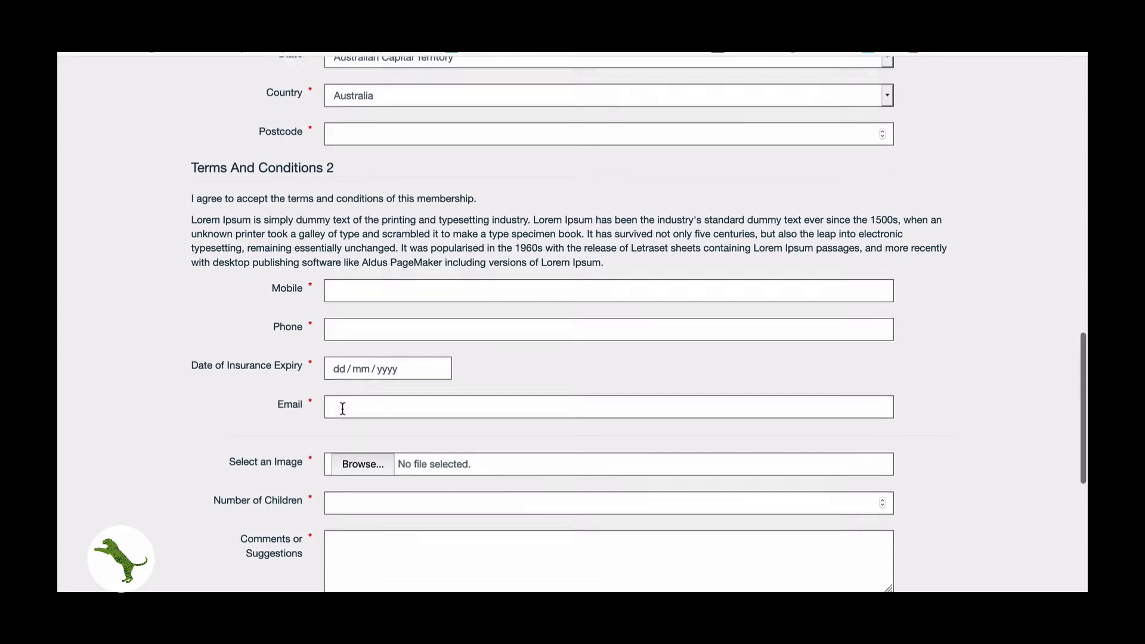
- Test the image upload, Comments text box, Time of Day field and shoe size options, ending on Size 10
click(363, 387)
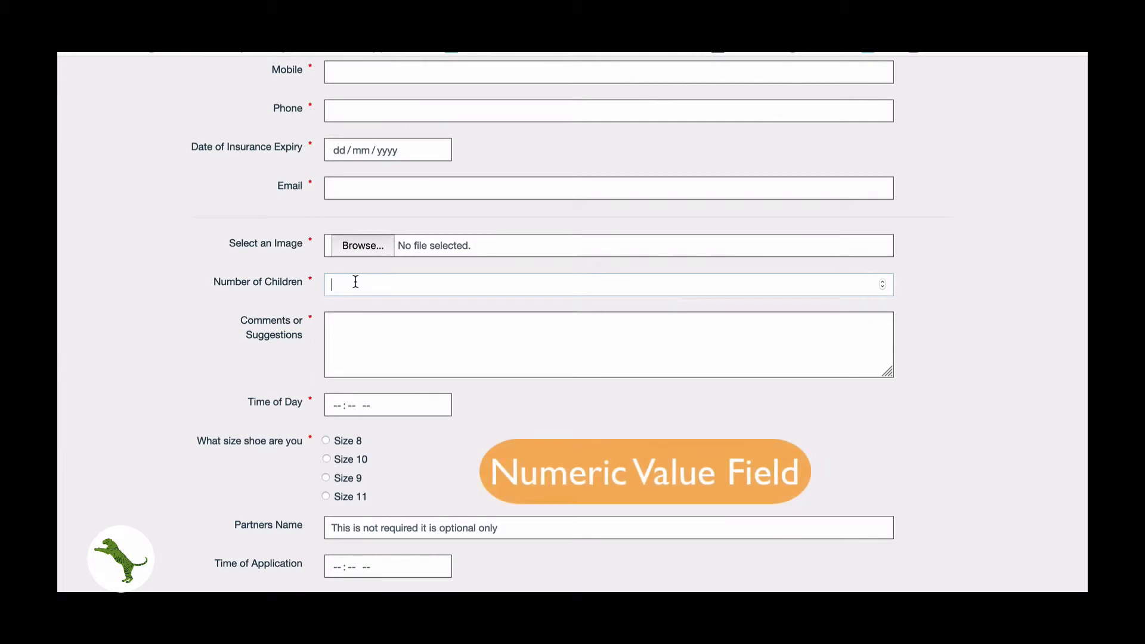
click(356, 360)
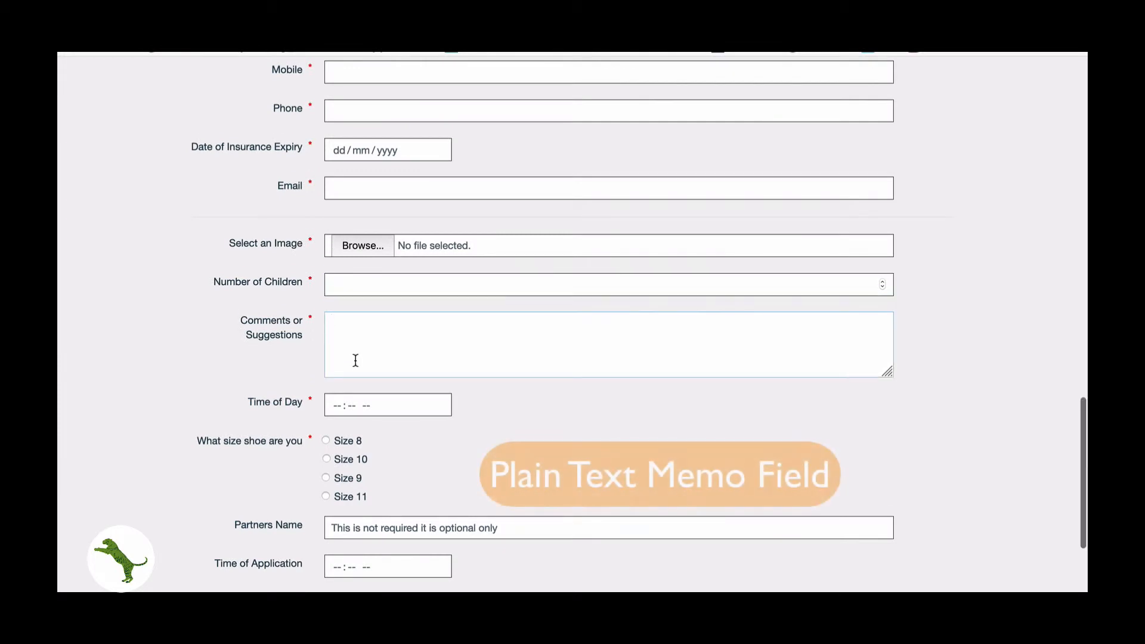
scroll(356, 360, down, 1)
text(hi)
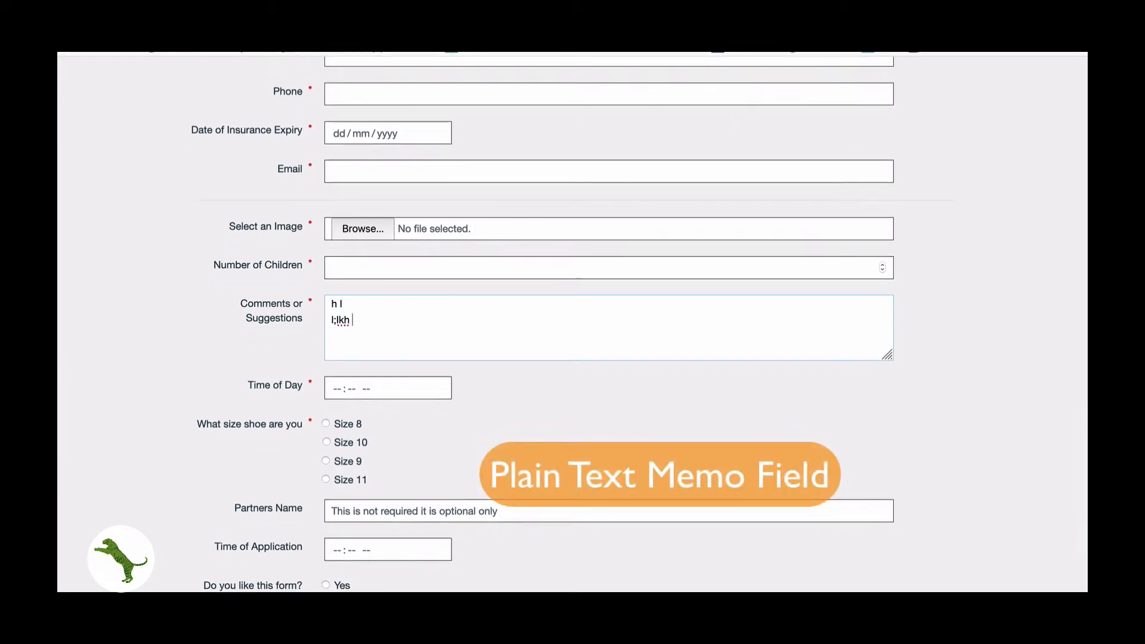
text(l;lkh ;';kjbg ''hg)
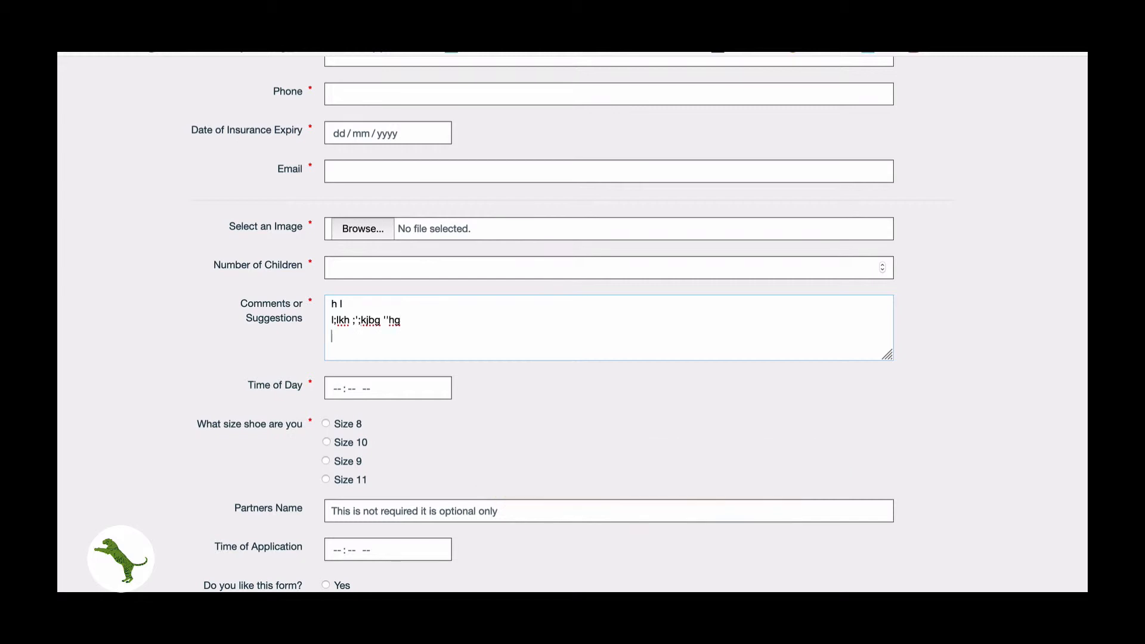
click(335, 389)
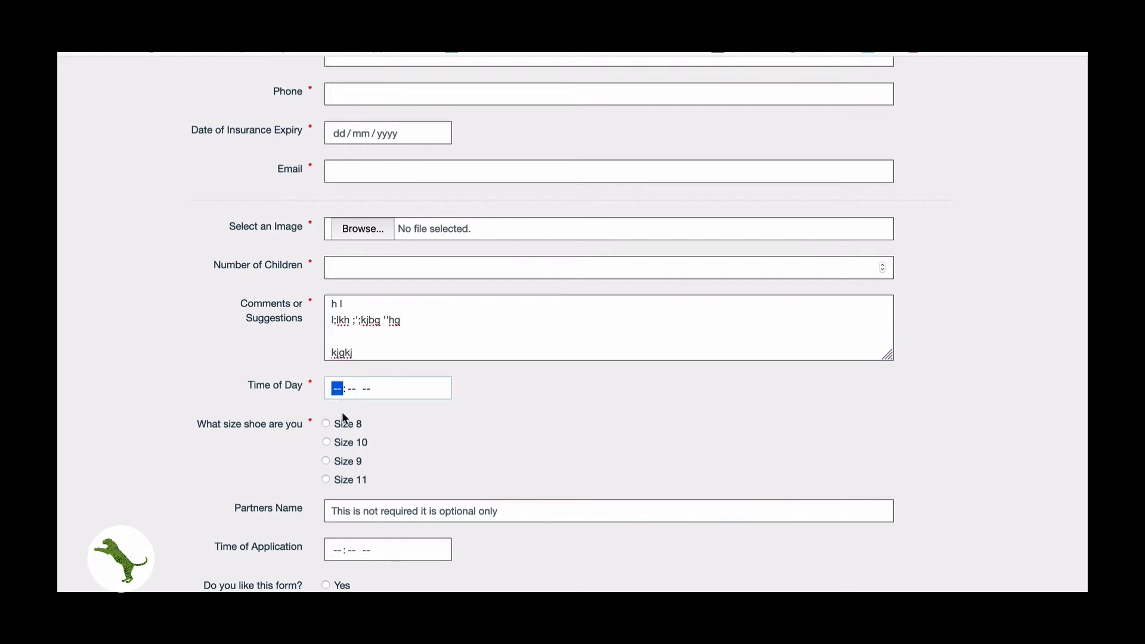
scroll(342, 412, down, 2)
click(327, 356)
click(327, 375)
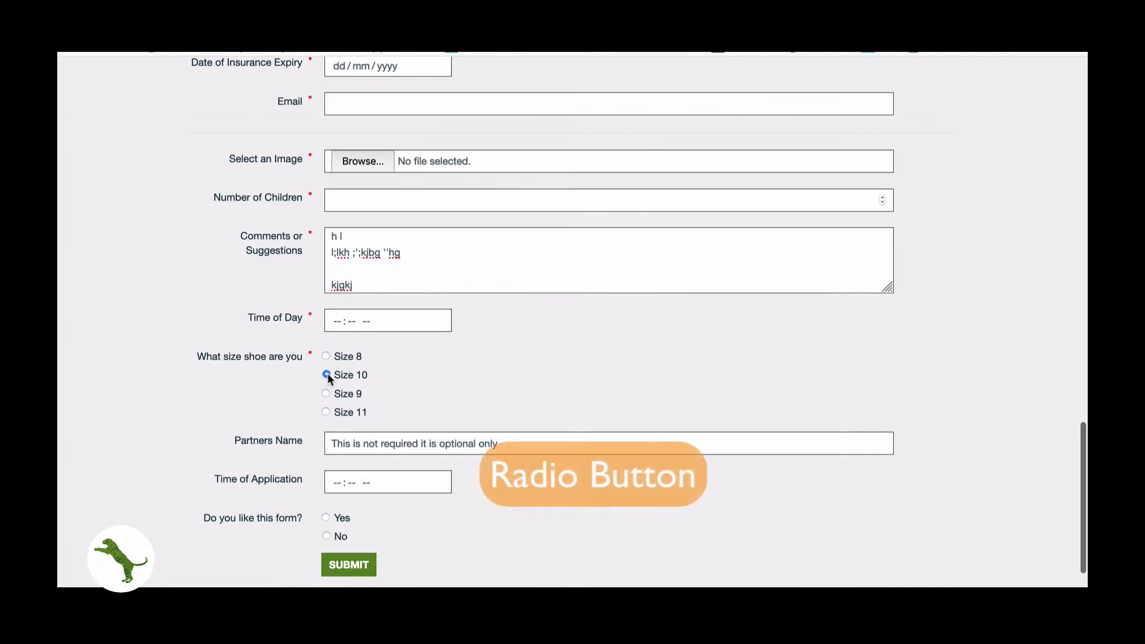
click(327, 394)
click(327, 357)
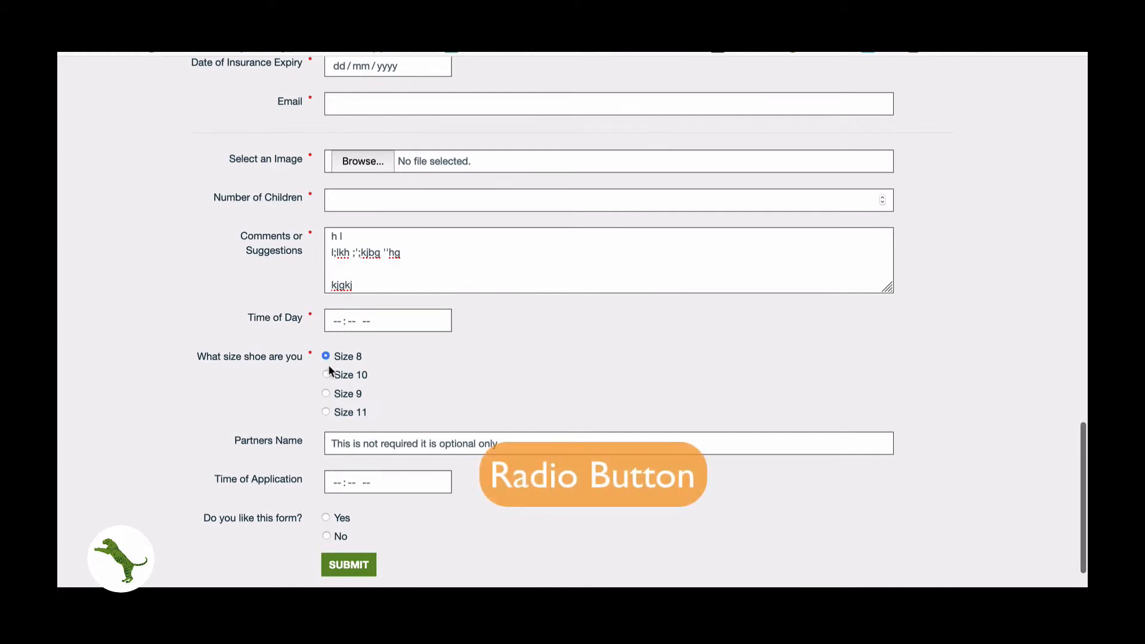
click(327, 375)
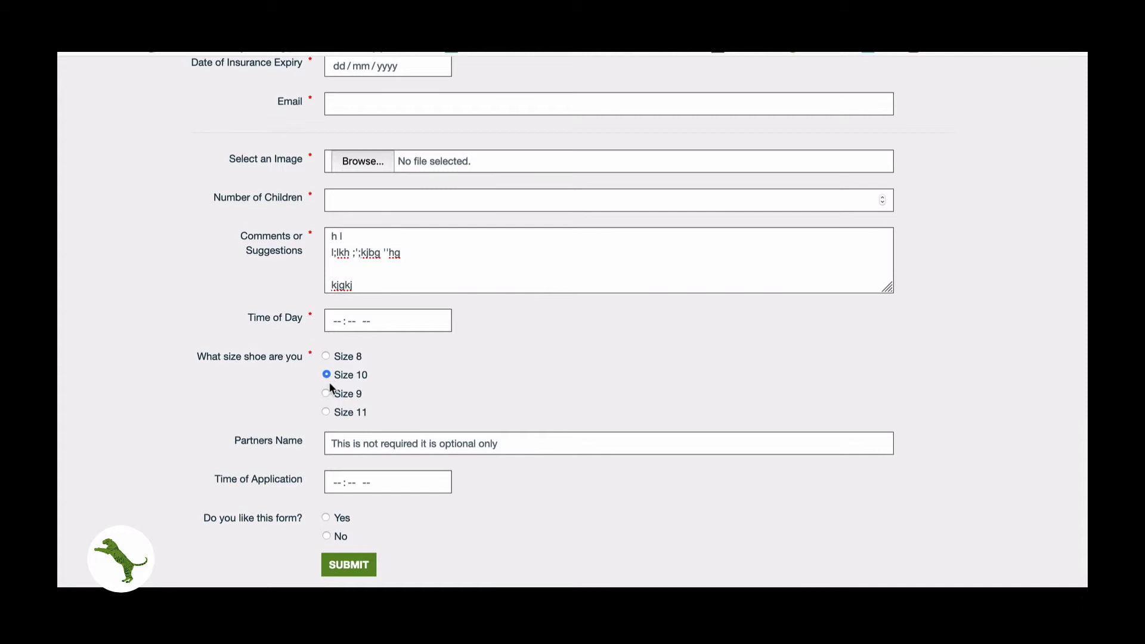
- Clear the Partners Name field so its grey optional-field placeholder reappears
drag(228, 442, 317, 443)
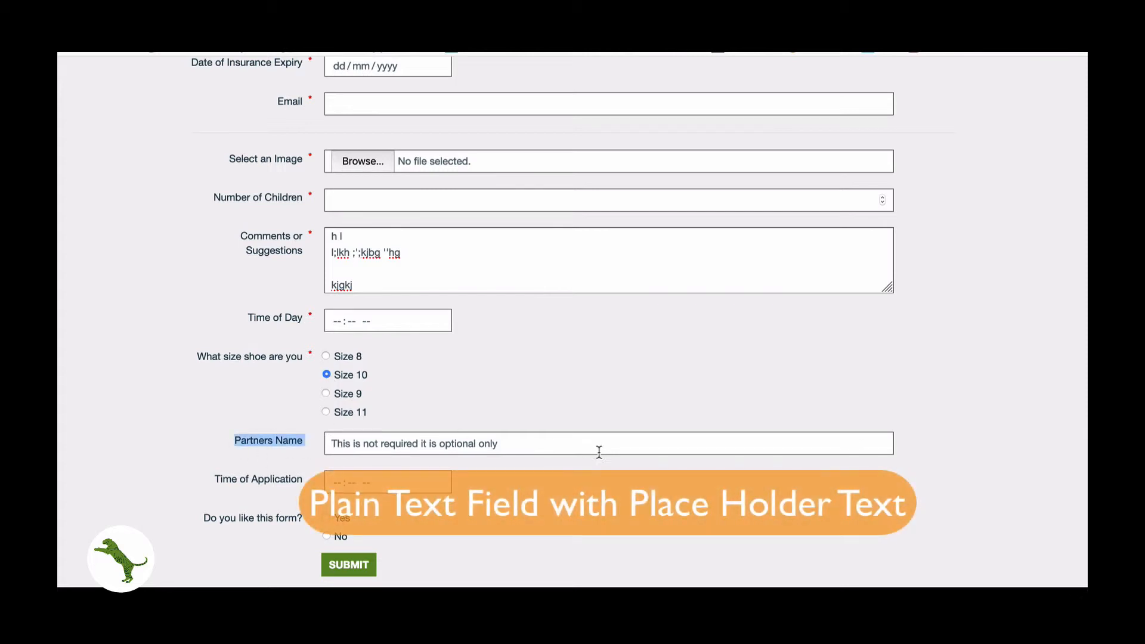
click(526, 436)
drag(525, 436, 456, 443)
click(530, 439)
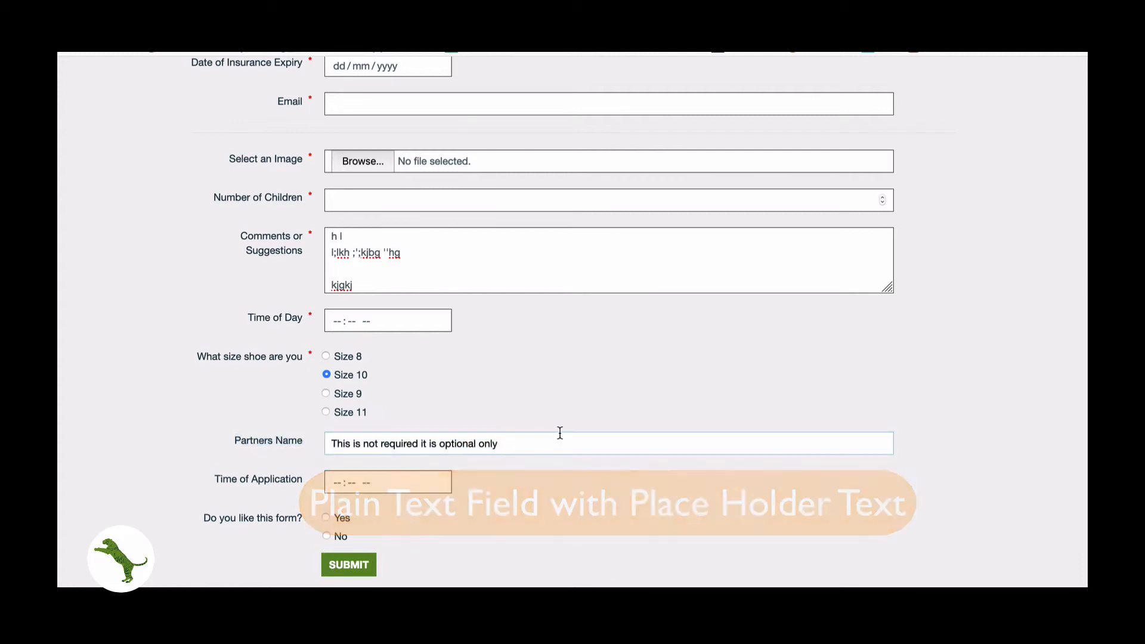
double_click(531, 439)
drag(530, 439, 264, 437)
text(=jhbljk)
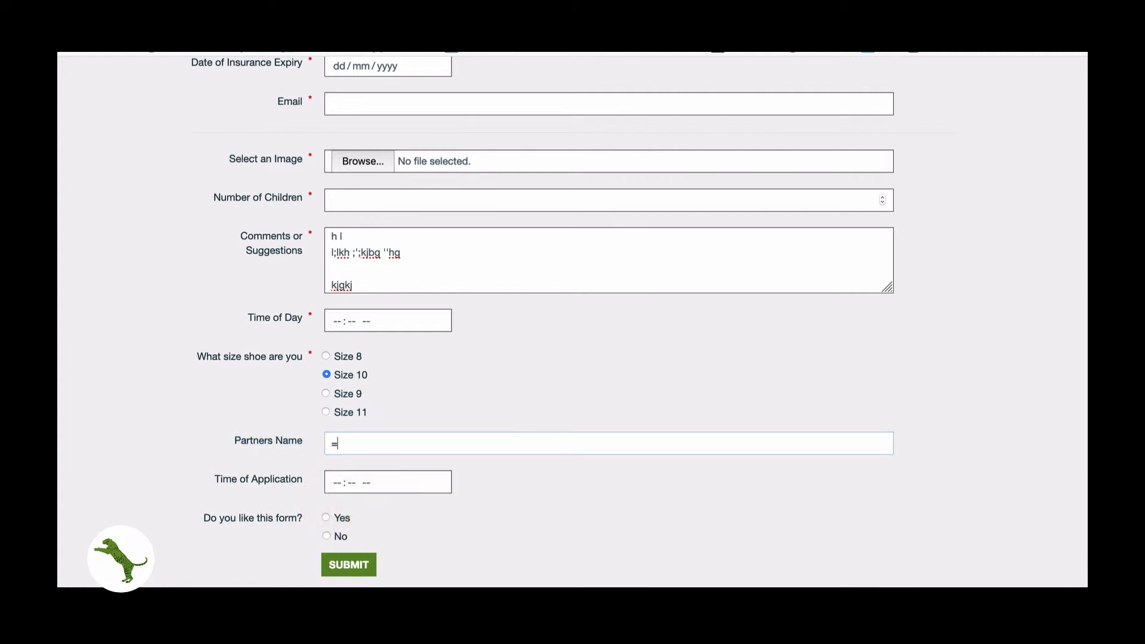
key(BackSpace)
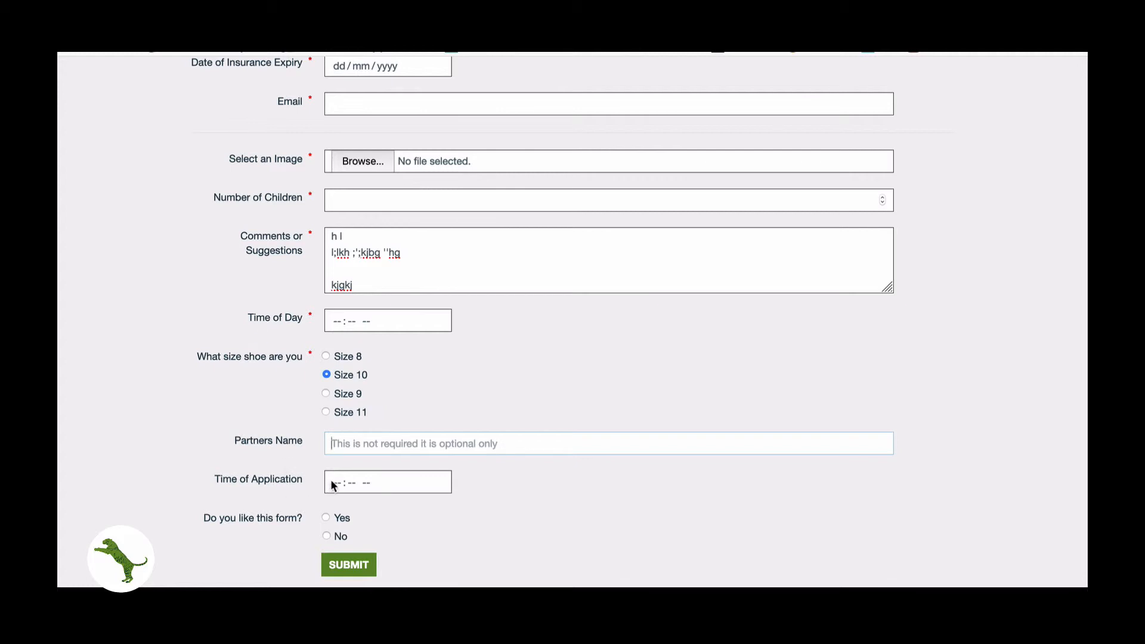
scroll(331, 479, down, 2)
click(329, 448)
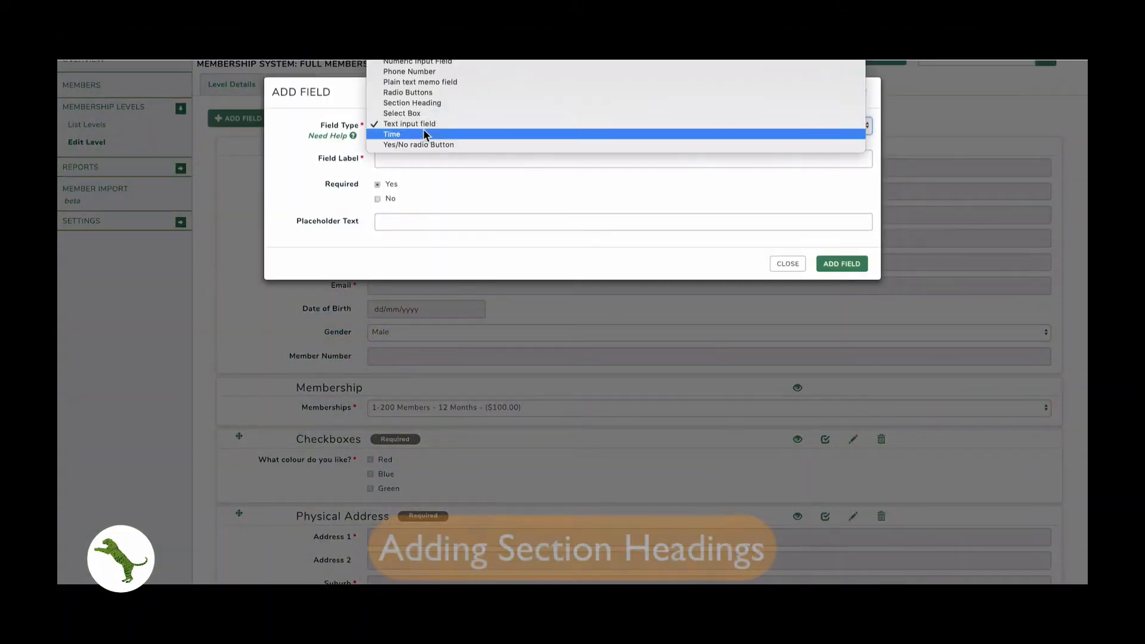
- Add a 'Your Physical Address' section heading and move it above the Physical Address block
click(412, 103)
click(412, 157)
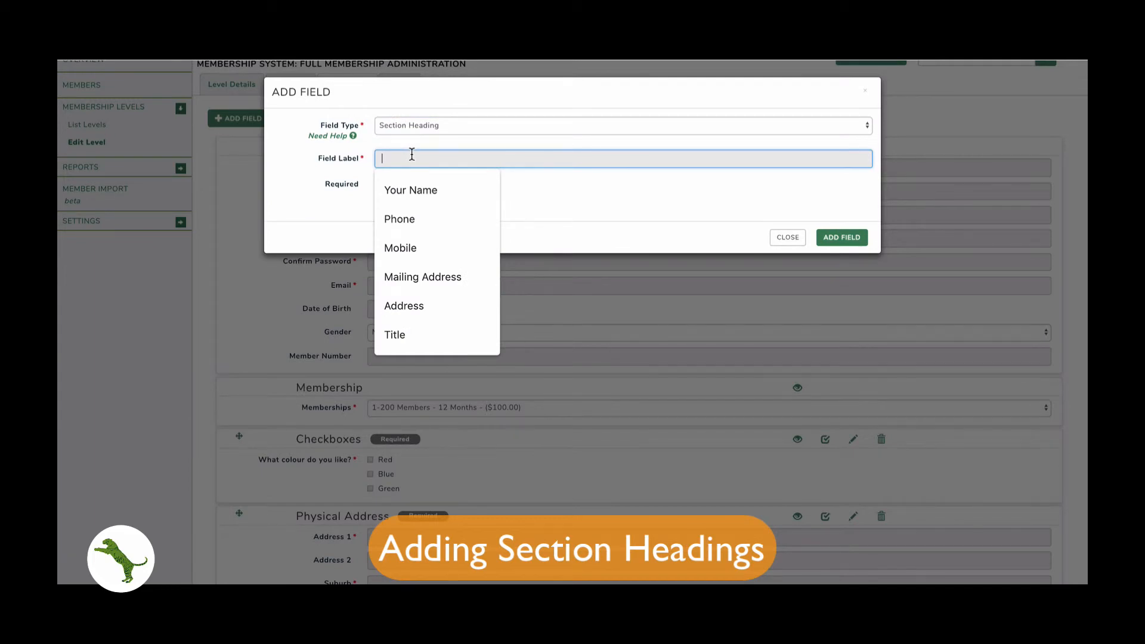
text(Your Physical Address)
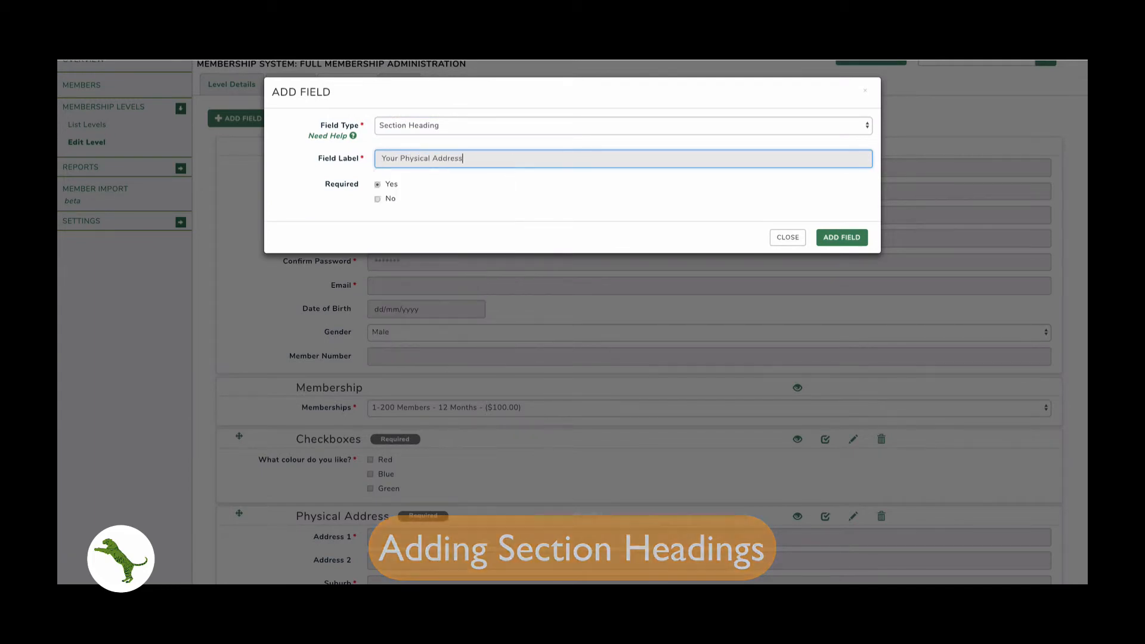
click(862, 237)
scroll(239, 397, up, 20)
drag(239, 396, 229, 229)
scroll(232, 218, up, 7)
- Add a 'Postal Address (if different to Residential Address)' section heading to the form
click(234, 208)
click(392, 125)
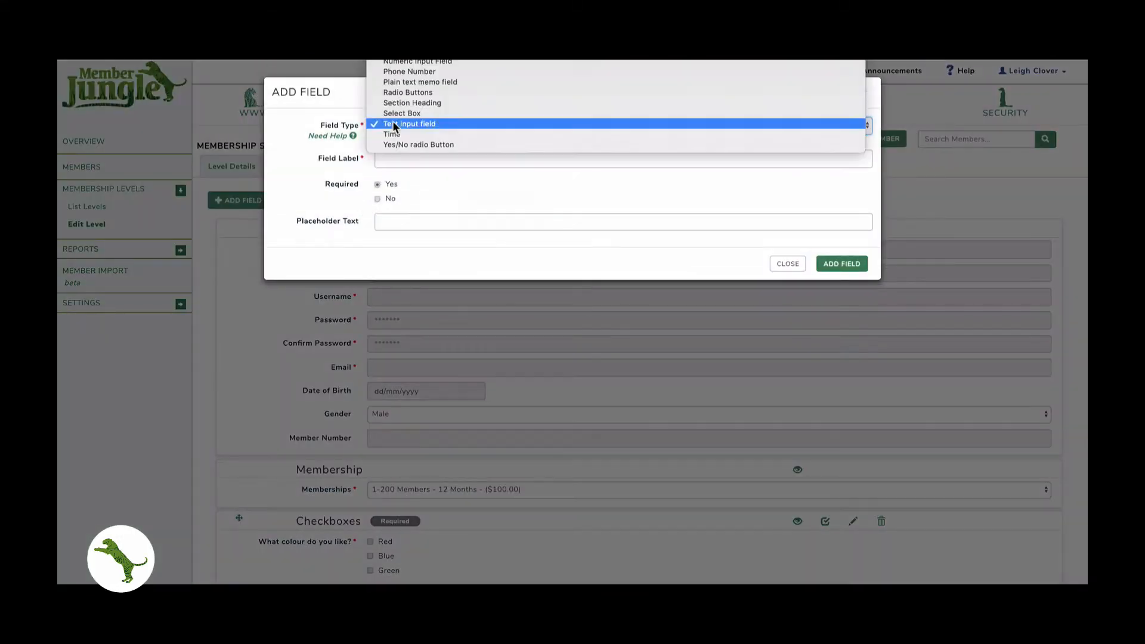
click(401, 99)
click(393, 158)
text(Y)
key(BackSpace)
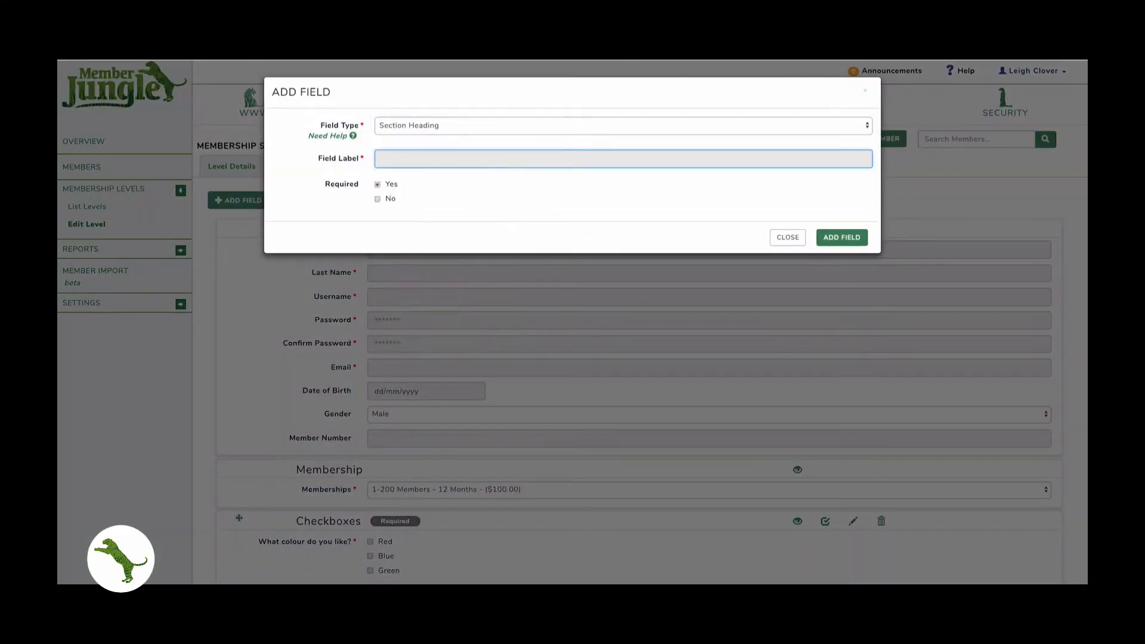
text(Po)
click(450, 248)
click(841, 238)
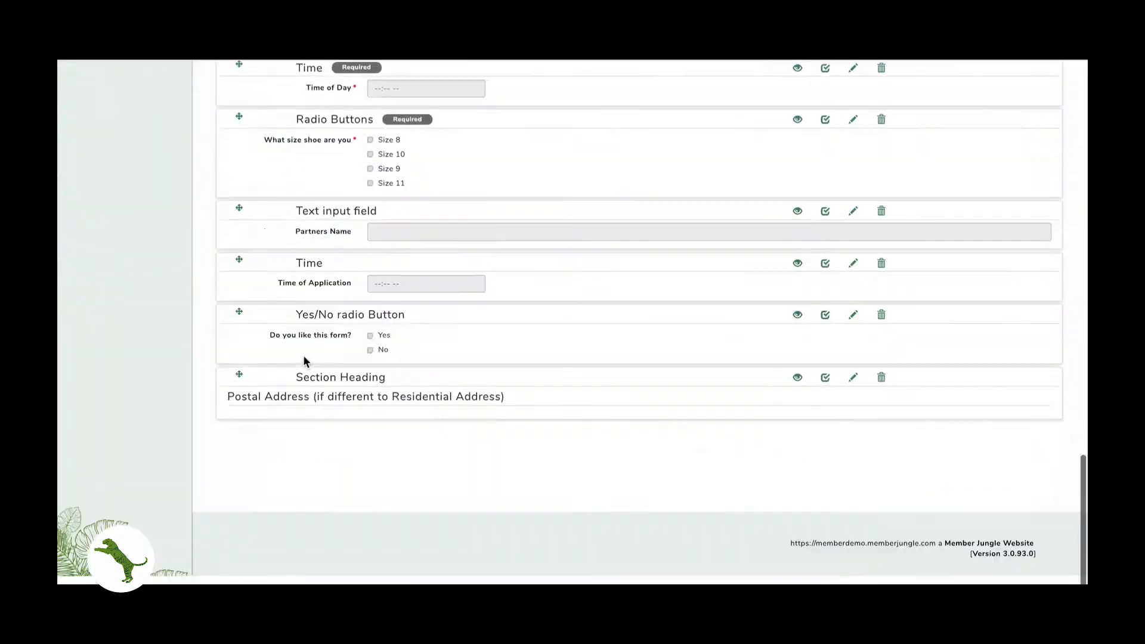
- Move the Postal Address heading up and set the Postal Address block to not required
drag(240, 374, 251, 281)
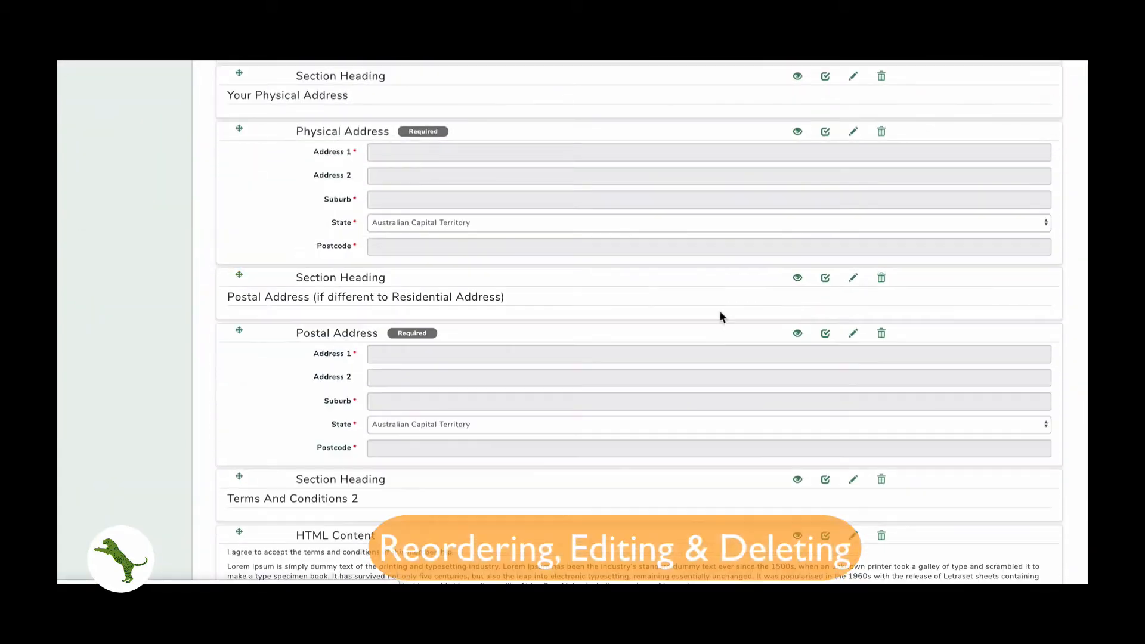
click(853, 333)
click(377, 199)
click(842, 235)
- Reorder the lower blocks, moving Admin Notes to the bottom of the form
scroll(489, 430, down, 7)
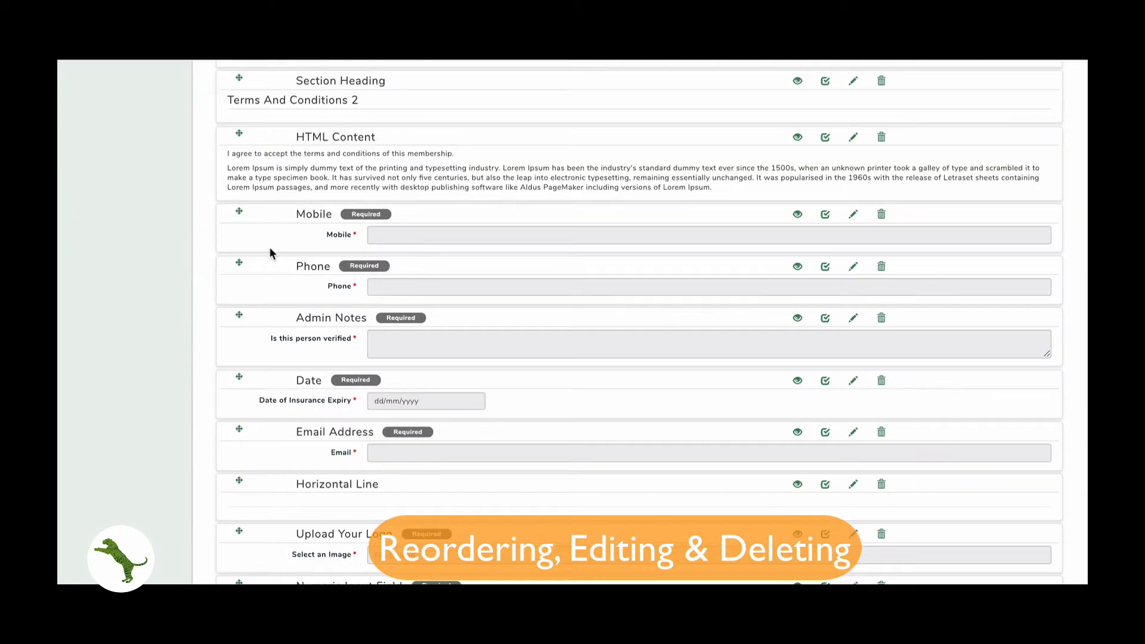
drag(240, 213, 242, 84)
drag(240, 262, 244, 130)
drag(241, 320, 253, 453)
- Reword the yes/no question to 'Do you accept the terms of membership?'
click(853, 394)
triple_click(484, 167)
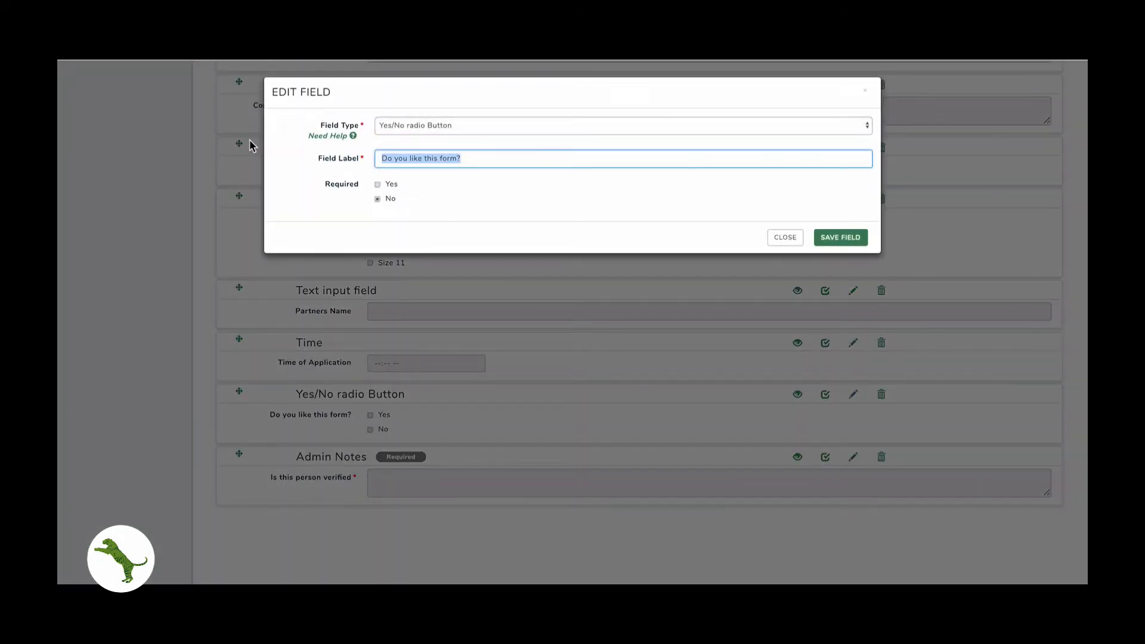
text(Do you accept)
click(454, 219)
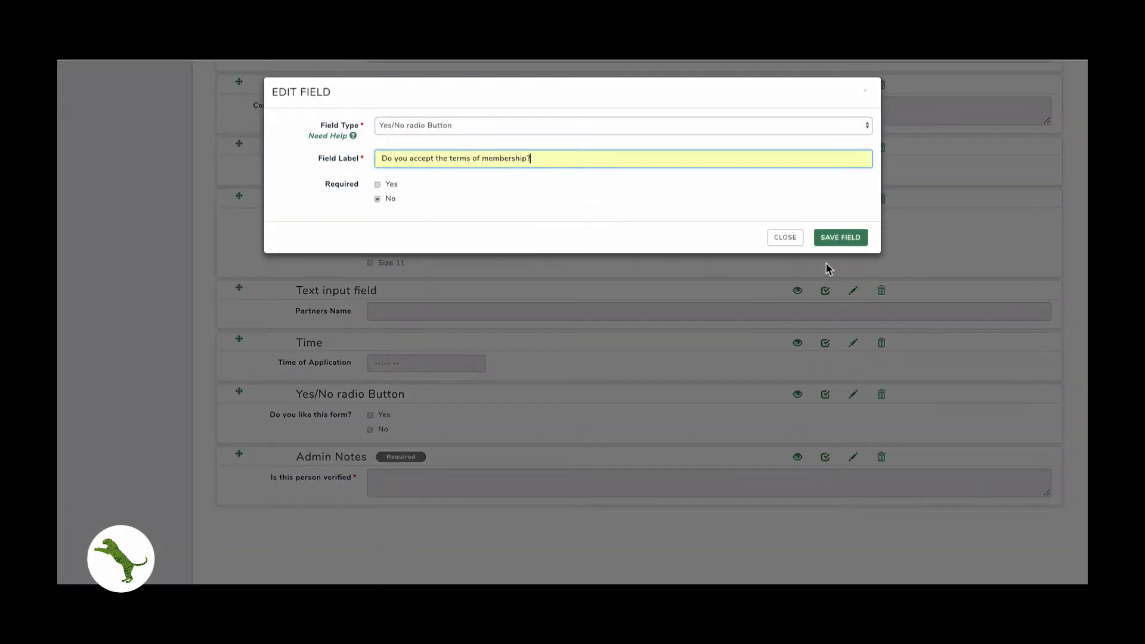
click(845, 239)
- Reposition a block and delete the required Time of Day field
scroll(705, 304, up, 7)
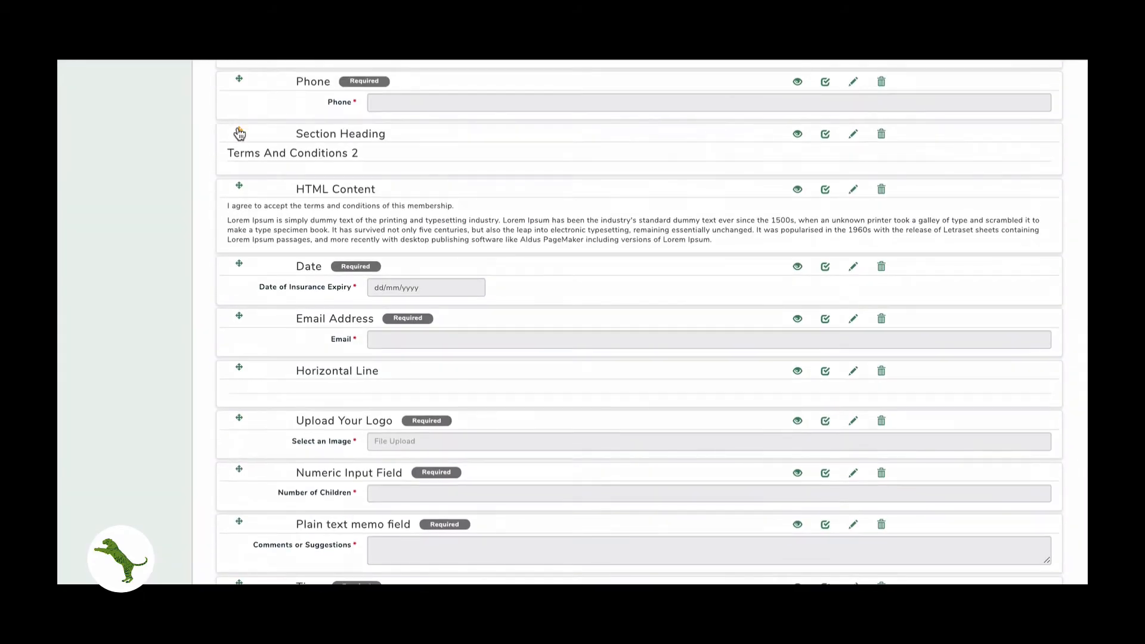
drag(240, 134, 233, 257)
scroll(387, 284, up, 2)
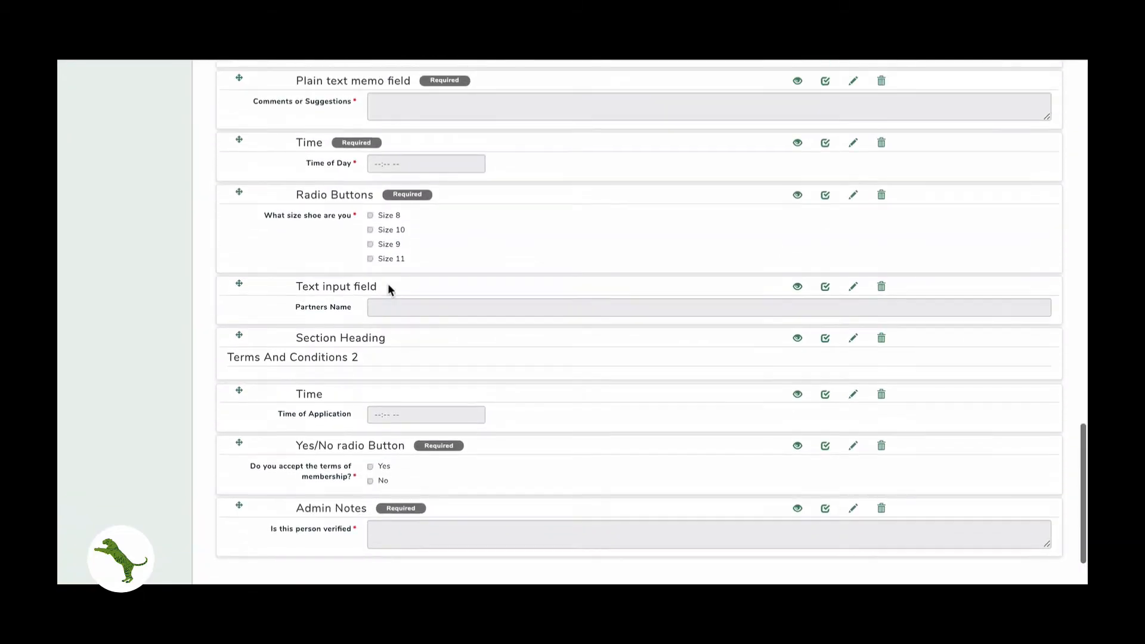
click(882, 142)
click(708, 166)
- Move Time of Application above Terms And Conditions 2 and Email Address above the Date block
scroll(348, 262, up, 4)
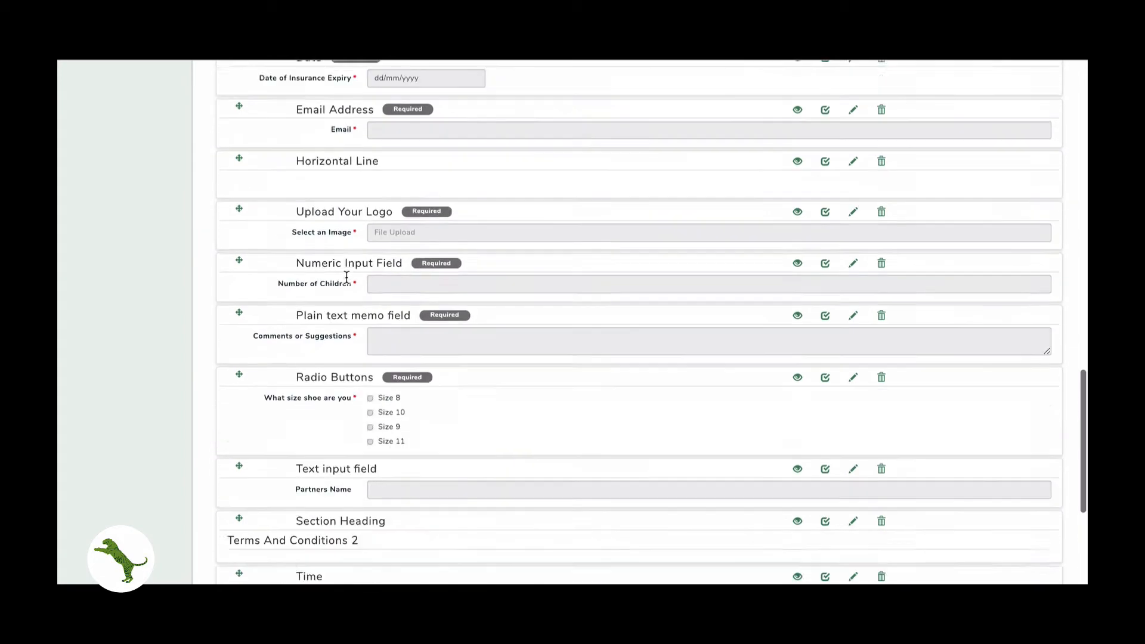
scroll(347, 277, up, 3)
drag(240, 142, 222, 334)
drag(239, 282, 241, 231)
scroll(266, 497, up, 15)
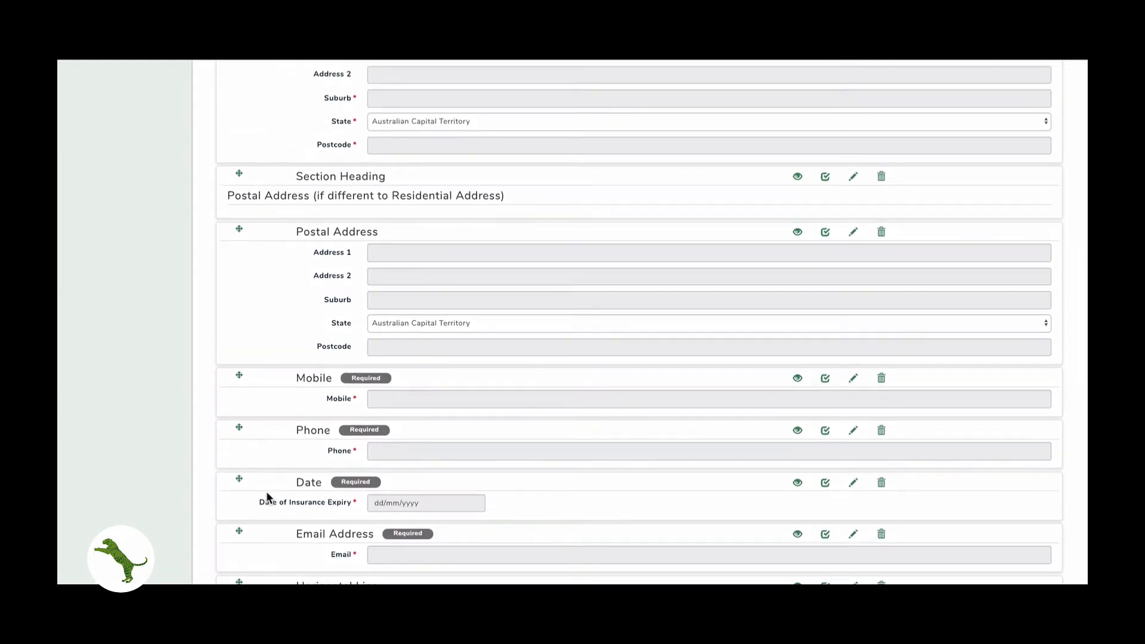
drag(239, 535, 235, 485)
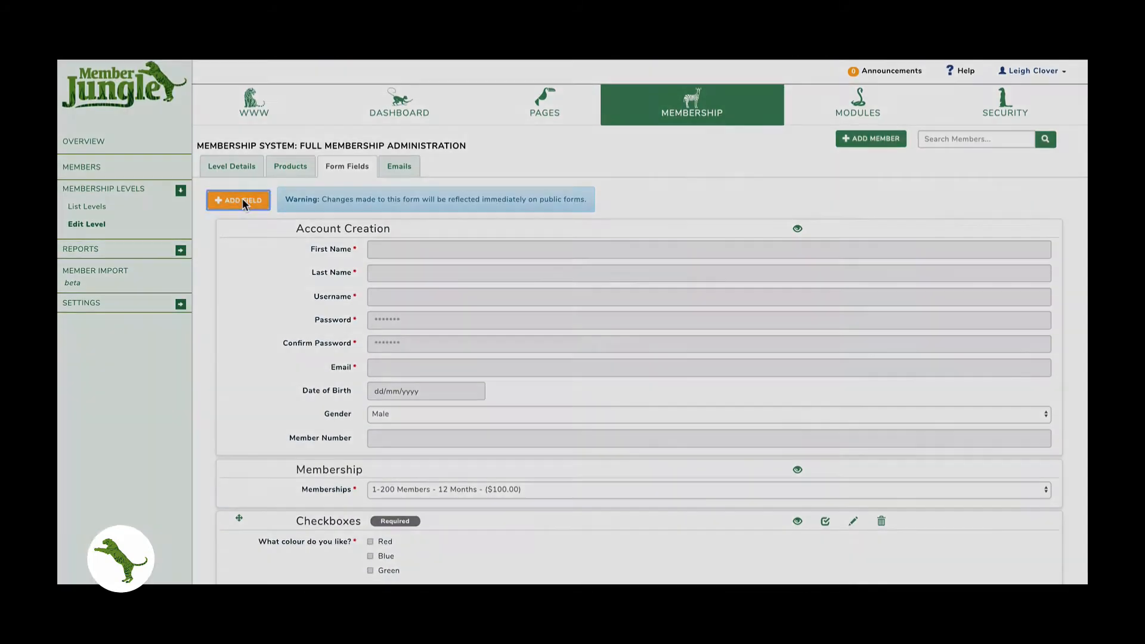
- Add an 'Additional Information' section heading with the horizontal line placed just above it
click(237, 200)
click(406, 126)
click(413, 103)
click(422, 158)
text(A)
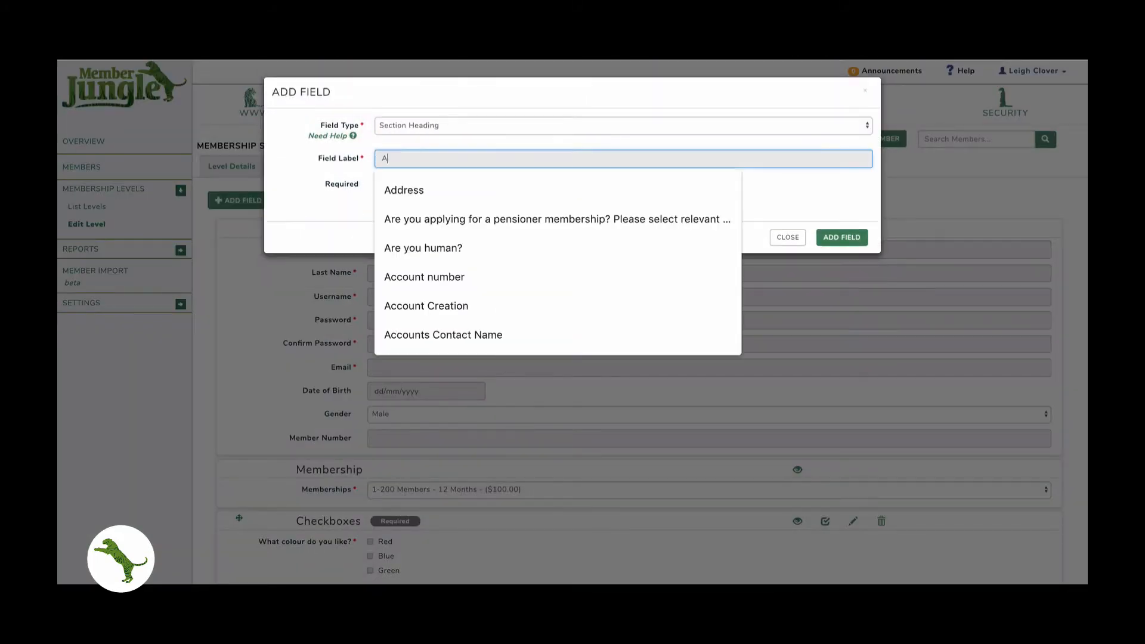
text(dditional Information)
click(842, 236)
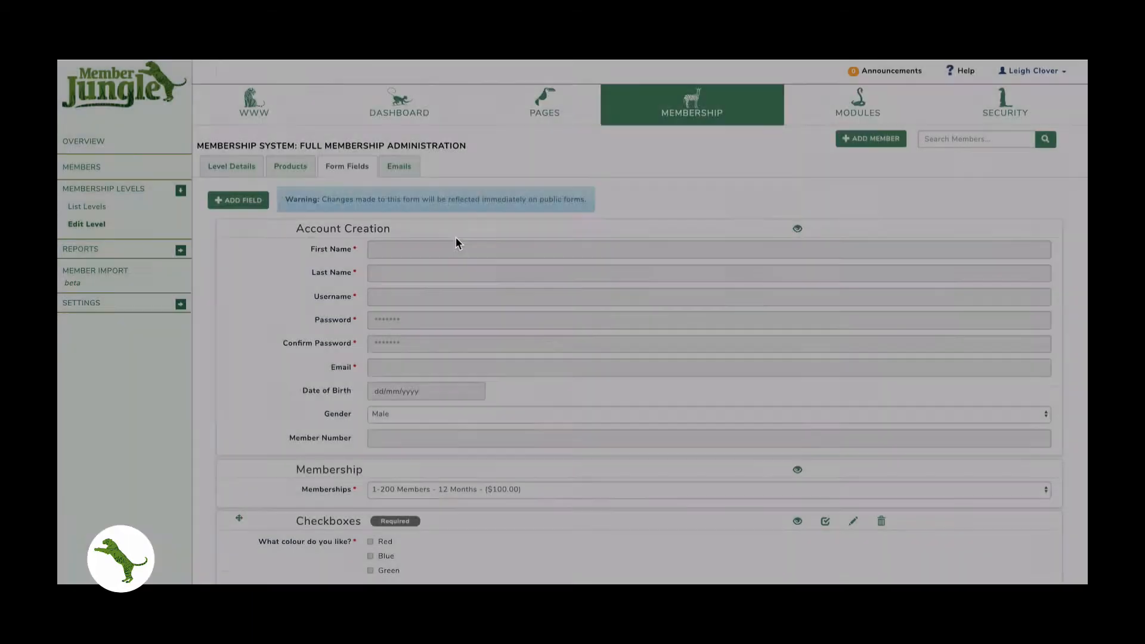
drag(238, 62, 245, 346)
drag(239, 444, 271, 387)
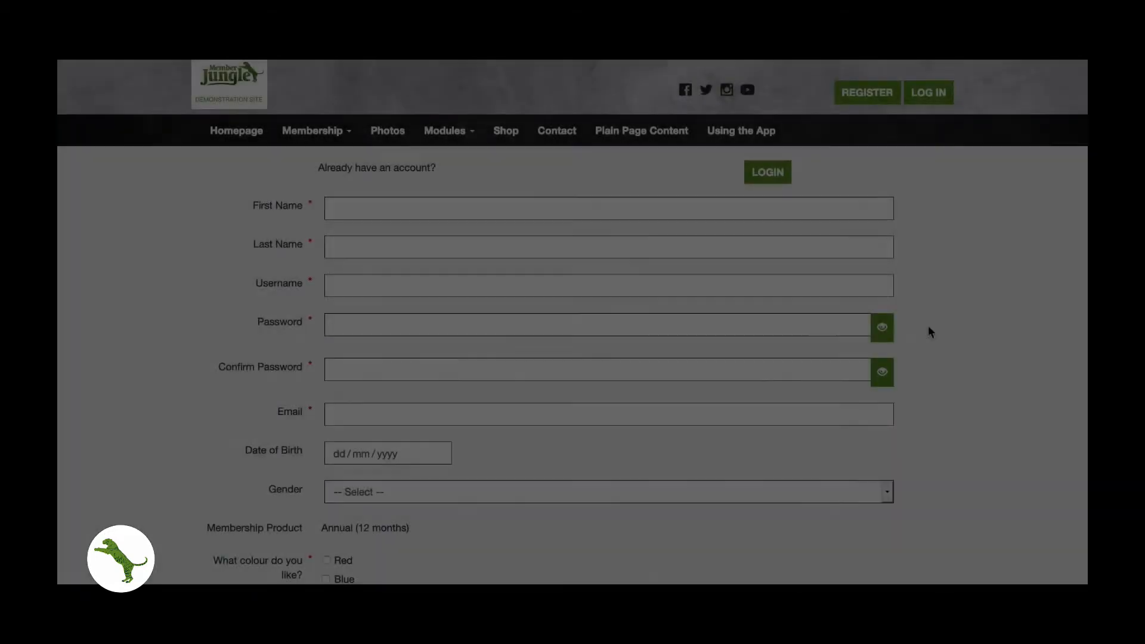
- Scroll the public form past the address headings and Additional Information down to the terms question and Submit
scroll(929, 327, down, 6)
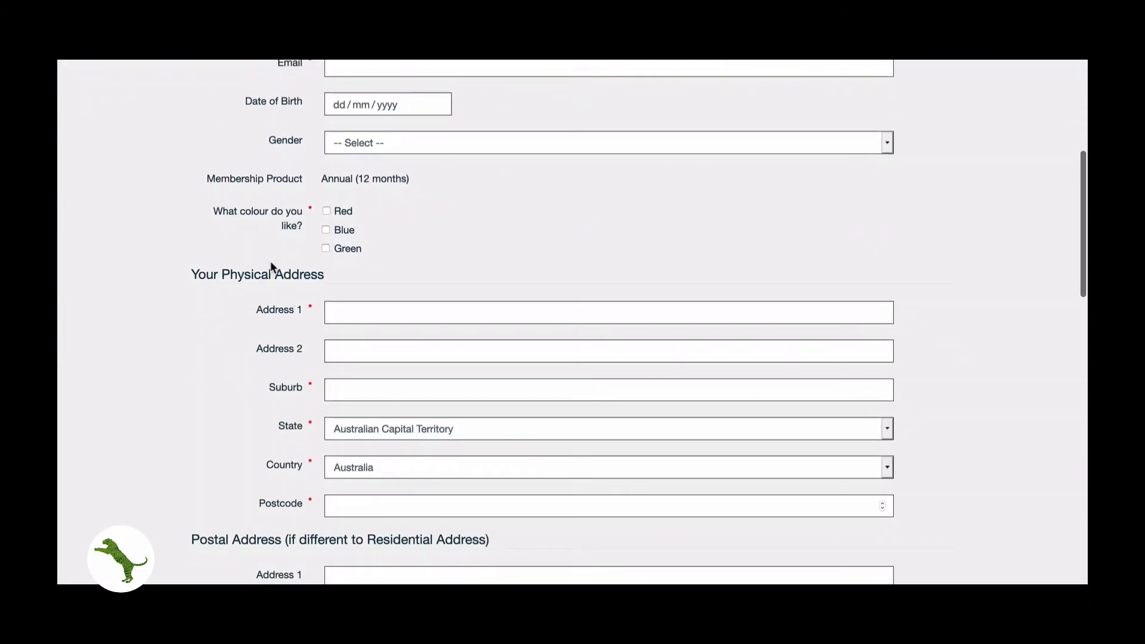
scroll(269, 268, down, 1)
scroll(269, 270, down, 3)
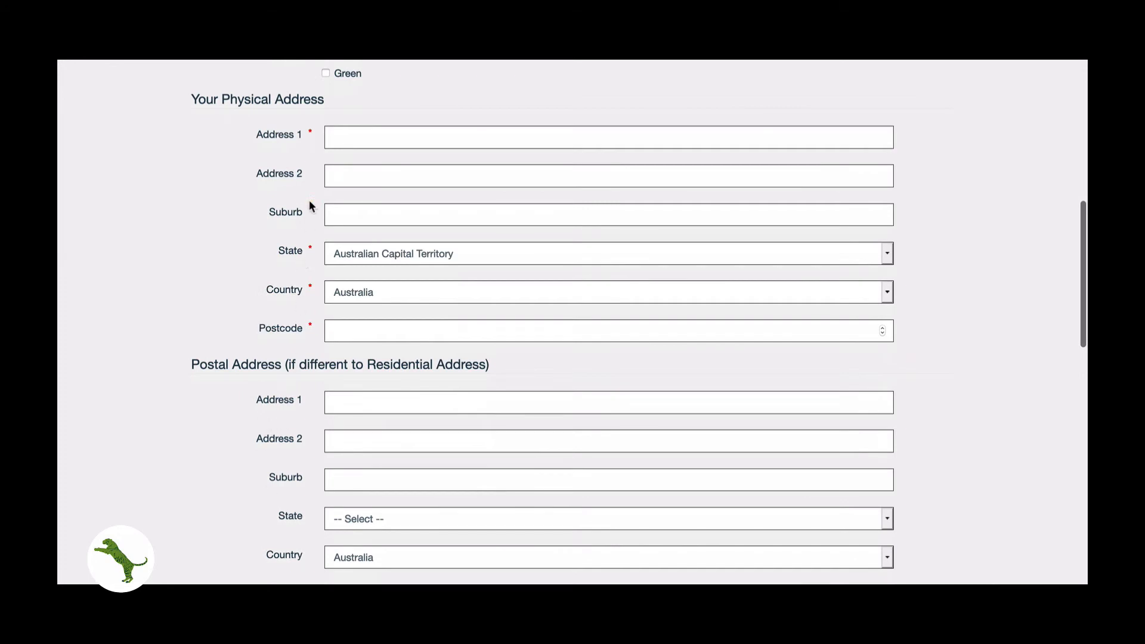
scroll(303, 372, down, 3)
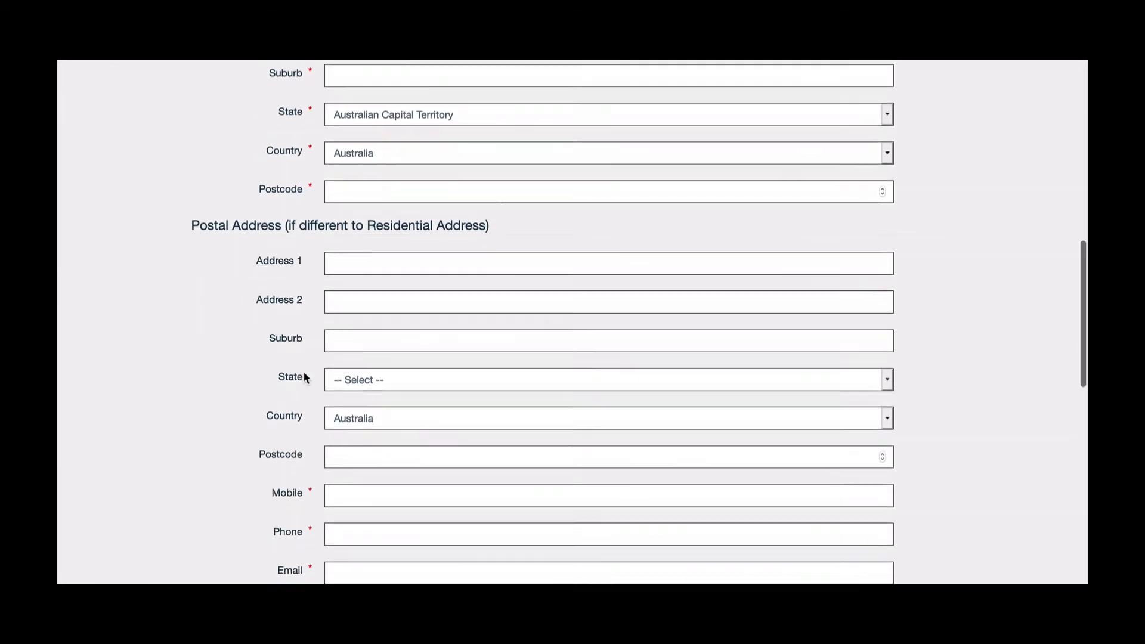
scroll(303, 372, down, 1)
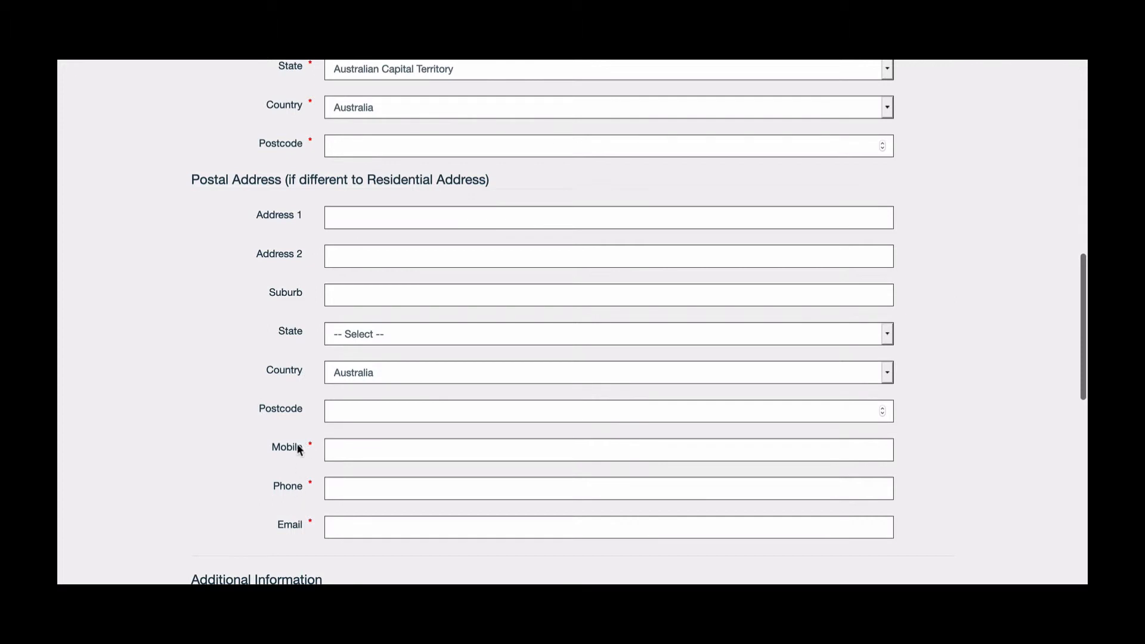
scroll(296, 495, down, 1)
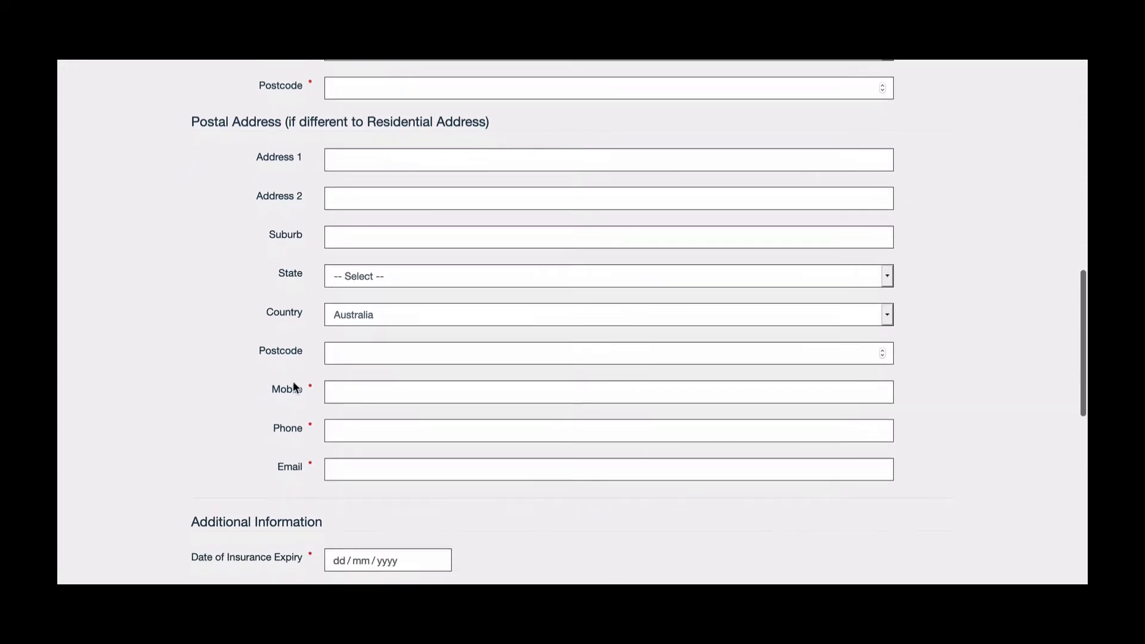
scroll(288, 492, down, 4)
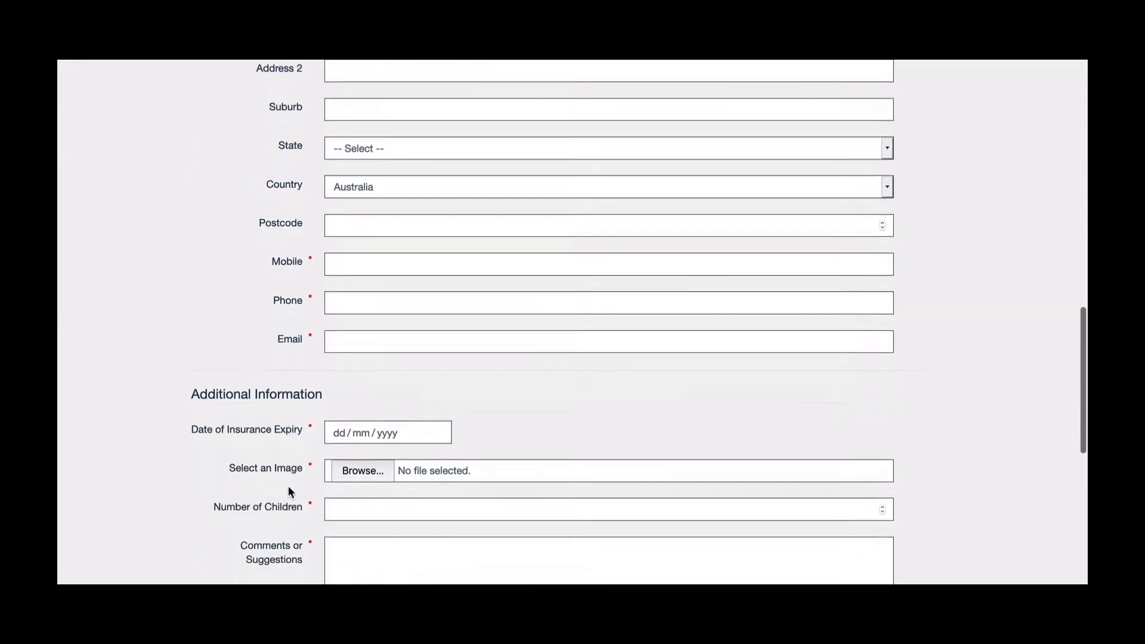
scroll(268, 434, down, 4)
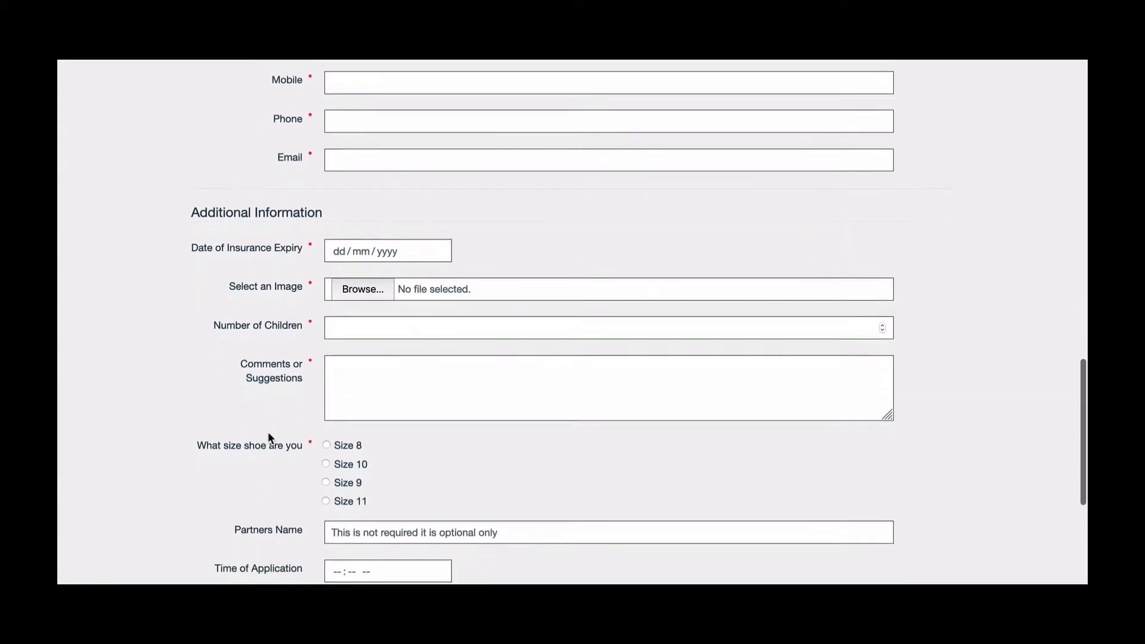
scroll(269, 438, down, 3)
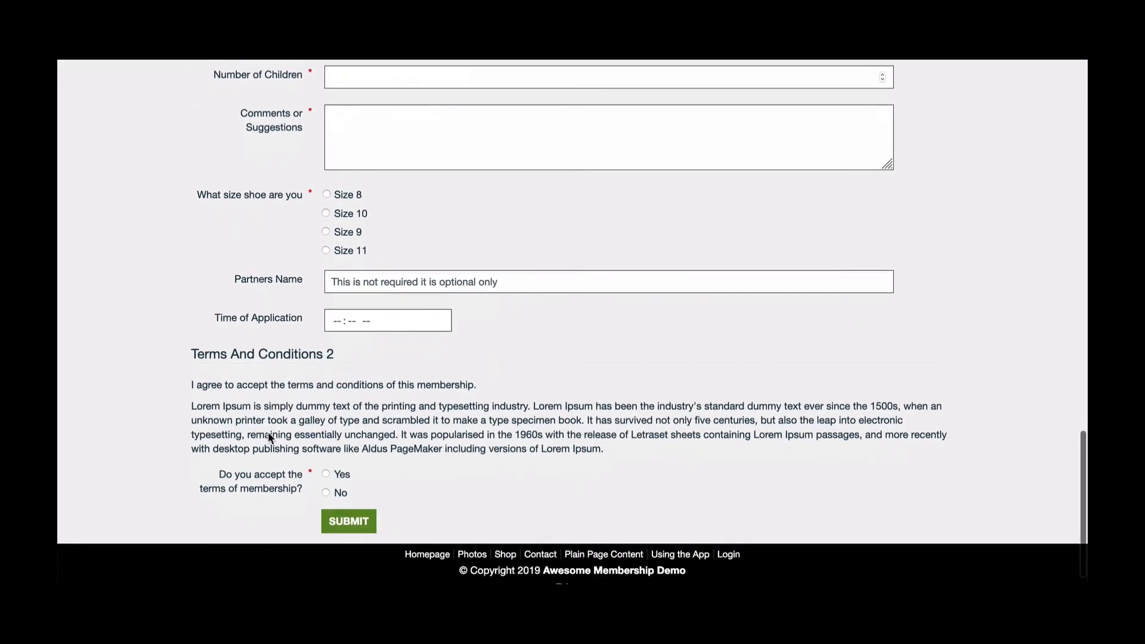
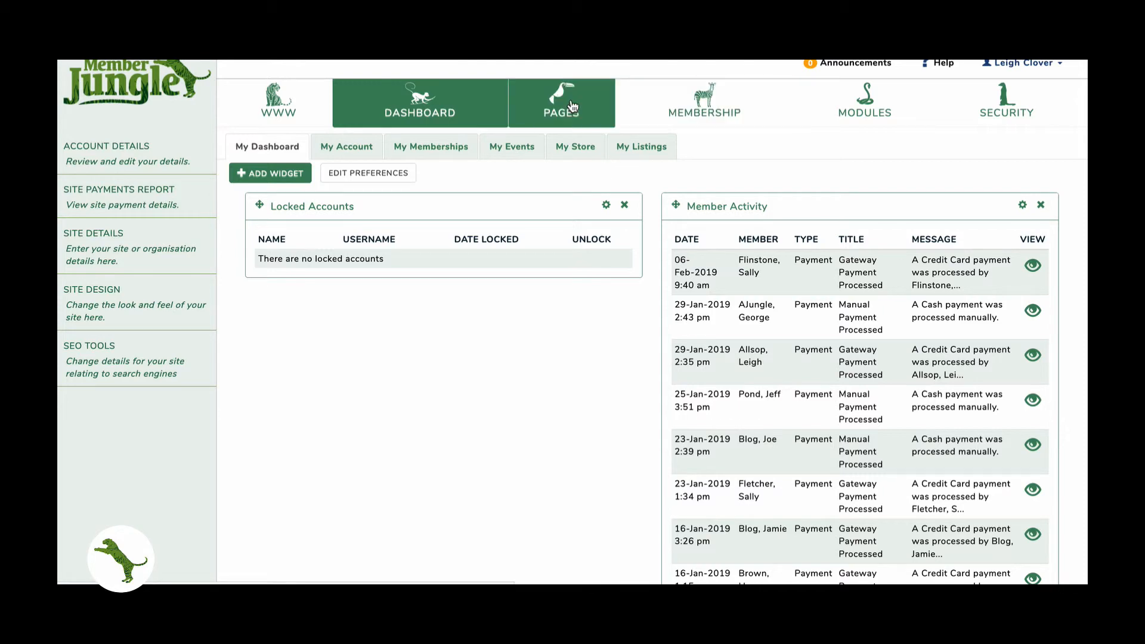
- Review New Gala Day's ticketing settings in the Events module, then return to the events list
mouse_move(894, 102)
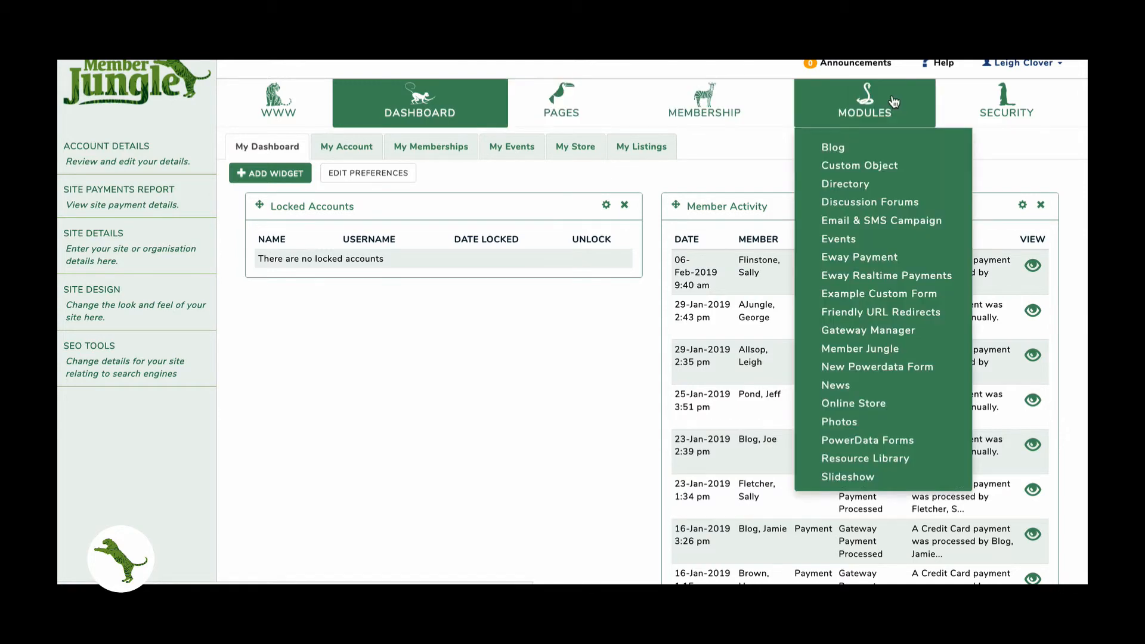
click(840, 242)
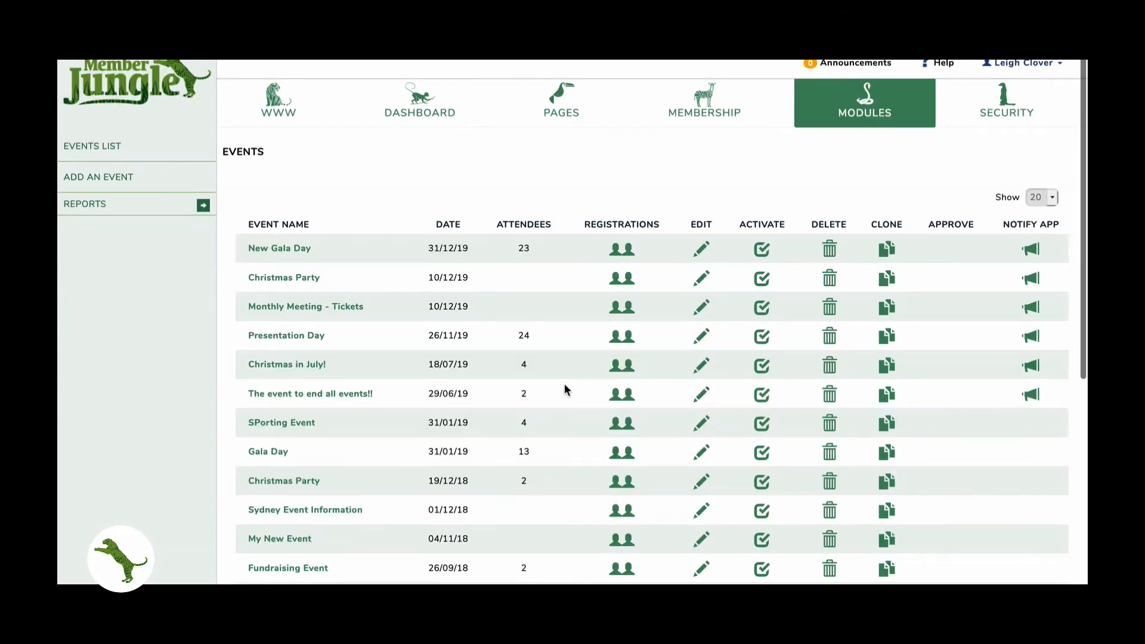
click(701, 249)
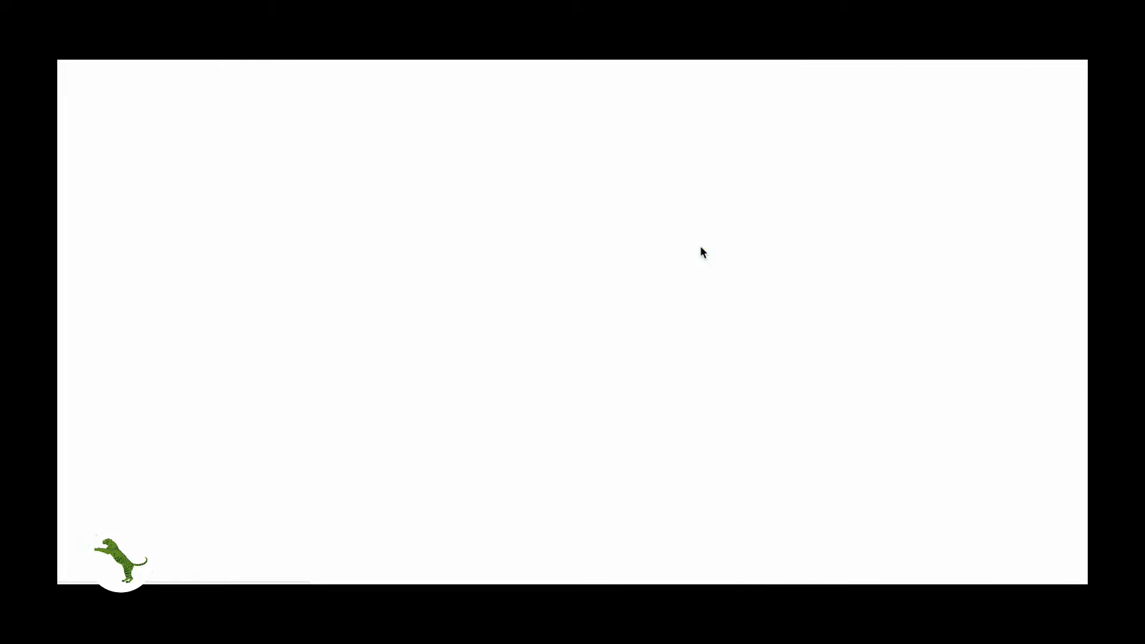
click(812, 226)
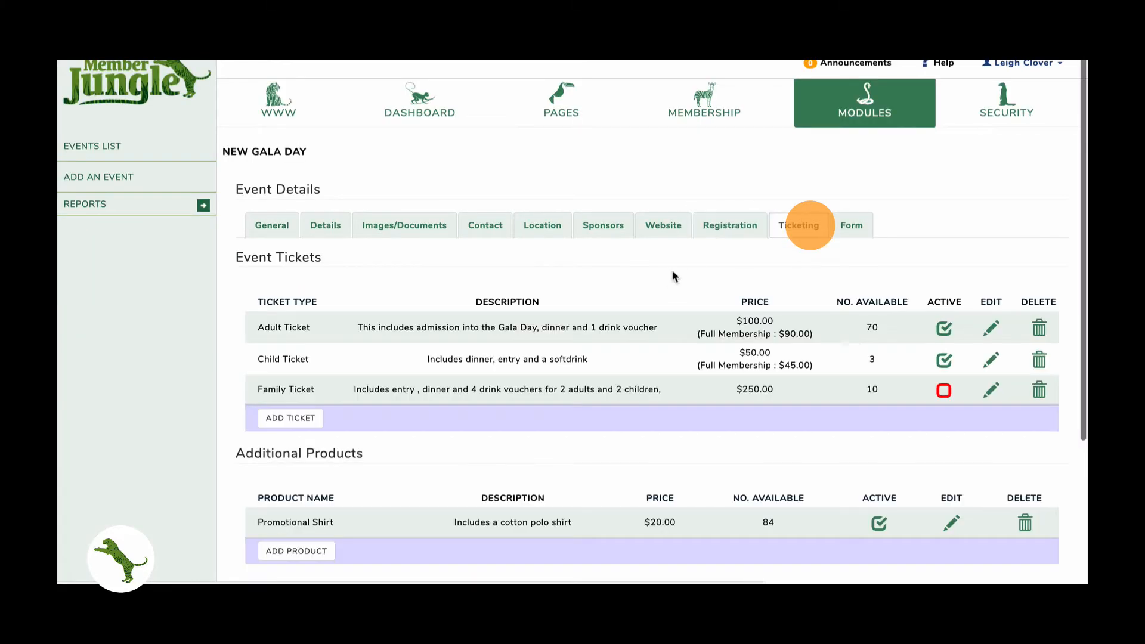
scroll(667, 274, down, 1)
scroll(667, 273, up, 2)
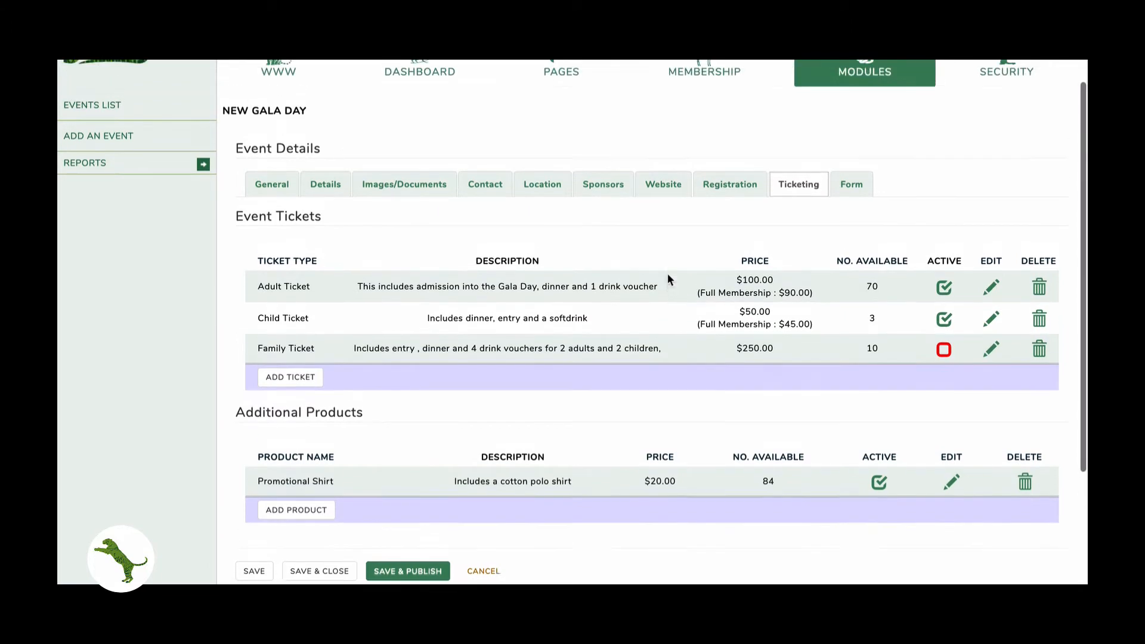
click(99, 151)
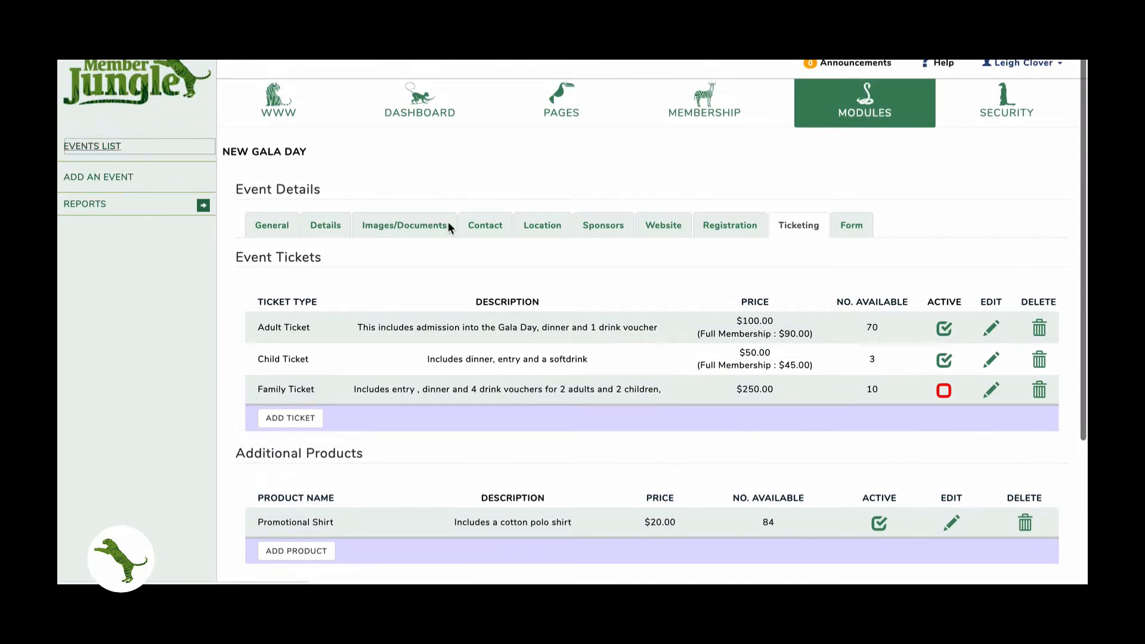
scroll(528, 274, down, 3)
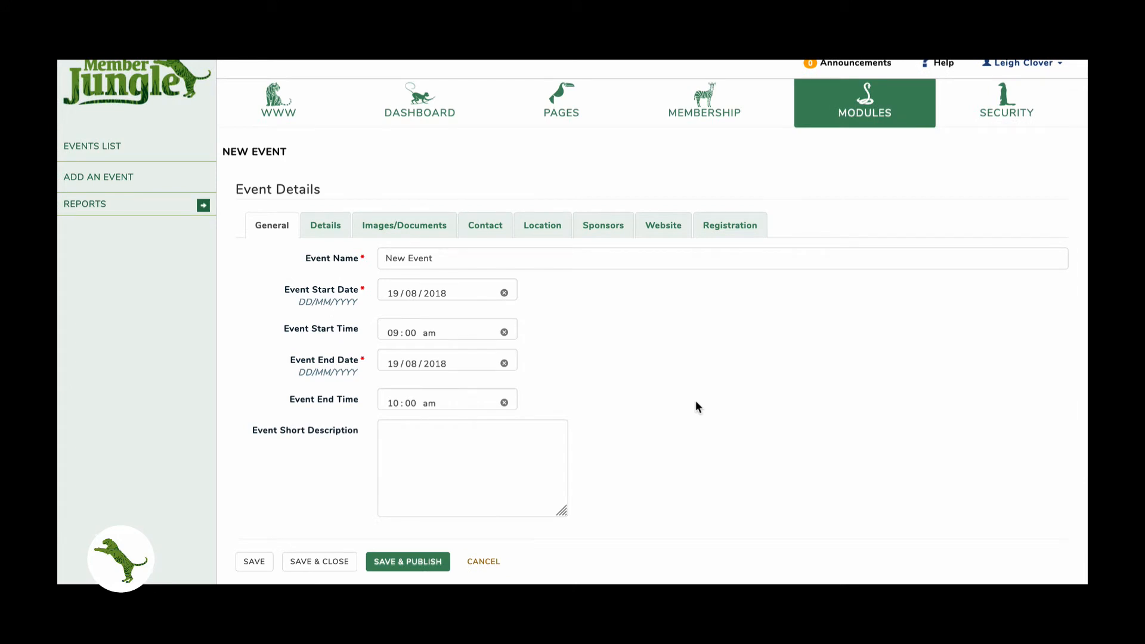
- Set Allow Online Registration and Accept Online Payments to Yes for New Event and save
click(736, 225)
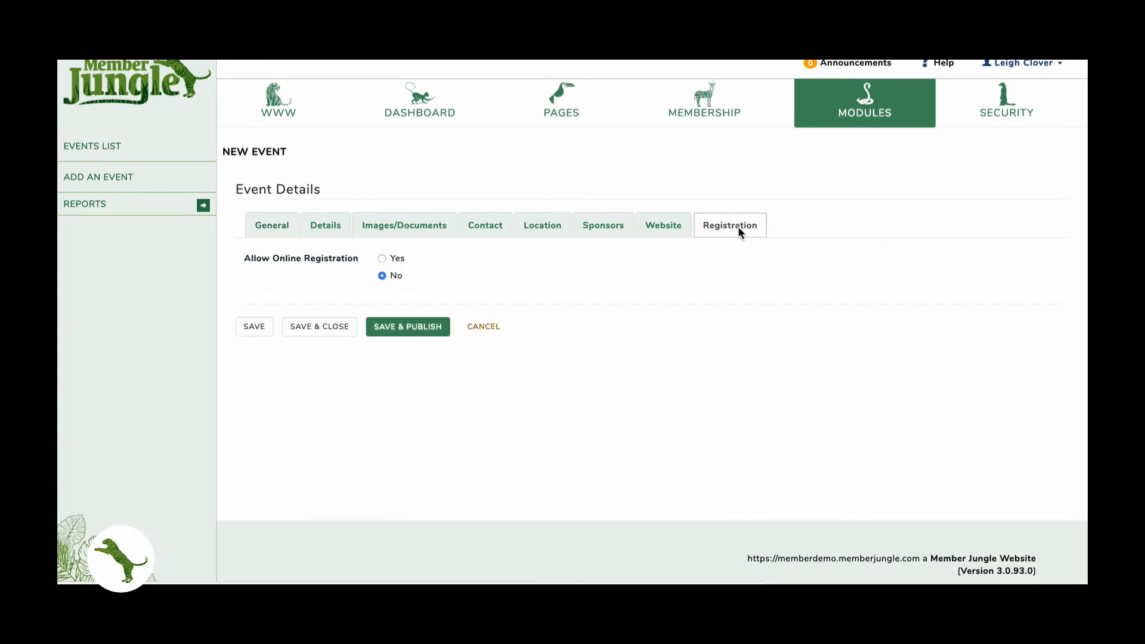
click(382, 259)
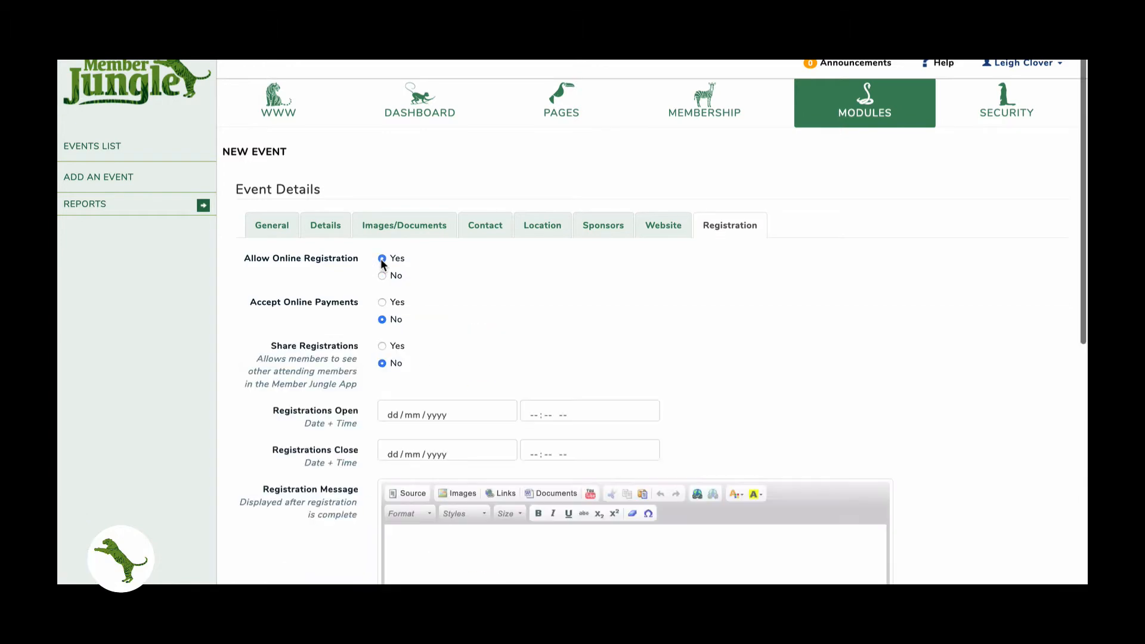
click(382, 302)
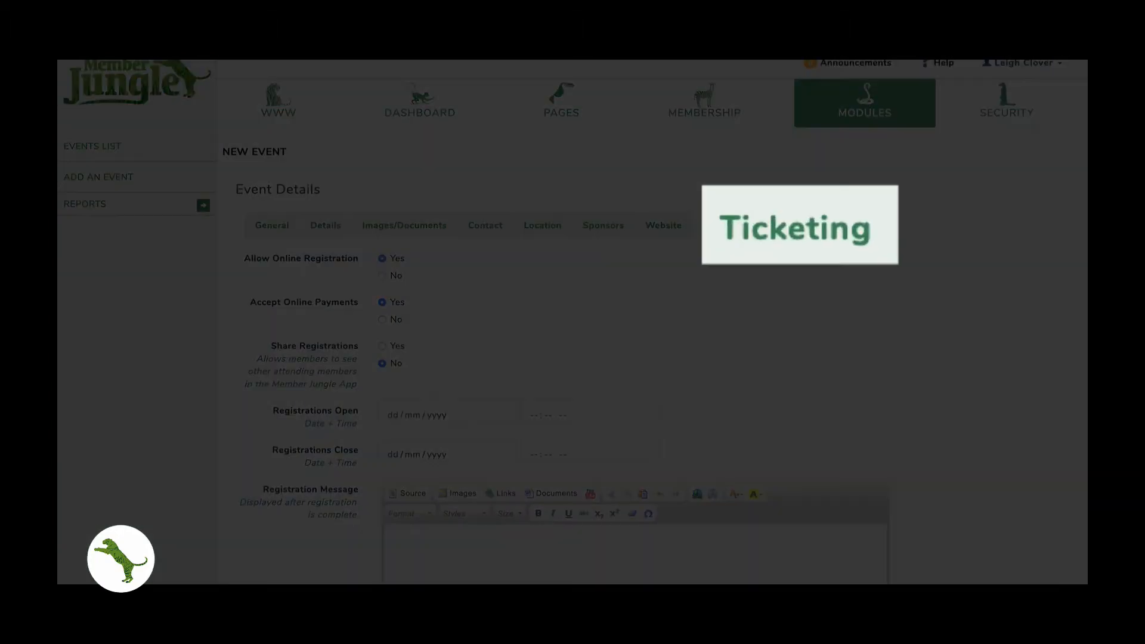
click(799, 226)
scroll(855, 300, down, 1)
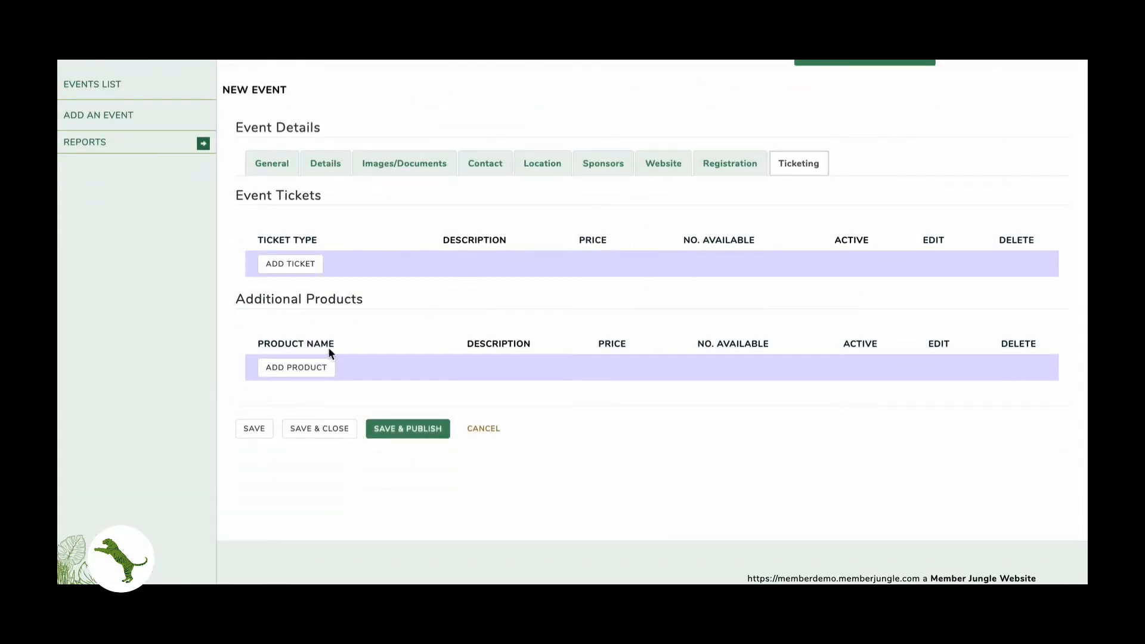
click(269, 428)
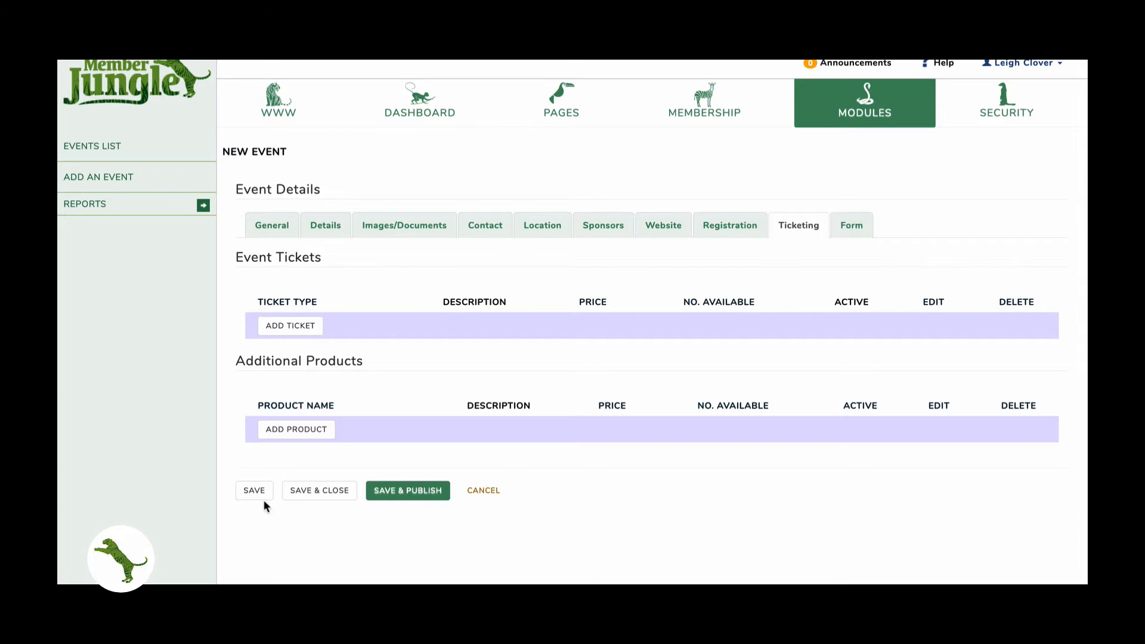
- Inspect New Event's Your Details form fields and browse the Add Field types without adding one
click(843, 233)
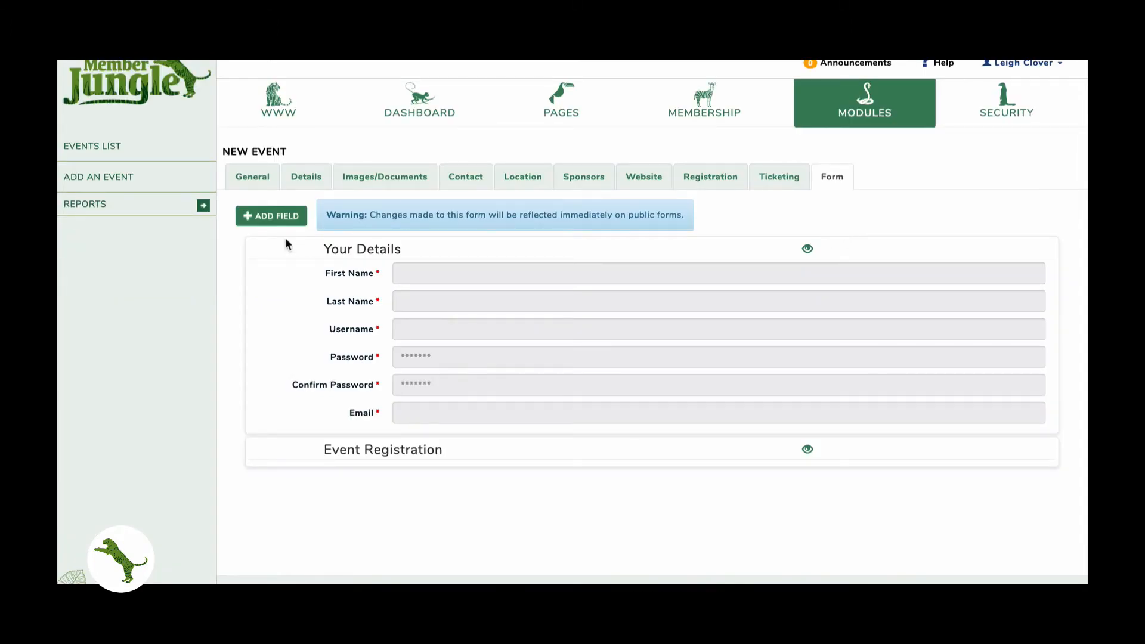
drag(321, 249, 388, 407)
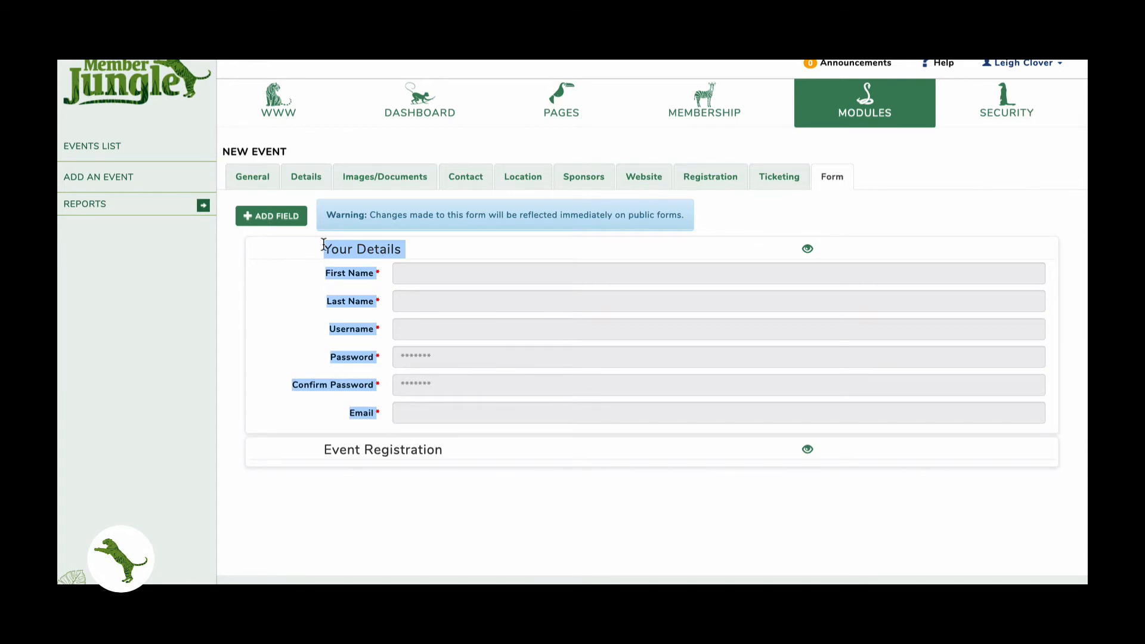
click(274, 216)
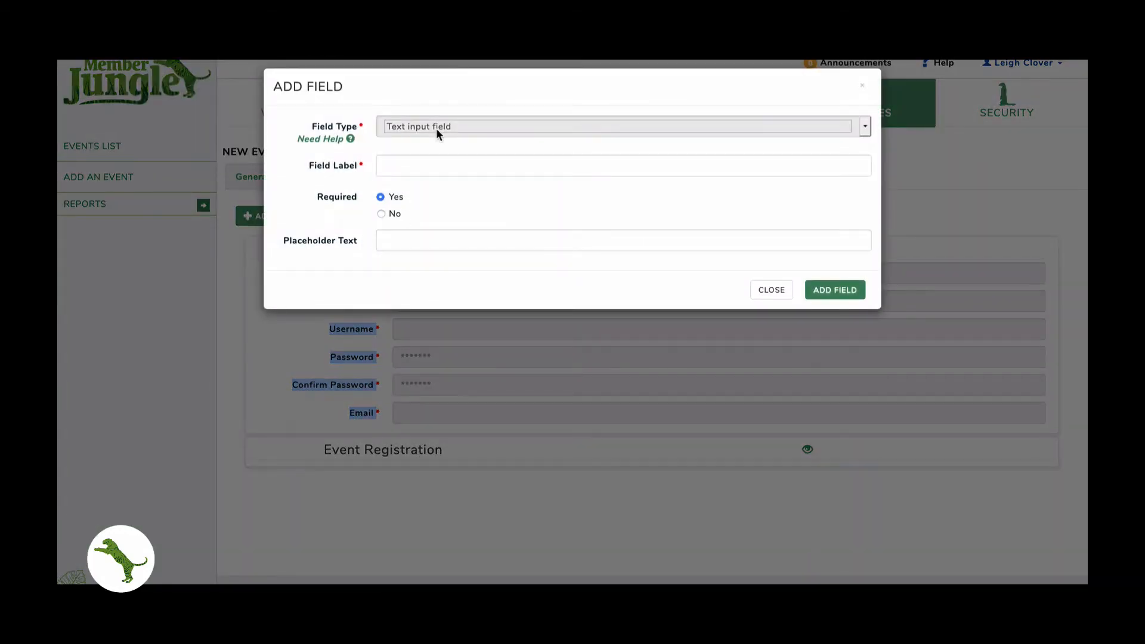
click(436, 127)
scroll(439, 209, up, 2)
scroll(440, 209, down, 2)
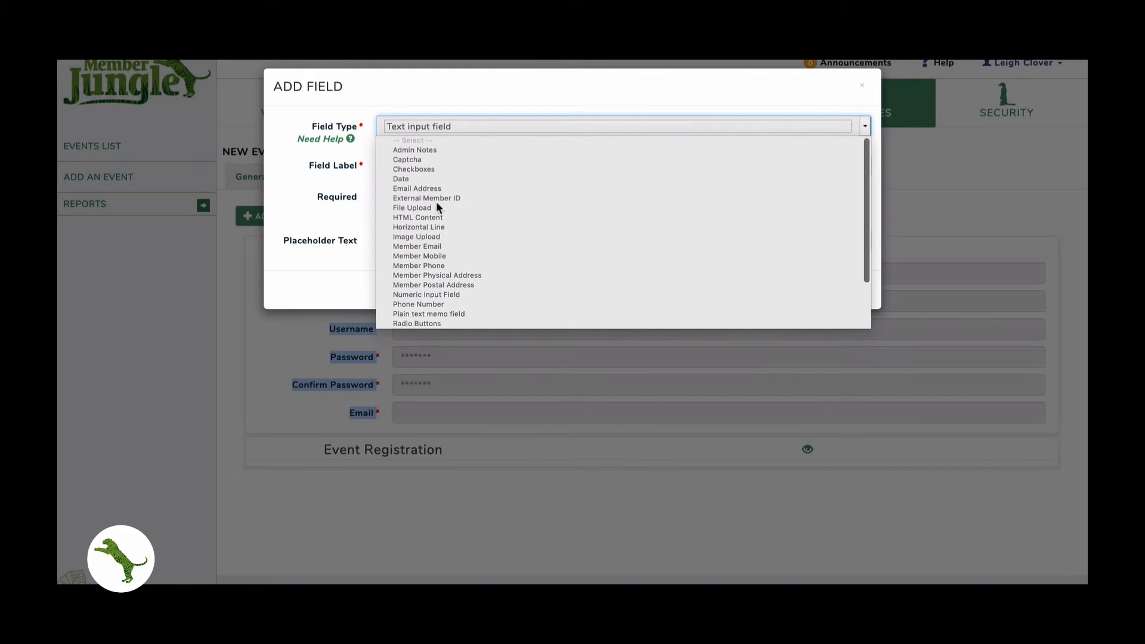
scroll(437, 206, up, 2)
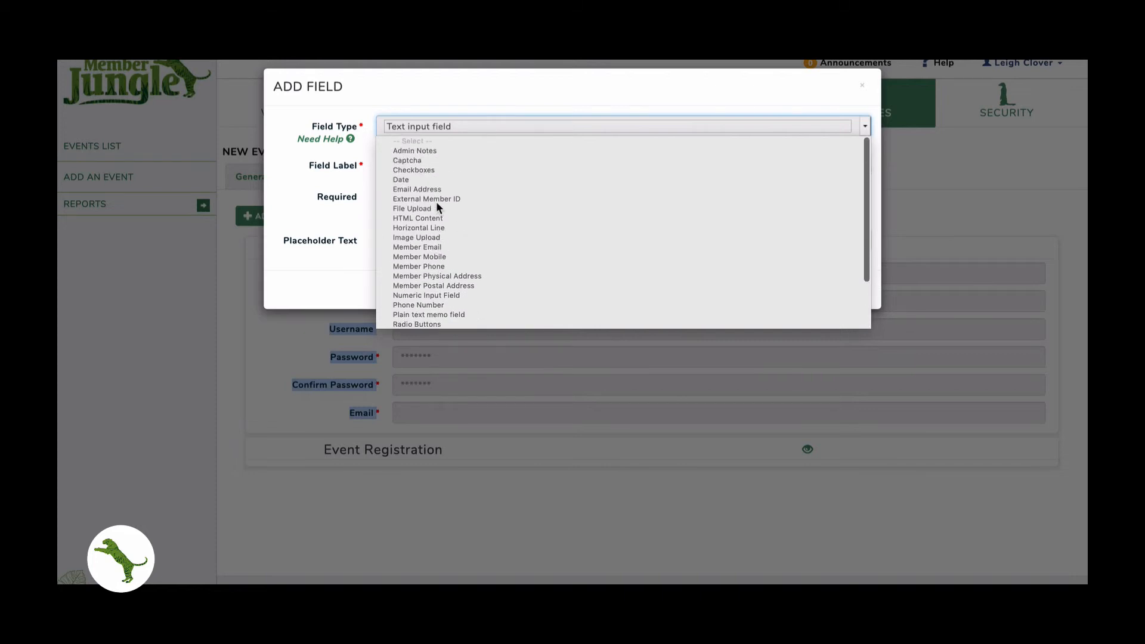
click(449, 80)
click(770, 289)
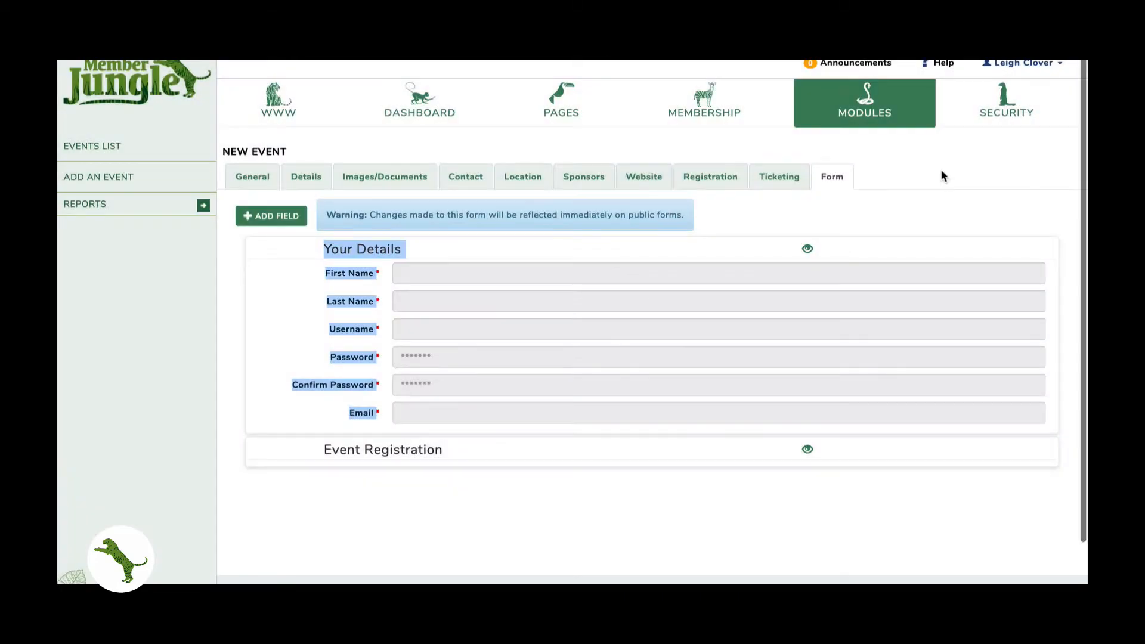
mouse_move(863, 109)
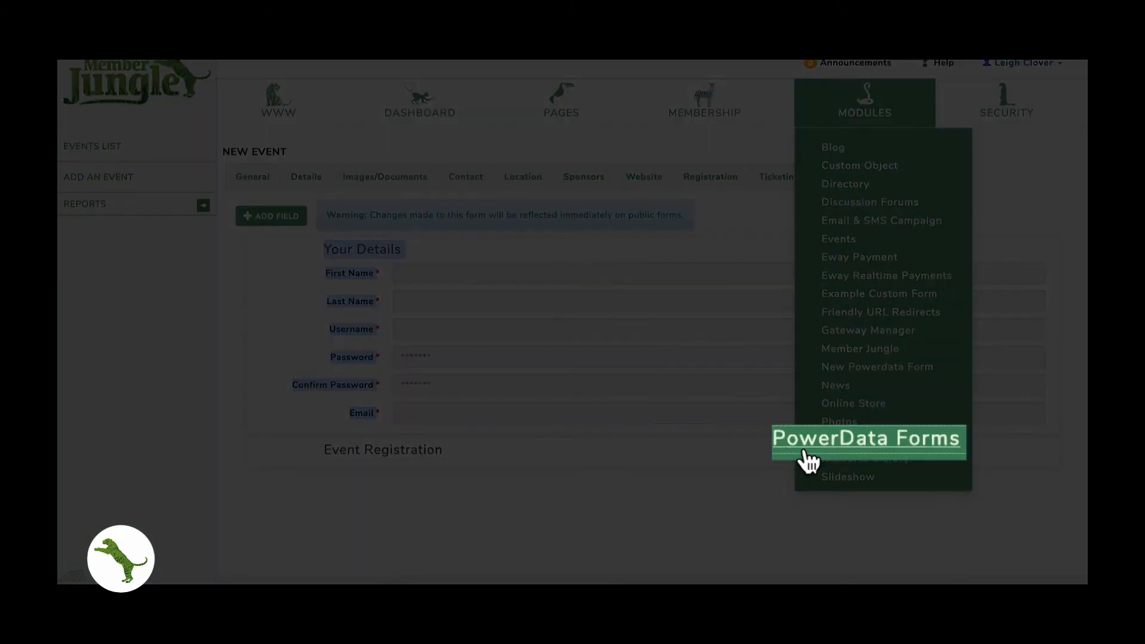
- Create a new PowerData form and save its name as 'Survey Form'
click(809, 441)
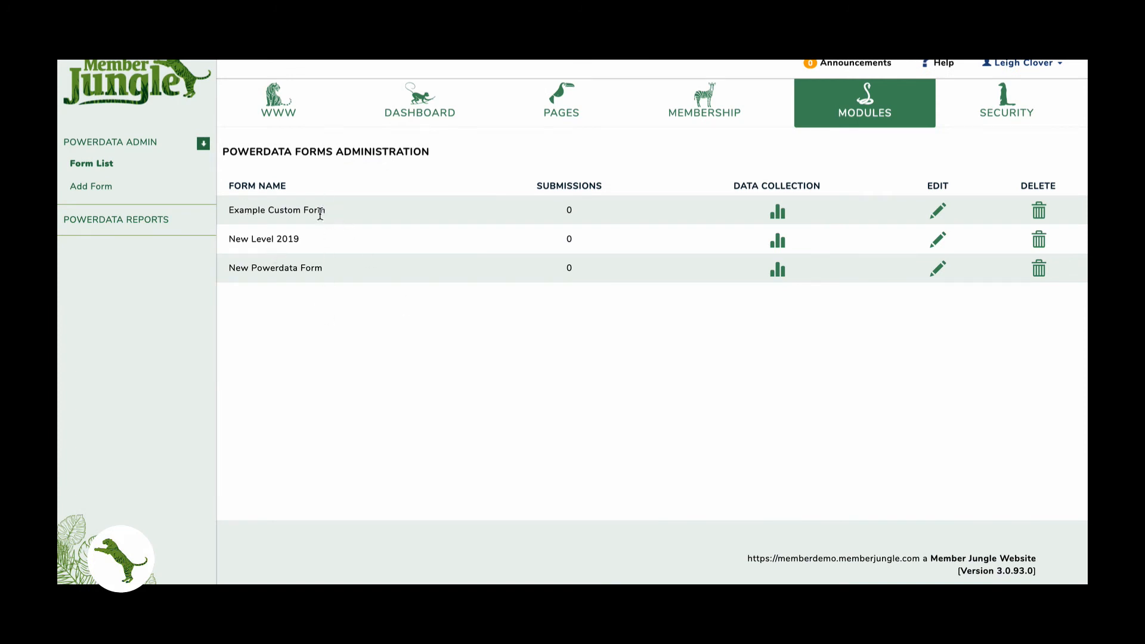
click(94, 188)
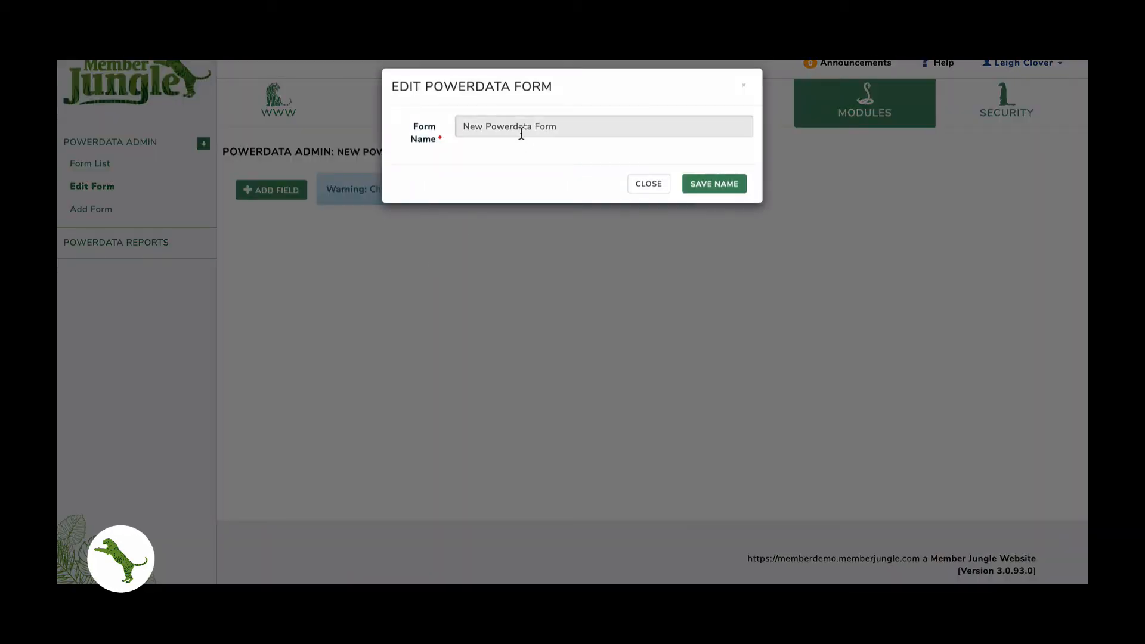
triple_click(508, 125)
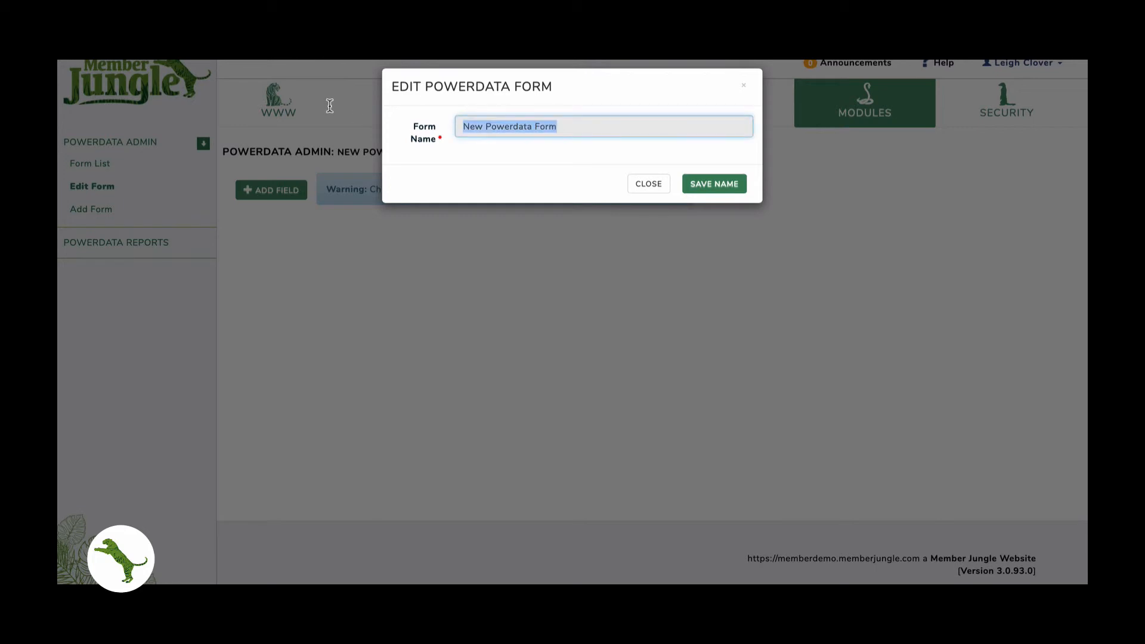
text(Survey f)
key(BackSpace)
text(Form)
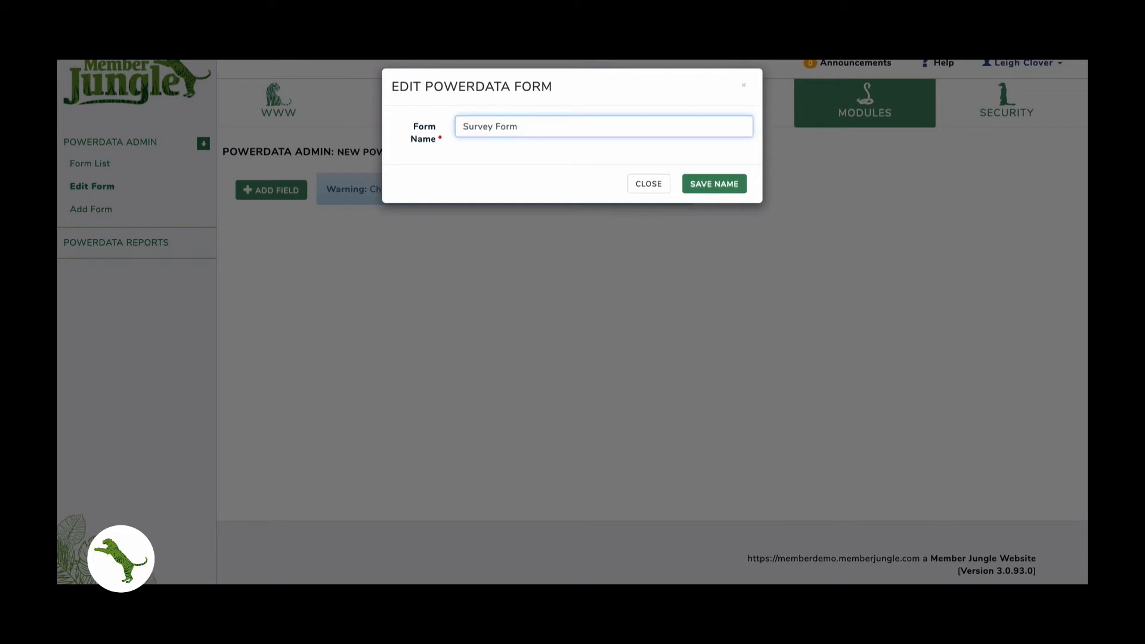
click(719, 184)
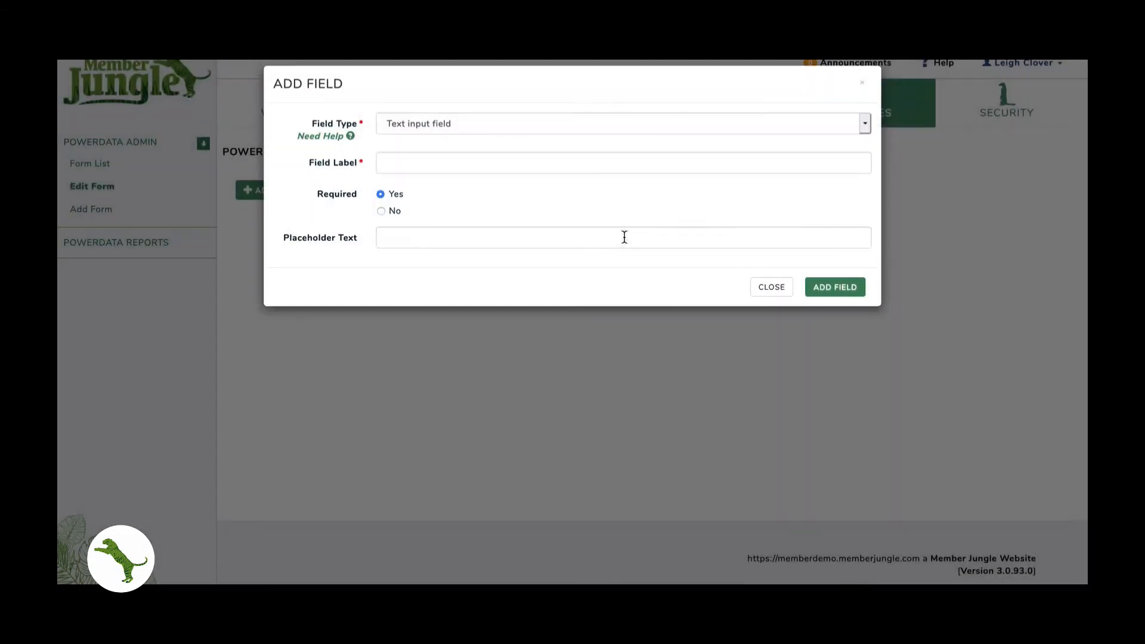
- Add a required text input field labelled 'Your Name'
click(525, 117)
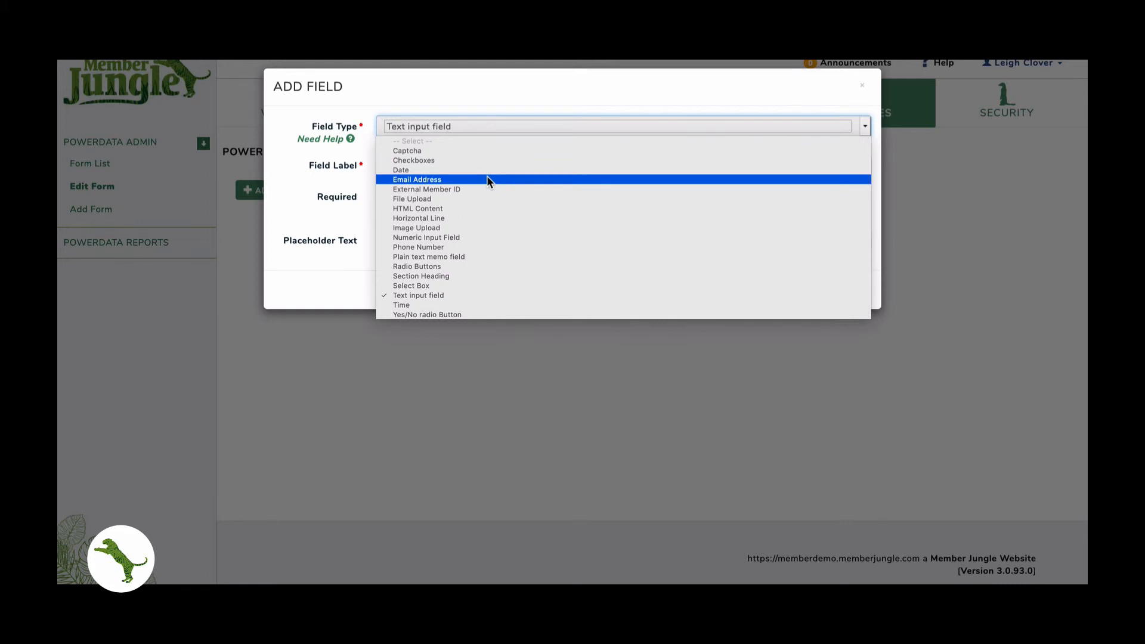
click(438, 296)
click(422, 160)
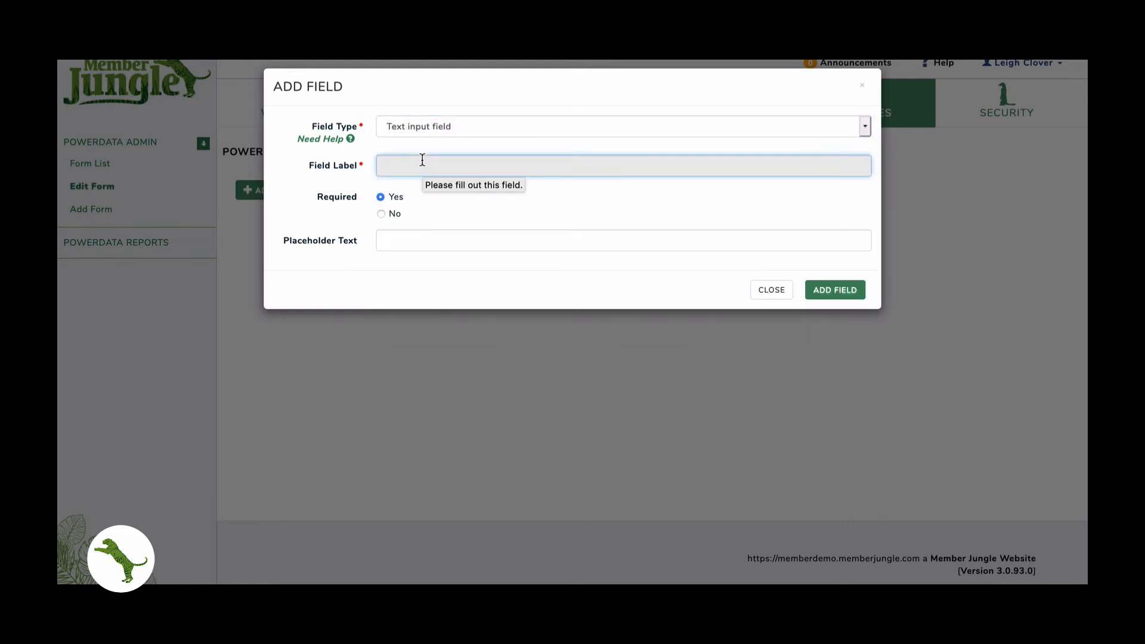
text(Your Name)
key(Tab)
key(Tab)
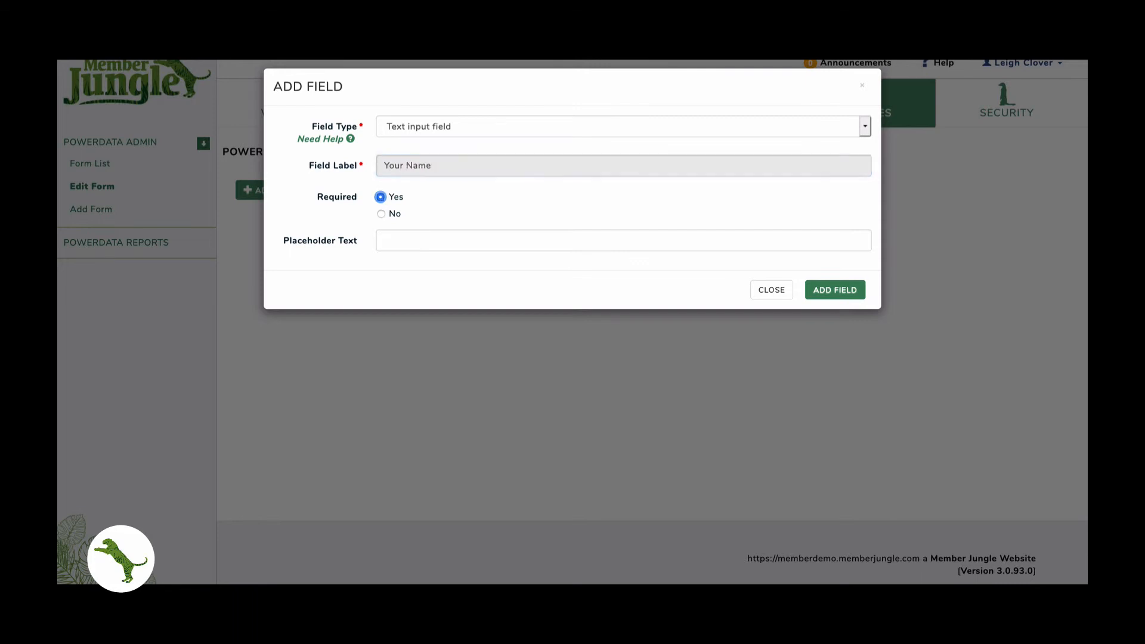
click(271, 200)
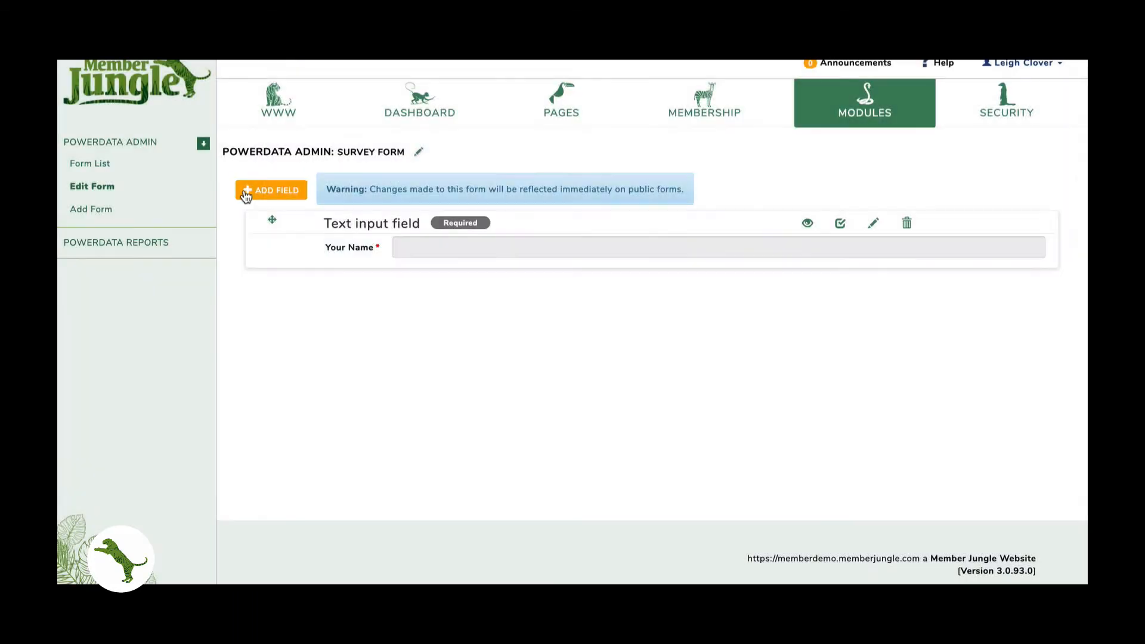
- Add a required Email Address field labelled 'Email Address'
click(271, 197)
click(418, 129)
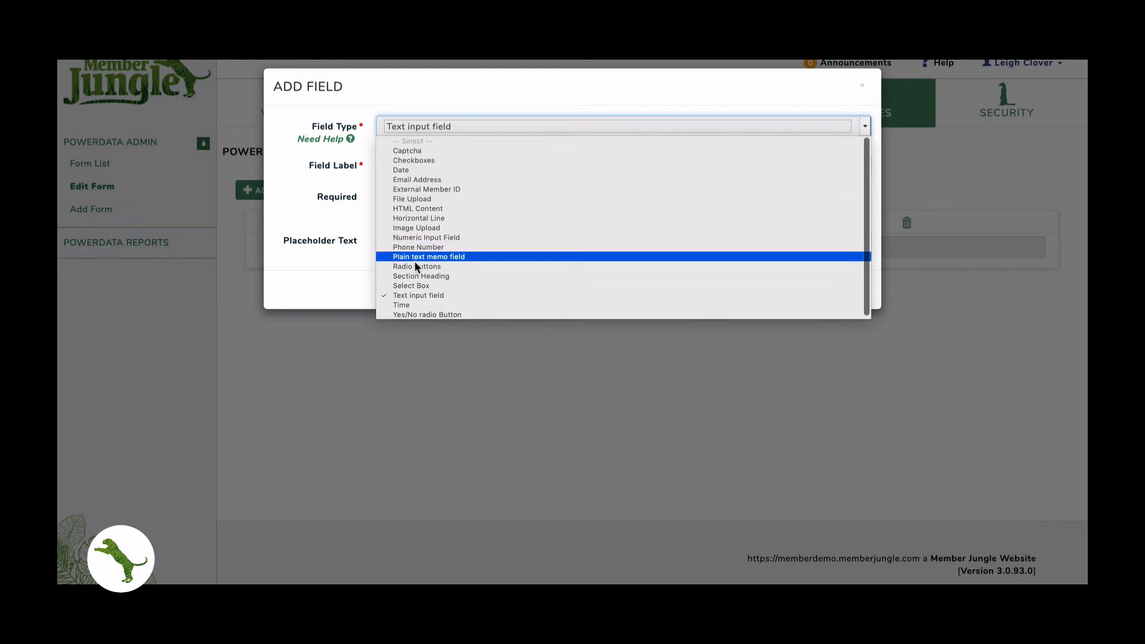
click(415, 179)
click(401, 164)
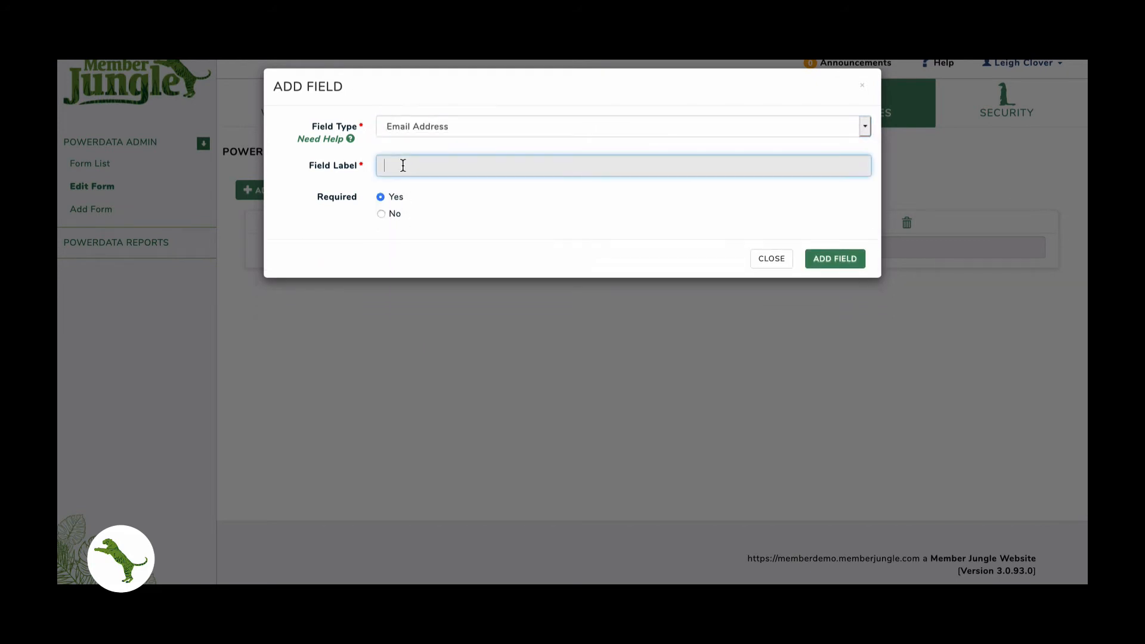
text(Email Address)
key(Tab)
click(835, 259)
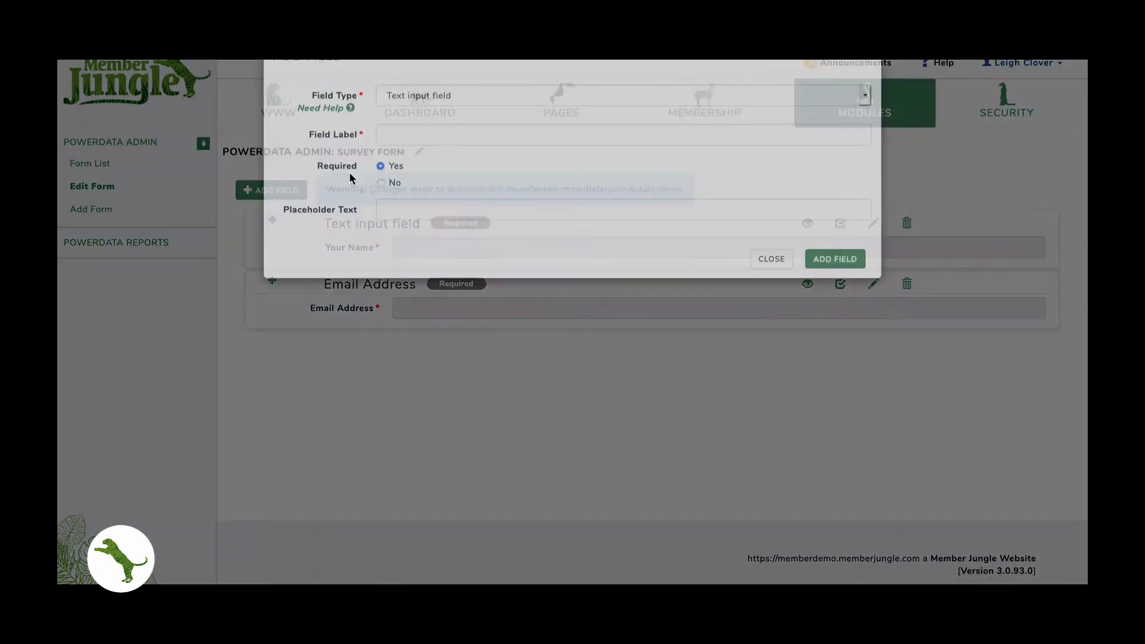
- Add a required plain text memo field labelled 'Comments or Suggestions'
click(418, 126)
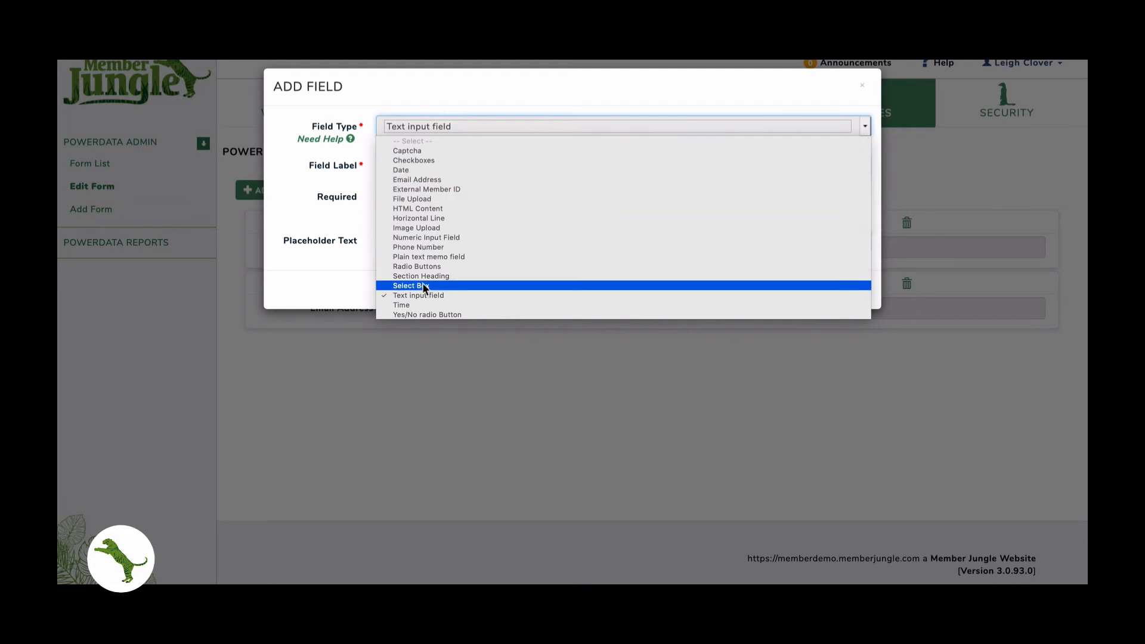
click(426, 256)
click(417, 166)
text(Comments or Suggestions)
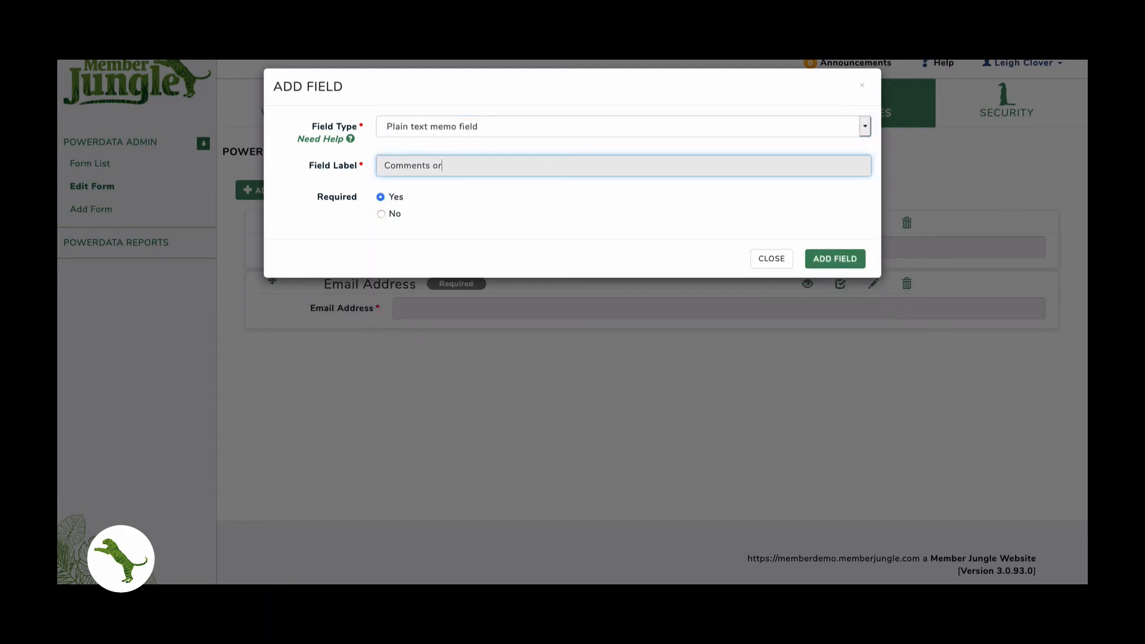
key(Tab)
key(Return)
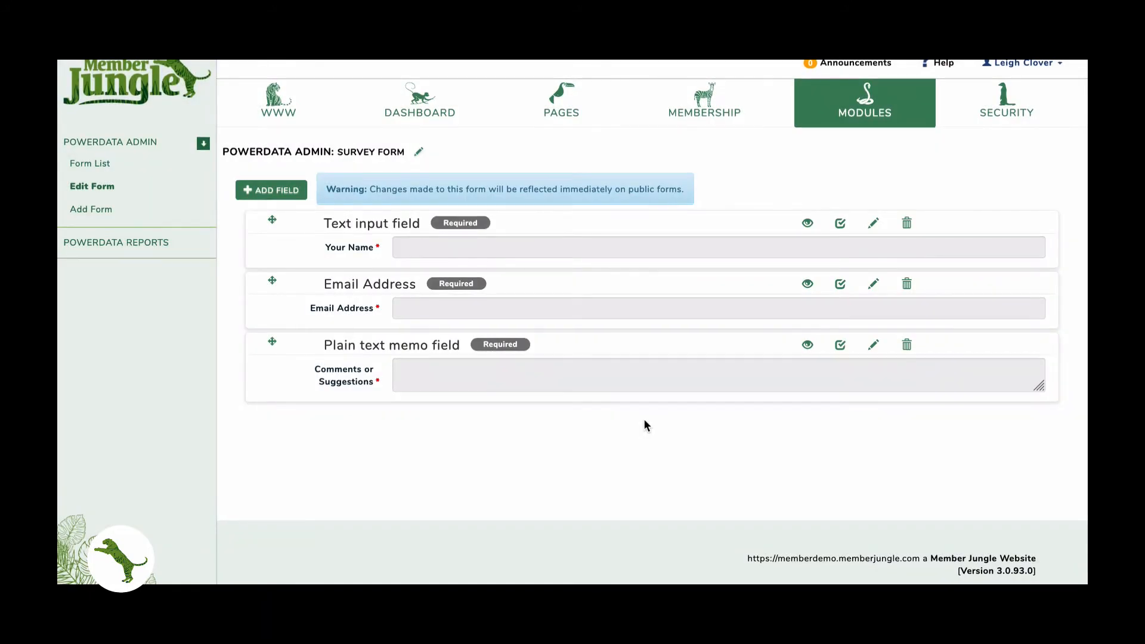
- Open the Survey Form's Data Collection report from the form list, showing 0 records
click(422, 154)
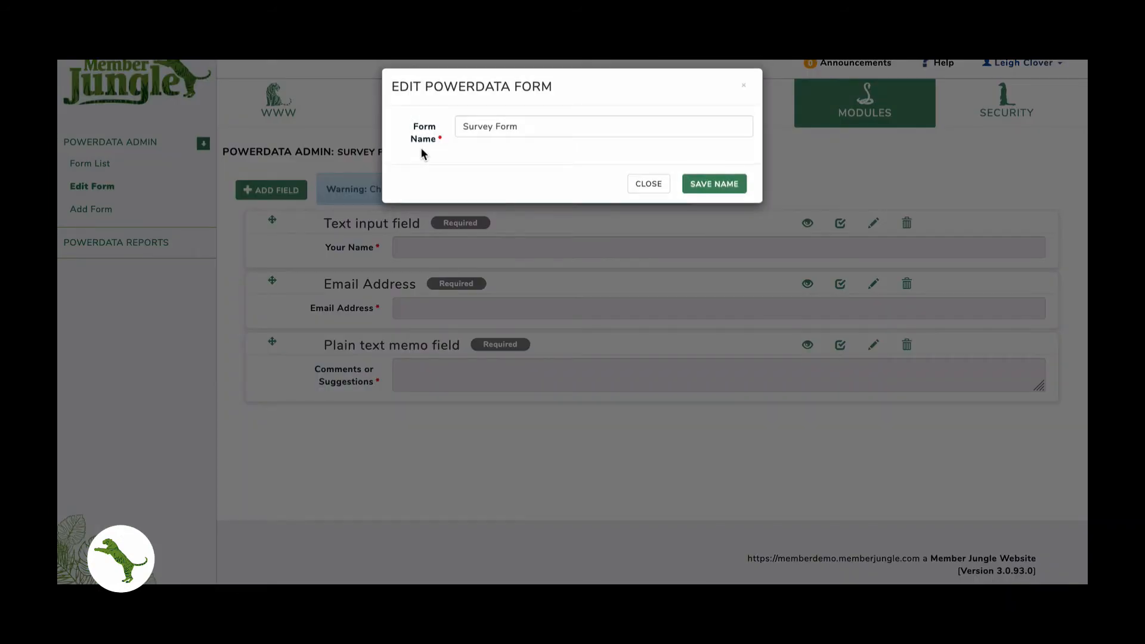
click(648, 185)
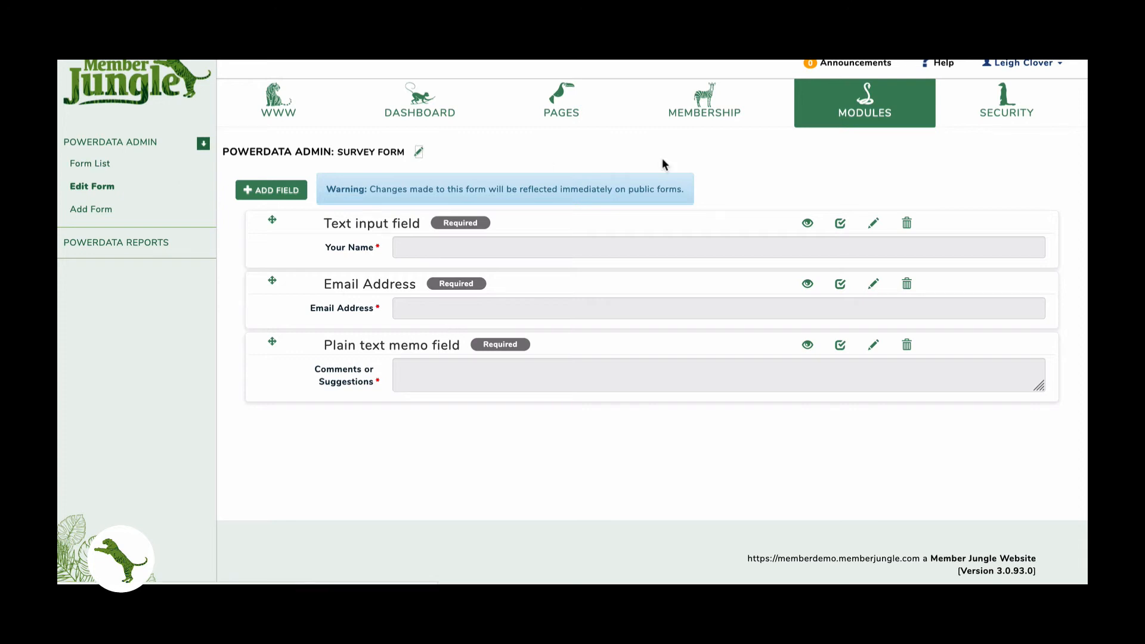
click(91, 164)
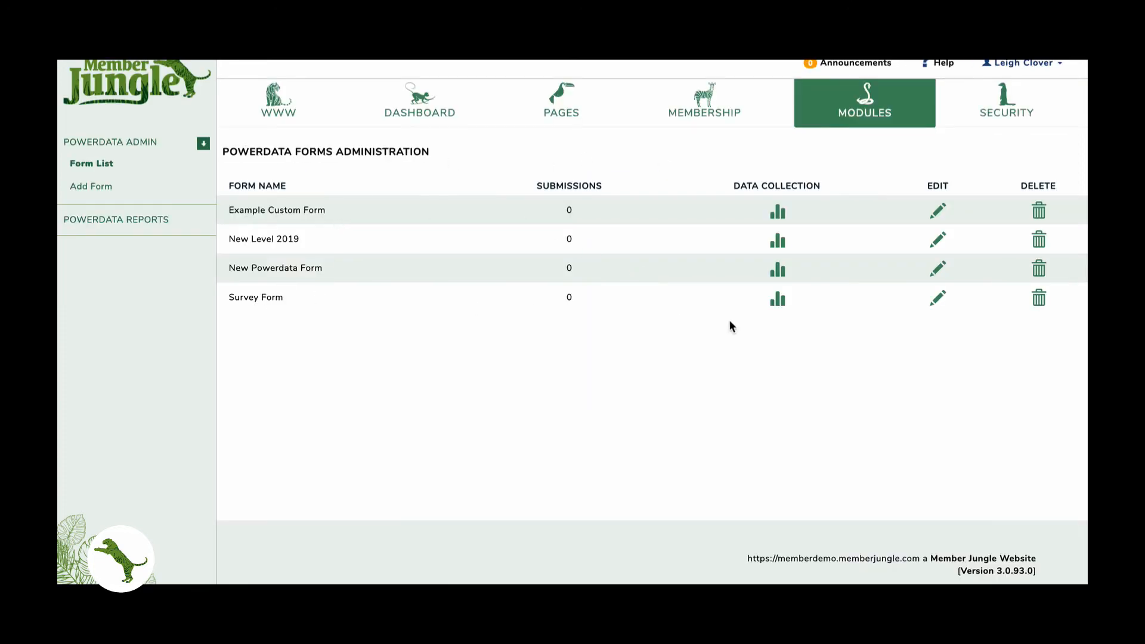
click(779, 300)
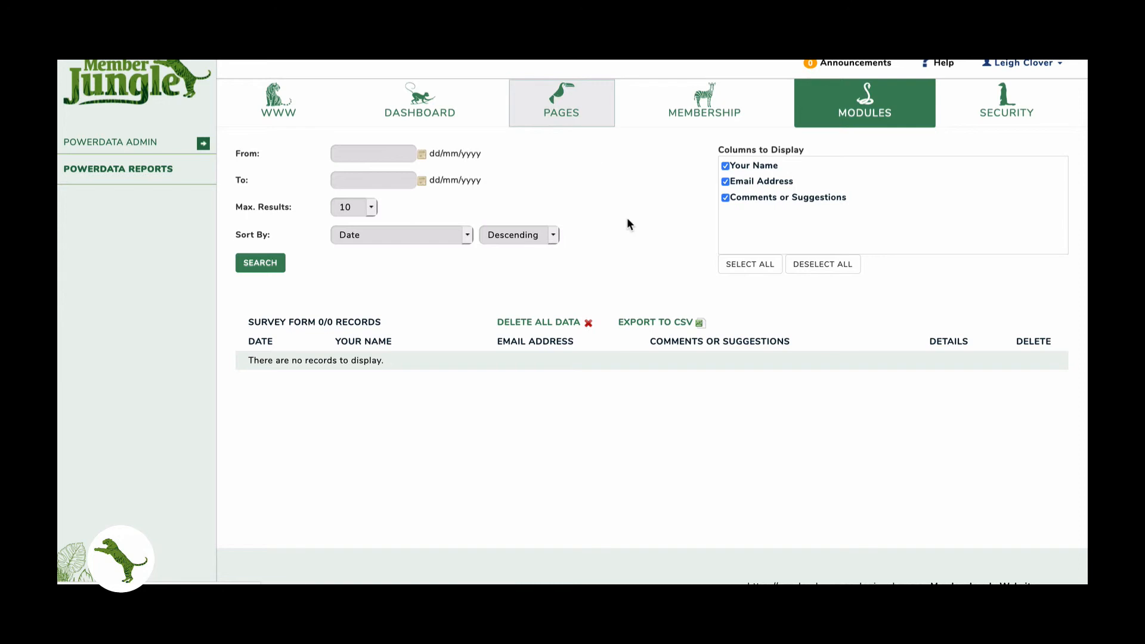
- Attach the Survey Form module to the Plain Page Content page and publish it
scroll(676, 244, down, 3)
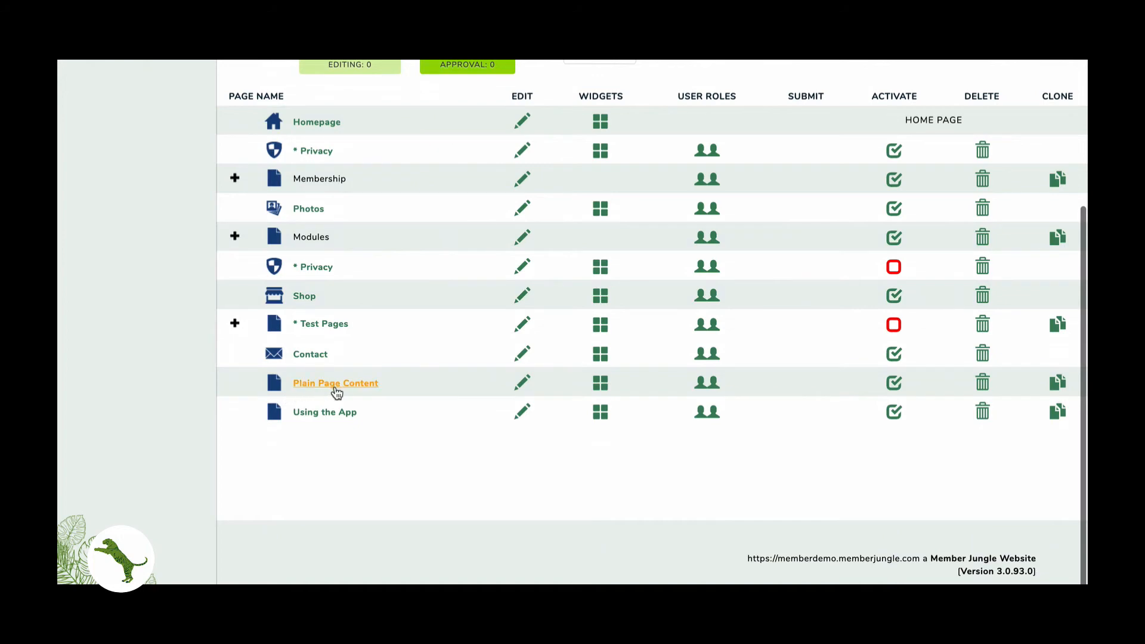
click(522, 387)
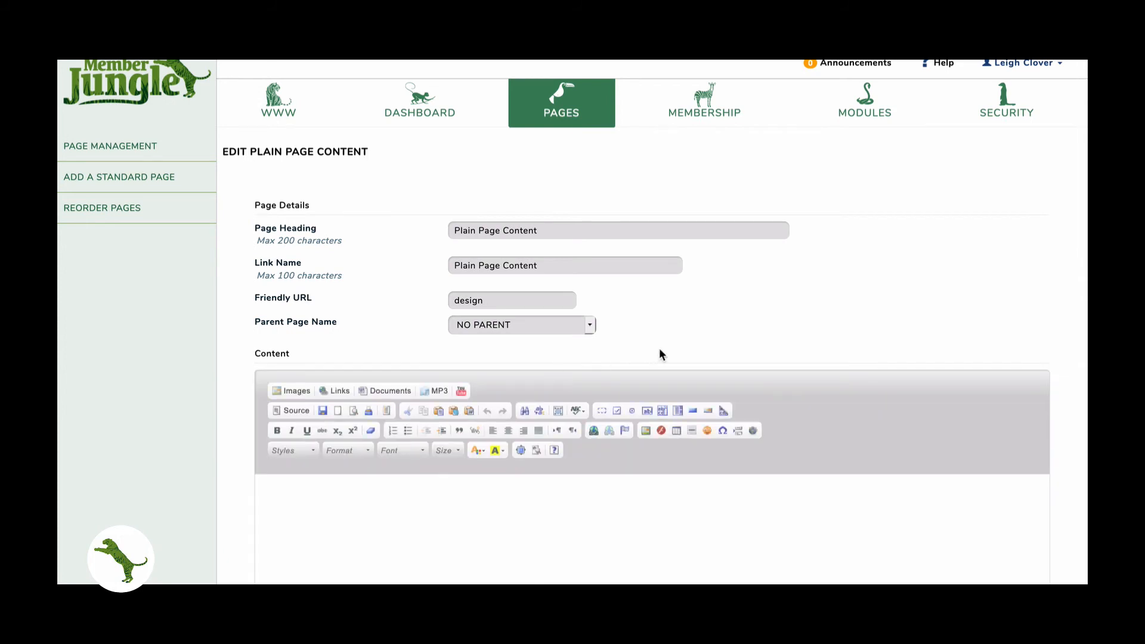
scroll(660, 350, down, 6)
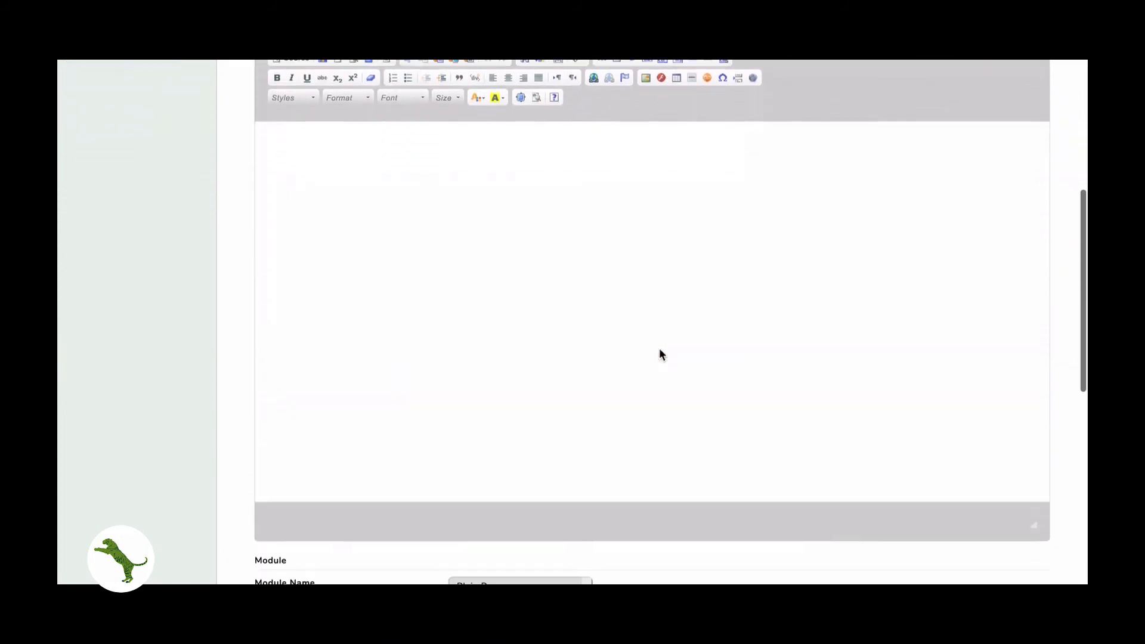
scroll(660, 354, down, 5)
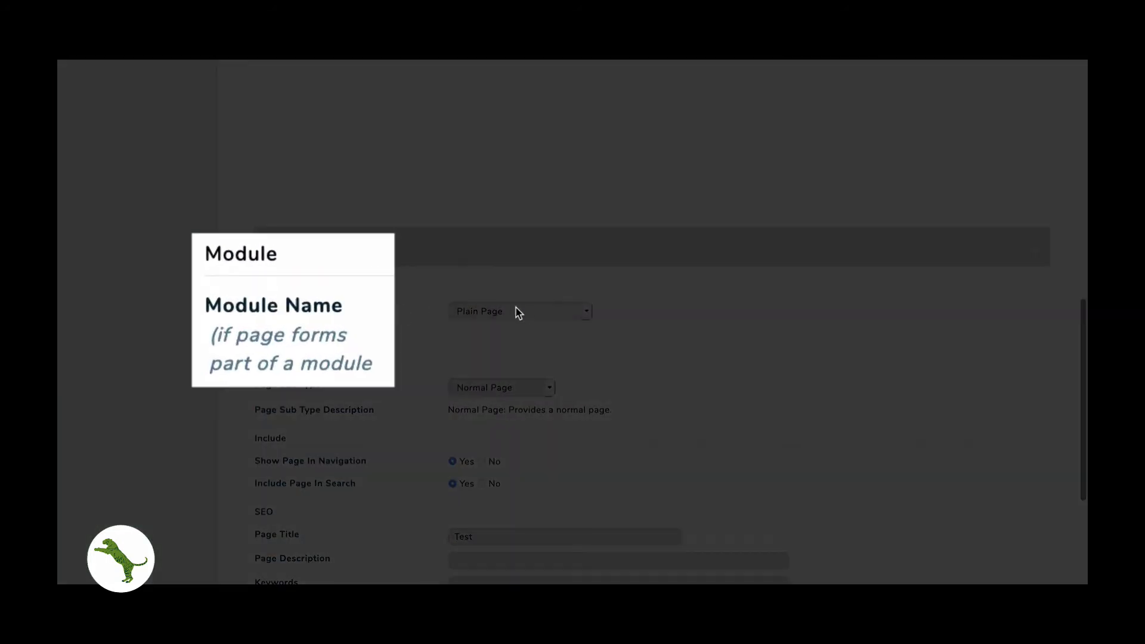
click(517, 309)
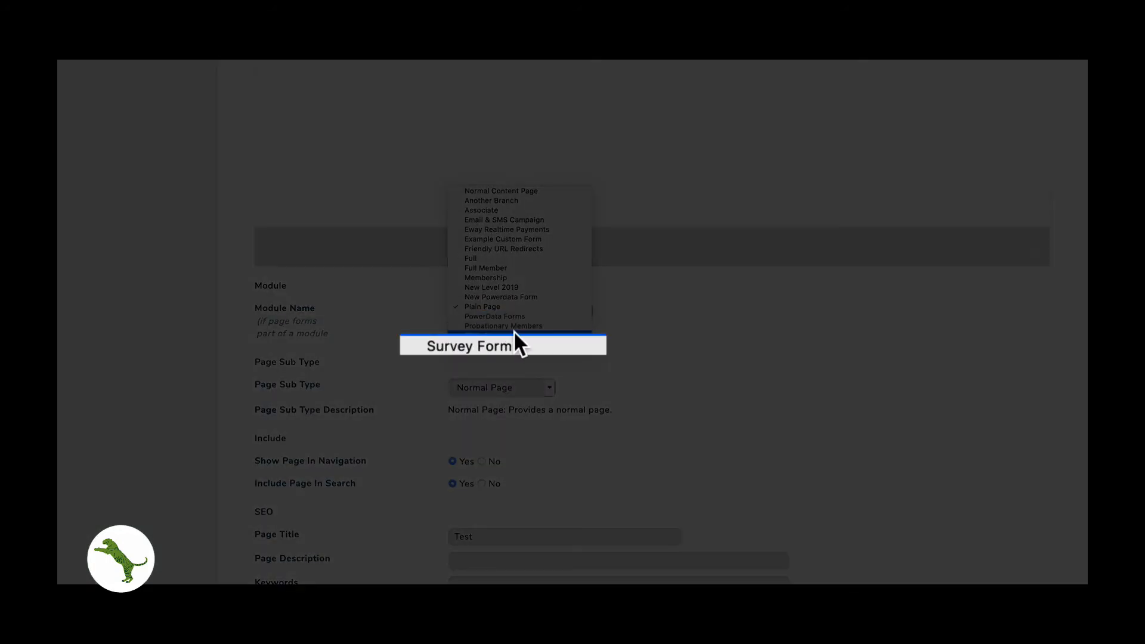
click(510, 345)
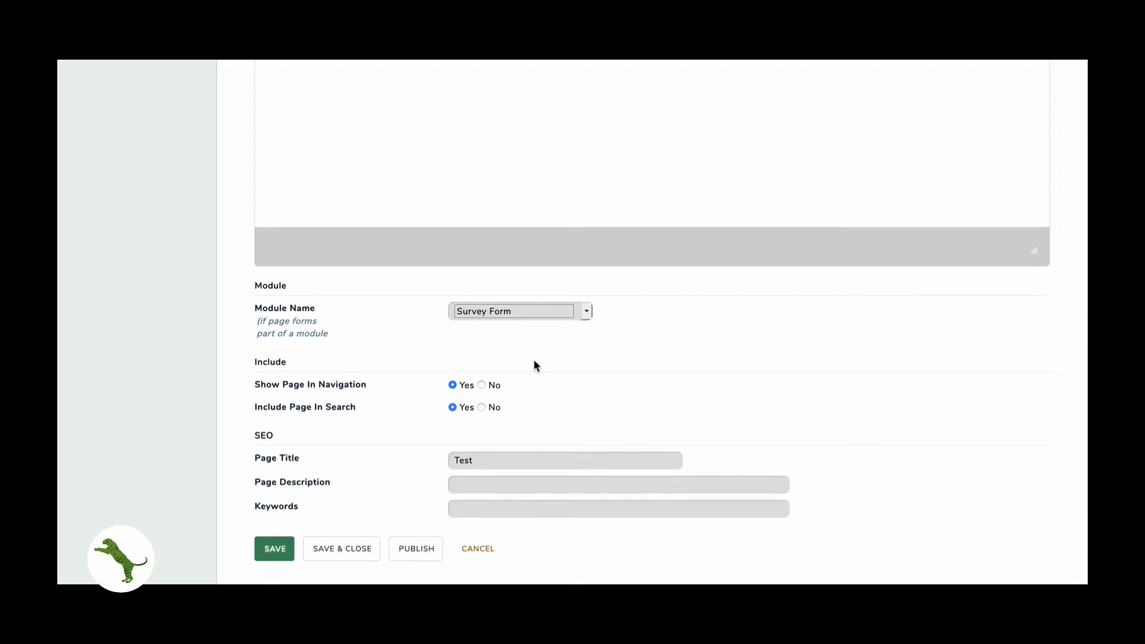
scroll(535, 362, down, 2)
click(413, 505)
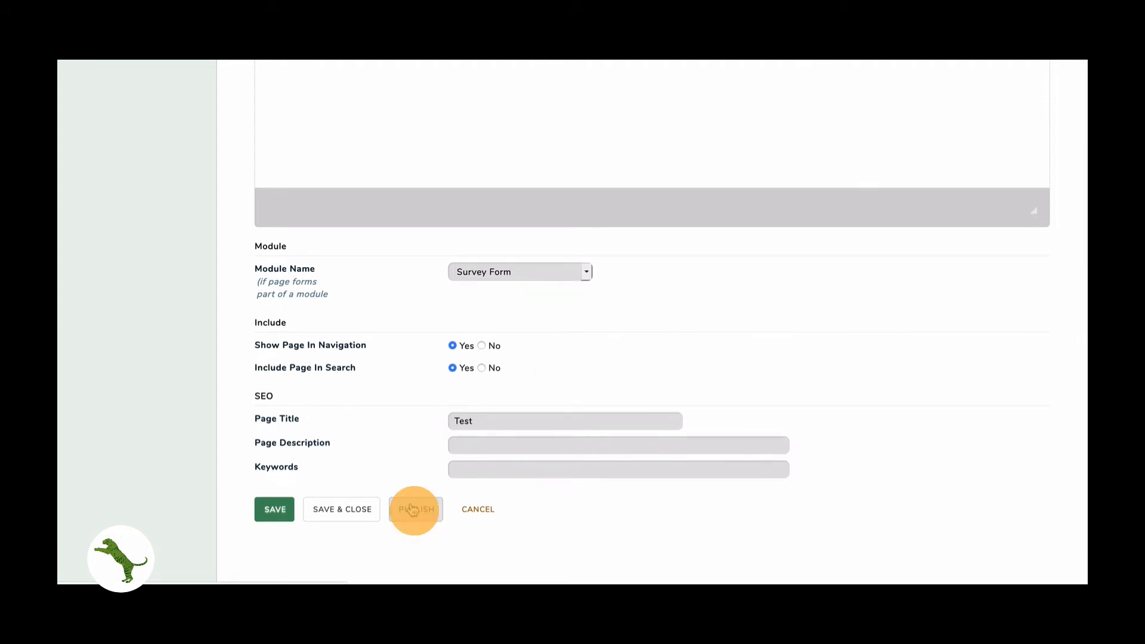
scroll(410, 503, down, 4)
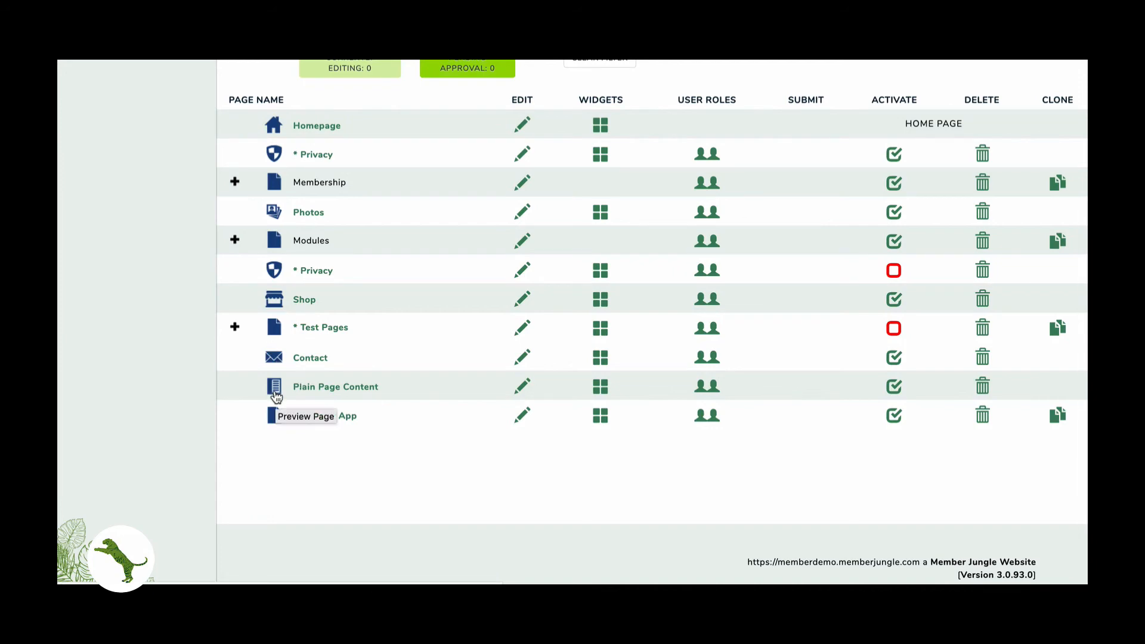
- Preview Plain Page Content and submit a test entry with a name, e-mail and comment 'Blah Blah Blah'
click(307, 388)
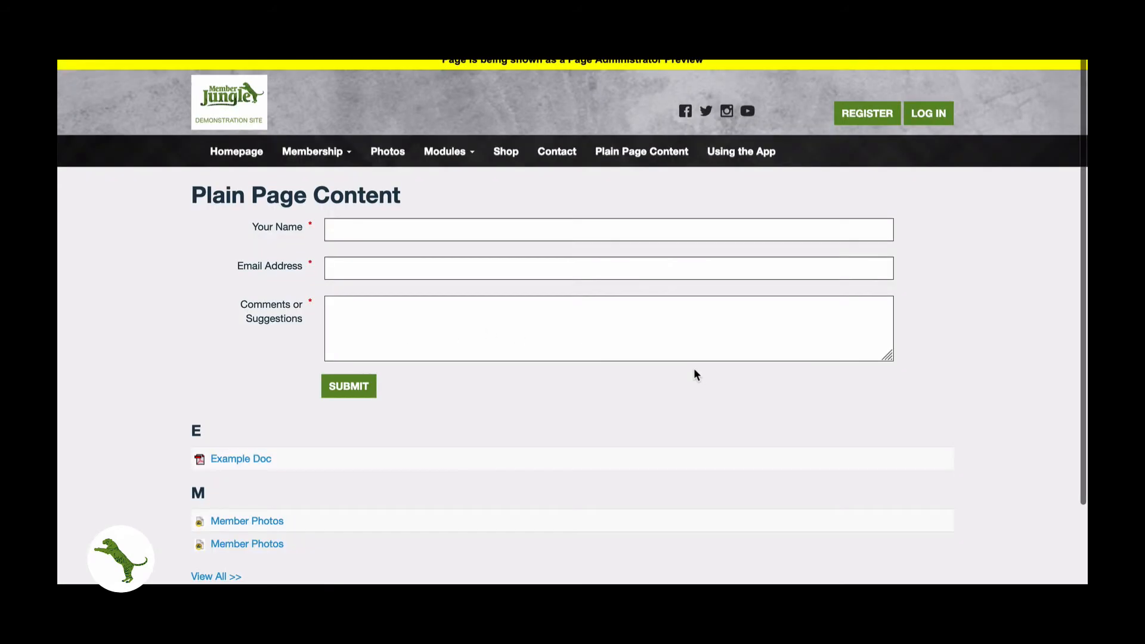
scroll(694, 369, down, 1)
scroll(693, 369, up, 1)
click(402, 229)
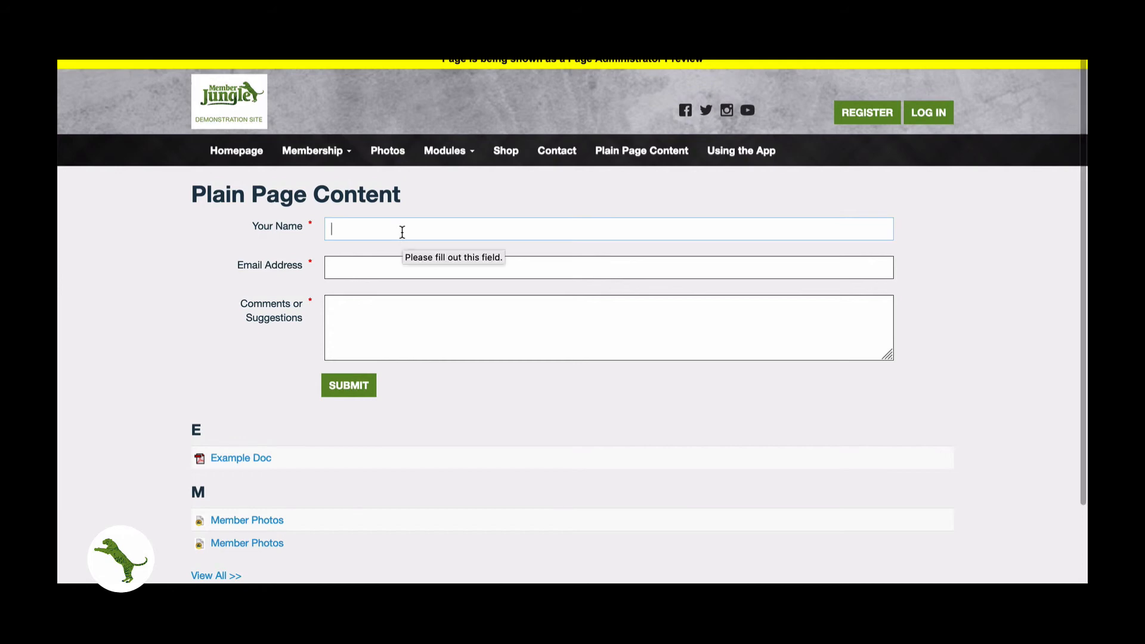
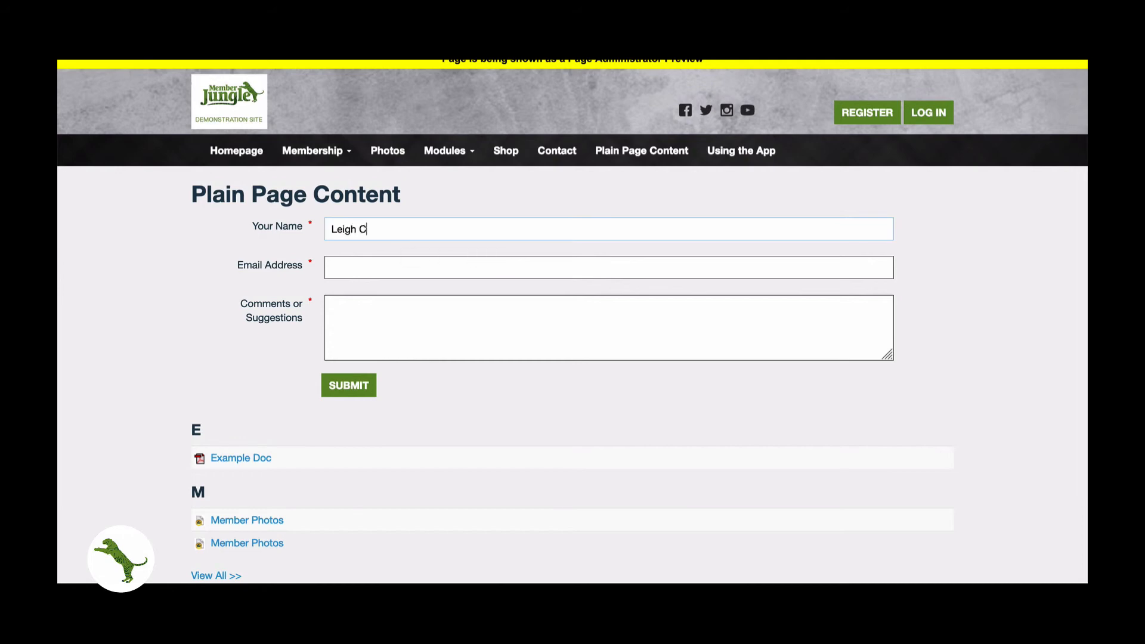
key(Tab)
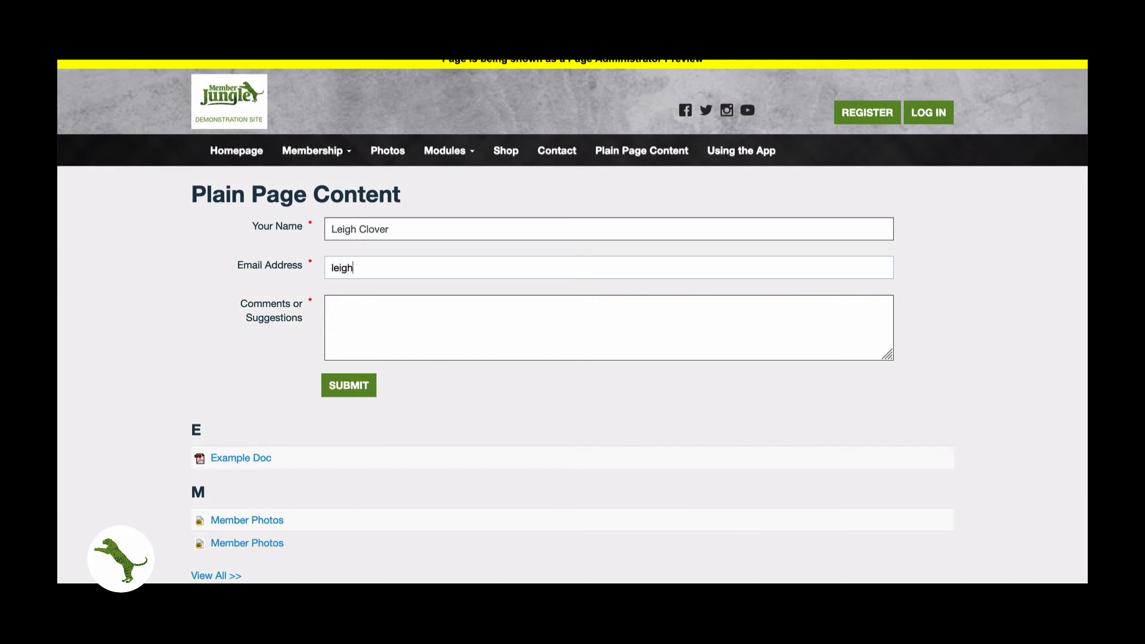
key(Tab)
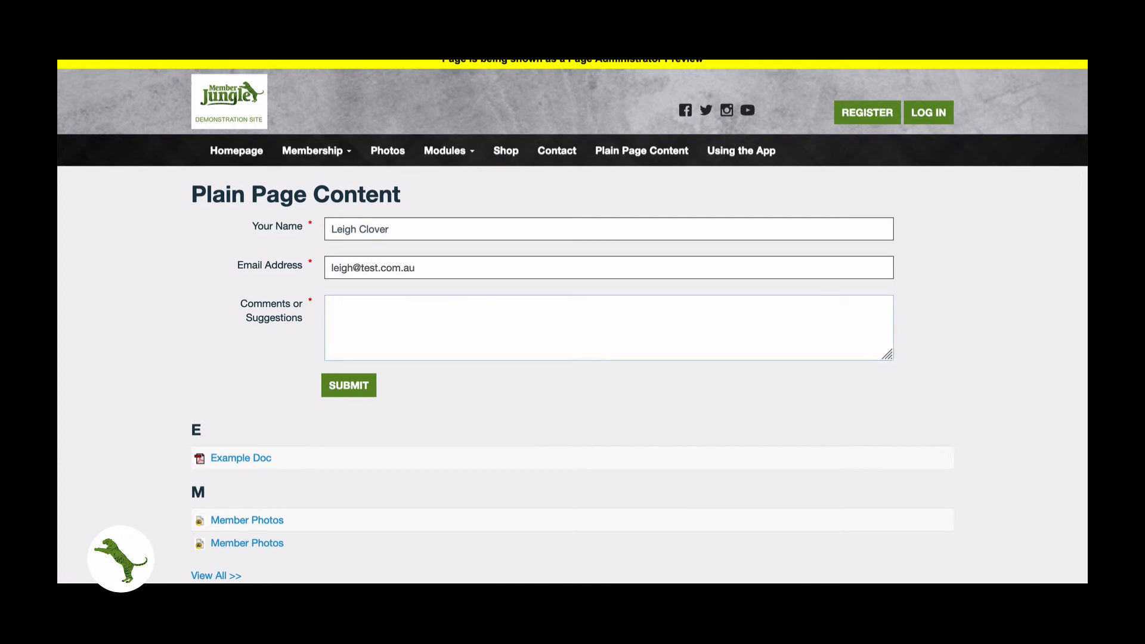
click(343, 387)
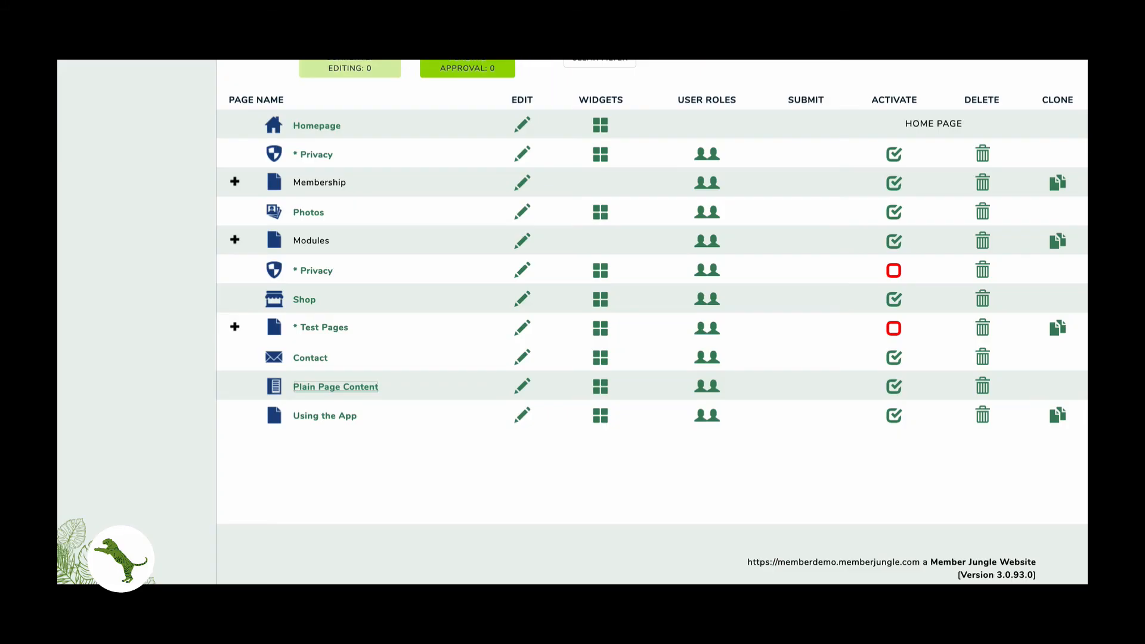
- Scroll back up the page list and show the Modules dropdown menu
scroll(377, 248, up, 5)
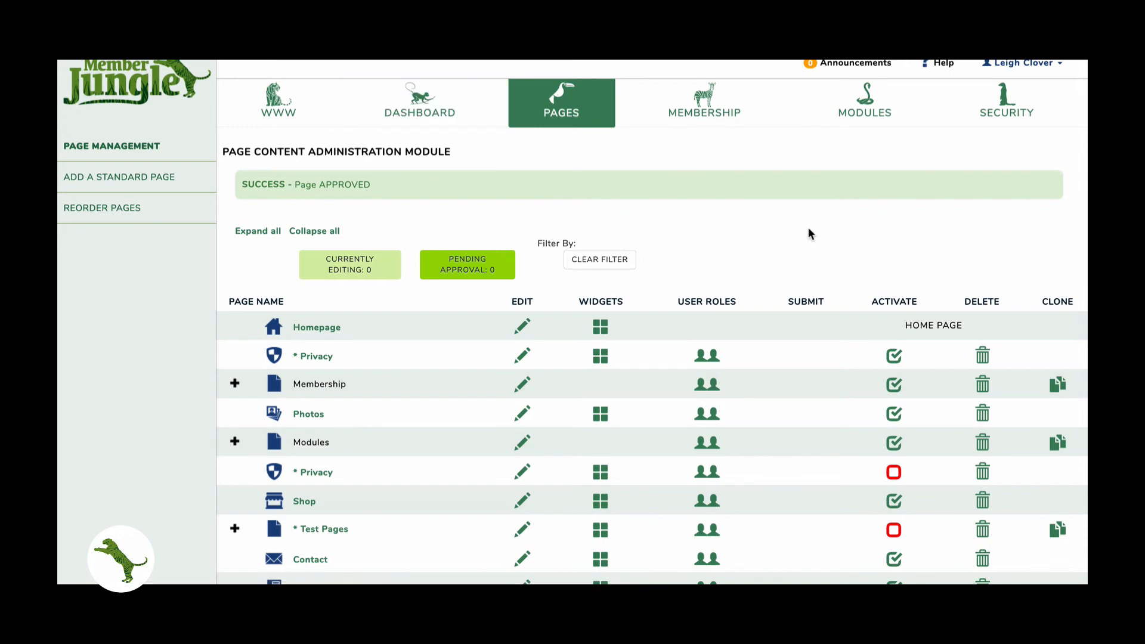
mouse_move(860, 124)
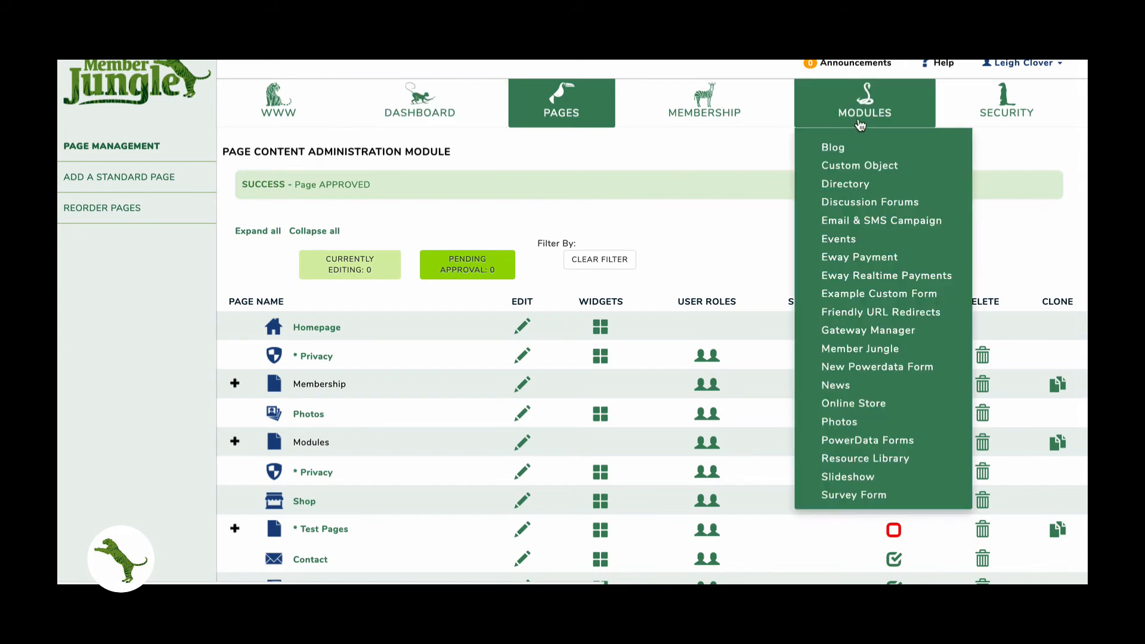
- View the Blah Blah Blah test entry's details in Survey Form records, then open PowerData Forms administration
click(832, 497)
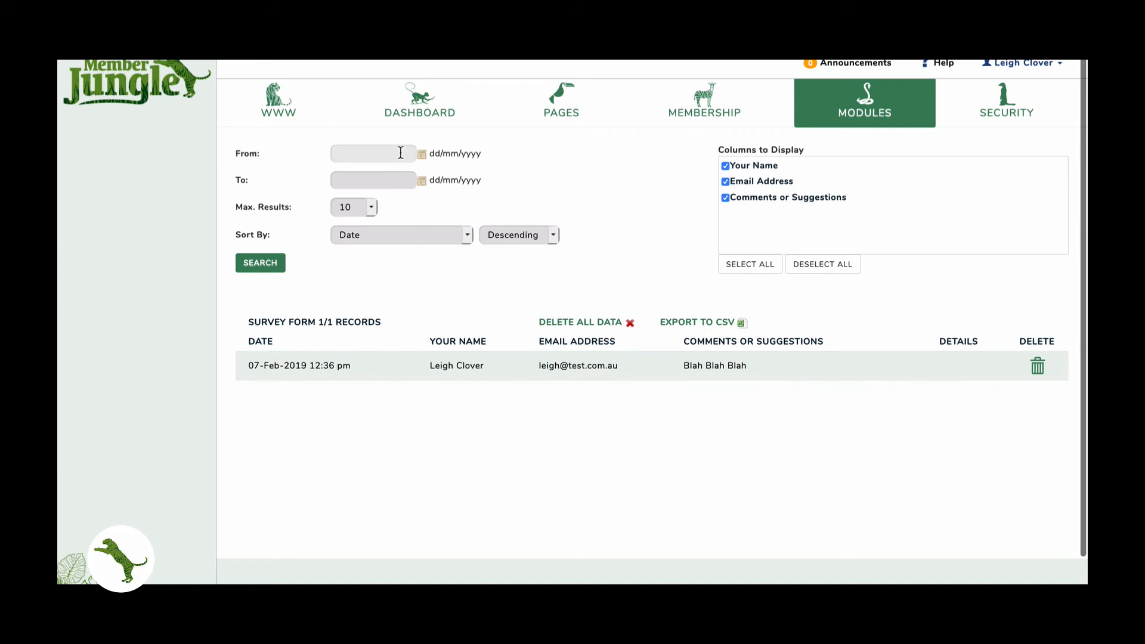
click(381, 235)
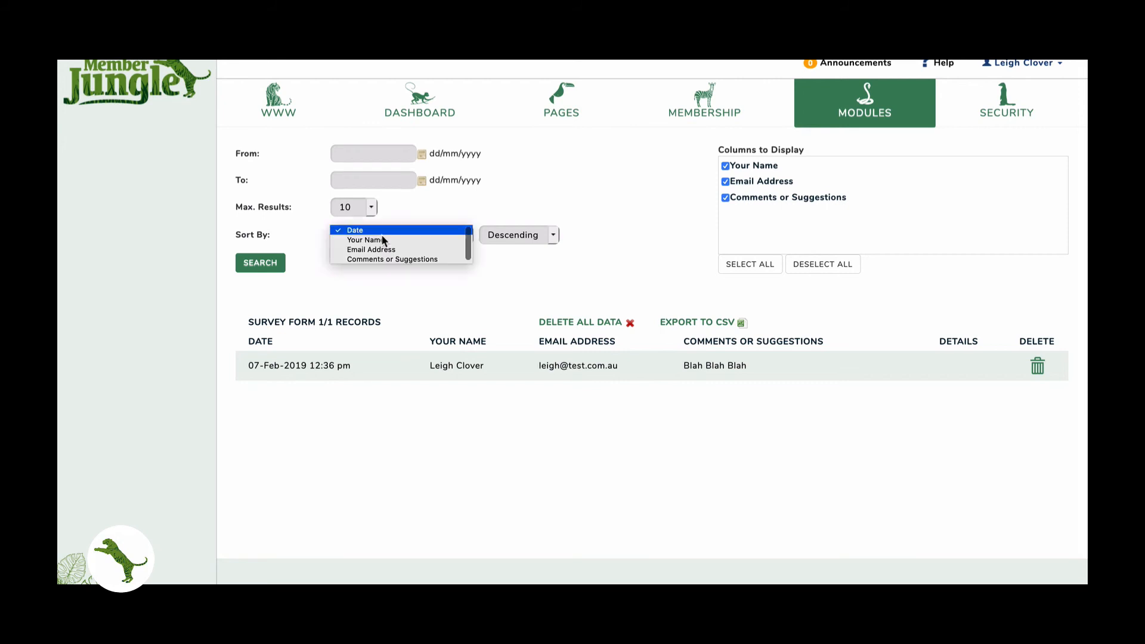
click(388, 292)
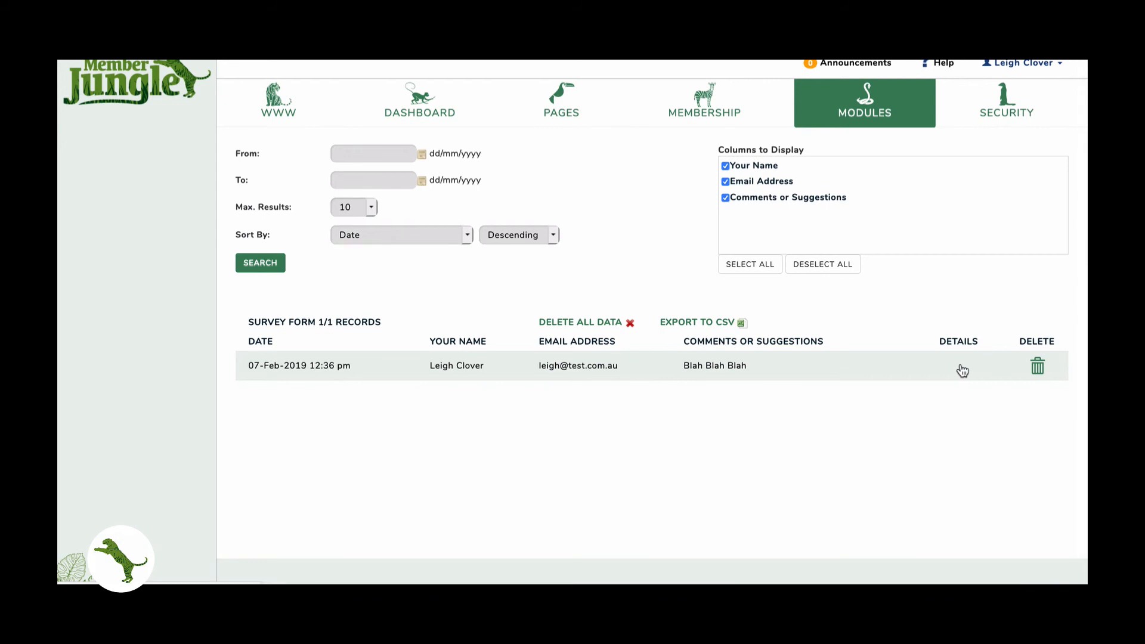
click(963, 371)
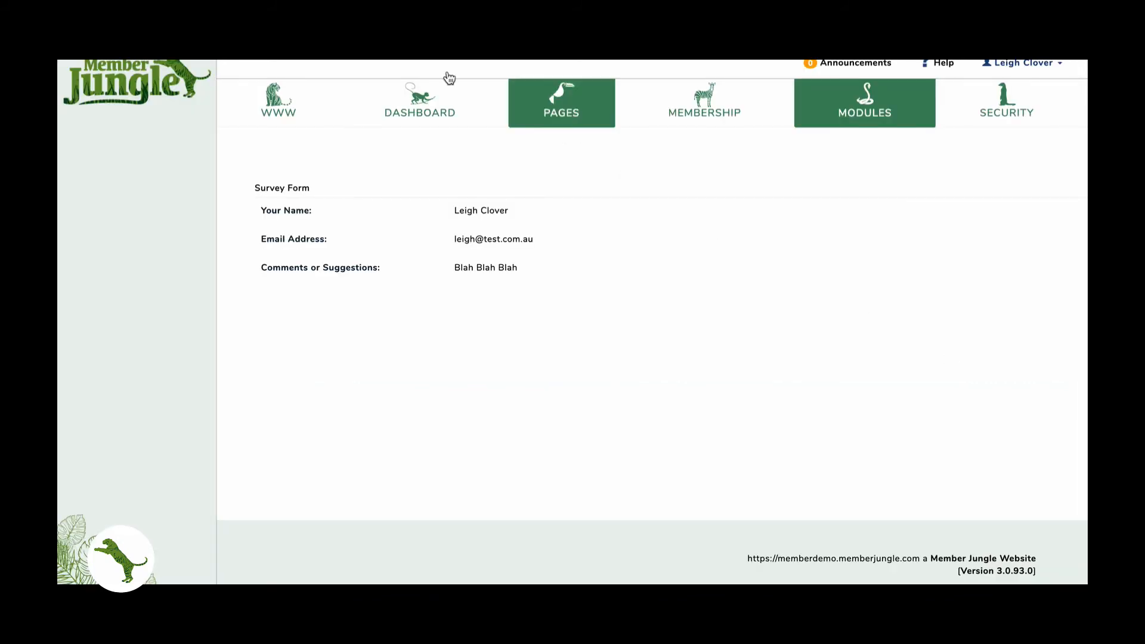
click(72, 37)
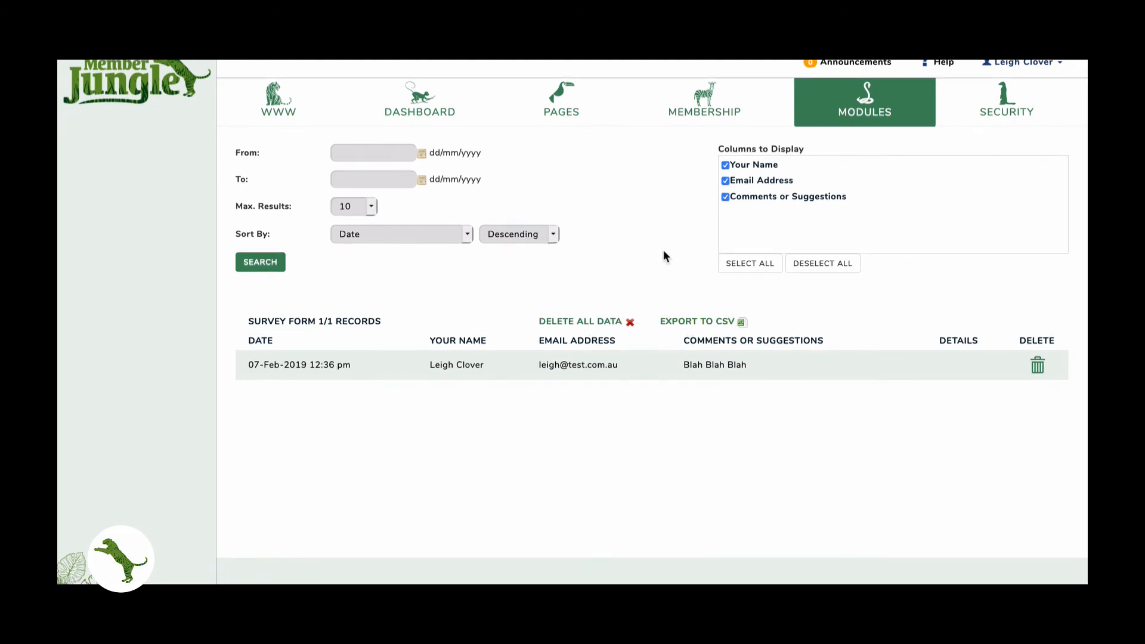
click(857, 109)
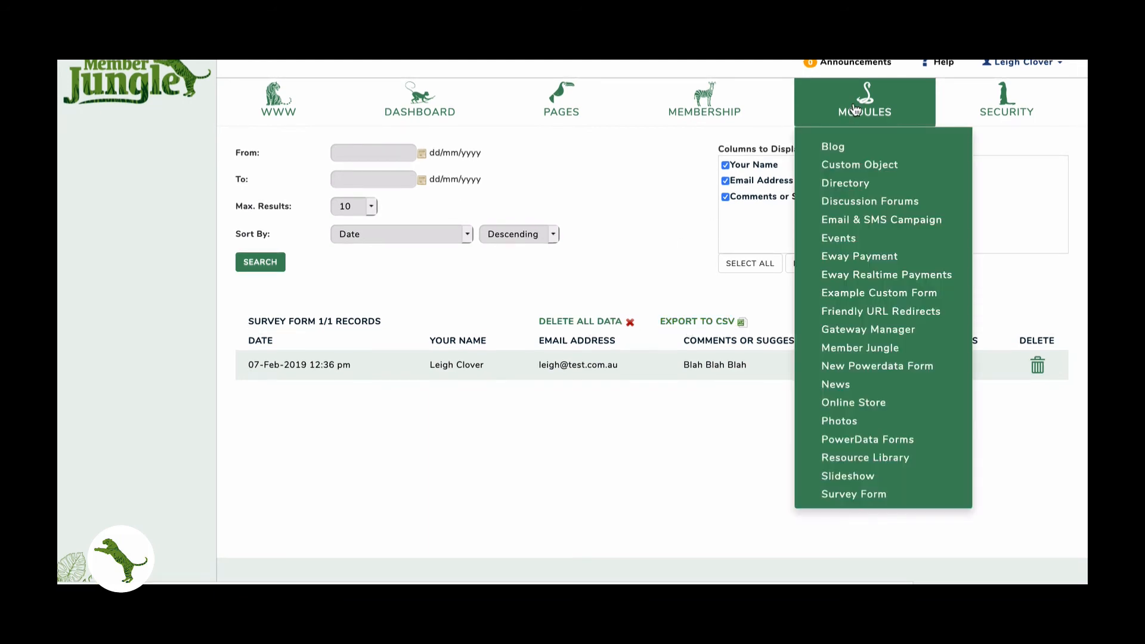
click(852, 441)
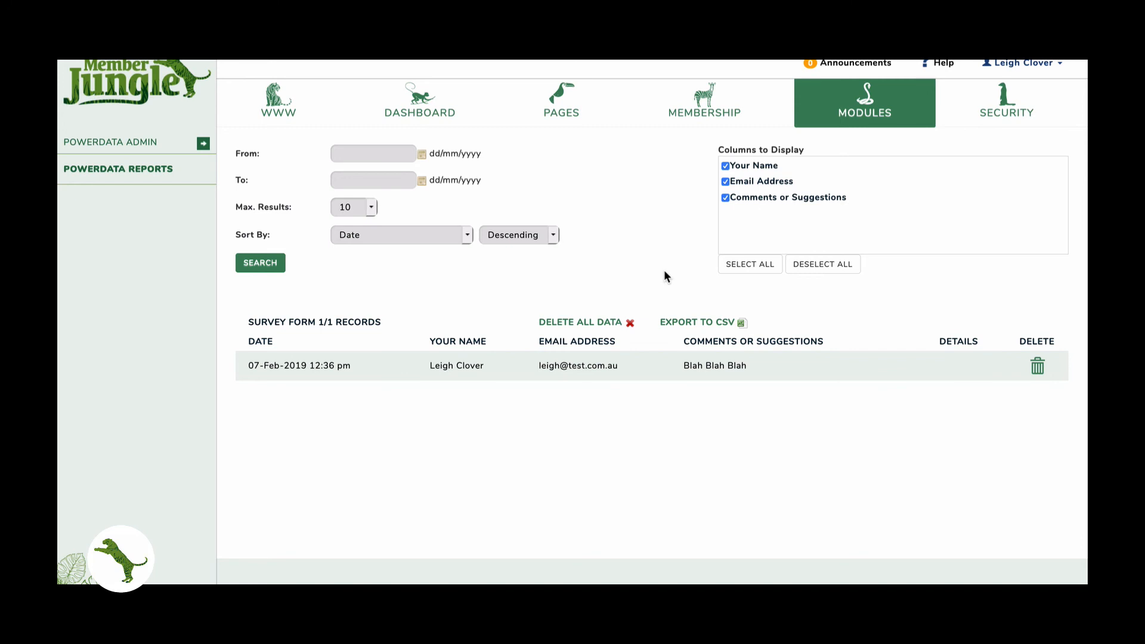
- Add a PowerData Forms Submissions Report widget to the admin dashboard
click(480, 116)
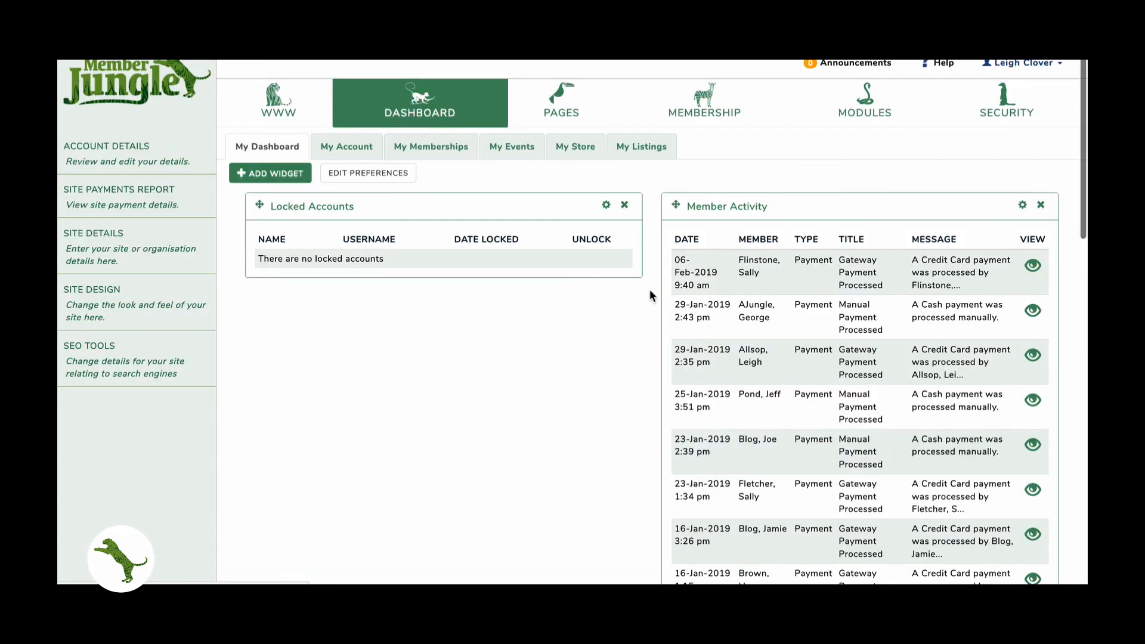
click(288, 173)
click(318, 254)
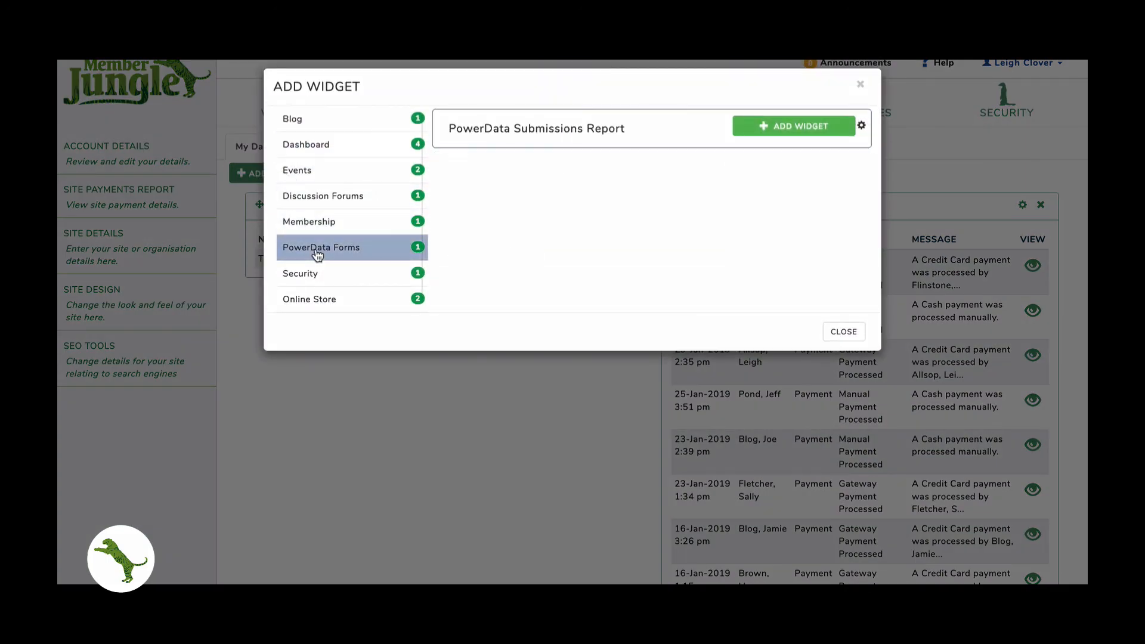
click(792, 126)
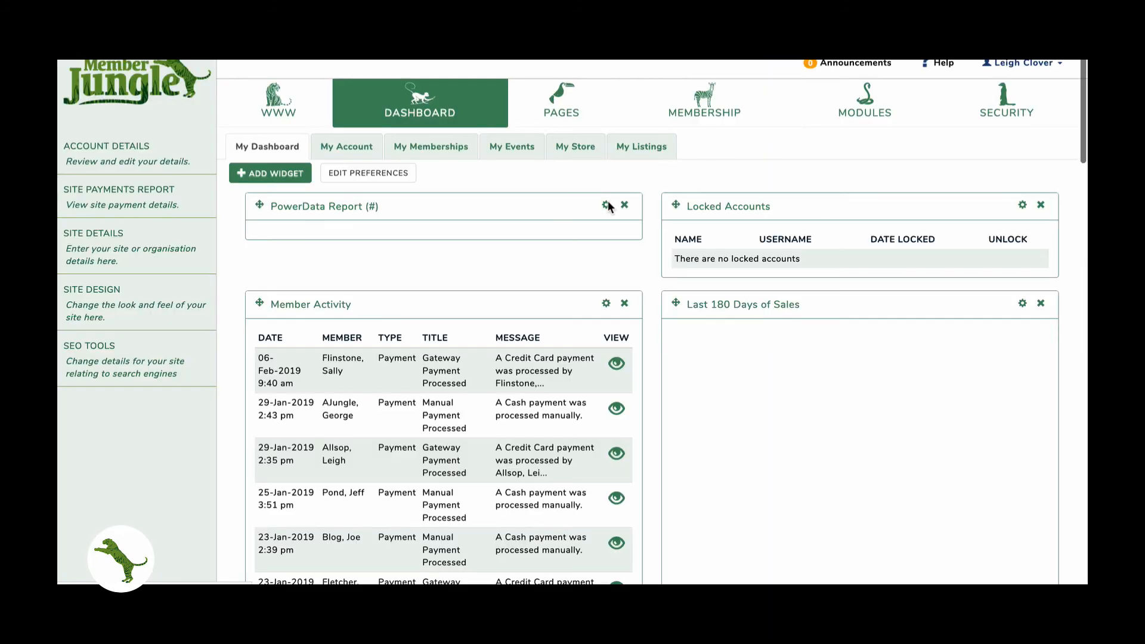
- Set the report widget to cover Survey Form at Medium width
click(607, 205)
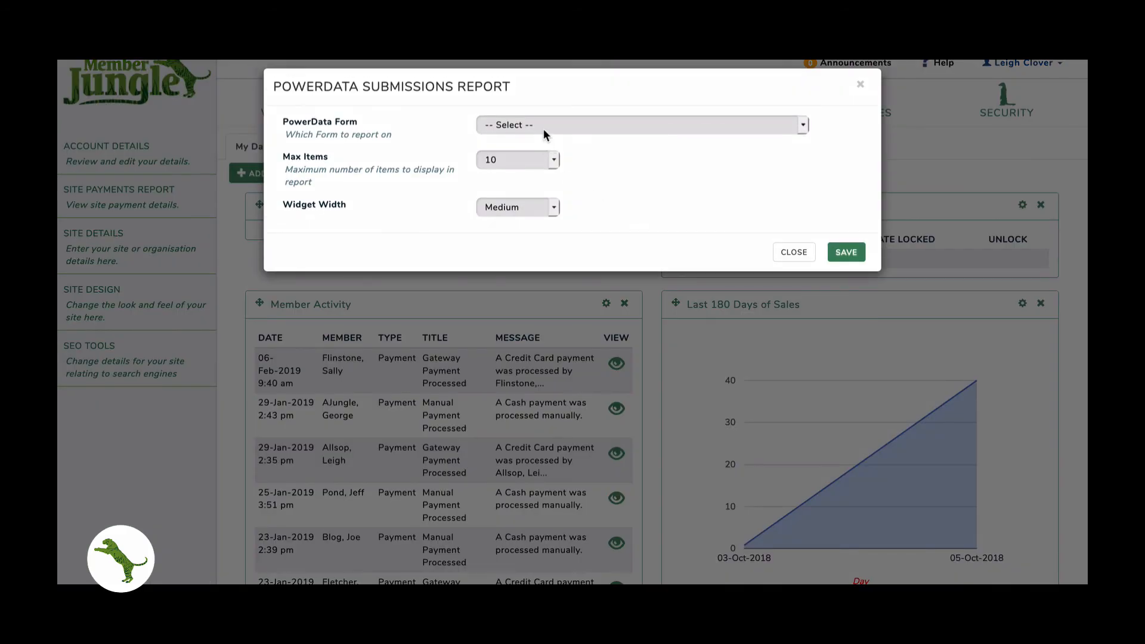
click(542, 124)
scroll(546, 179, down, 2)
scroll(550, 197, down, 2)
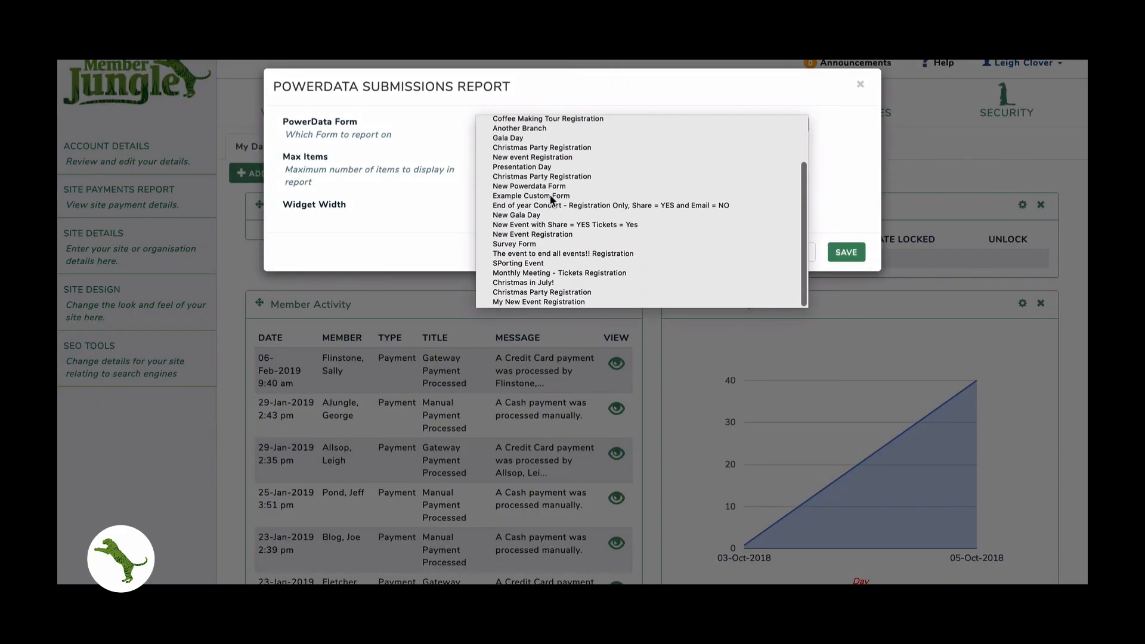
click(520, 244)
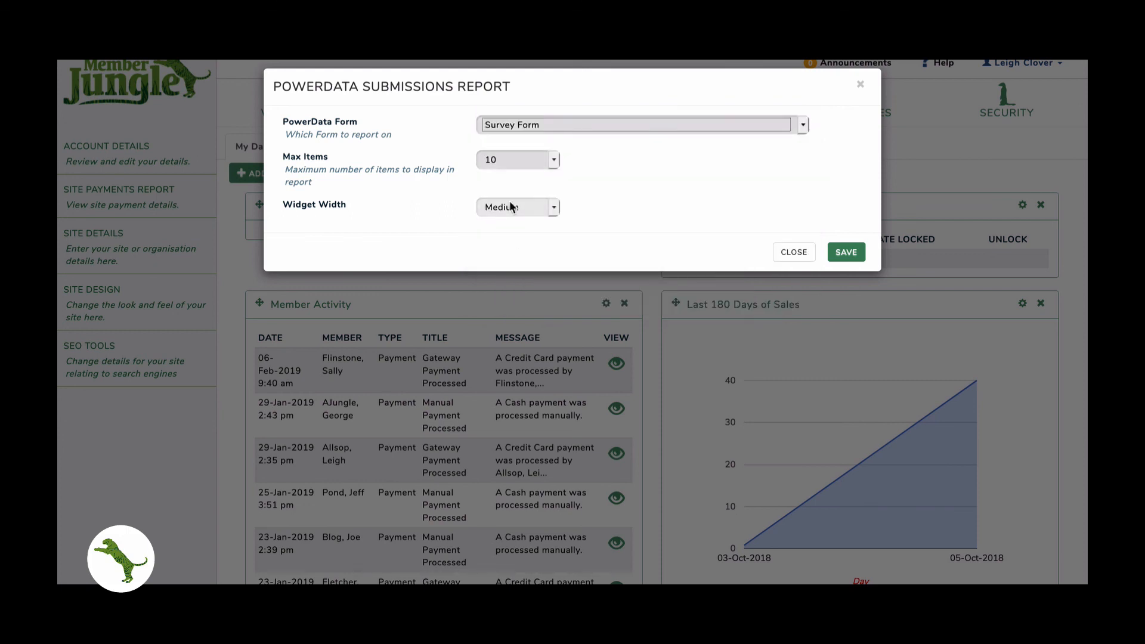
click(511, 207)
click(510, 204)
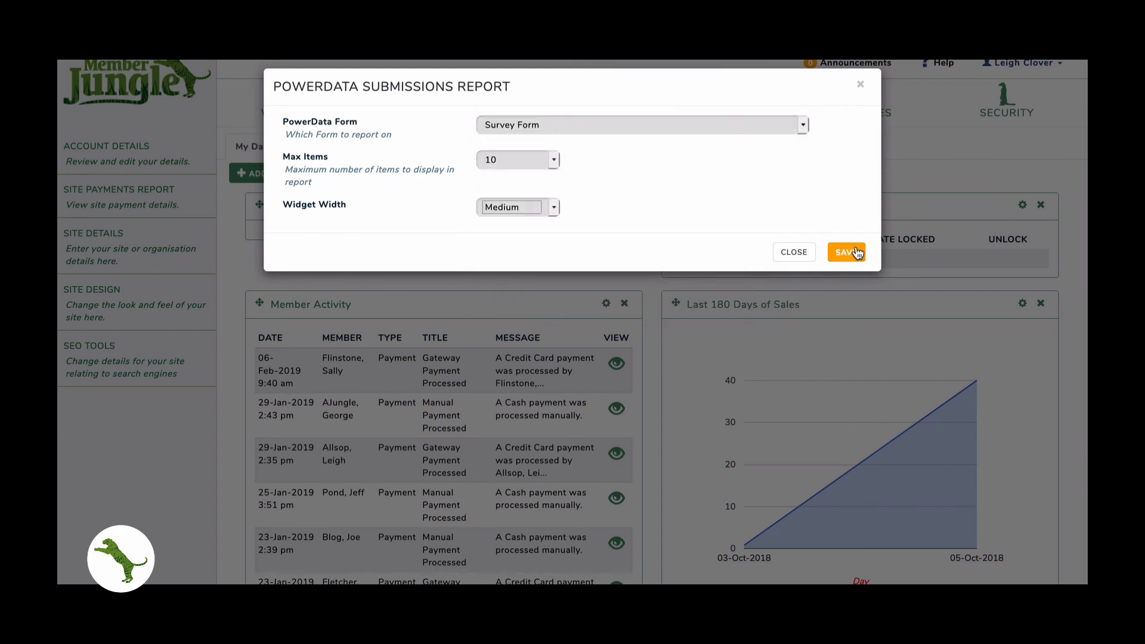